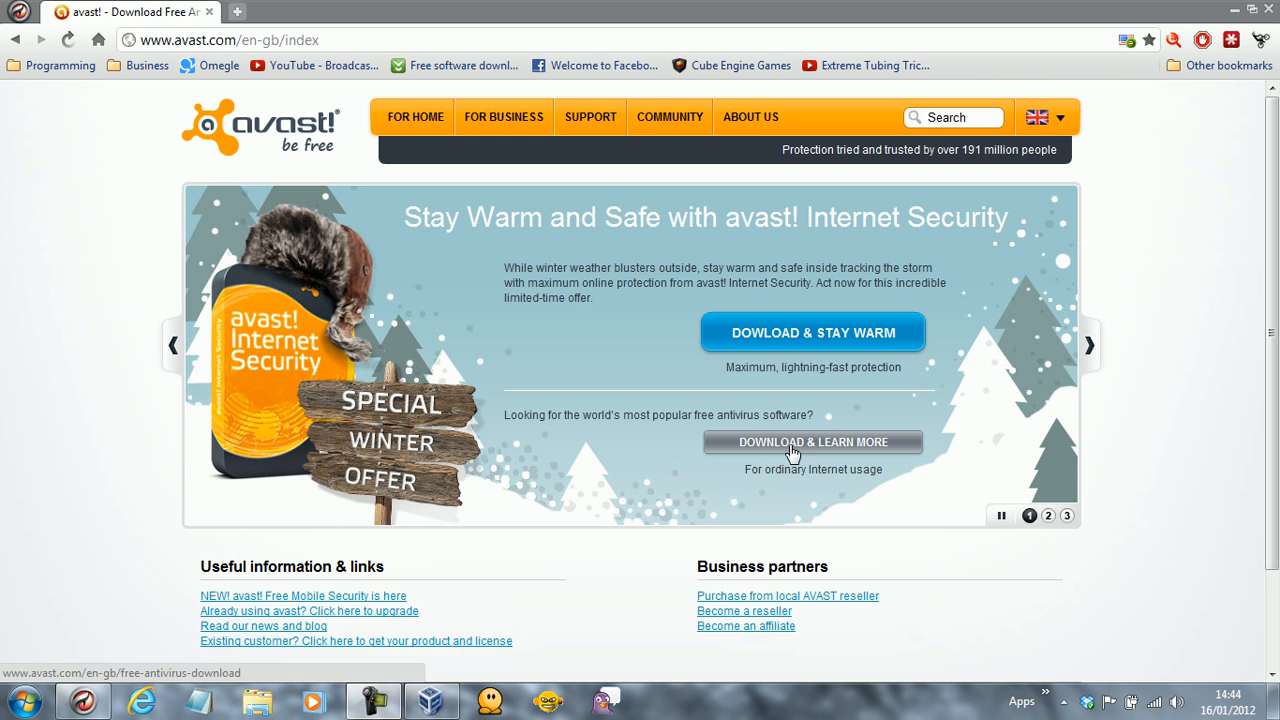
# Open the avast! Free Antivirus download page from the avast.com home page.
pyautogui.click(789, 447)
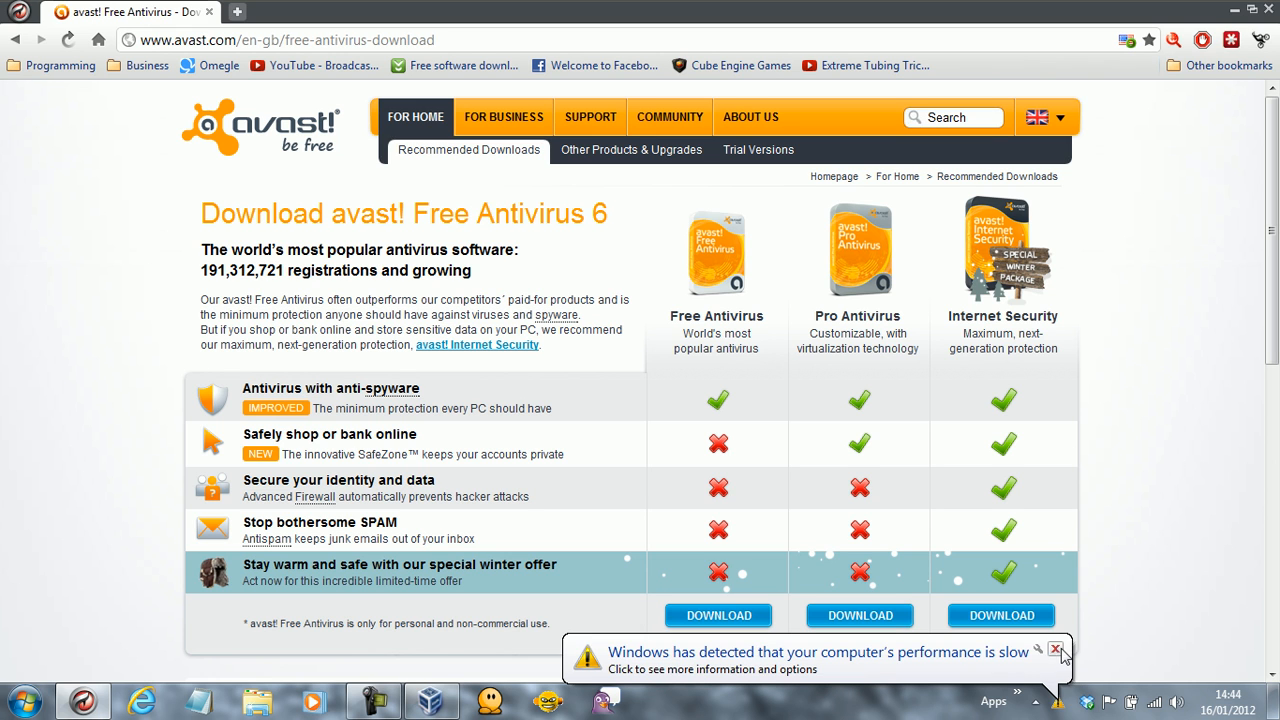
# Dismiss Chrome's slow-performance notification and minimise the browser to reveal the desktop.
pyautogui.click(1055, 650)
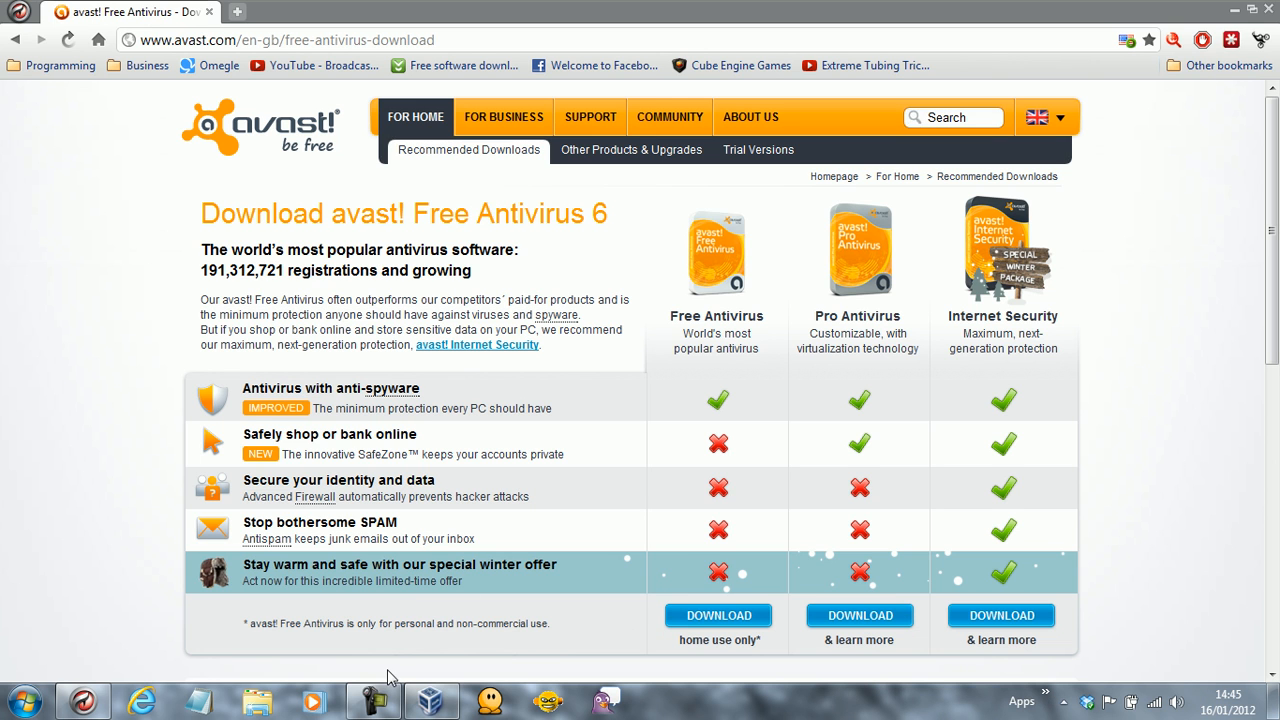
pyautogui.click(400, 702)
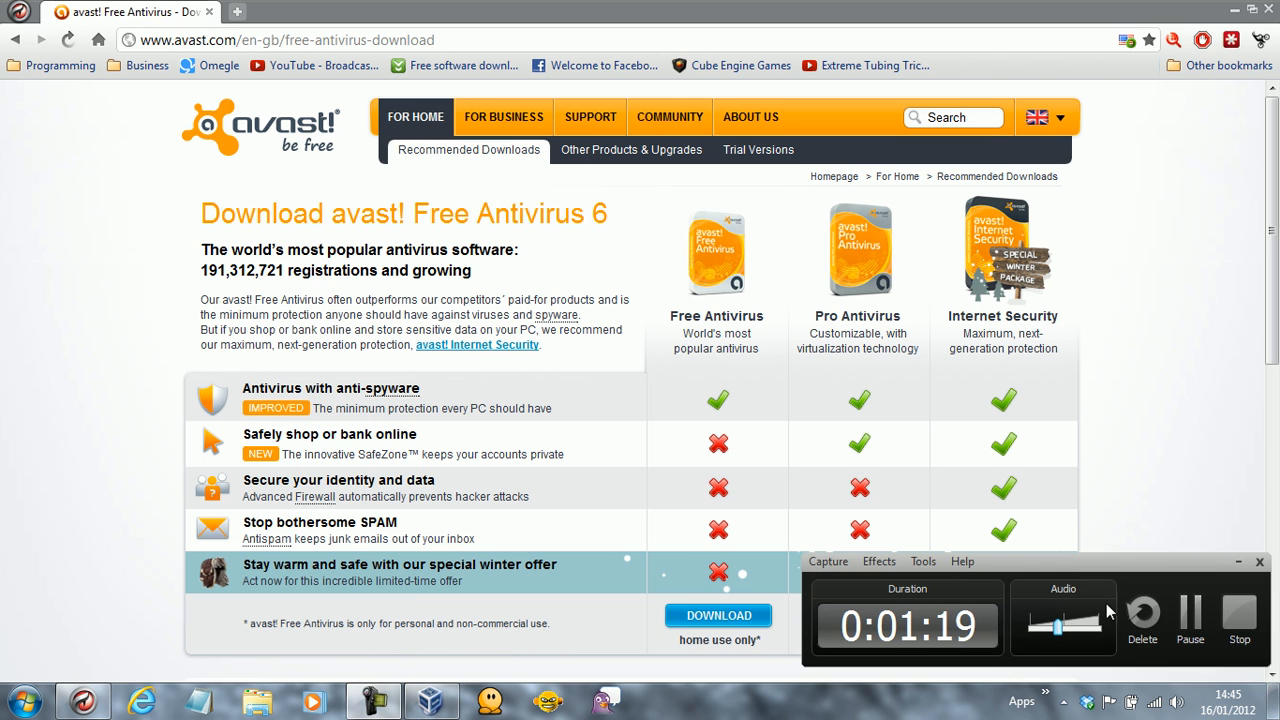
pyautogui.click(1188, 610)
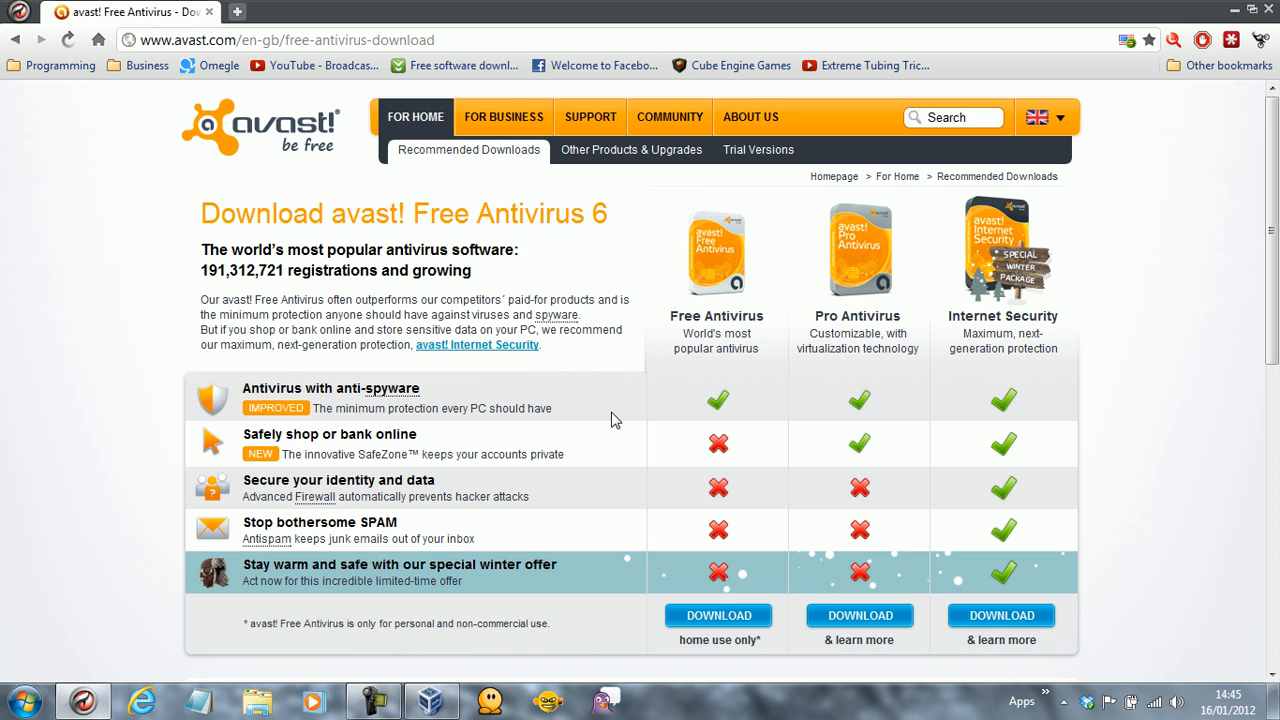
pyautogui.moveTo(1275, 193)
pyautogui.mouseDown()
pyautogui.moveTo(1275, 330)
pyautogui.moveTo(1276, 190)
pyautogui.mouseUp()
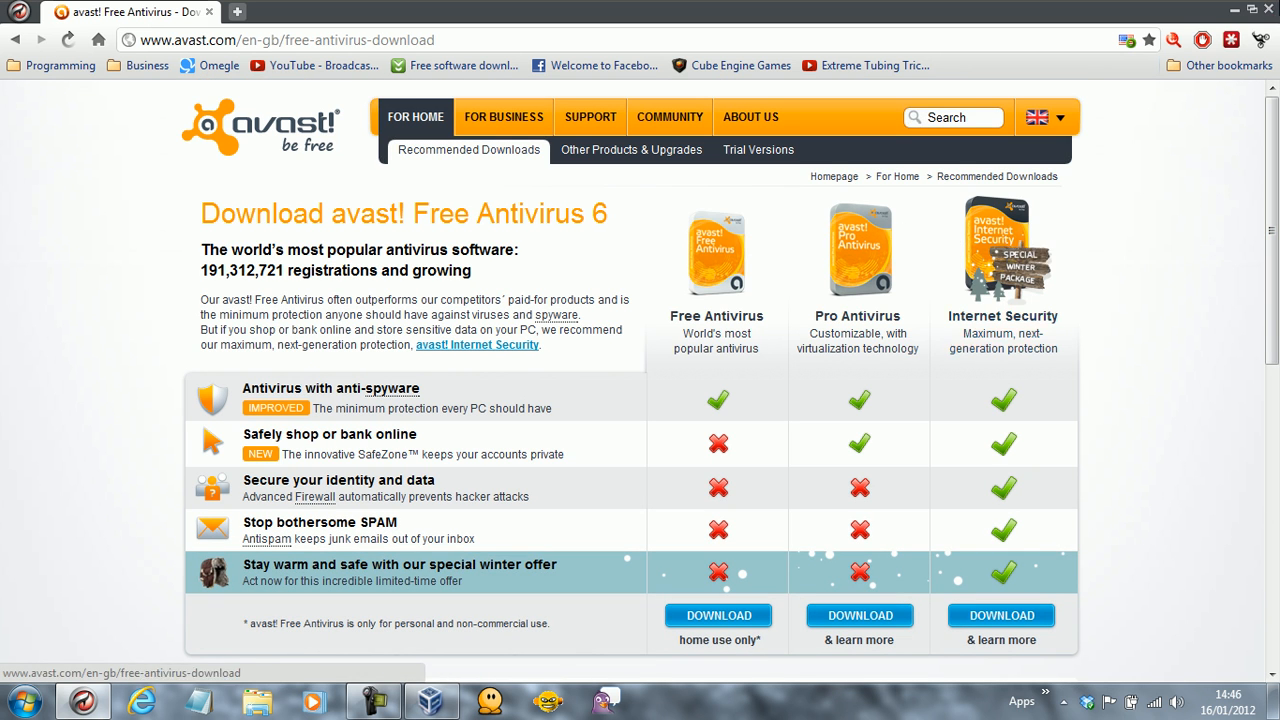
pyautogui.press('super+d')
# Bring back the paused Windows 7 (Clean Install) VM, resume it and run it full-screen.
pyautogui.click(430, 700)
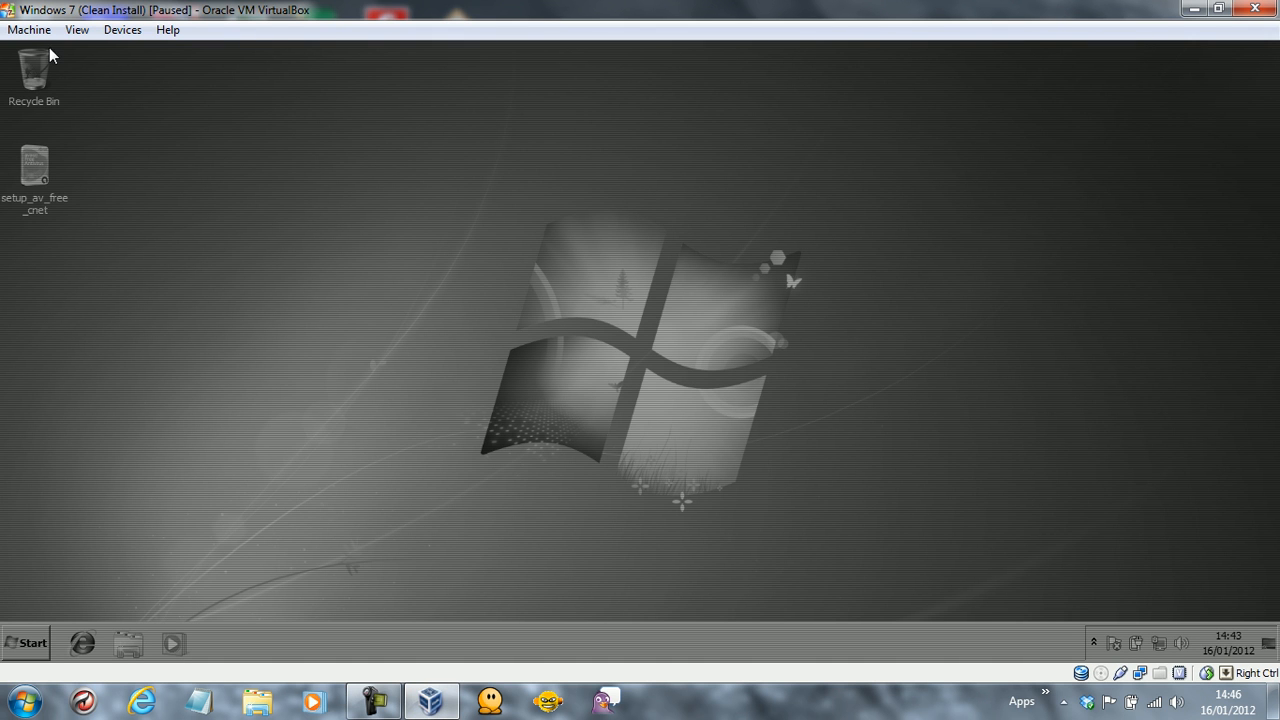
pyautogui.click(29, 29)
pyautogui.click(80, 183)
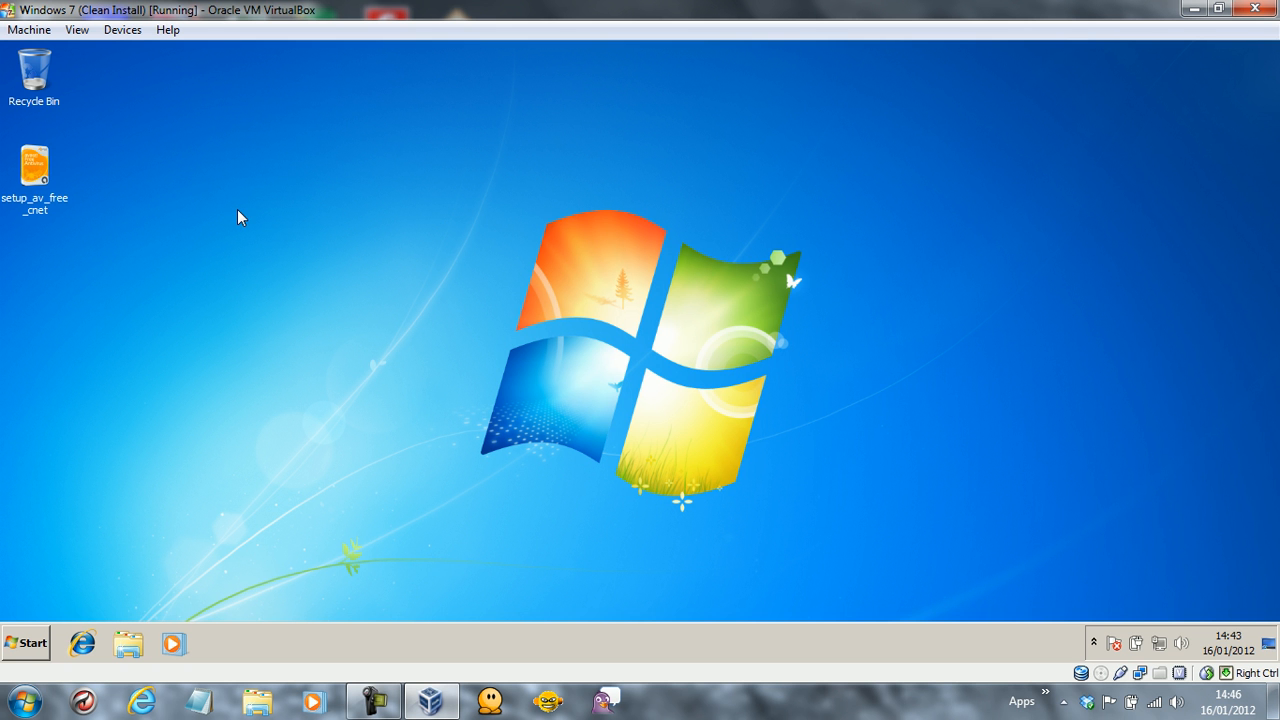
pyautogui.press('Control_R+f')
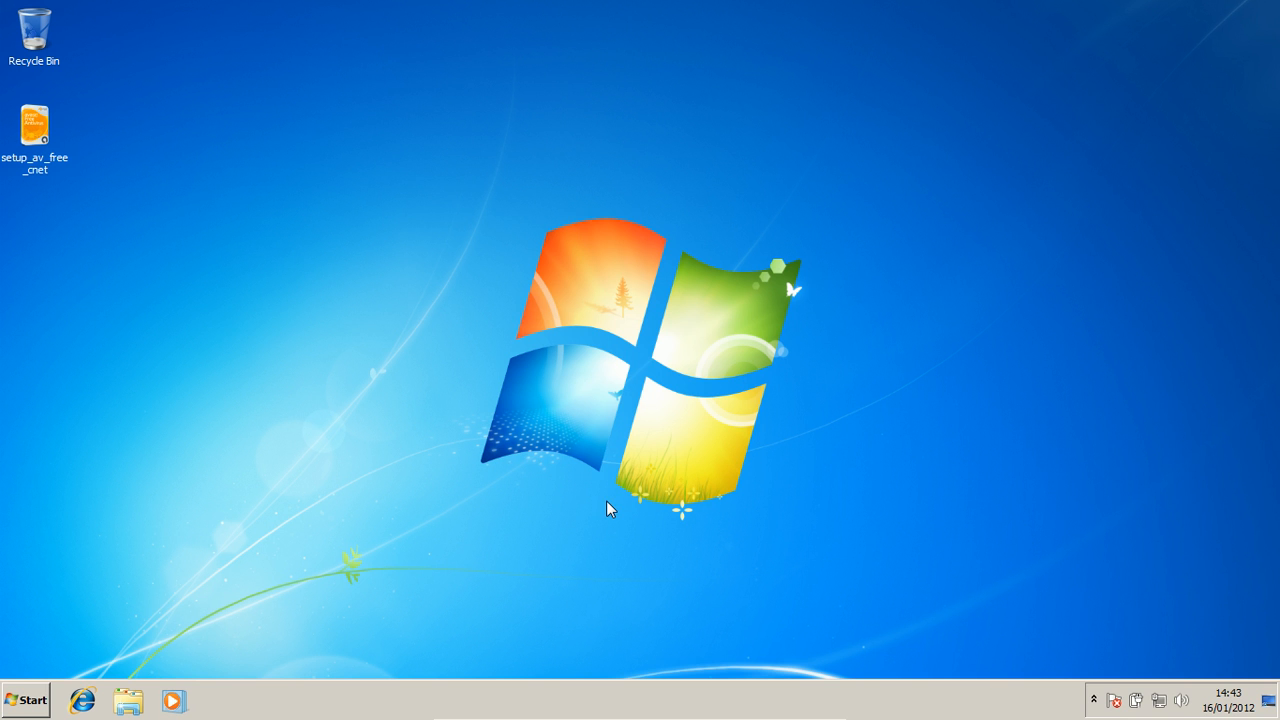
# Launch setup_av_free_cnet, keep English, choose Custom installation and exclude Google Chrome.
pyautogui.doubleClick(46, 116)
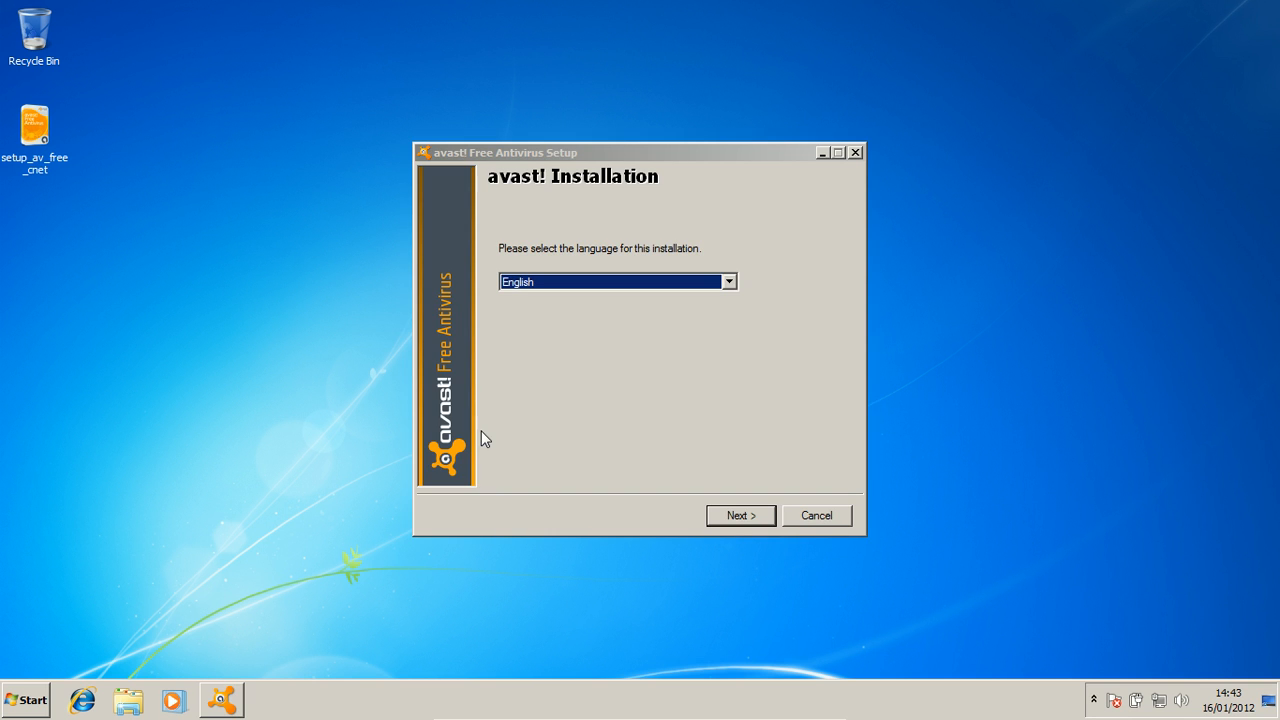
pyautogui.click(724, 515)
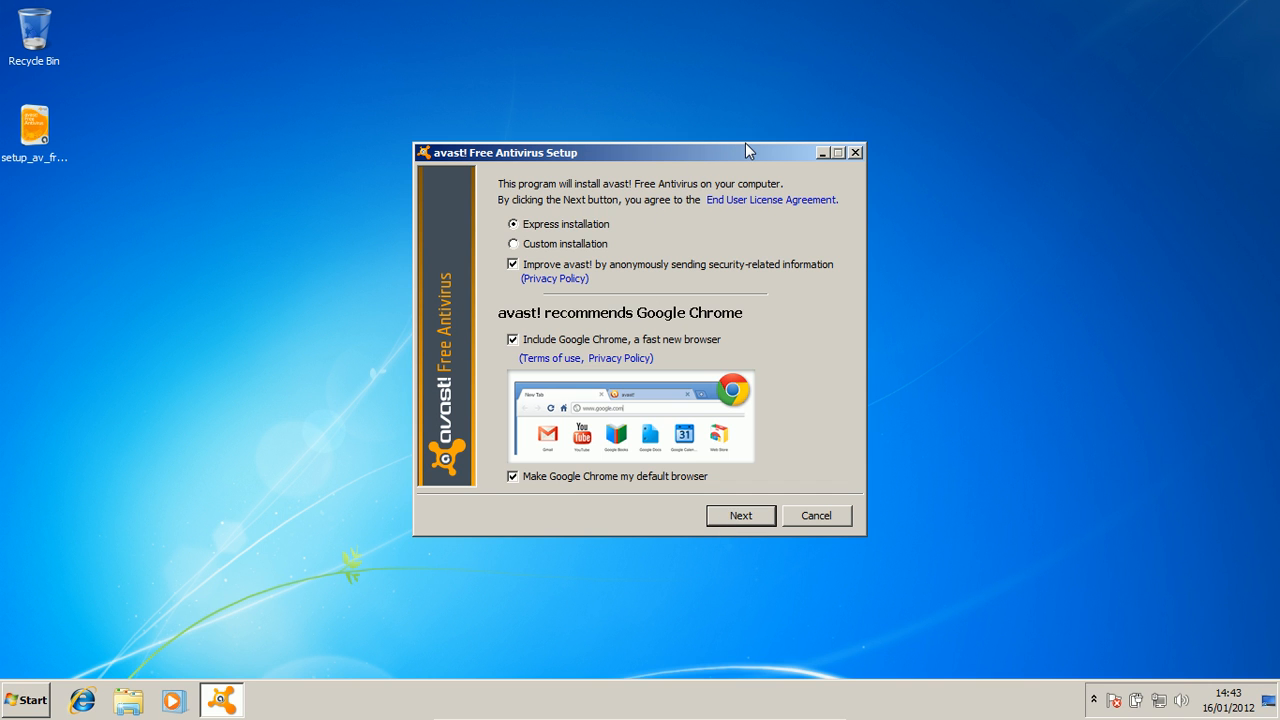
pyautogui.click(566, 242)
pyautogui.click(511, 340)
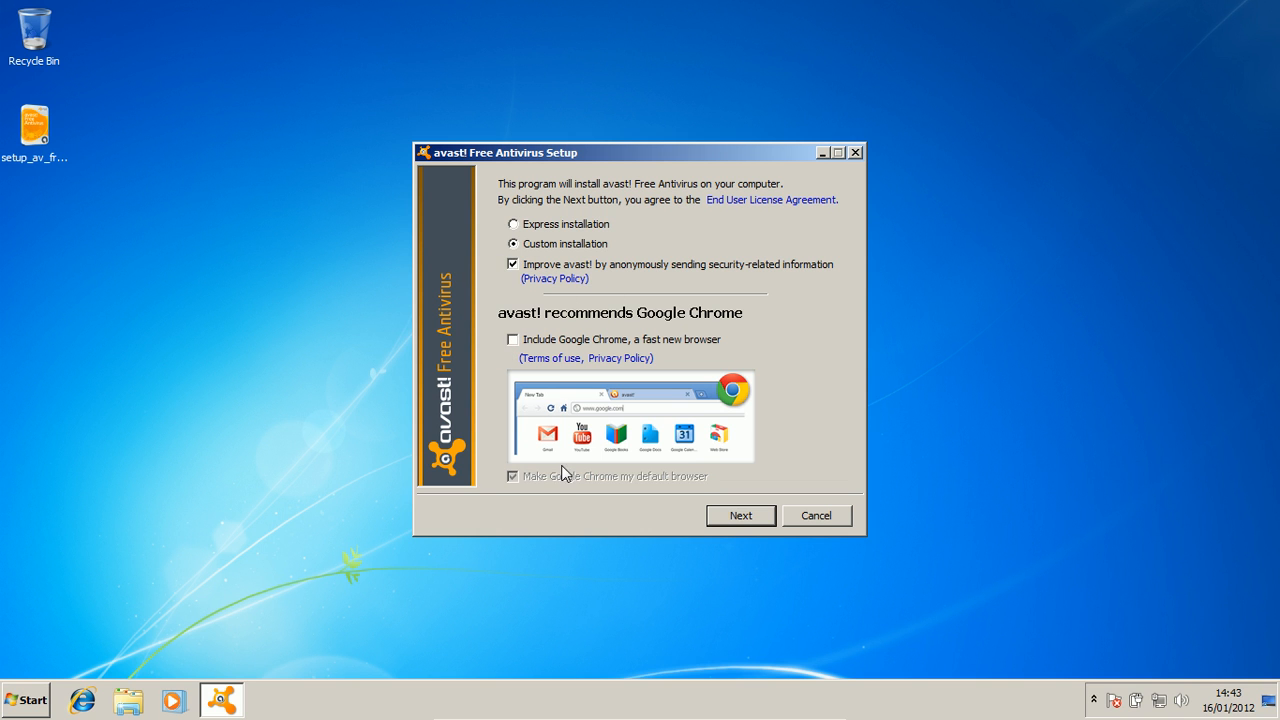
# Keep the default destination folder and pick a Custom configuration without the avast! gadget.
pyautogui.click(731, 517)
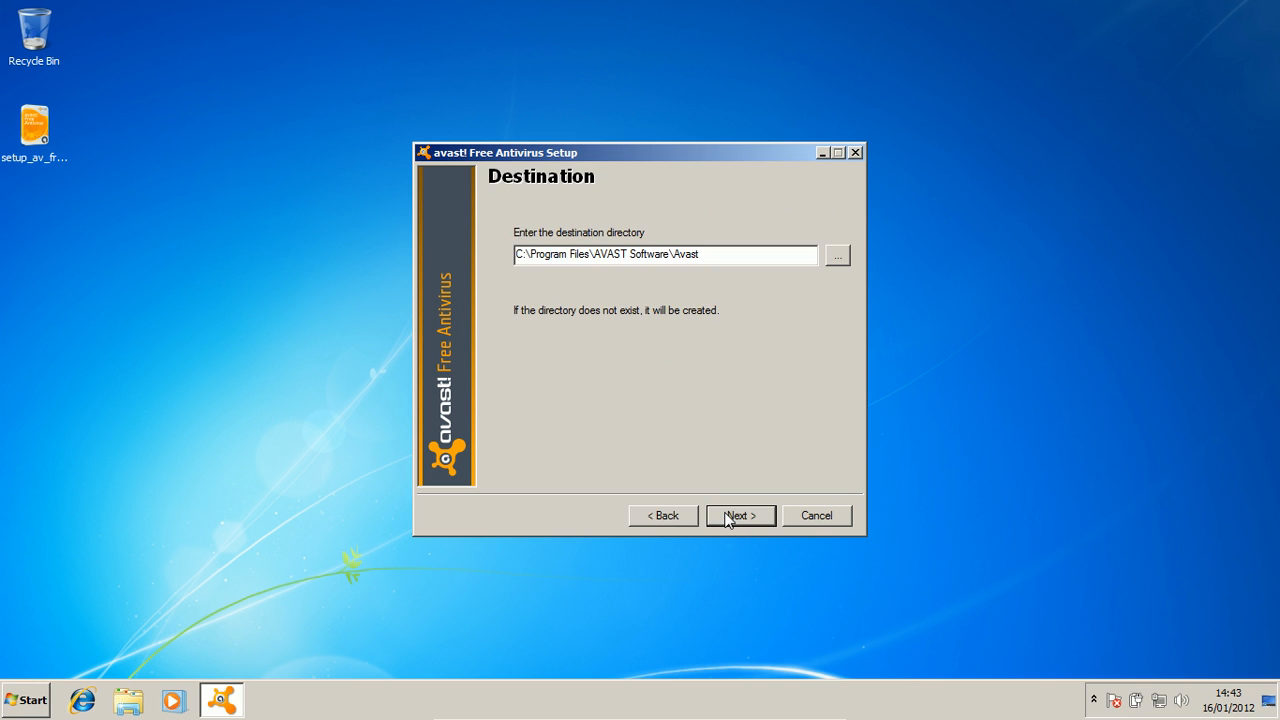
pyautogui.click(728, 516)
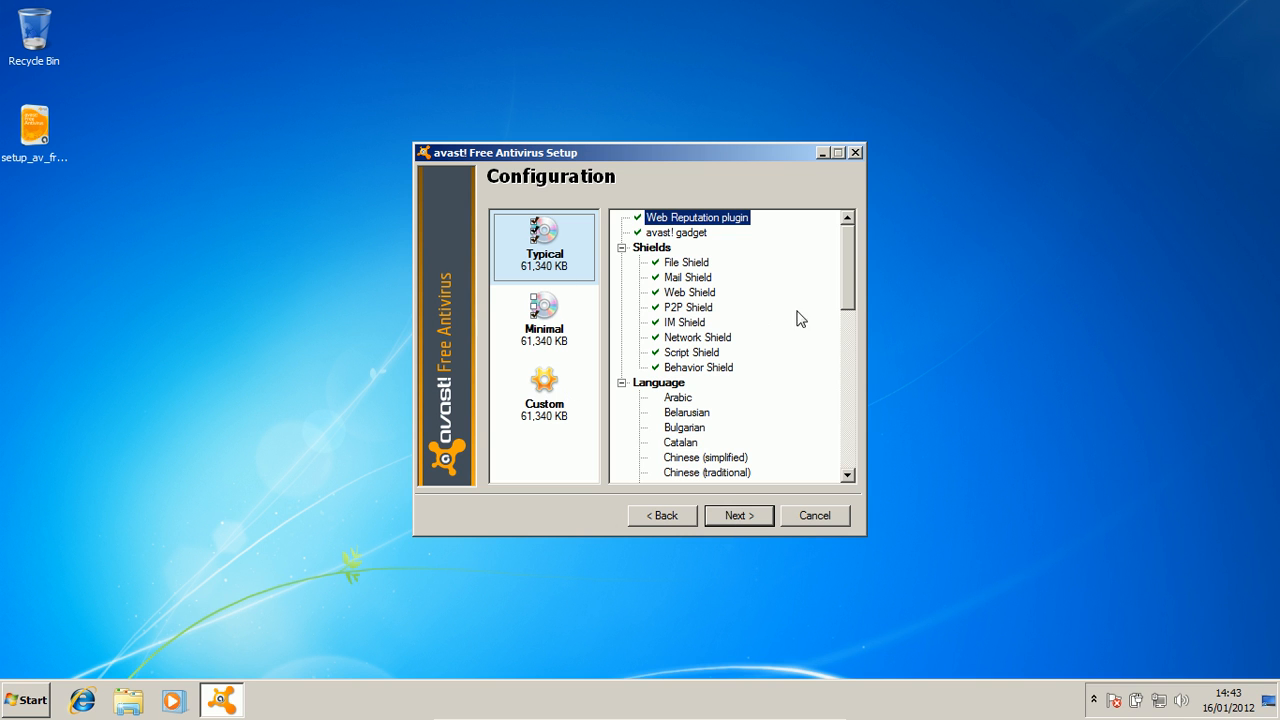
pyautogui.click(561, 401)
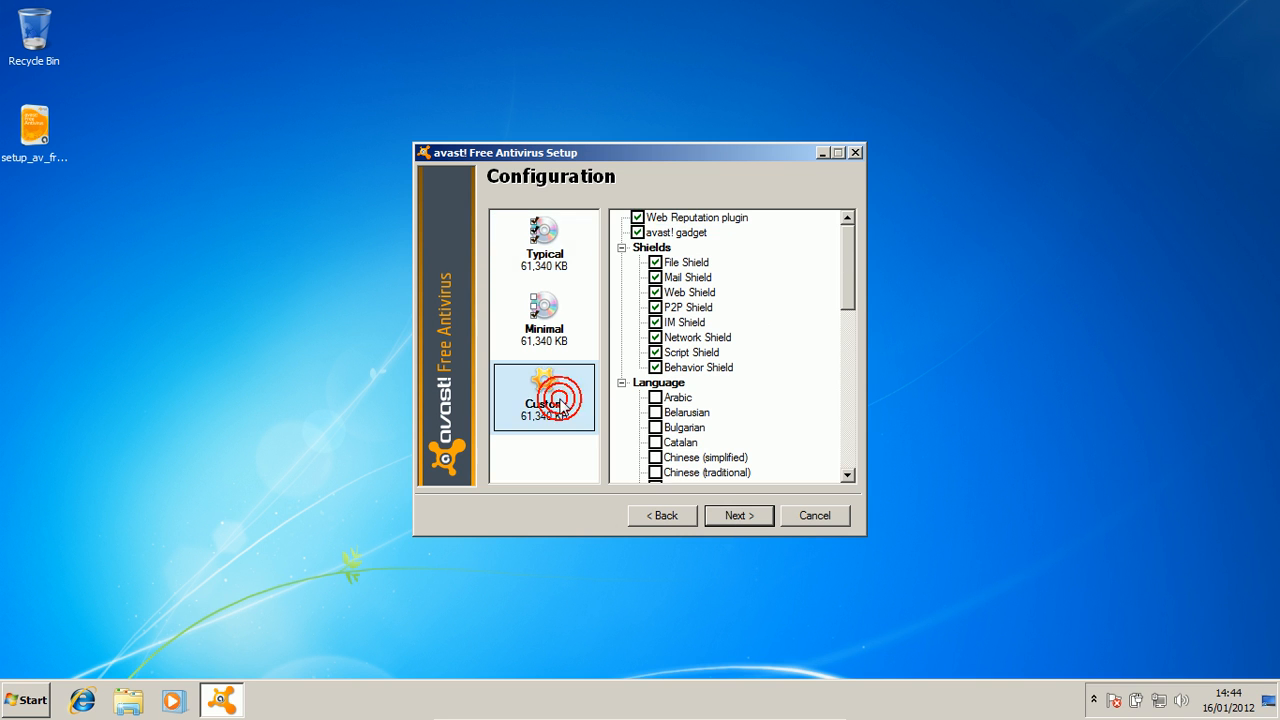
pyautogui.click(637, 233)
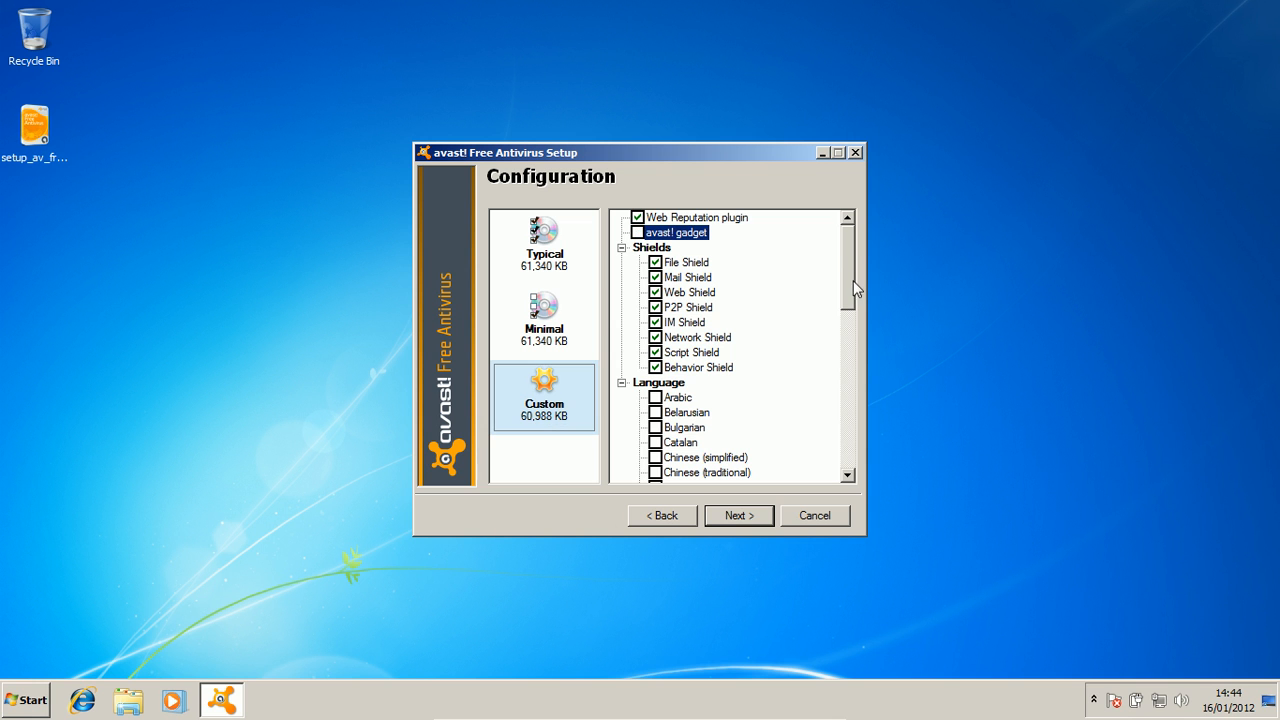
pyautogui.moveTo(851, 278); pyautogui.dragTo(845, 216)
# Confirm the configuration and start the installation from the summary page.
pyautogui.click(746, 522)
pyautogui.click(744, 521)
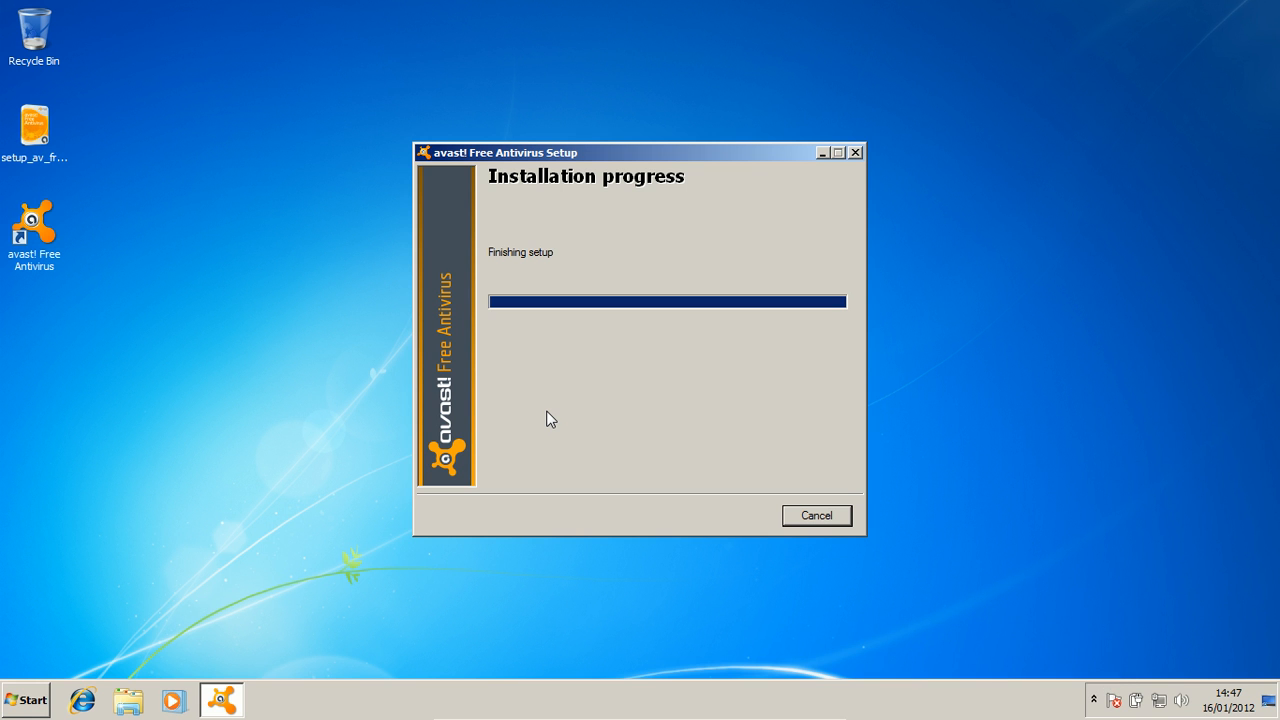
# View the important system message while the installer completes.
pyautogui.click(1112, 701)
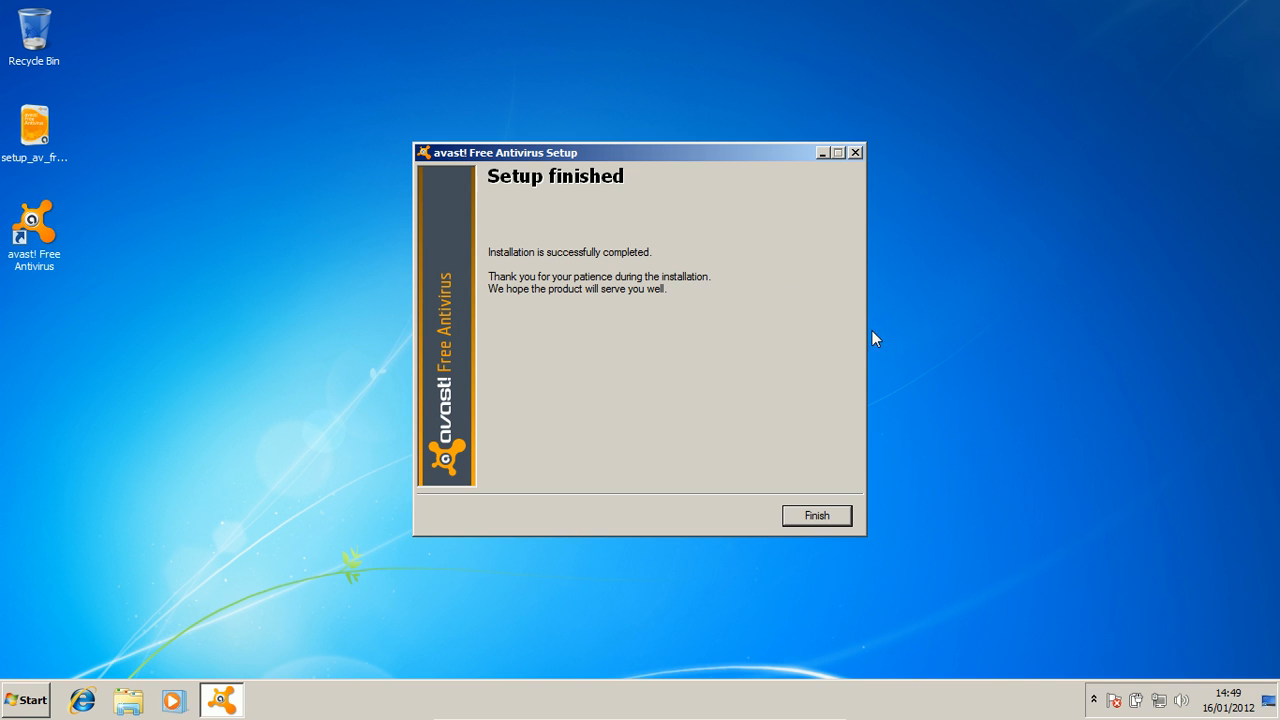
# Move the setup window up-left and finish the installer.
pyautogui.moveTo(637, 157); pyautogui.dragTo(550, 118)
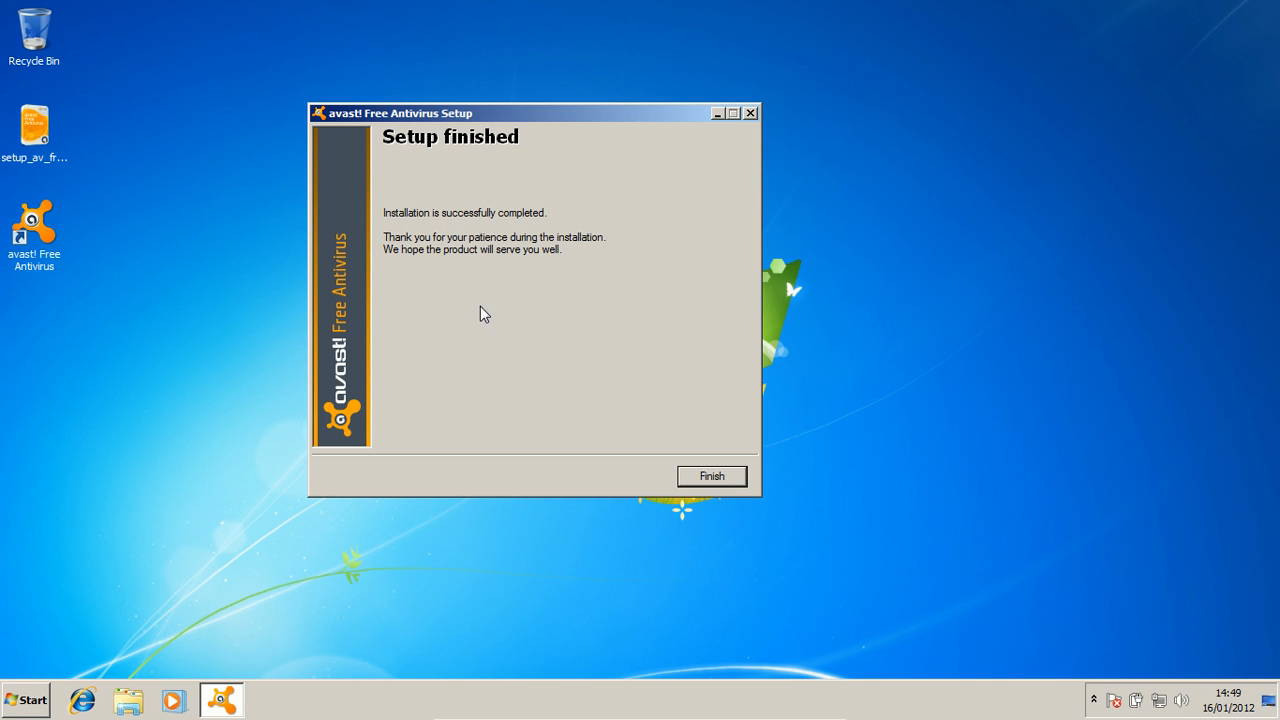
pyautogui.click(697, 479)
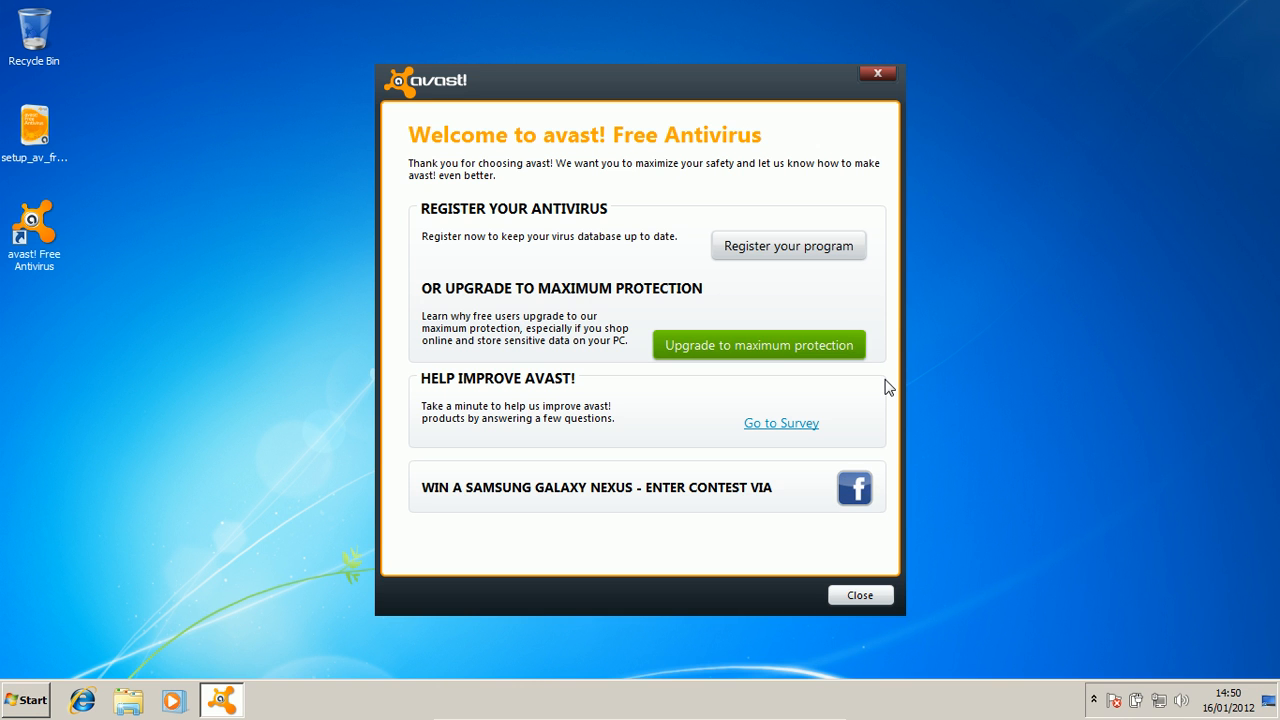
# Register the free Base Protection licence with the user's name, e-mail and previous antivirus None.
pyautogui.click(817, 257)
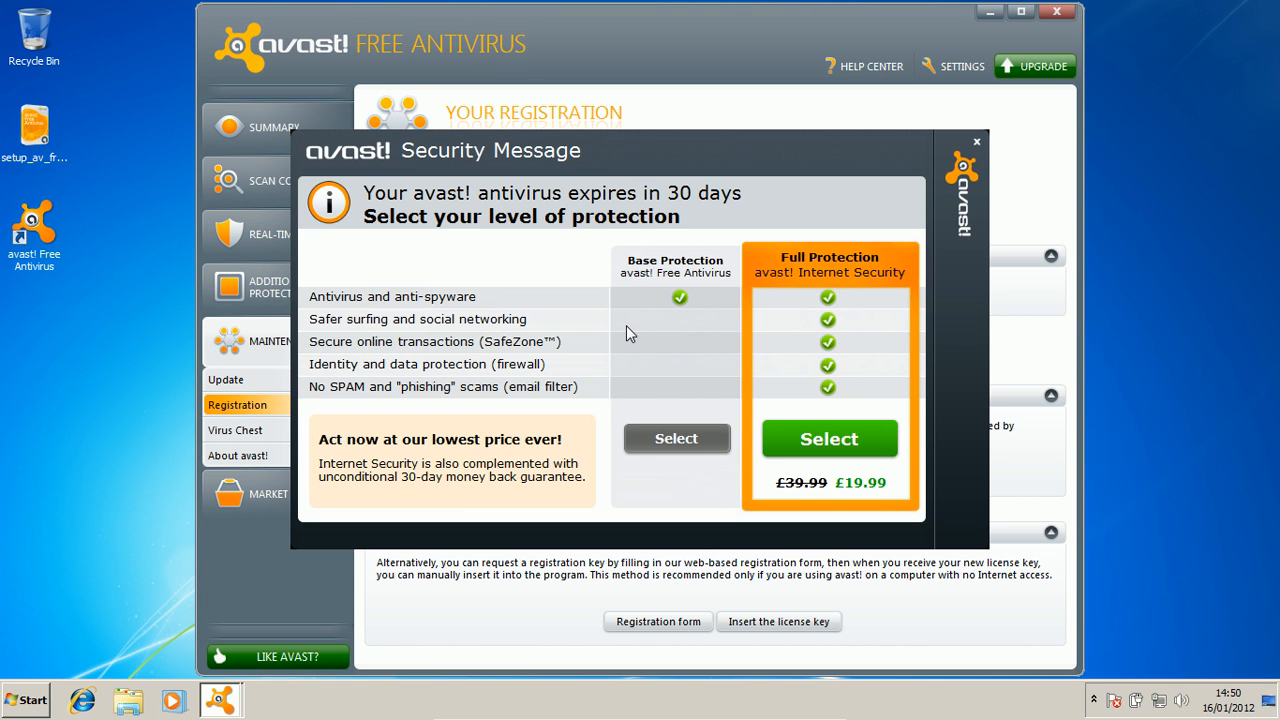
pyautogui.click(666, 445)
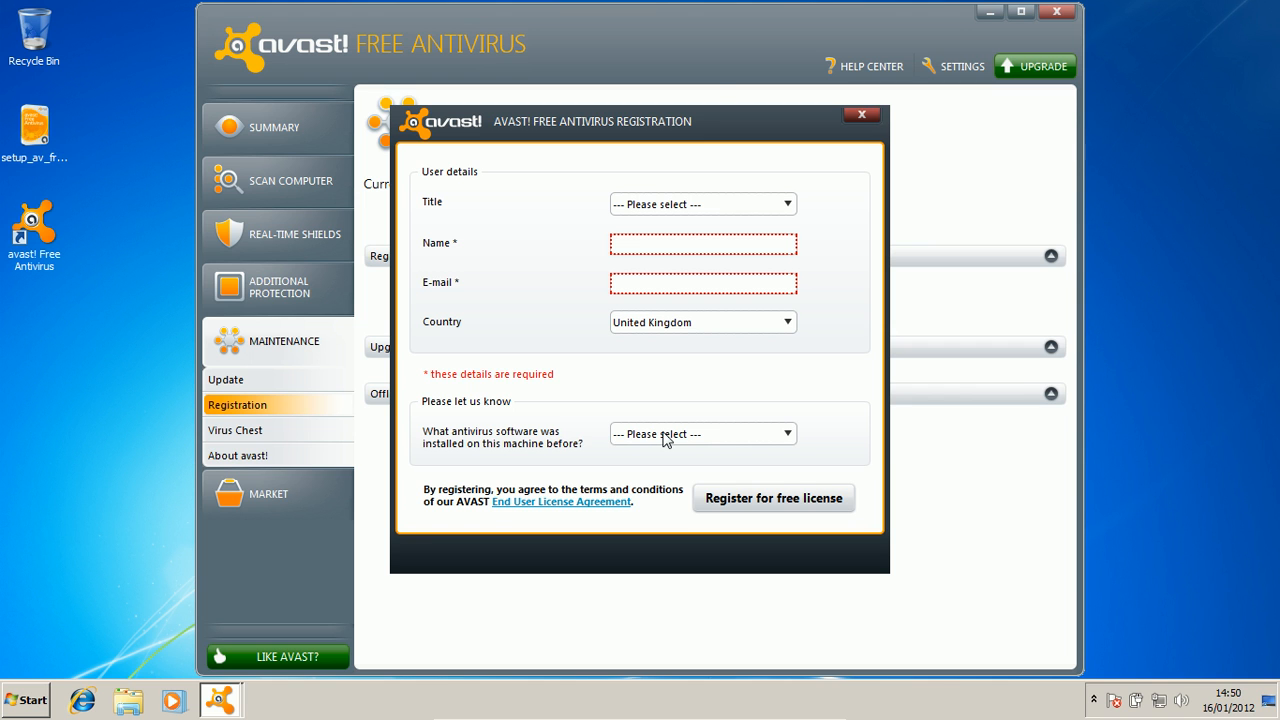
pyautogui.click(657, 242)
pyautogui.write('Tom')
pyautogui.click(652, 282)
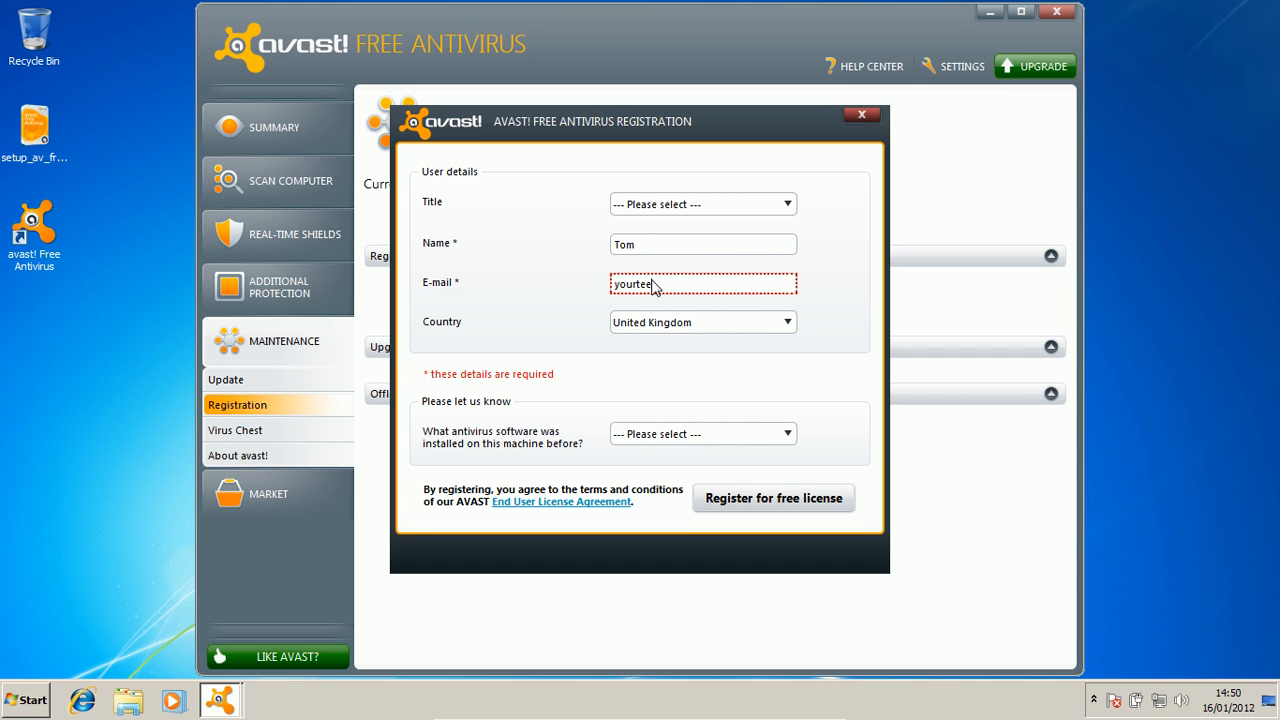
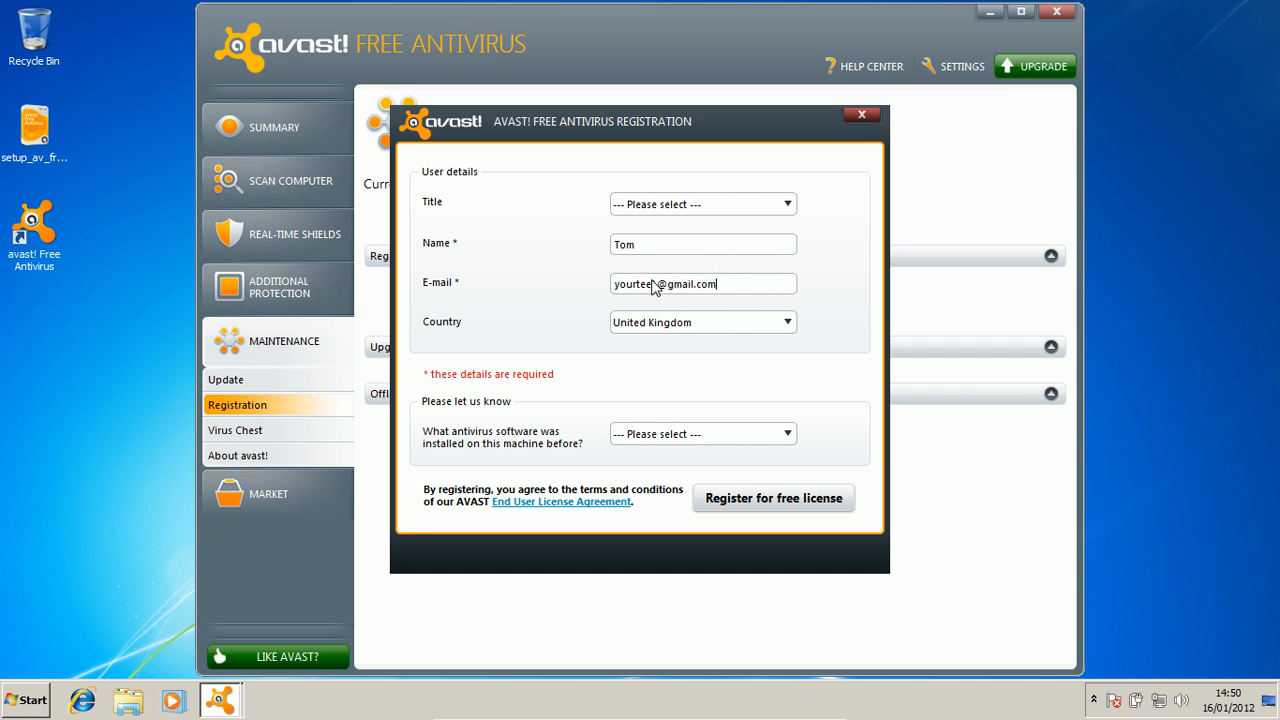
pyautogui.click(680, 436)
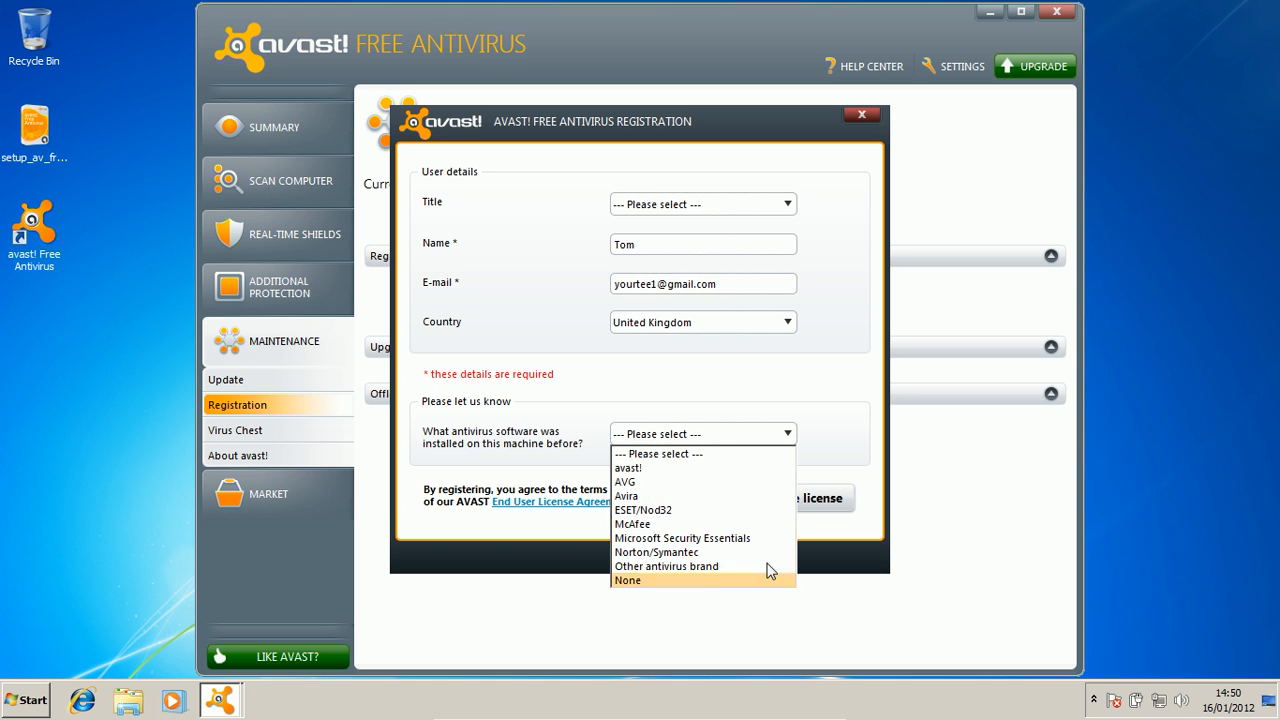
pyautogui.click(650, 582)
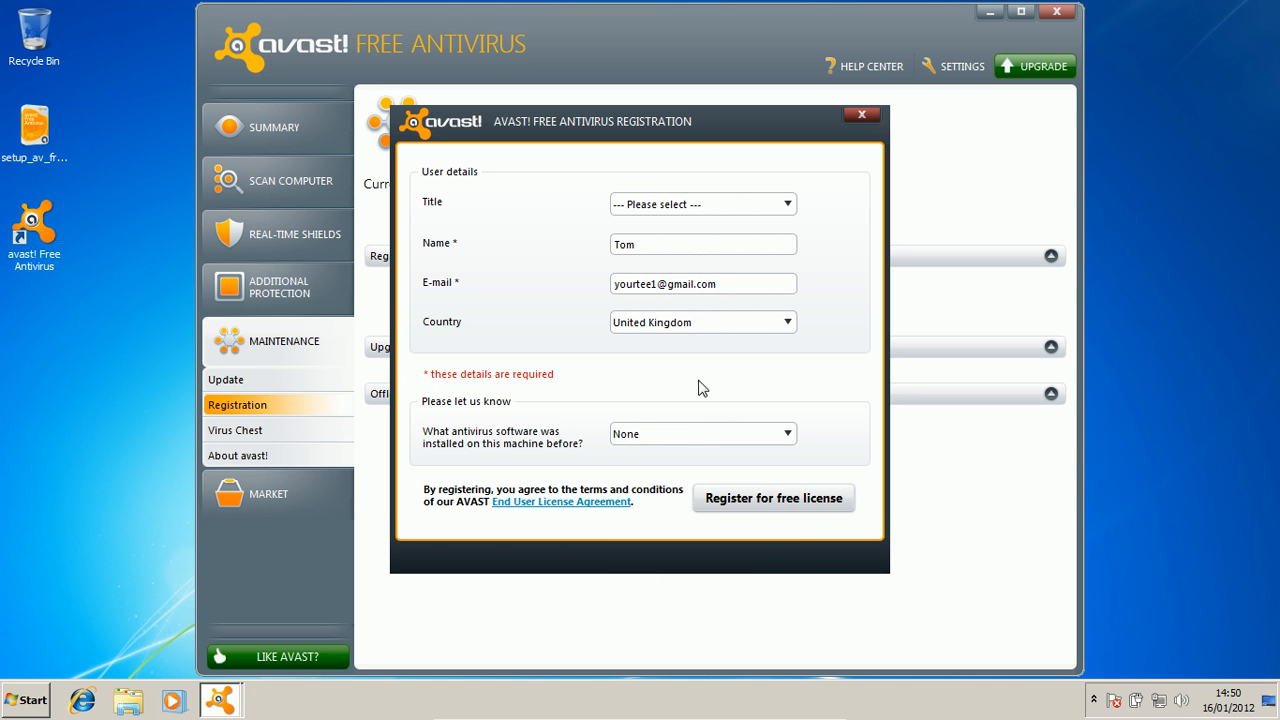
pyautogui.click(729, 499)
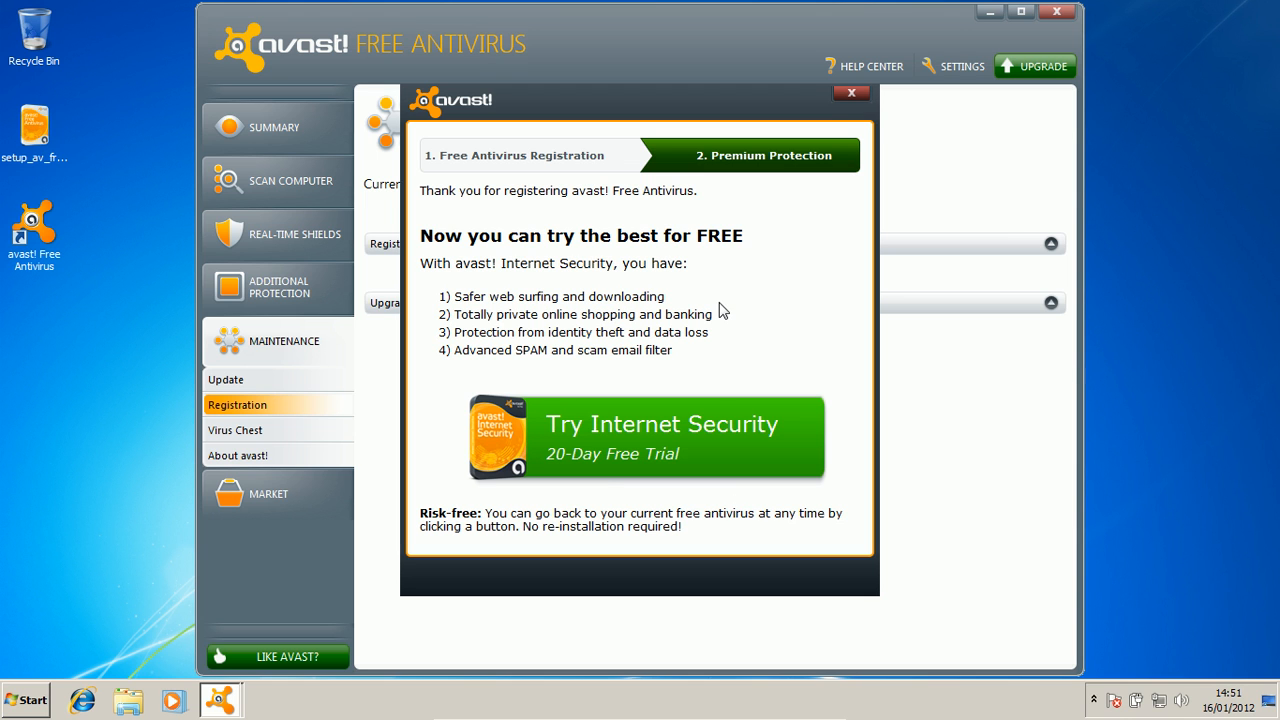
# Dismiss the premium trial offer, go to the Market section and shift the window up-left.
pyautogui.click(851, 96)
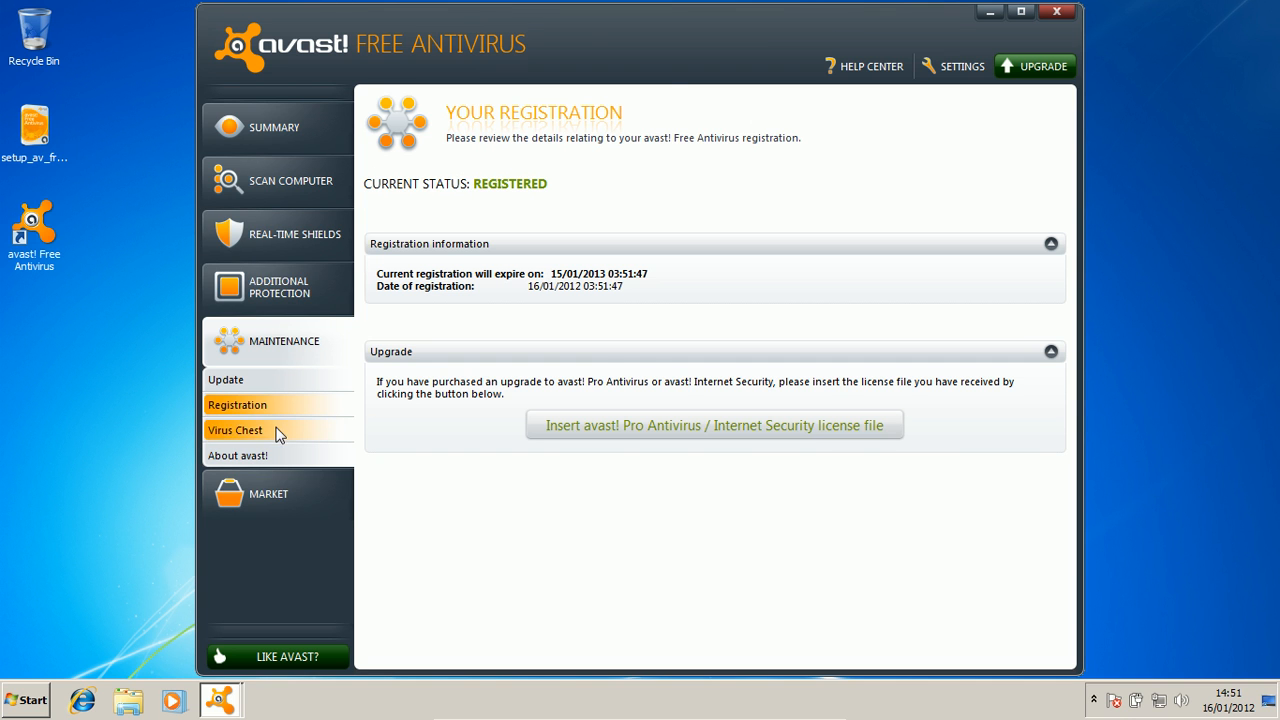
pyautogui.click(247, 490)
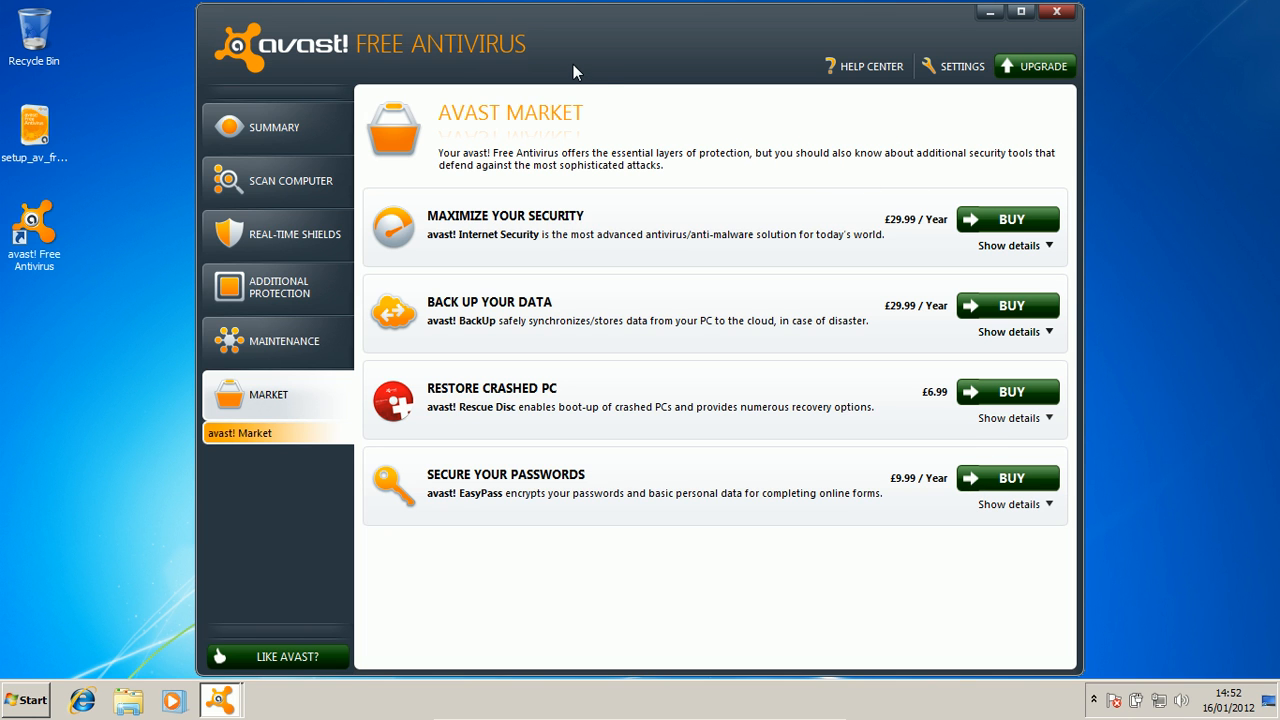
pyautogui.moveTo(573, 64); pyautogui.dragTo(548, 46)
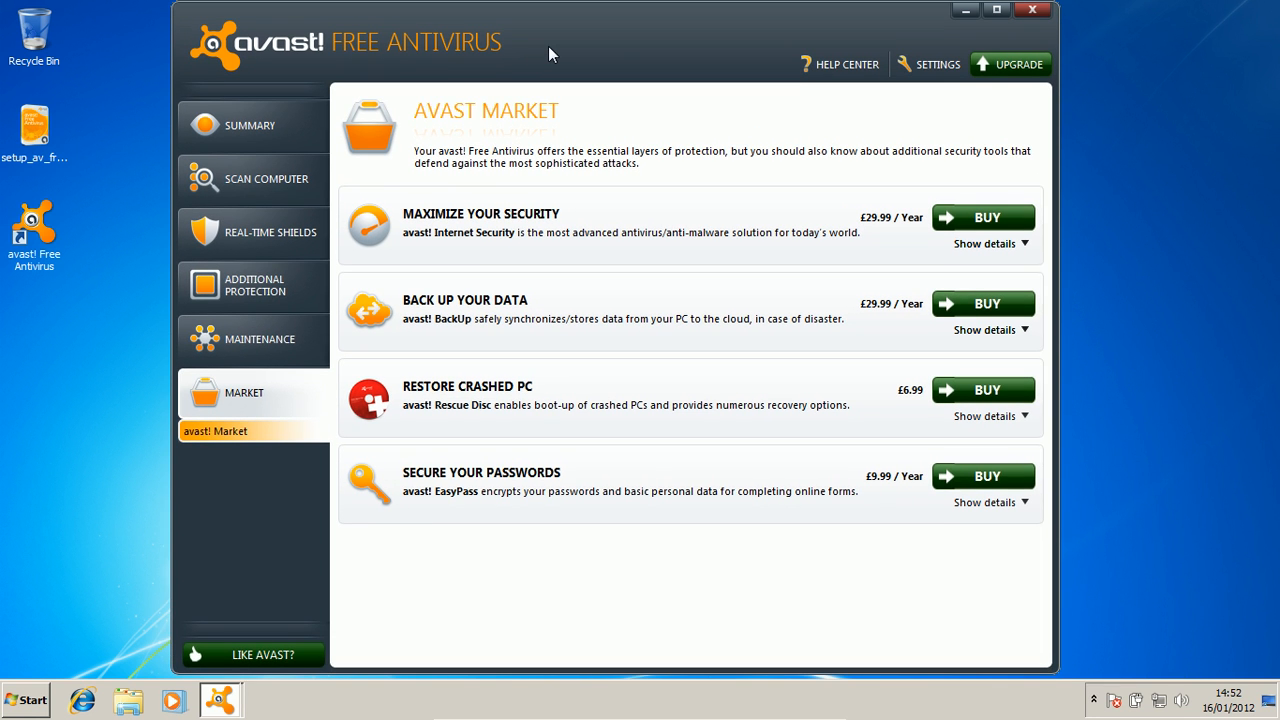
# Start the engine and virus definitions update from Maintenance, then take the VM out of full-screen.
pyautogui.click(250, 326)
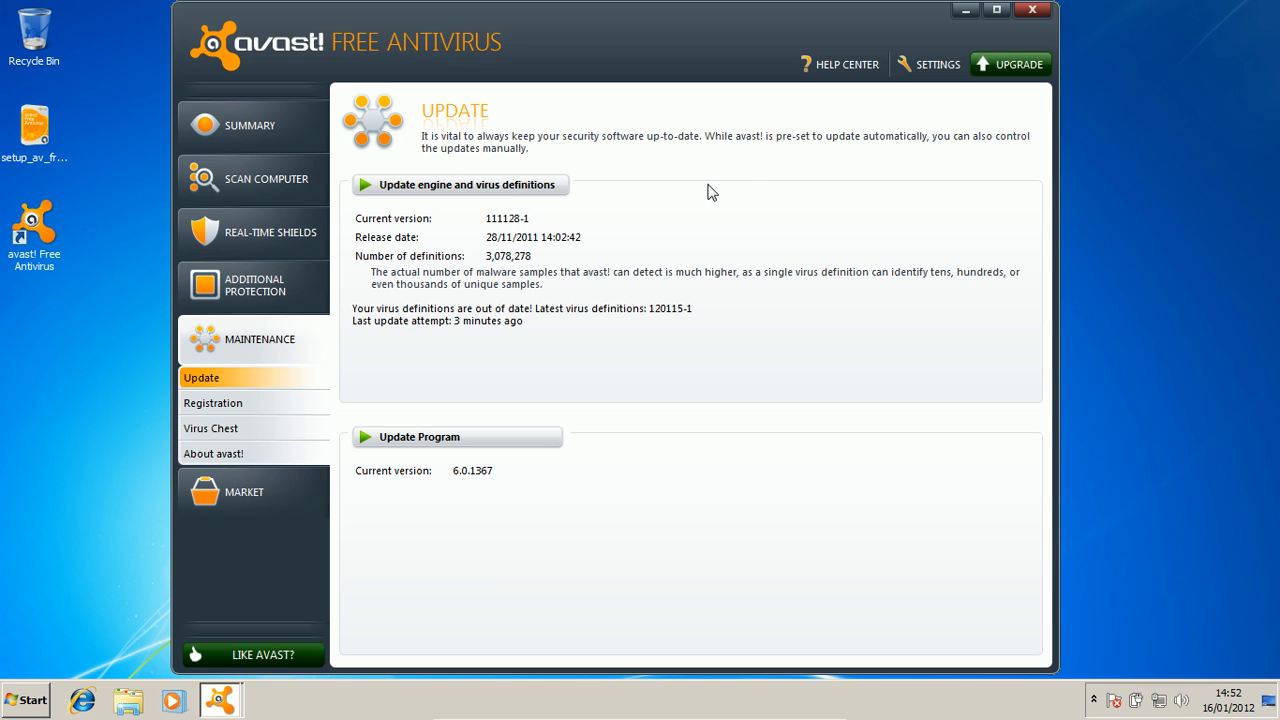
pyautogui.click(455, 186)
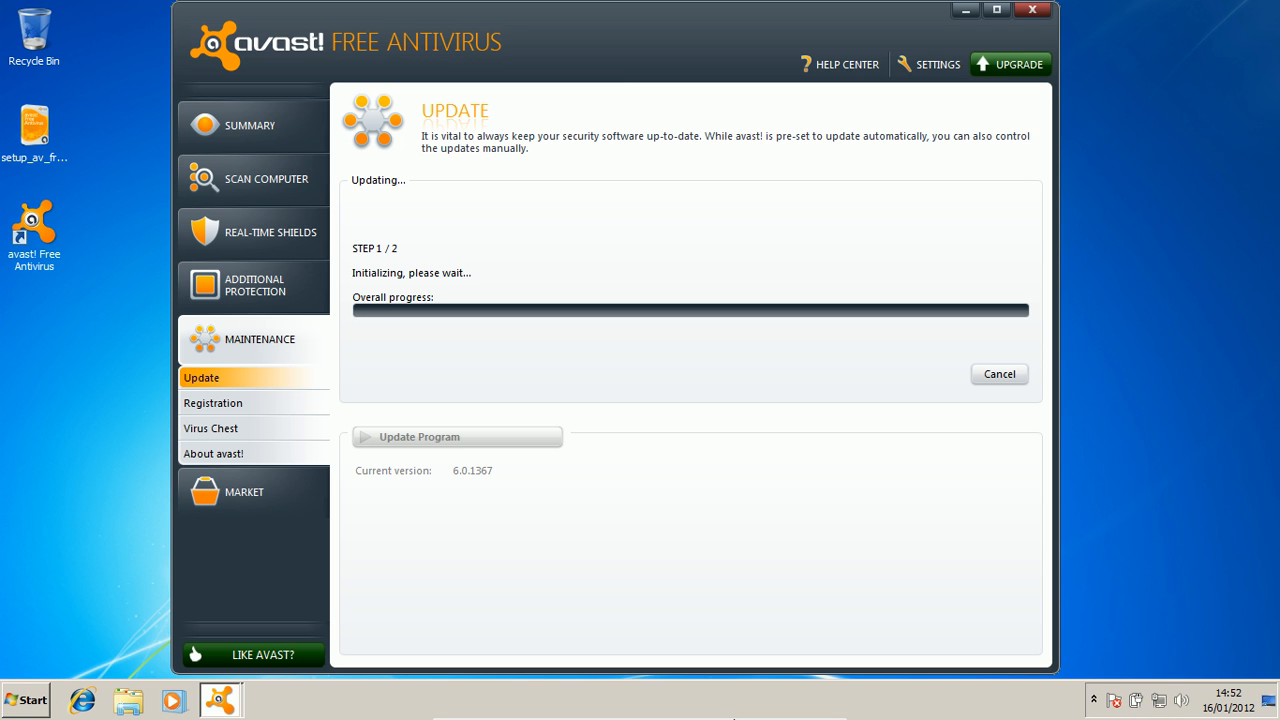
pyautogui.click(812, 710)
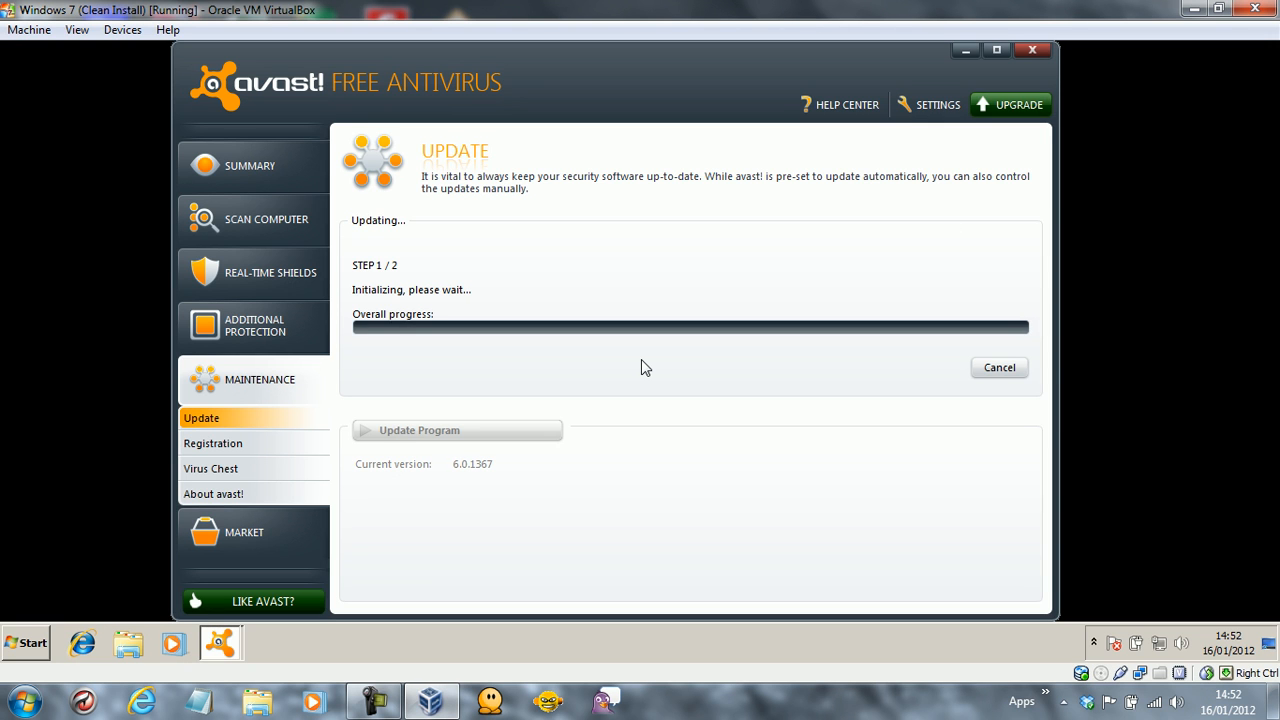
# Bring the VM window forward, move the avast! window down-right, and raise its Welcome dialog.
pyautogui.click(380, 703)
pyautogui.click(621, 4)
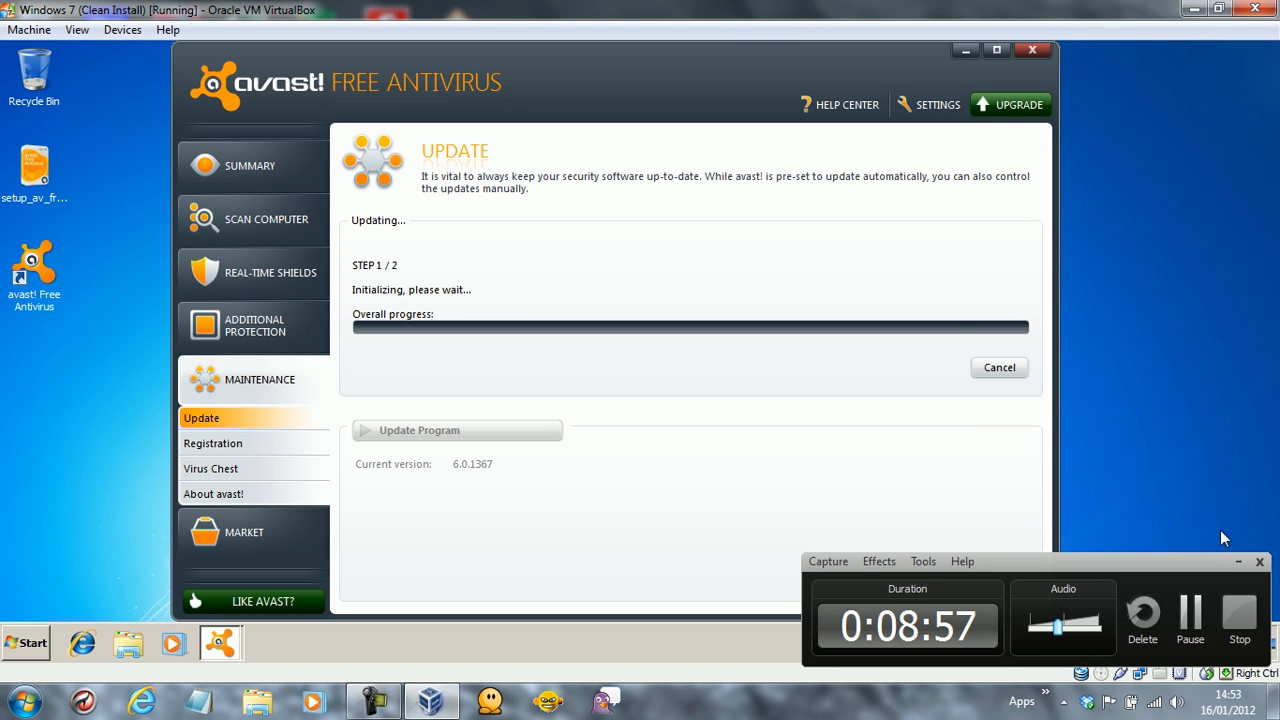
pyautogui.click(1233, 555)
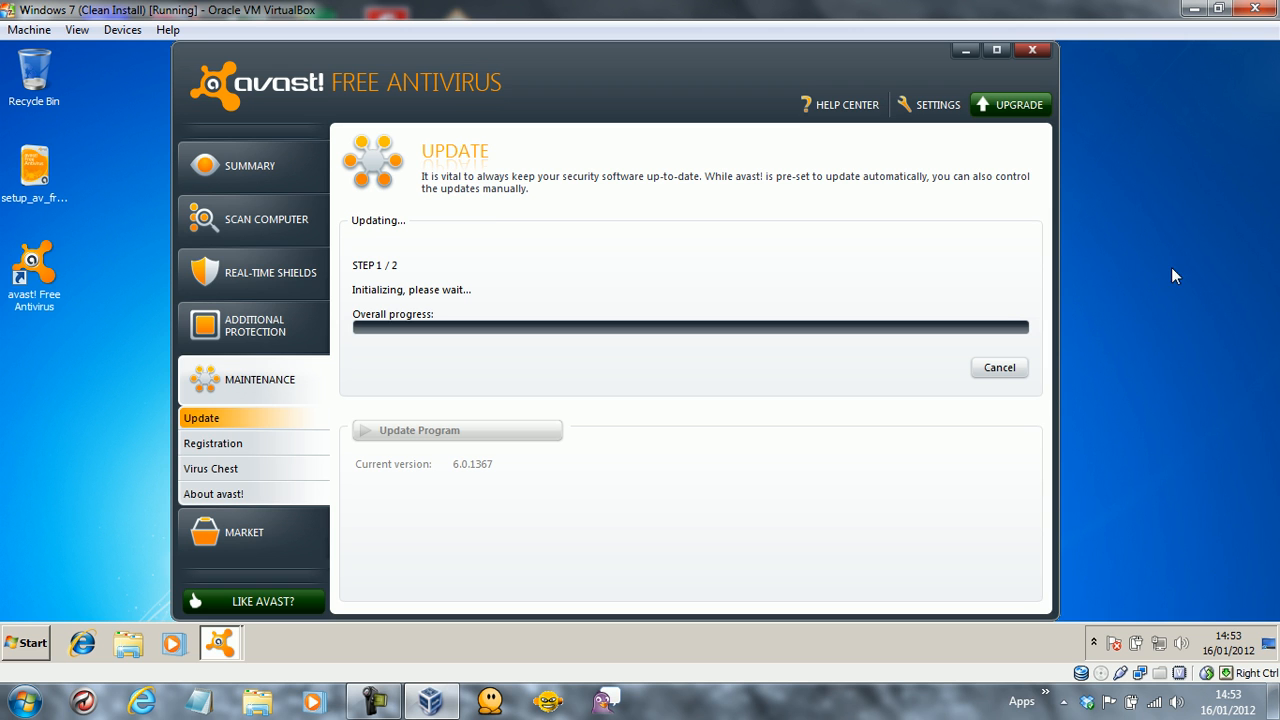
pyautogui.click(40, 30)
pyautogui.moveTo(80, 30)
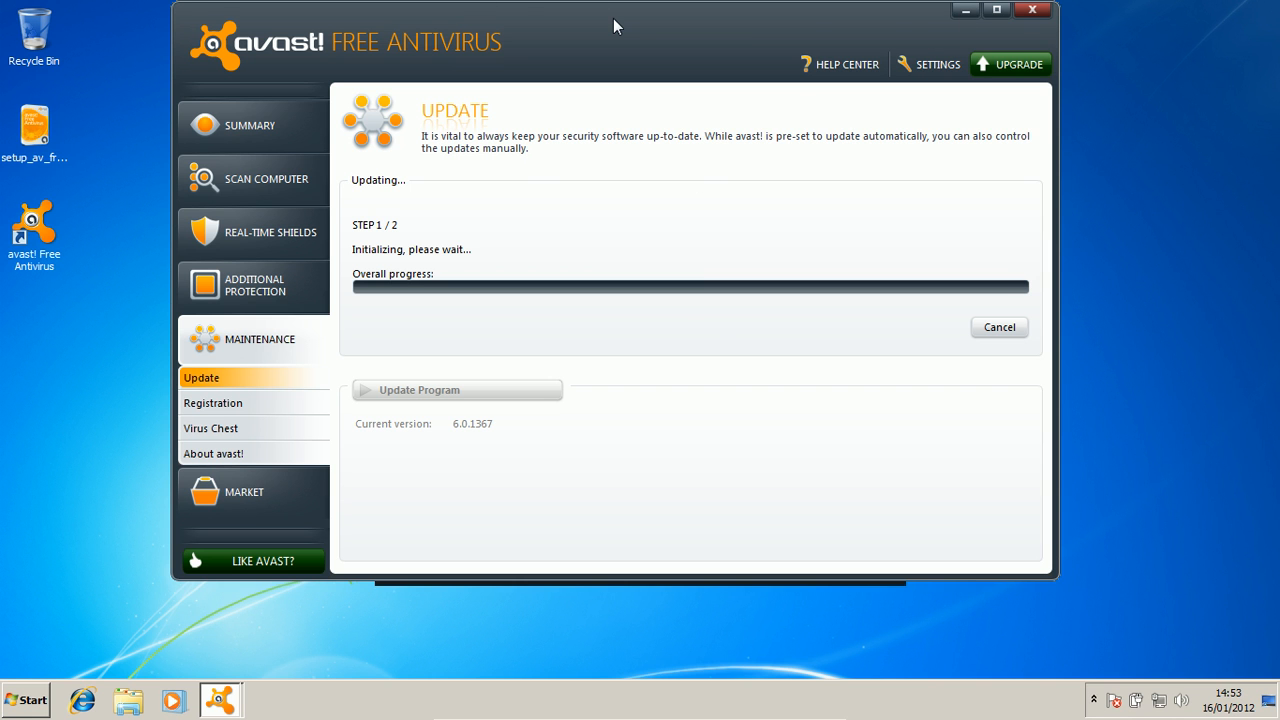
pyautogui.moveTo(613, 18); pyautogui.dragTo(674, 81)
pyautogui.click(638, 50)
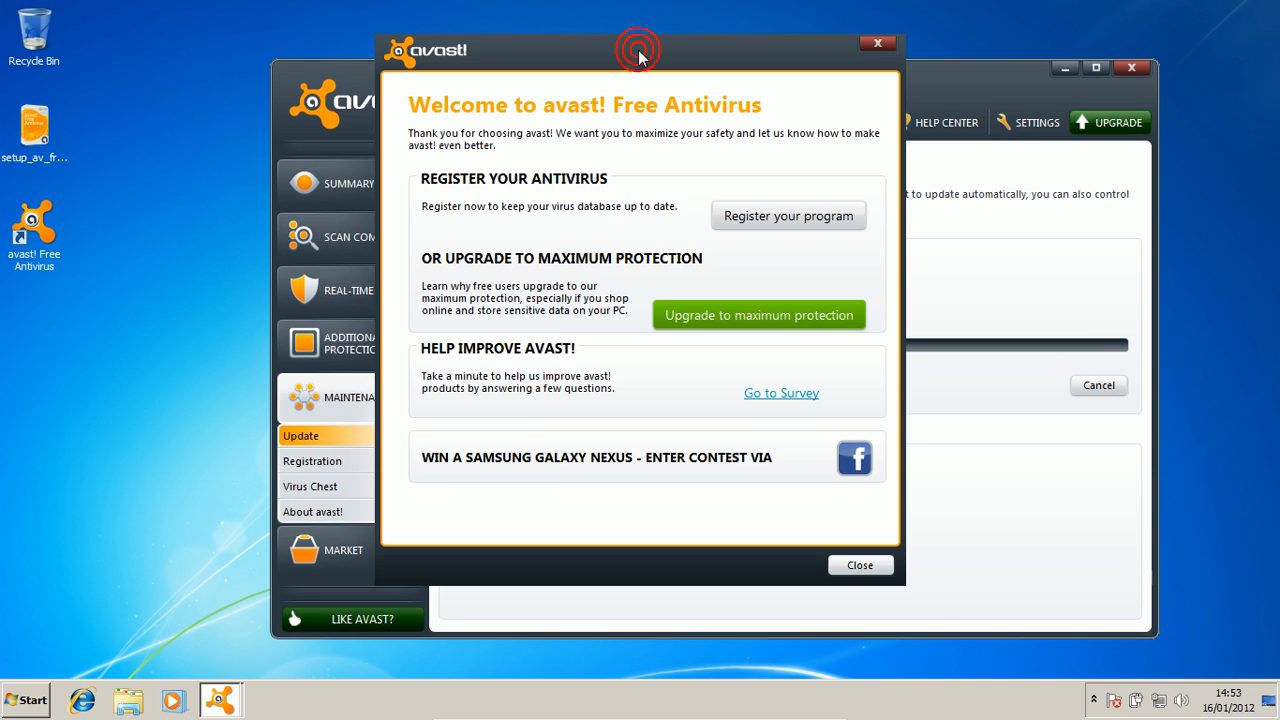
# Close the Welcome to avast! Free Antivirus dialog.
pyautogui.click(856, 564)
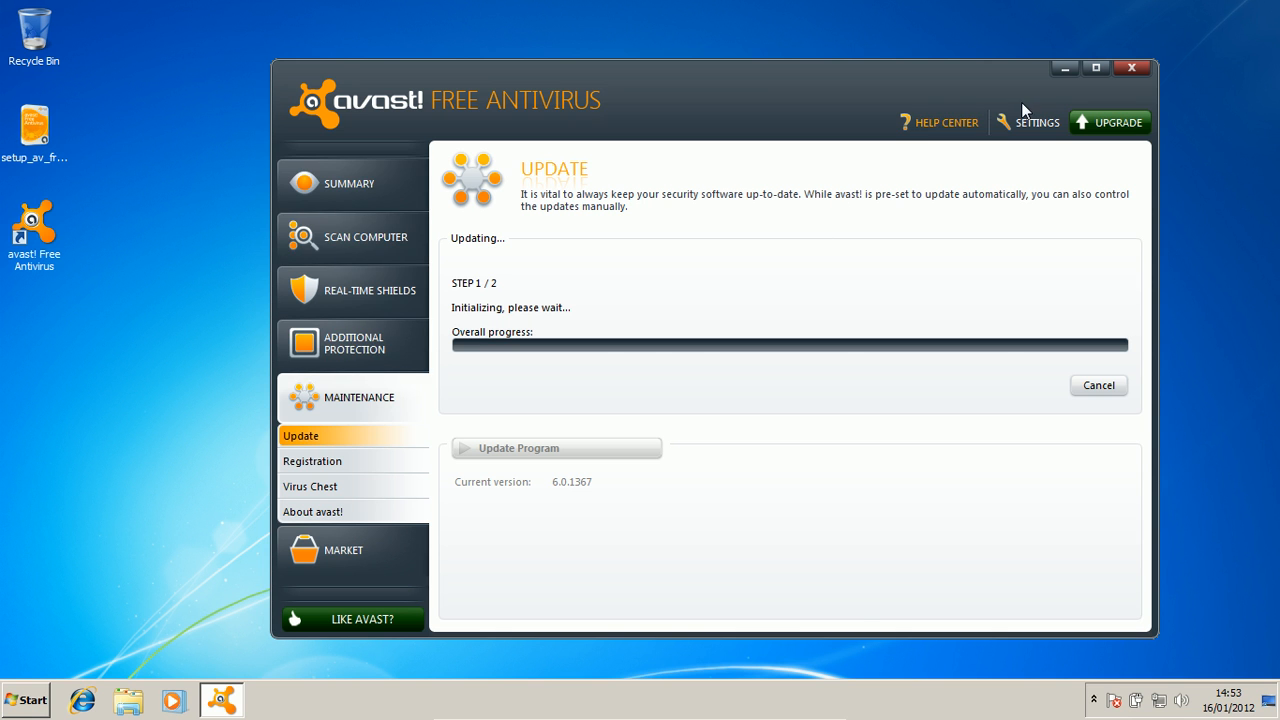
# In Settings > Updates, set program updates to Automatic and mark the computer permanently connected to the internet.
pyautogui.click(1039, 123)
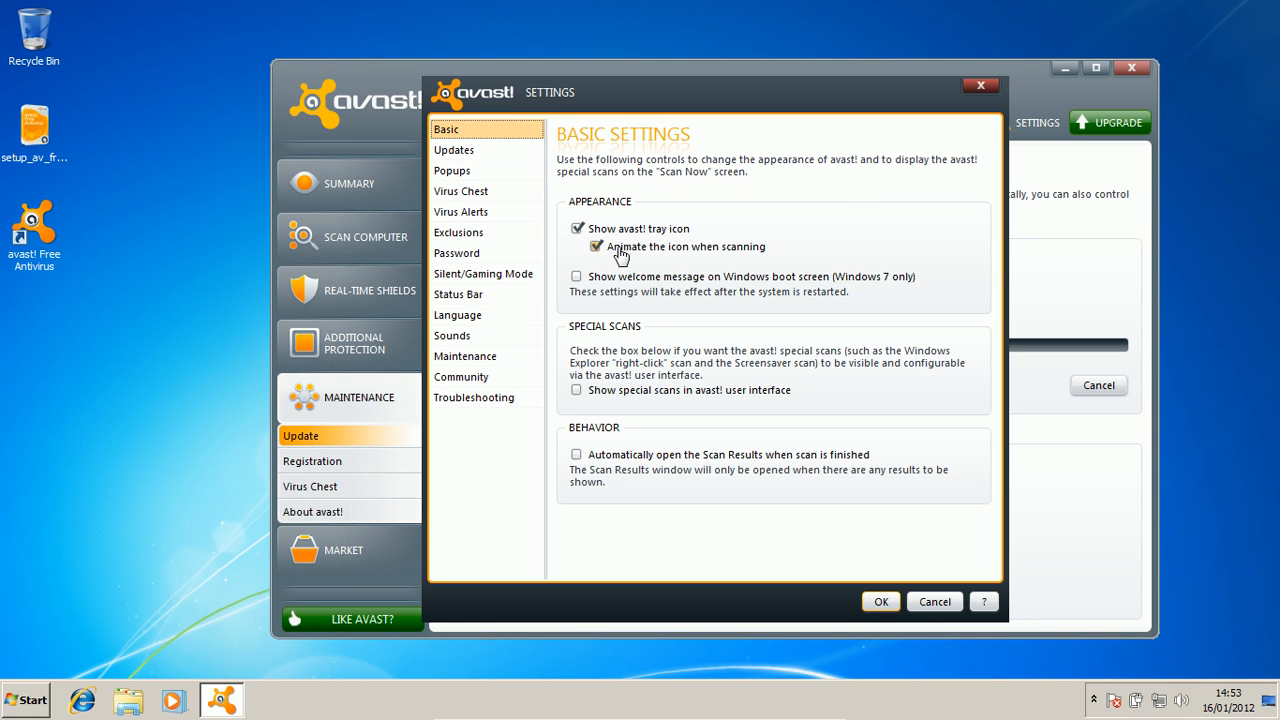
pyautogui.click(1095, 700)
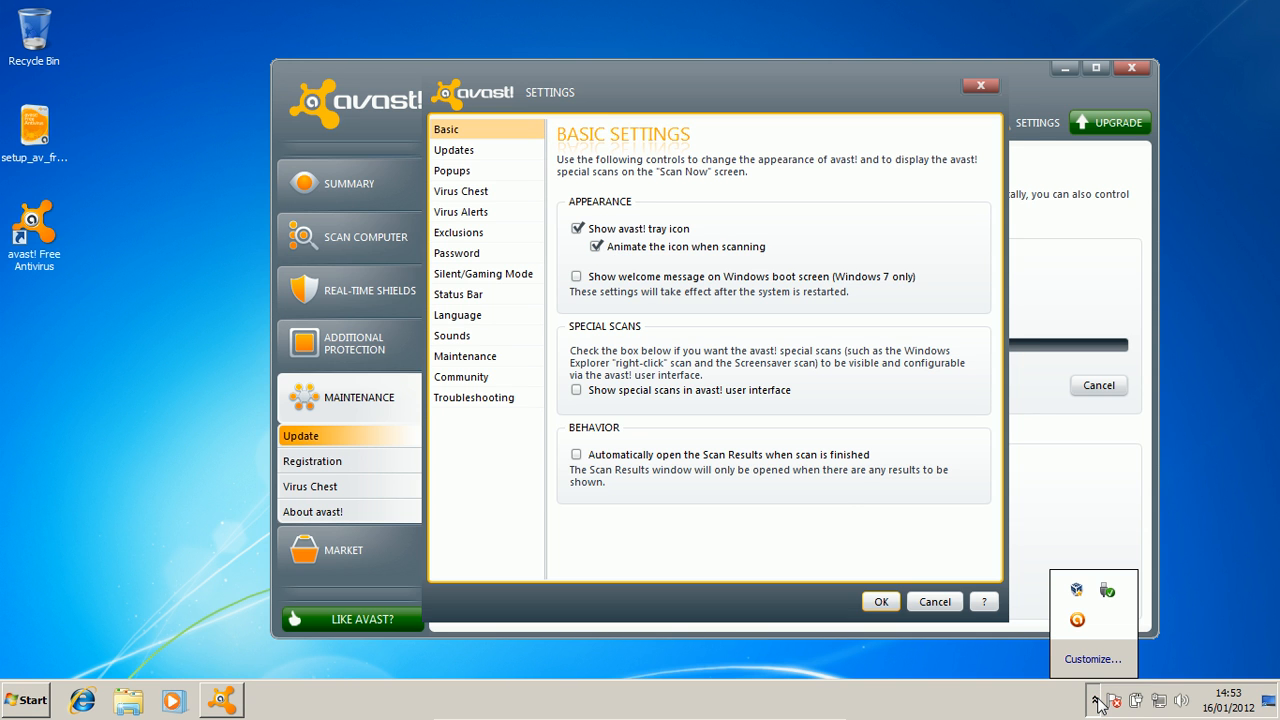
pyautogui.click(1095, 700)
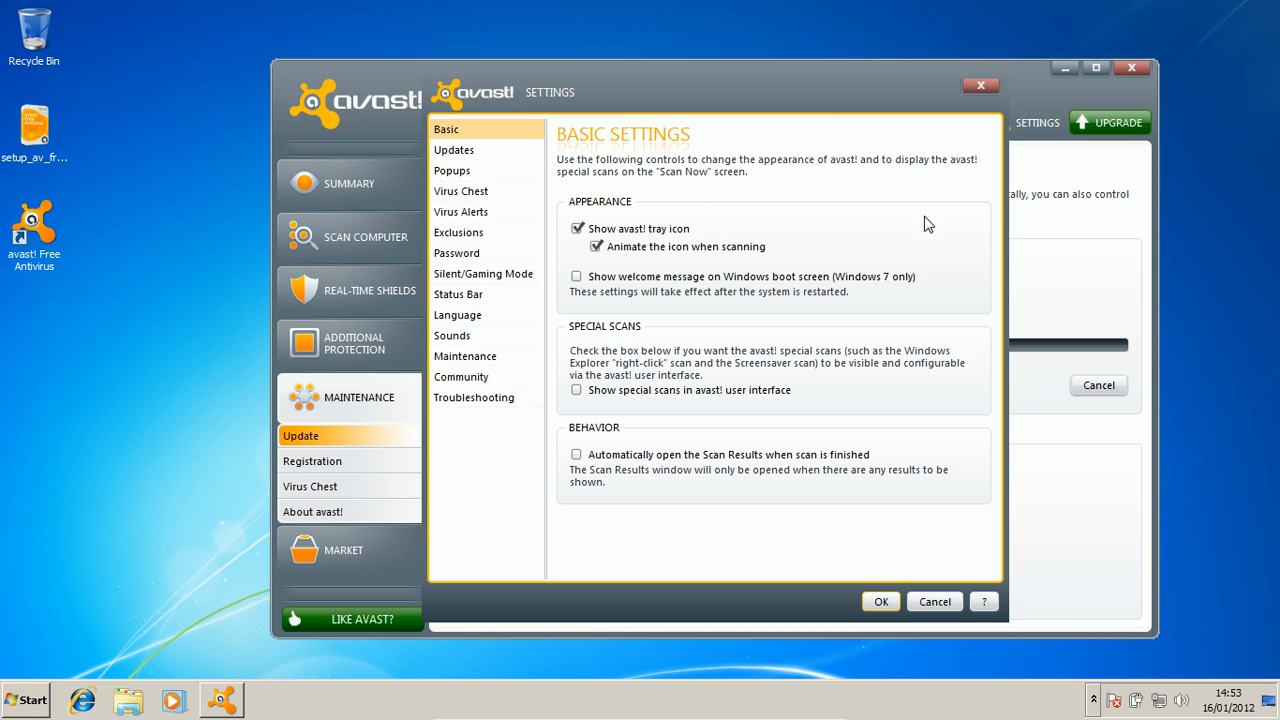
pyautogui.click(457, 152)
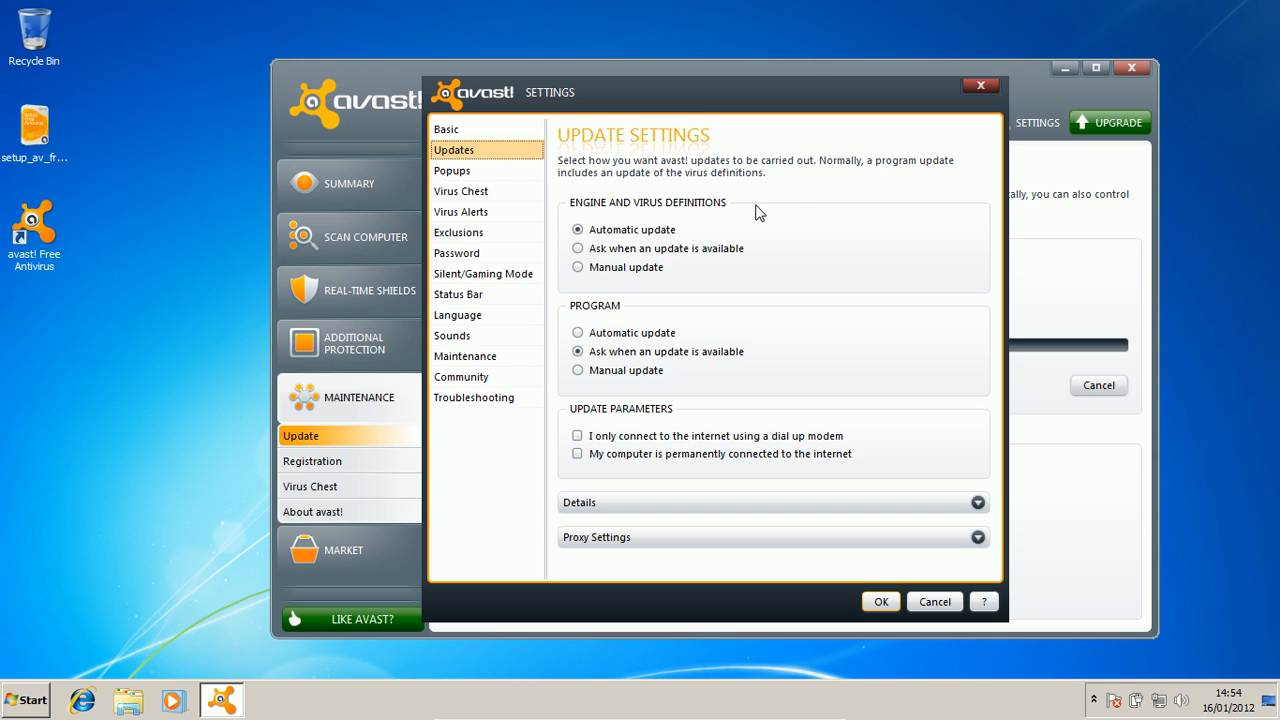
pyautogui.click(645, 335)
pyautogui.click(592, 462)
# Browse the Popups, Virus Chest, Alerts, Exclusions, Password and Silent/Gaming Mode settings pages.
pyautogui.click(492, 177)
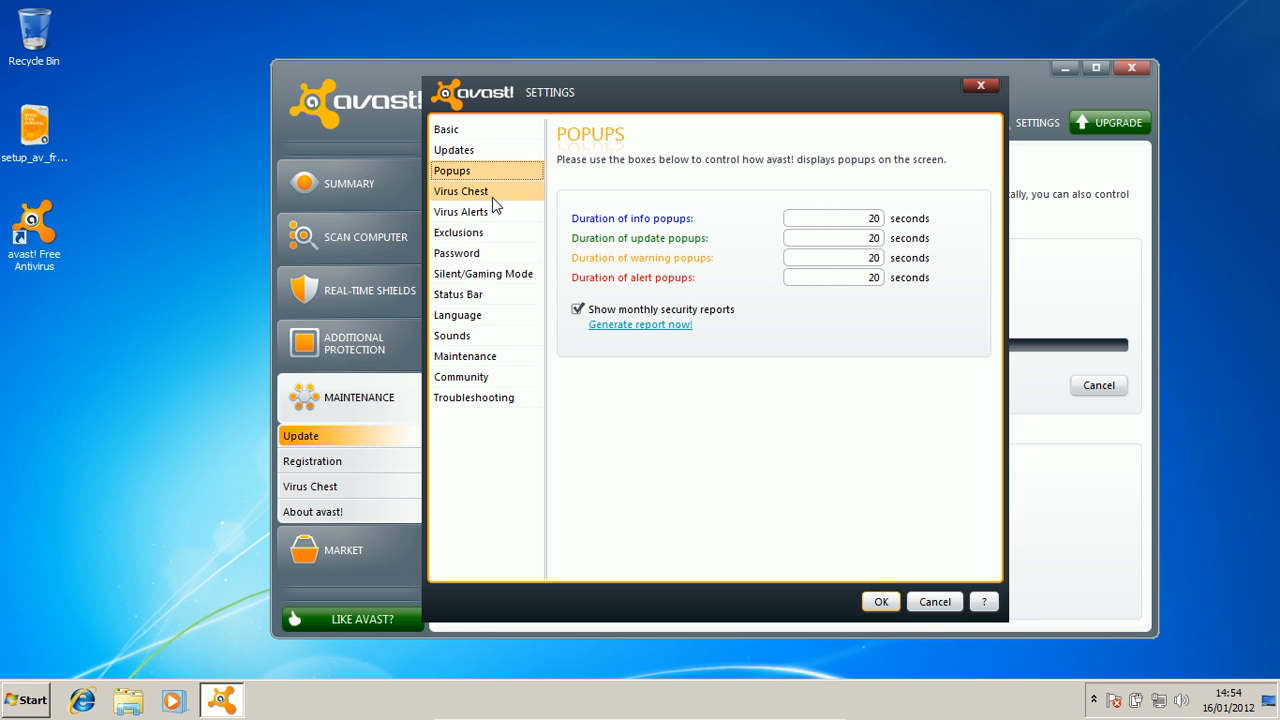
pyautogui.click(492, 197)
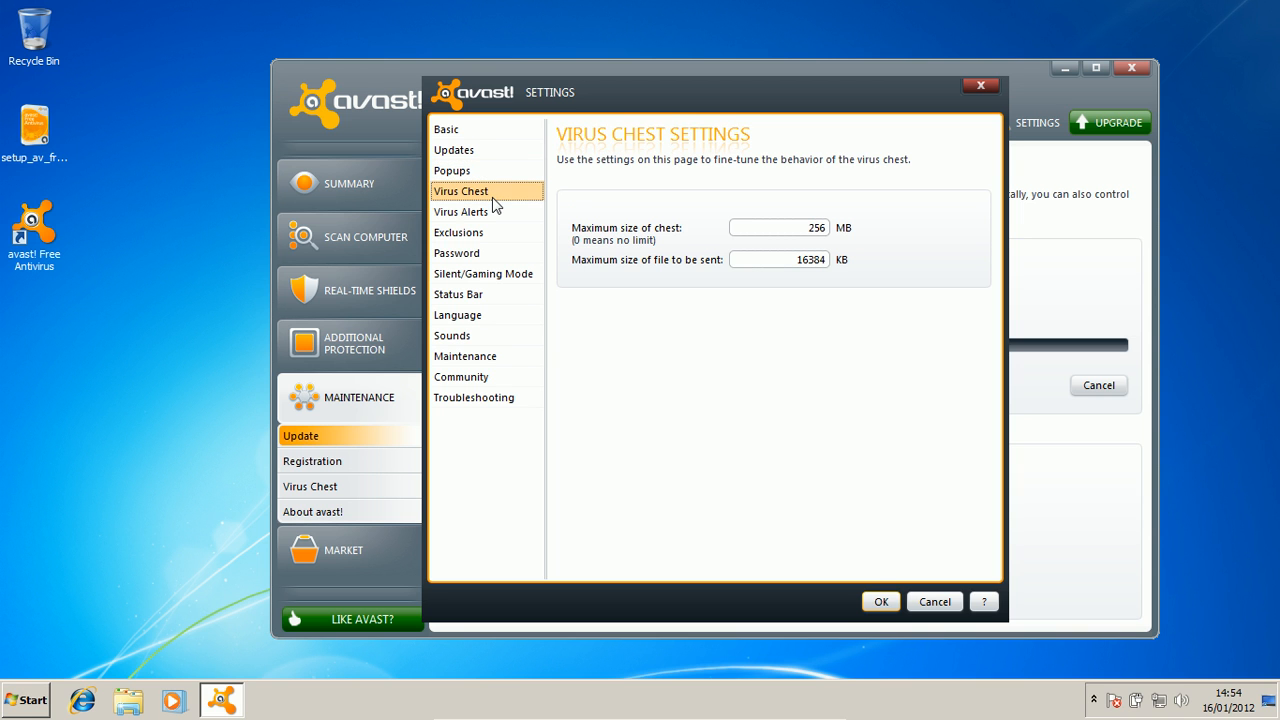
pyautogui.click(467, 211)
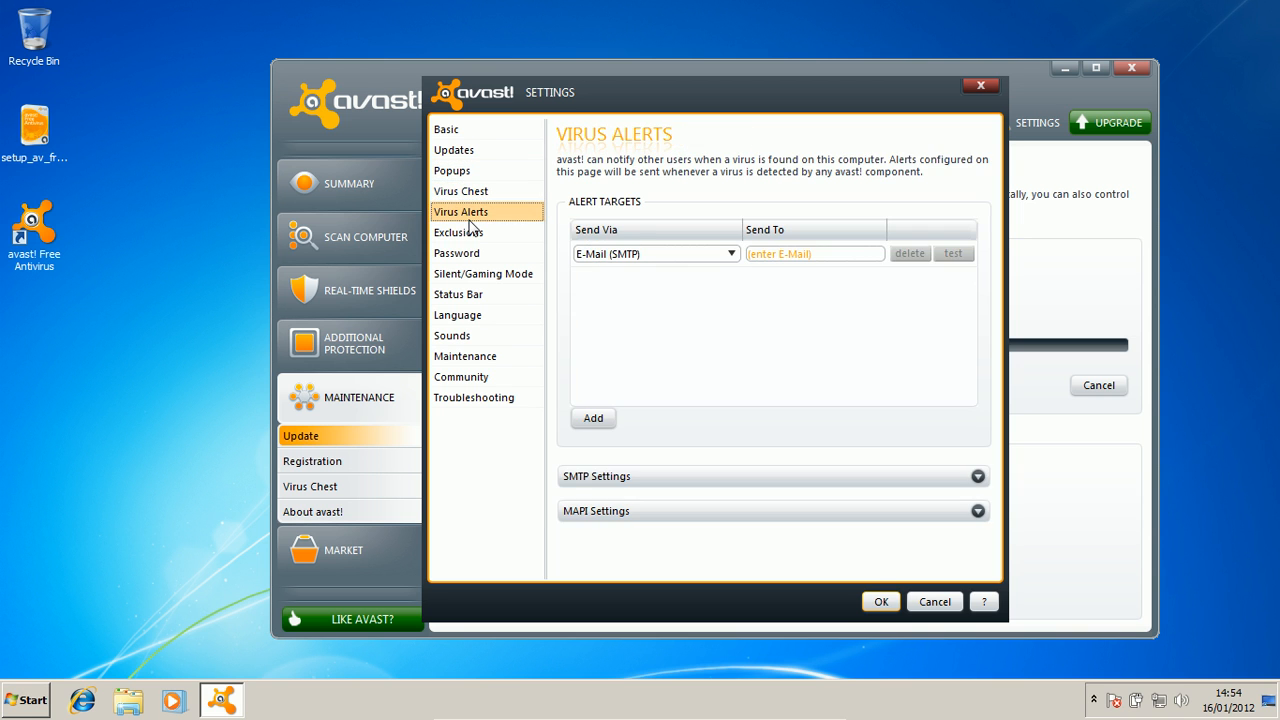
pyautogui.click(474, 236)
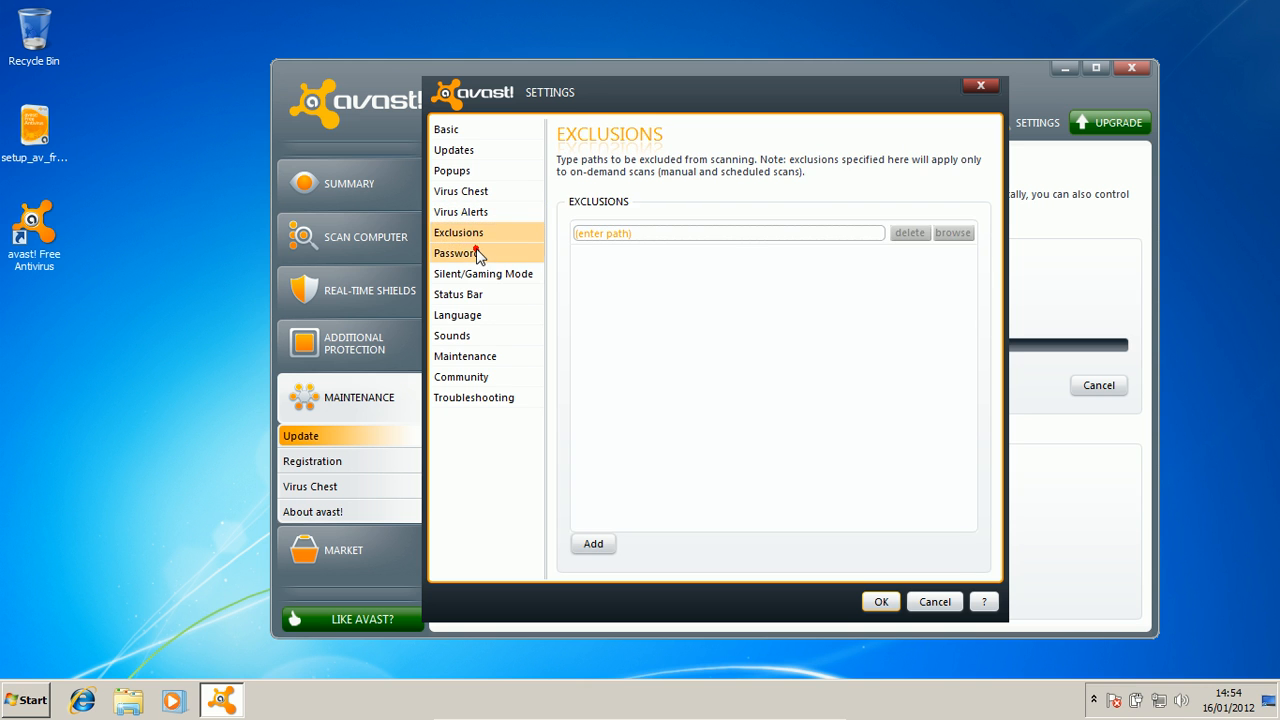
pyautogui.click(476, 252)
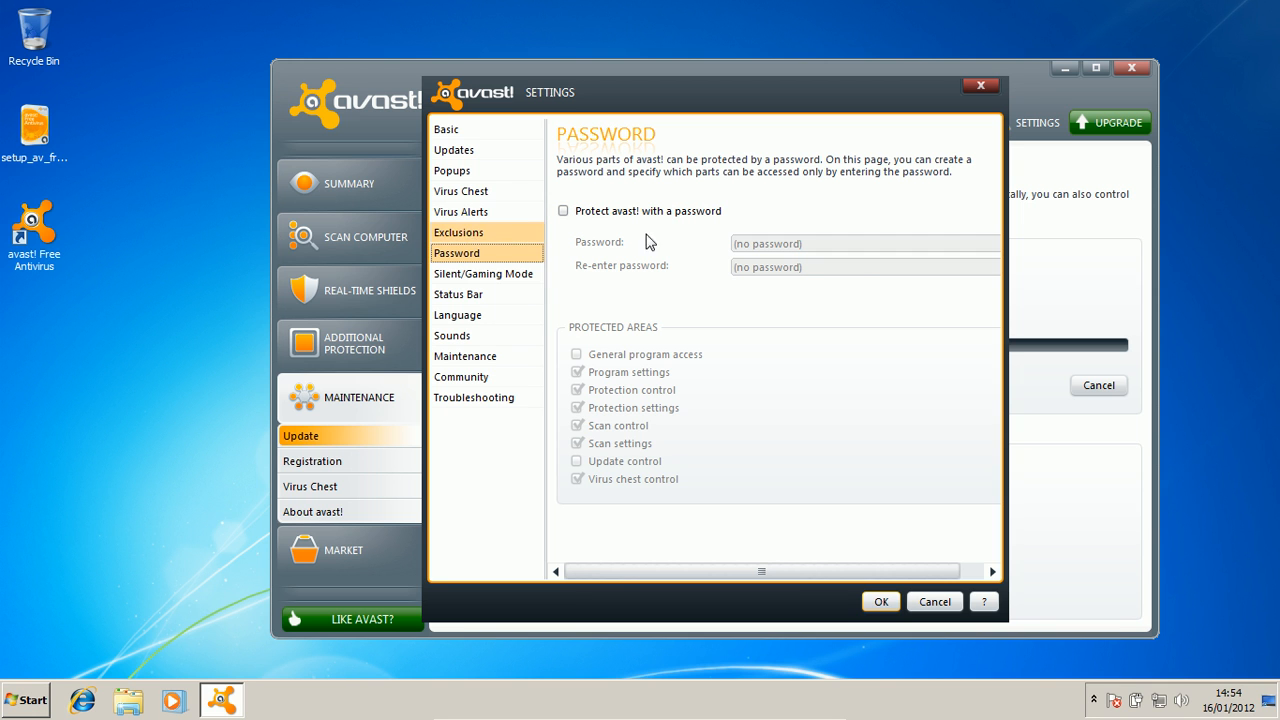
pyautogui.click(471, 232)
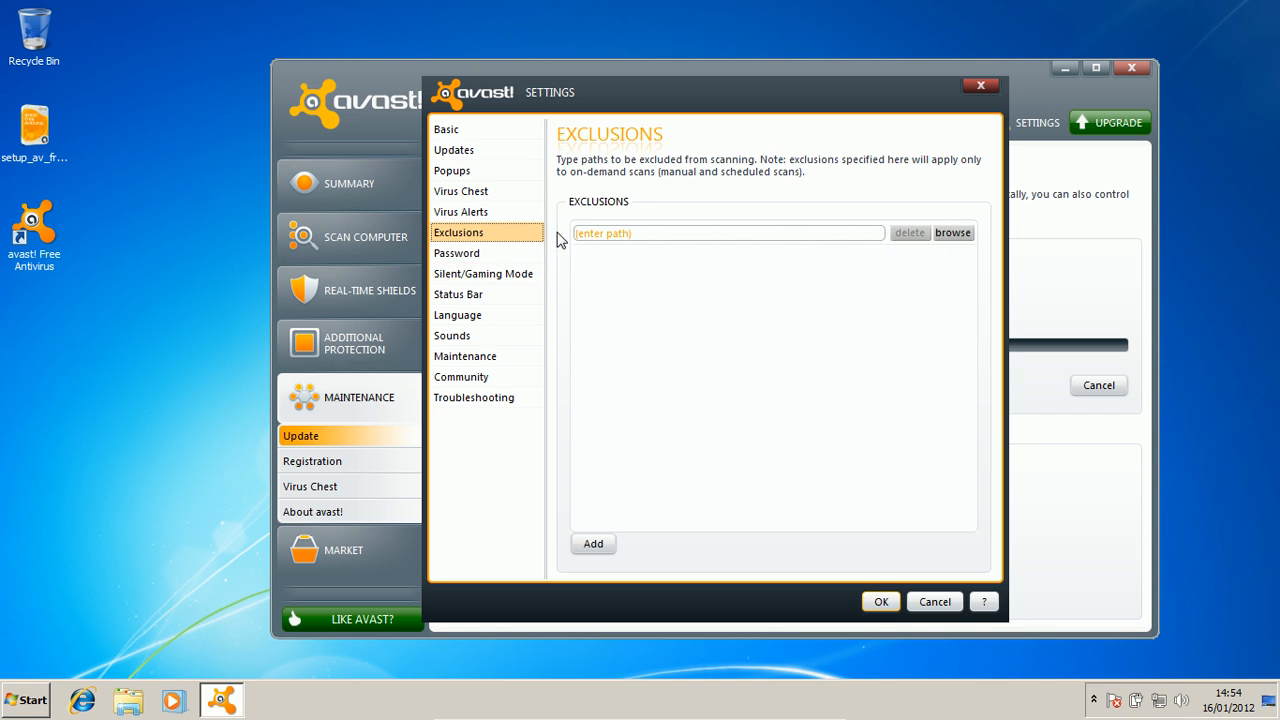
pyautogui.click(480, 278)
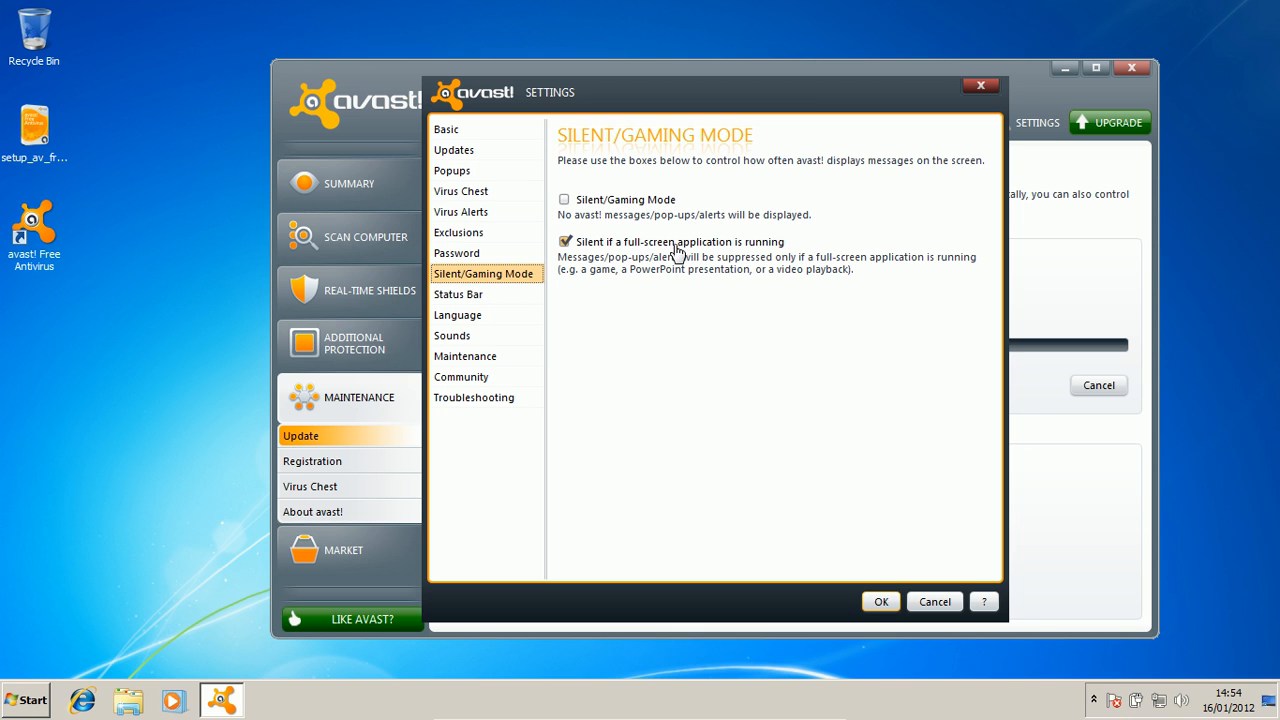
# Browse the Status Bar, Language, Sounds, Maintenance and avast! Community settings pages.
pyautogui.click(441, 298)
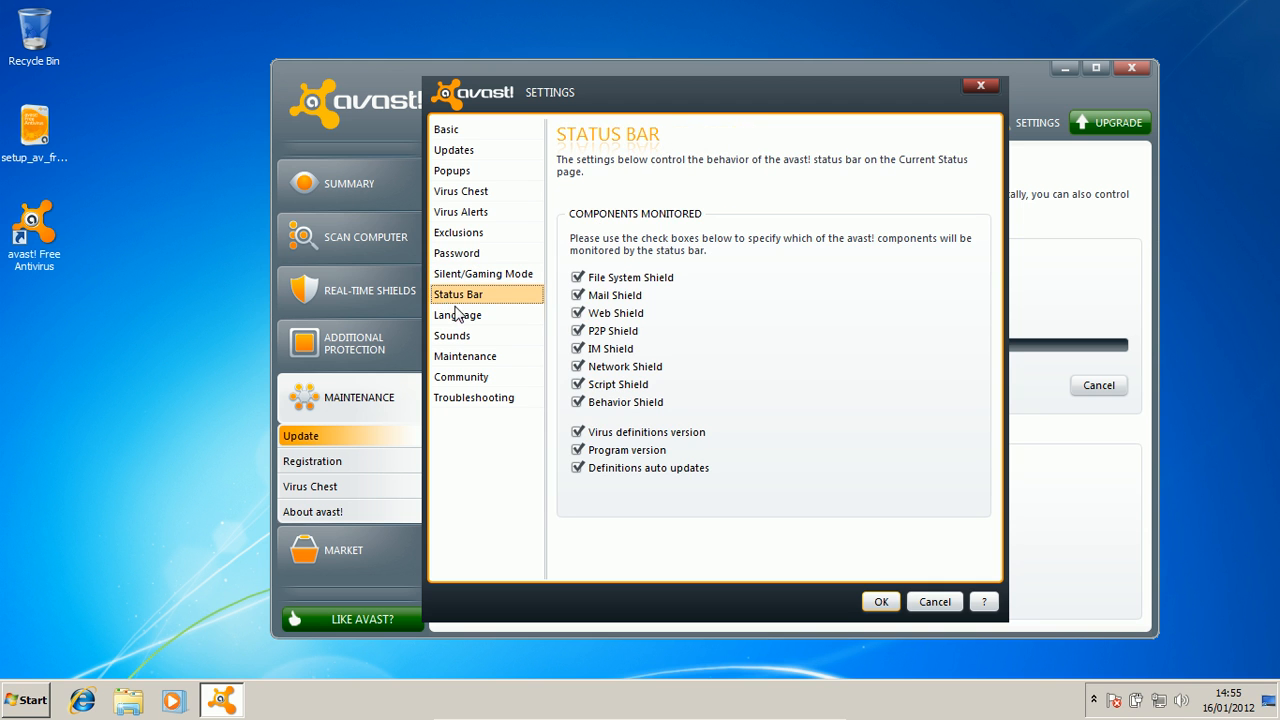
pyautogui.click(461, 316)
pyautogui.click(487, 337)
pyautogui.click(479, 359)
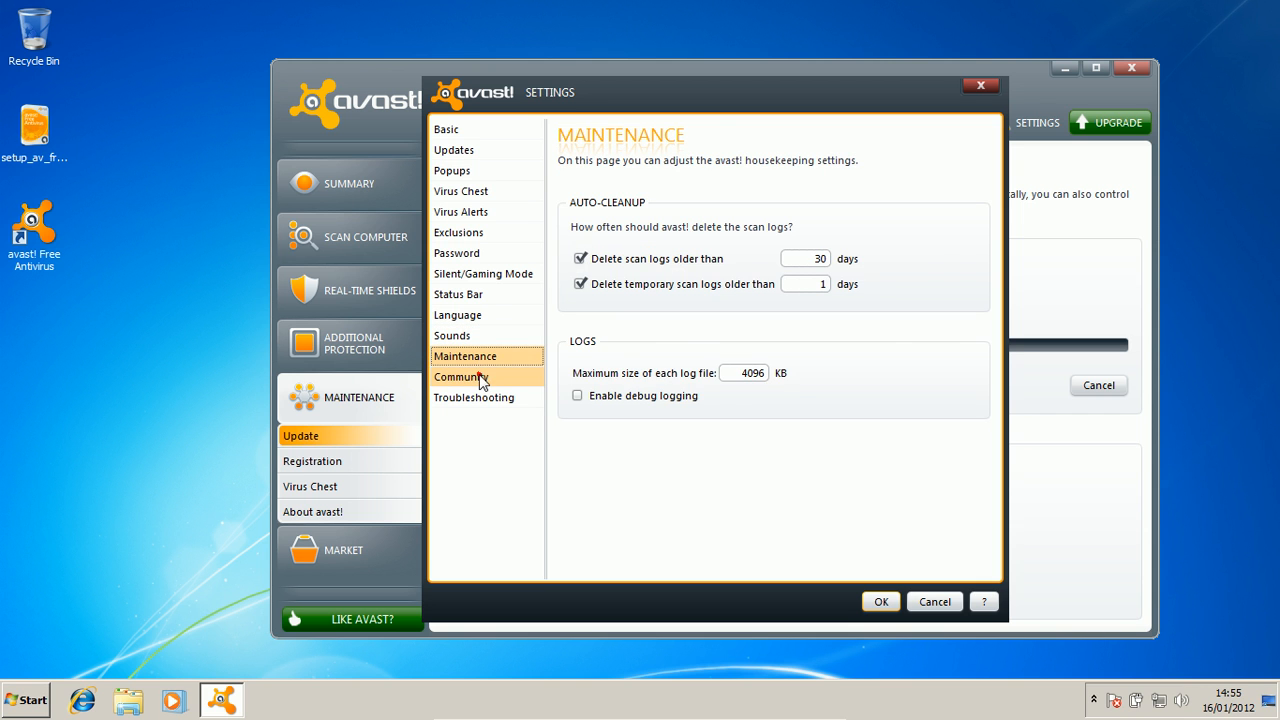
pyautogui.click(481, 378)
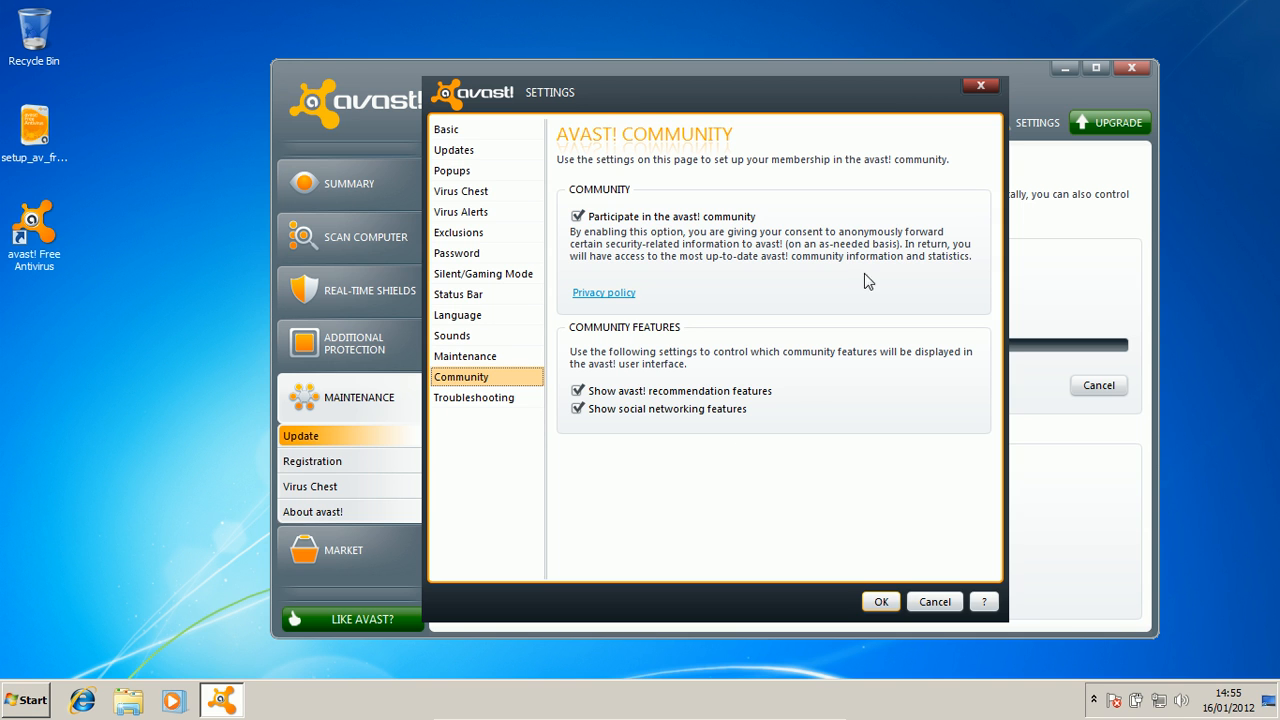
# Turn off the social networking and recommendation features, glance at Troubleshooting, and save the settings.
pyautogui.click(600, 408)
pyautogui.click(588, 392)
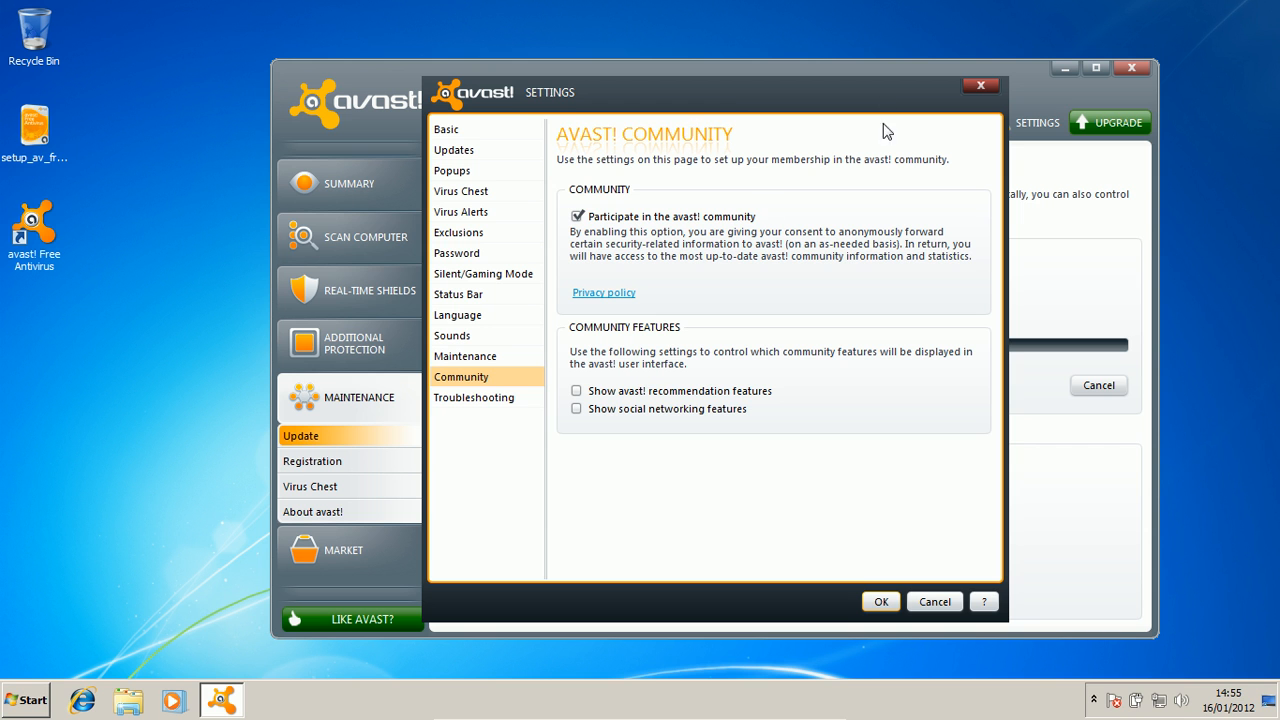
pyautogui.click(497, 397)
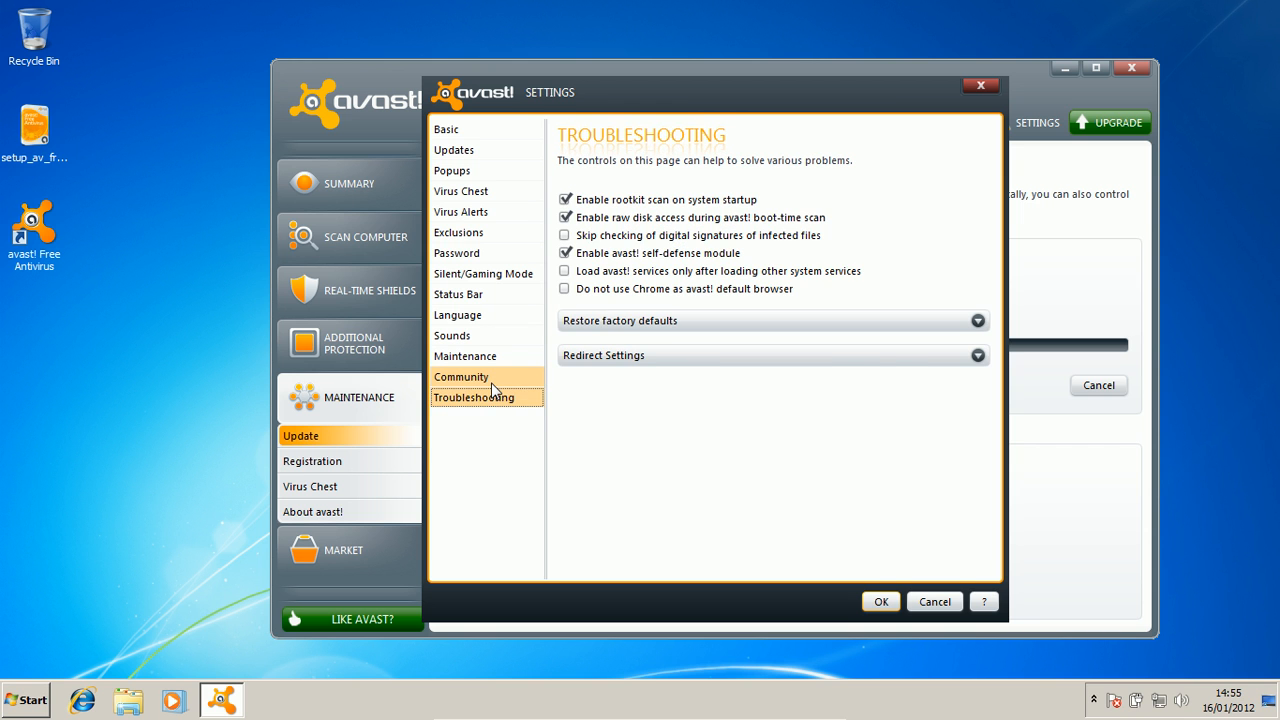
pyautogui.click(490, 382)
pyautogui.click(495, 400)
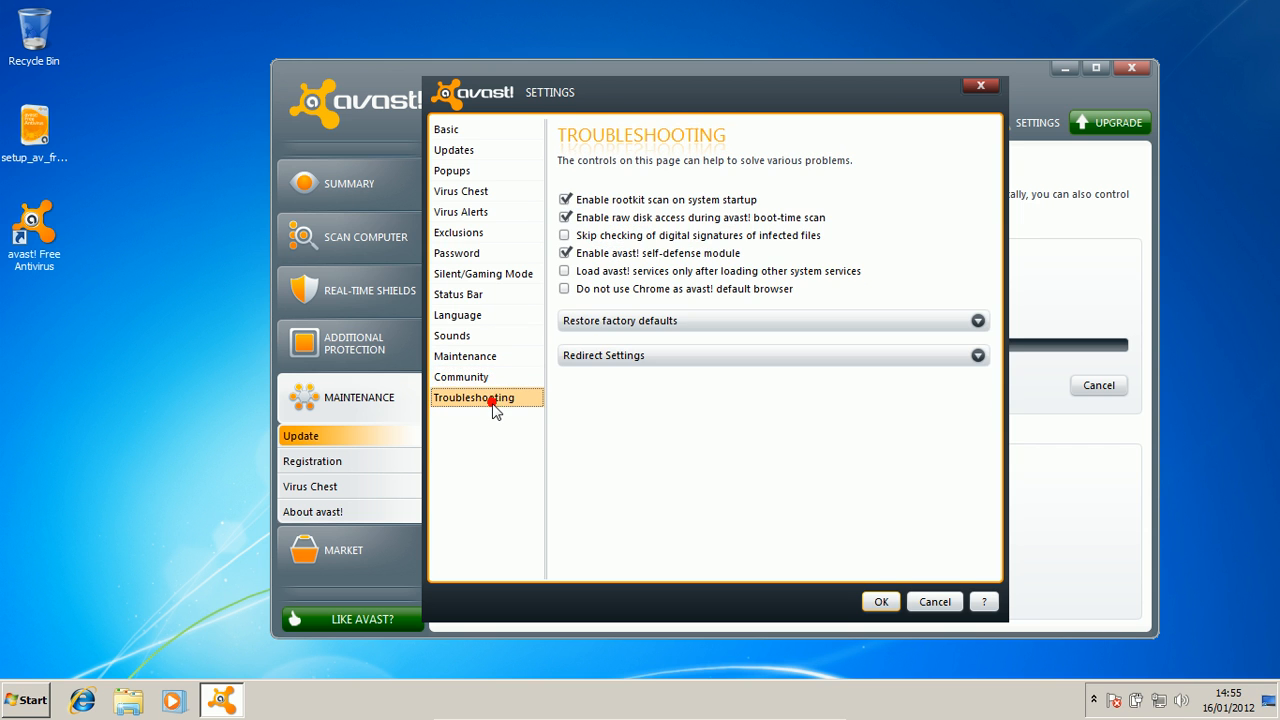
pyautogui.click(492, 380)
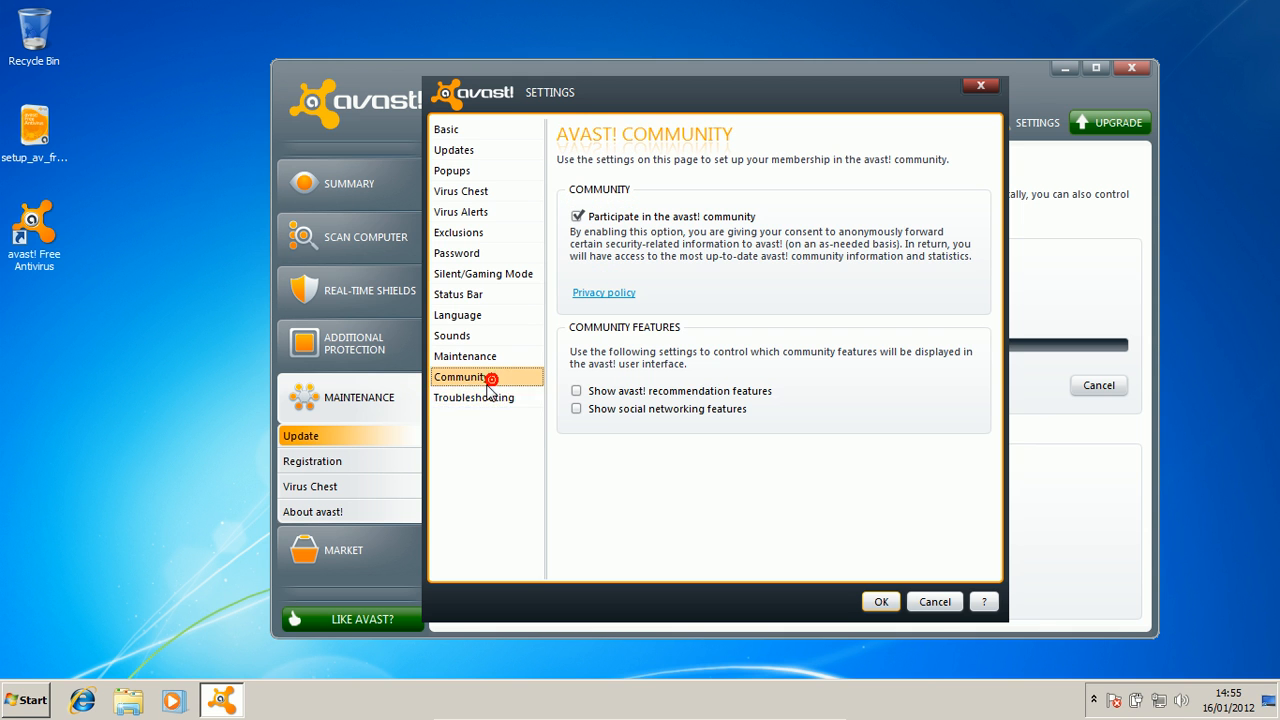
pyautogui.click(886, 602)
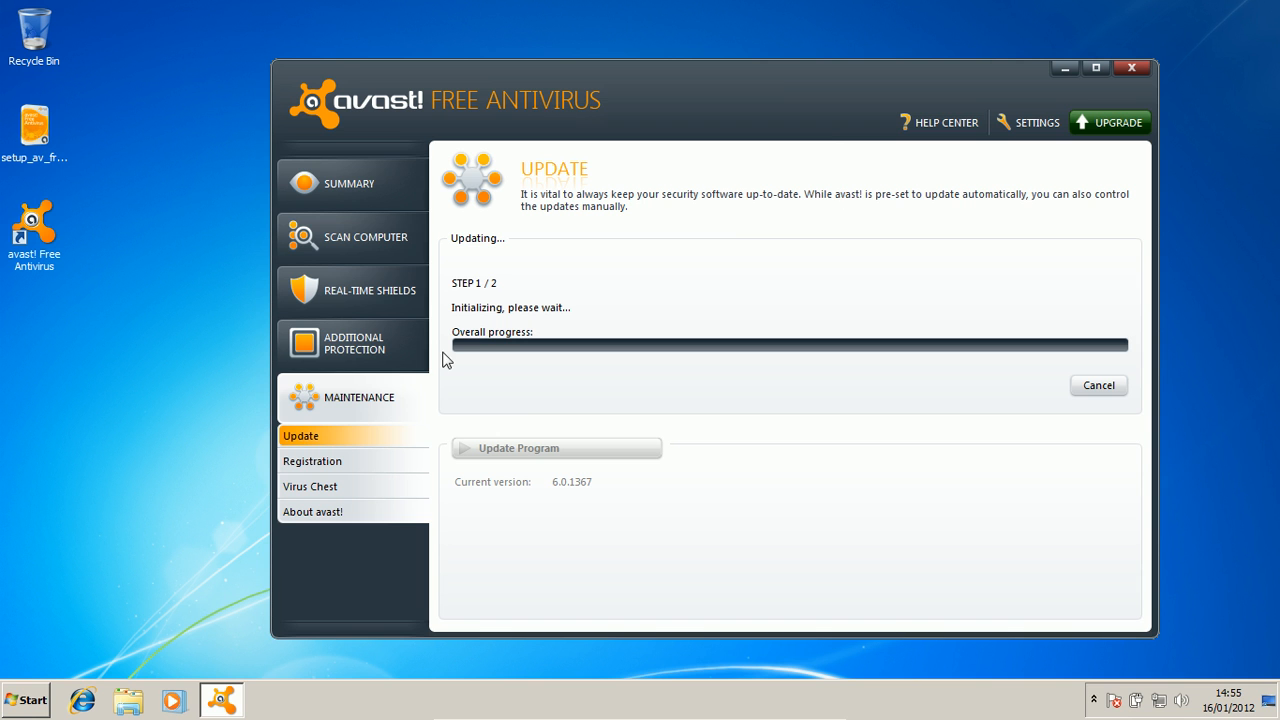
# Open and close the avast! settings, then take the VM out of full-screen.
pyautogui.click(1030, 122)
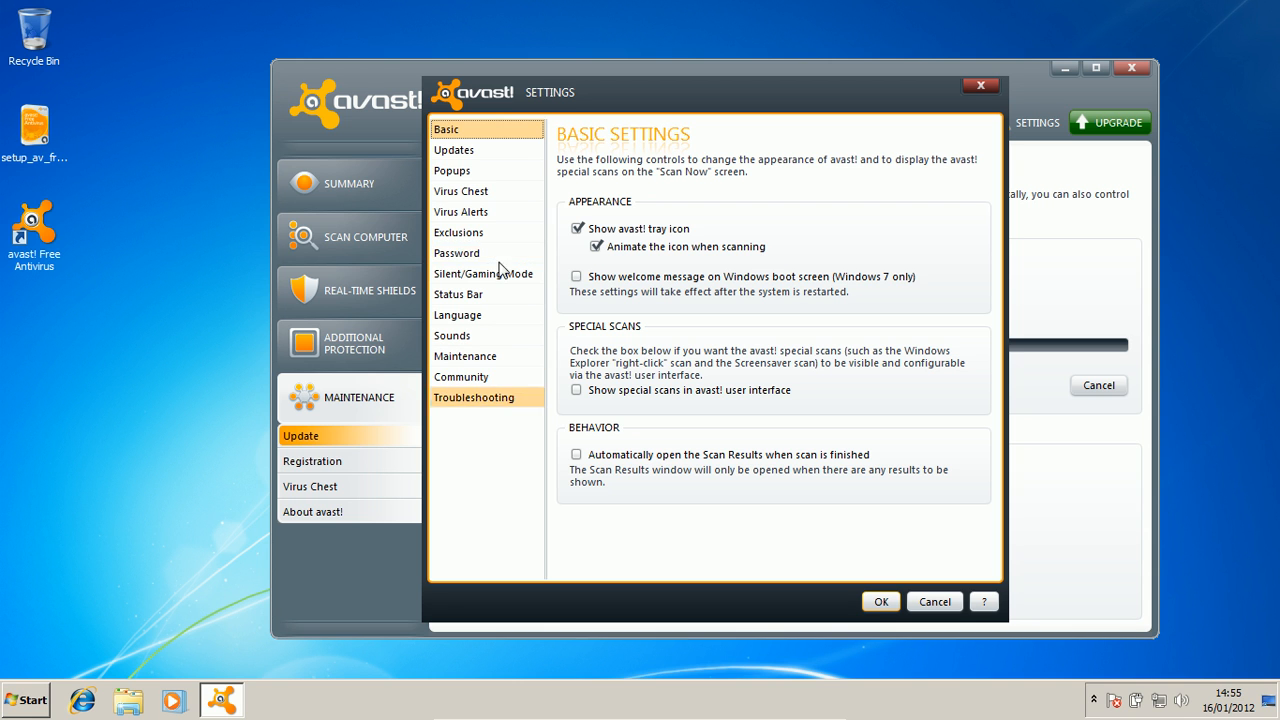
pyautogui.click(879, 604)
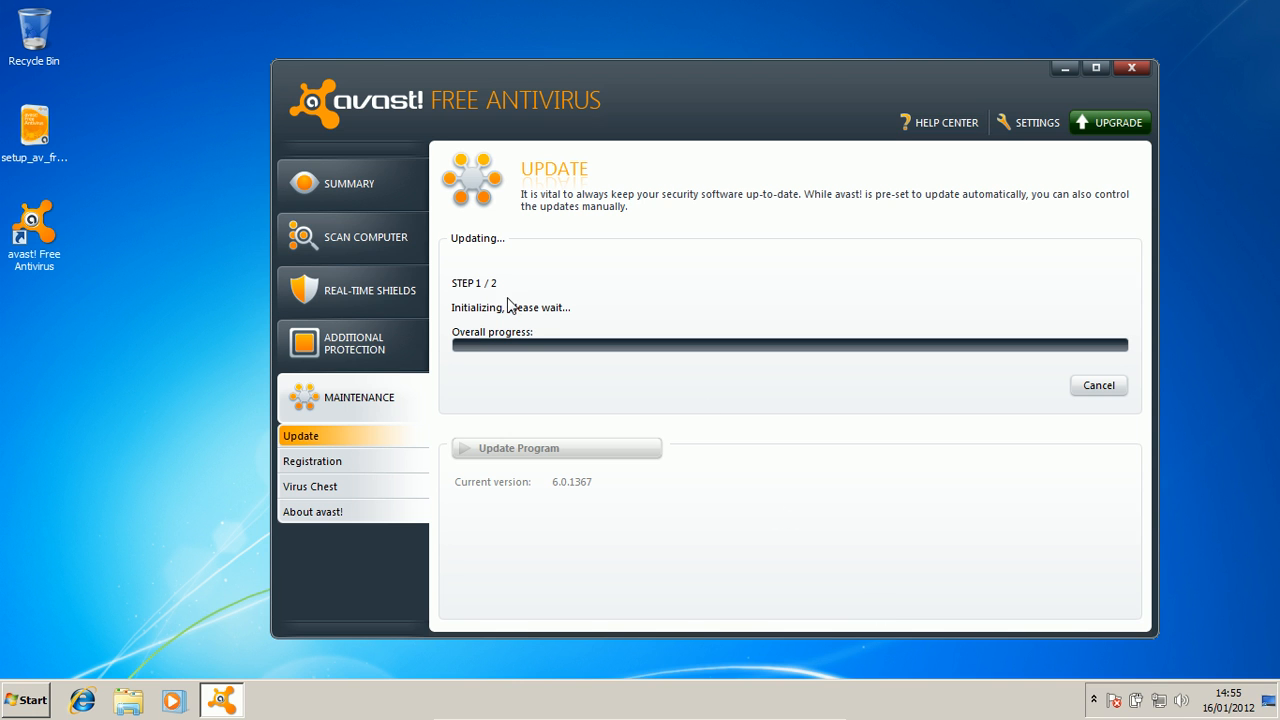
pyautogui.moveTo(510, 717)
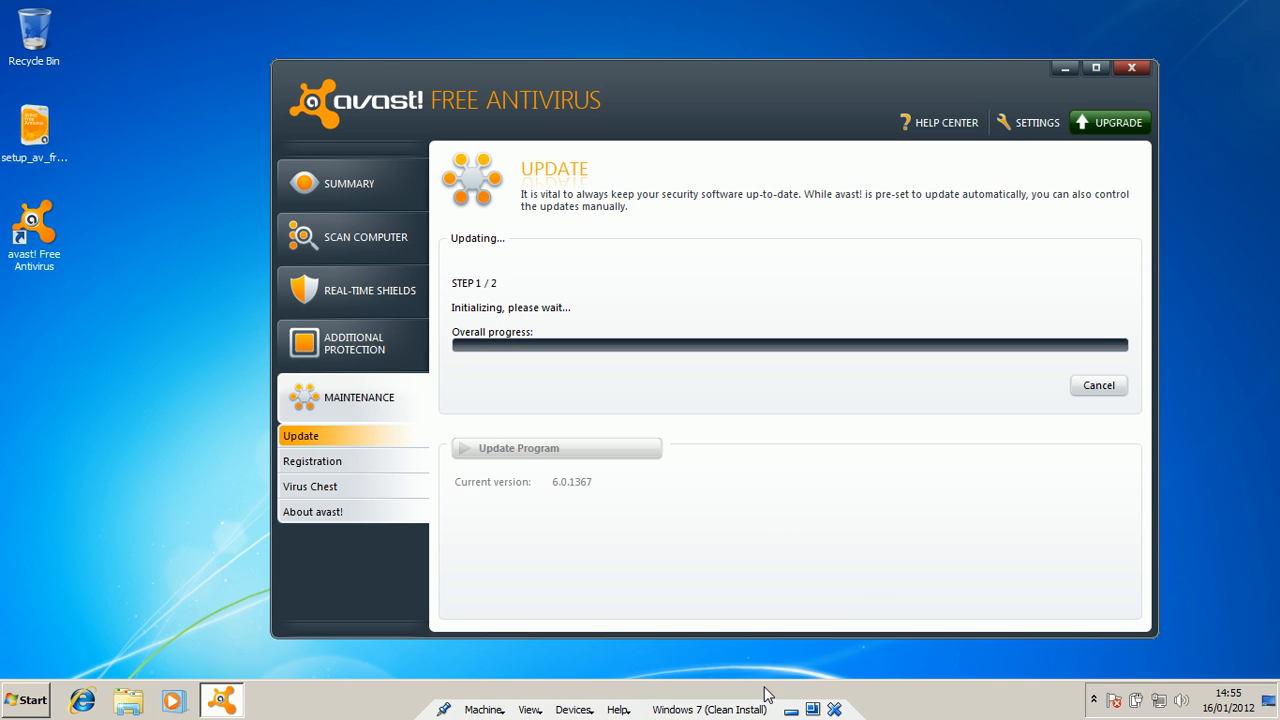
pyautogui.click(813, 709)
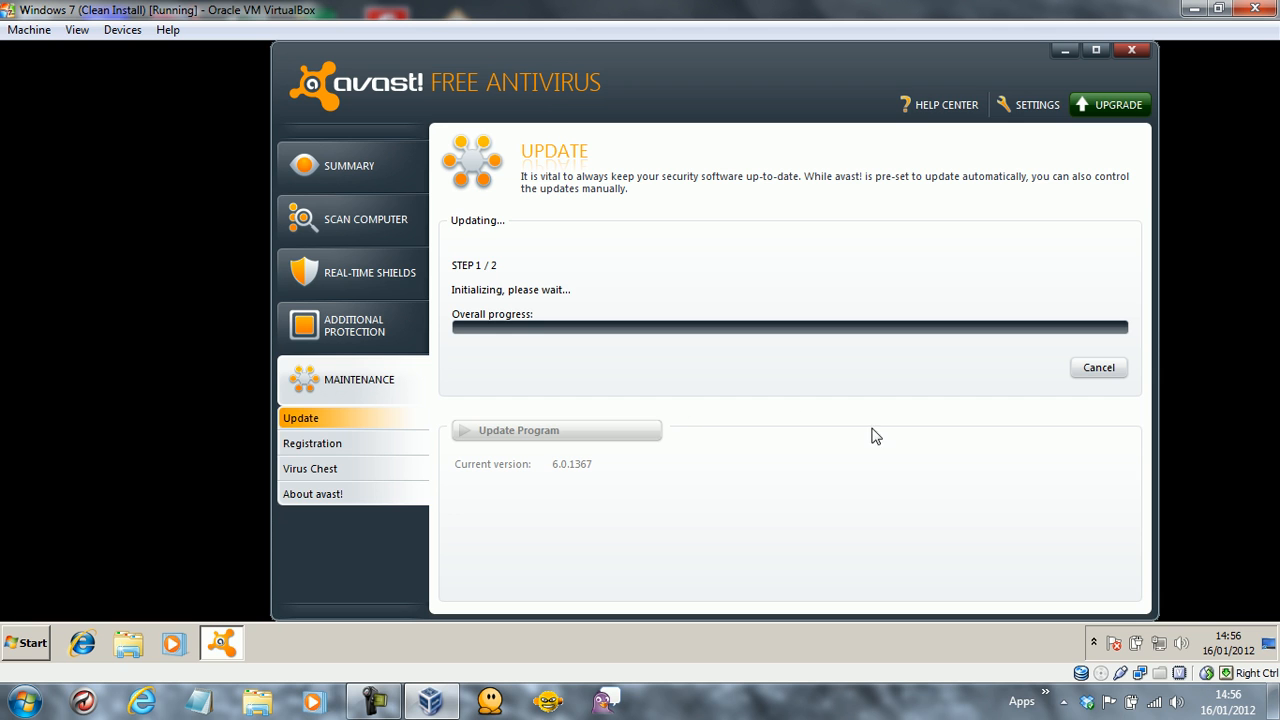
# Pause the screen recording and reset the Windows 7 virtual machine via Machine > Reset.
pyautogui.click(388, 700)
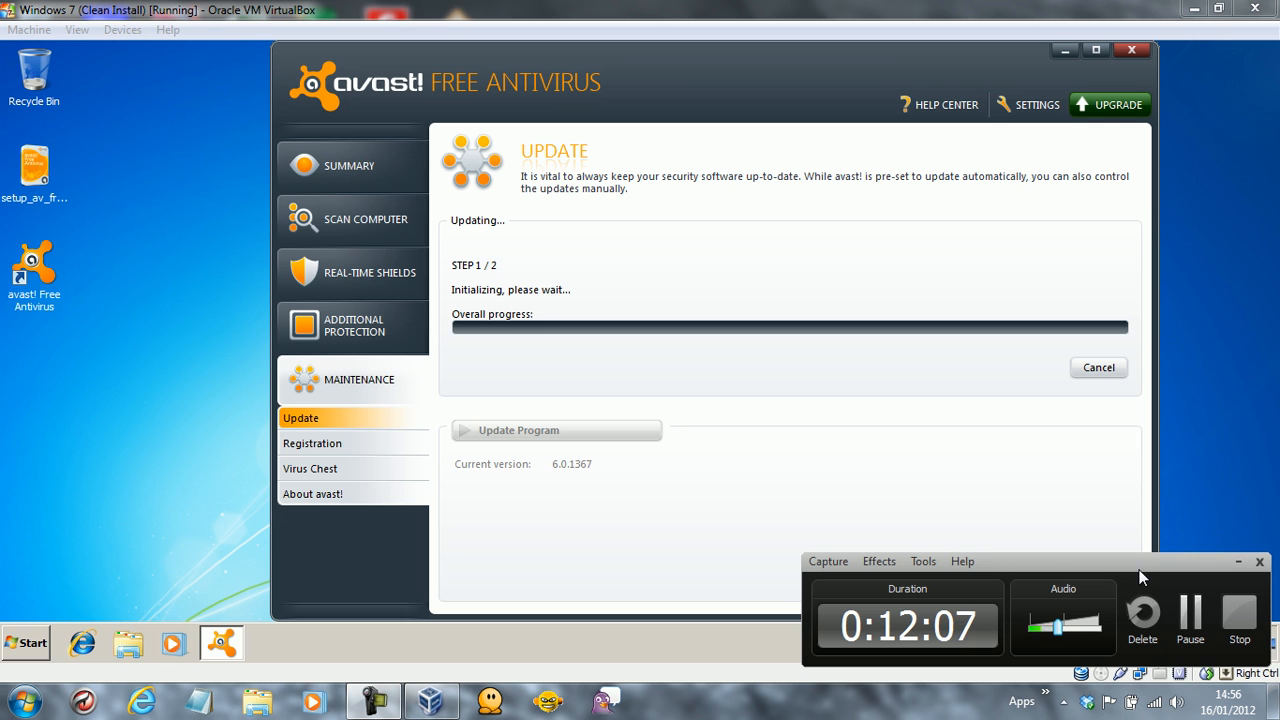
pyautogui.click(1190, 612)
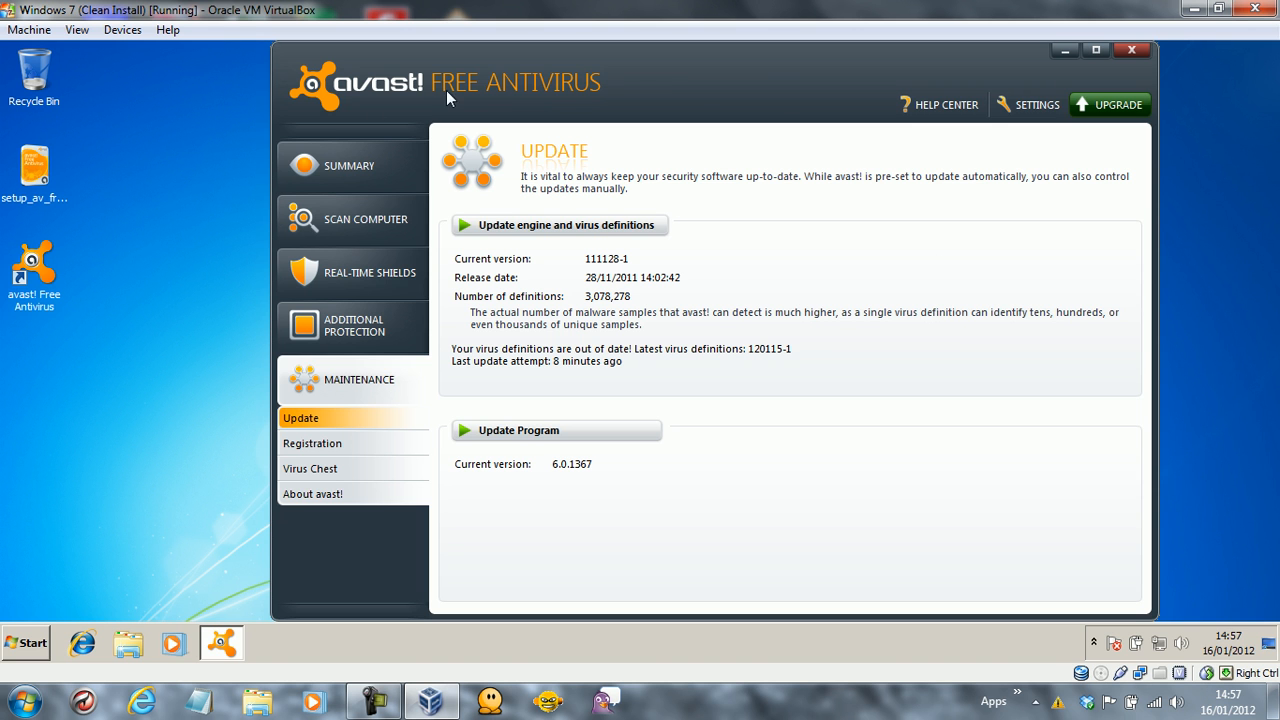
pyautogui.click(29, 30)
pyautogui.click(50, 201)
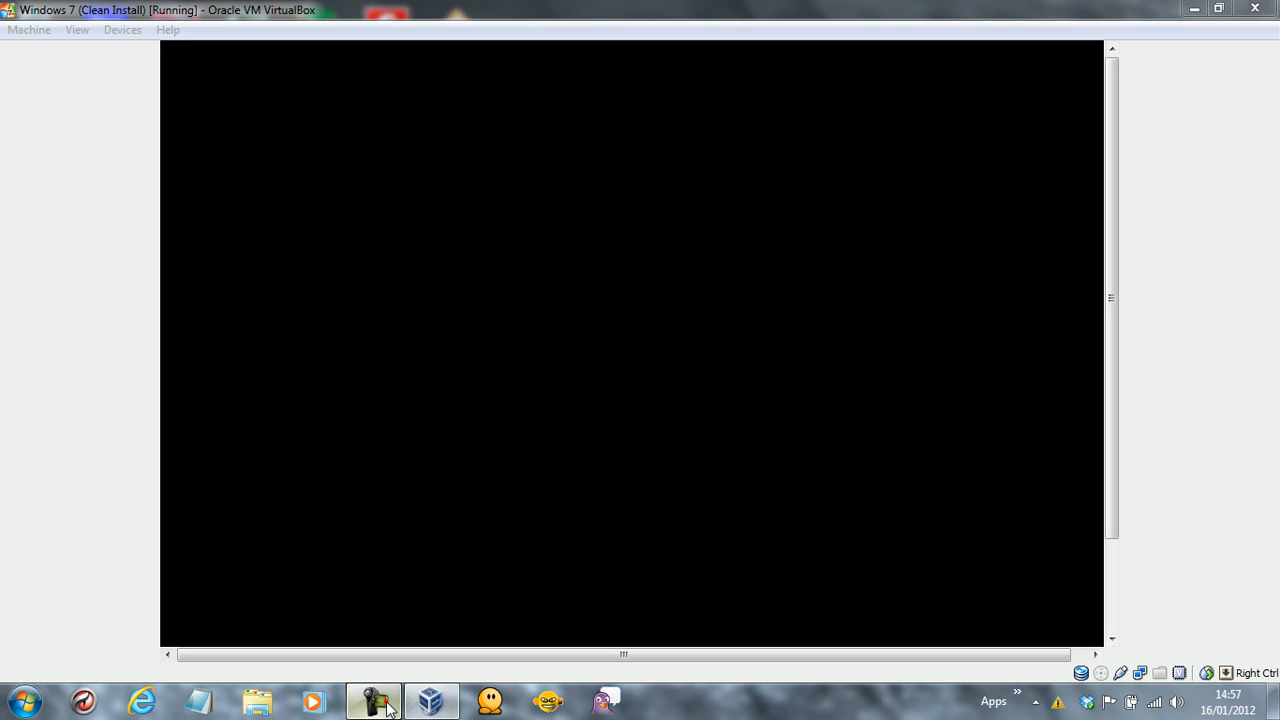
# Pause recording through the reboot, then open avast! from the hidden notification-area icons.
pyautogui.click(388, 708)
pyautogui.click(1190, 608)
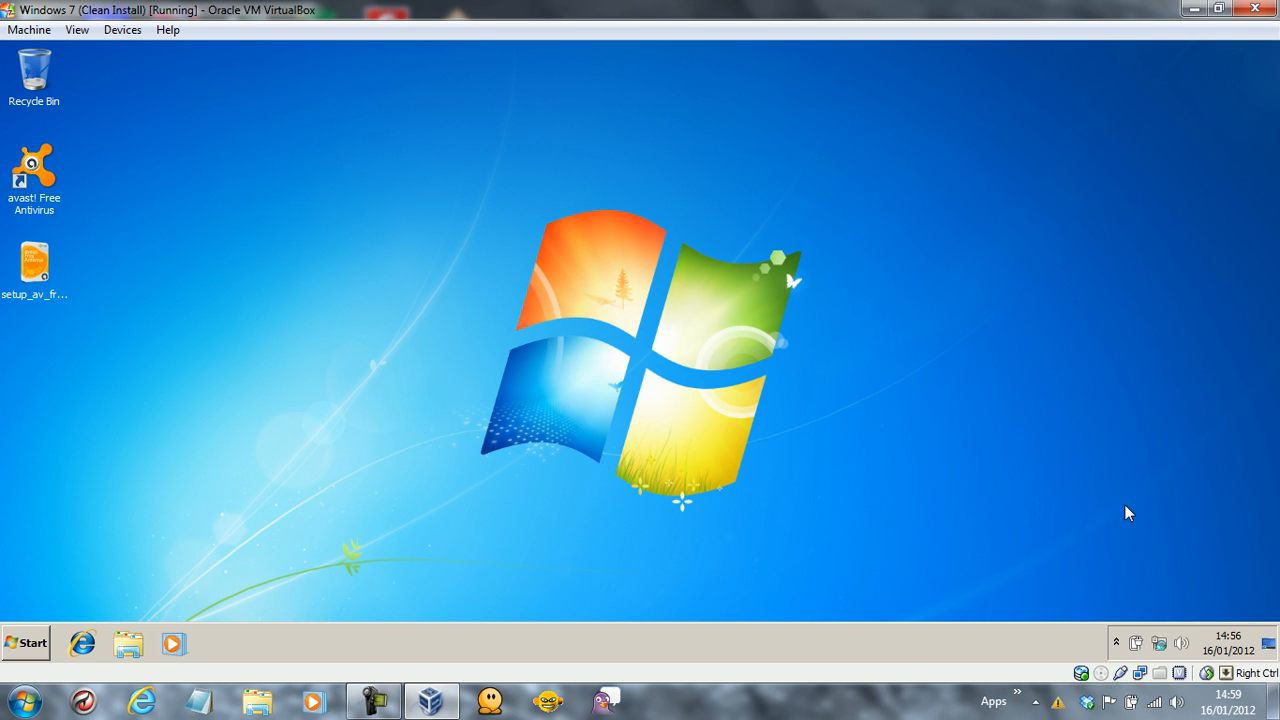
pyautogui.click(1116, 643)
pyautogui.click(1116, 641)
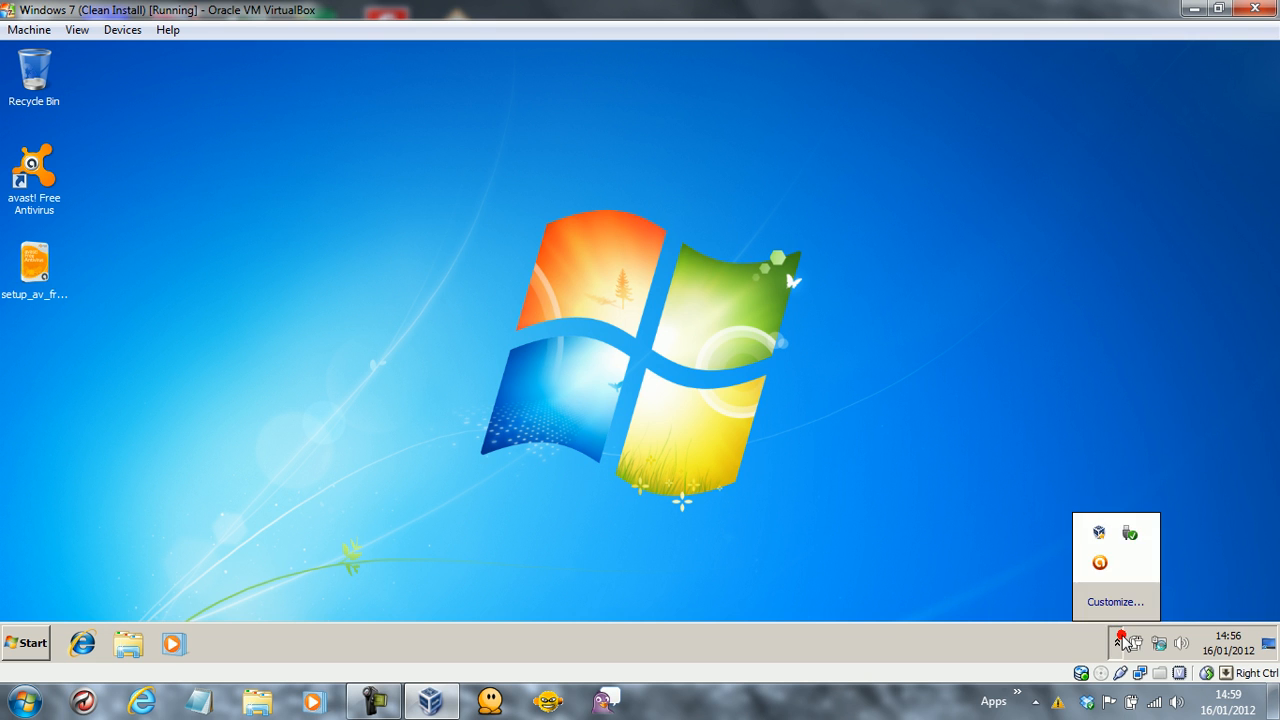
pyautogui.click(1100, 563)
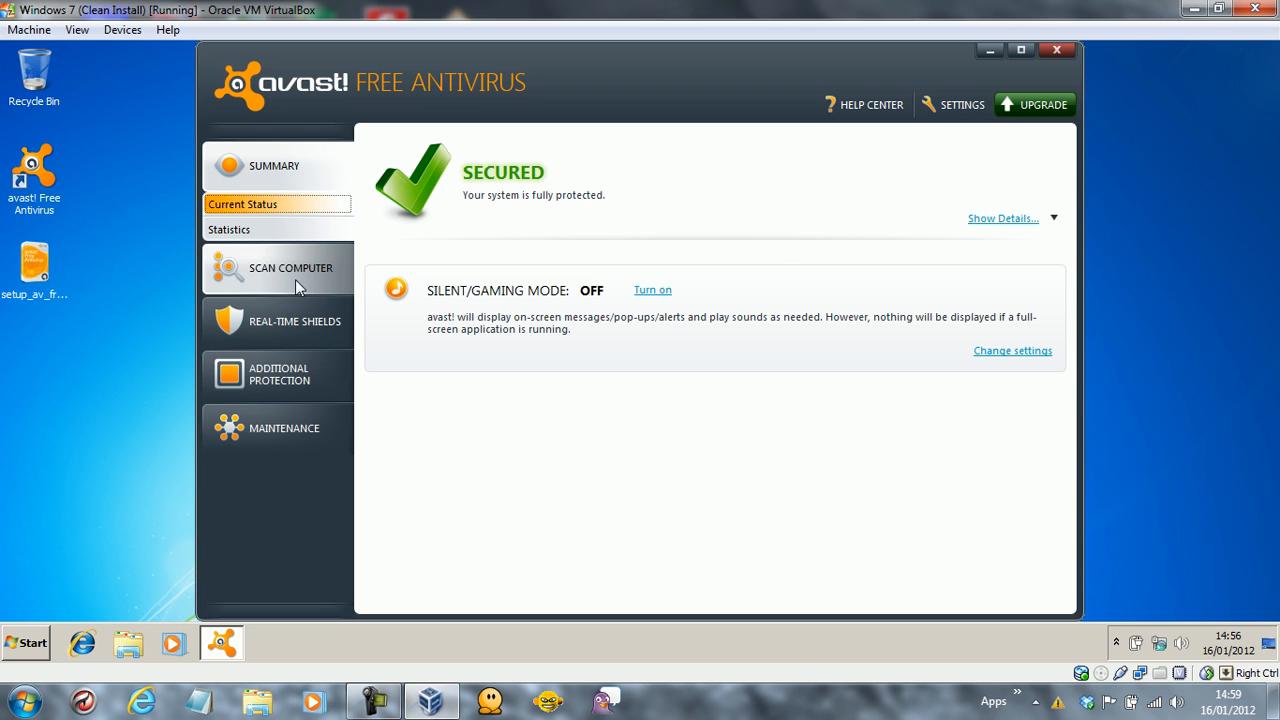
# Open File System Shield expert settings and step through the Scan on opening, writing, and removable-media pages.
pyautogui.click(245, 318)
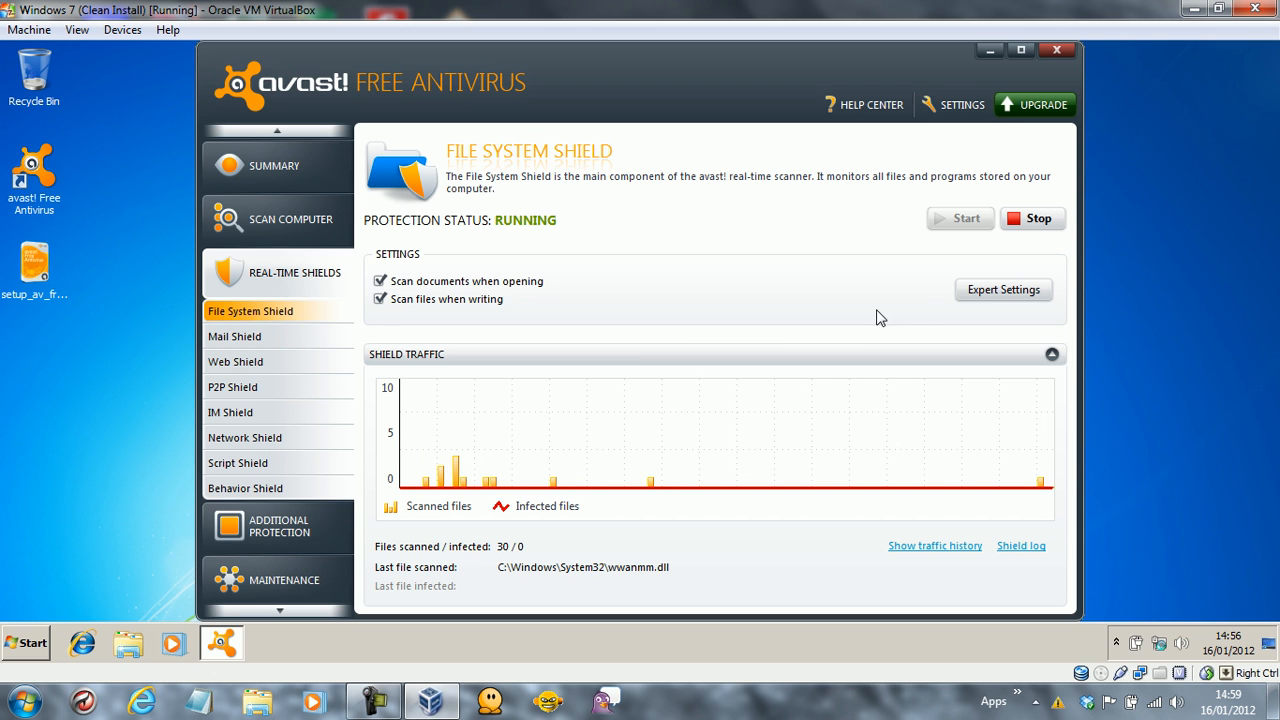
pyautogui.click(1003, 290)
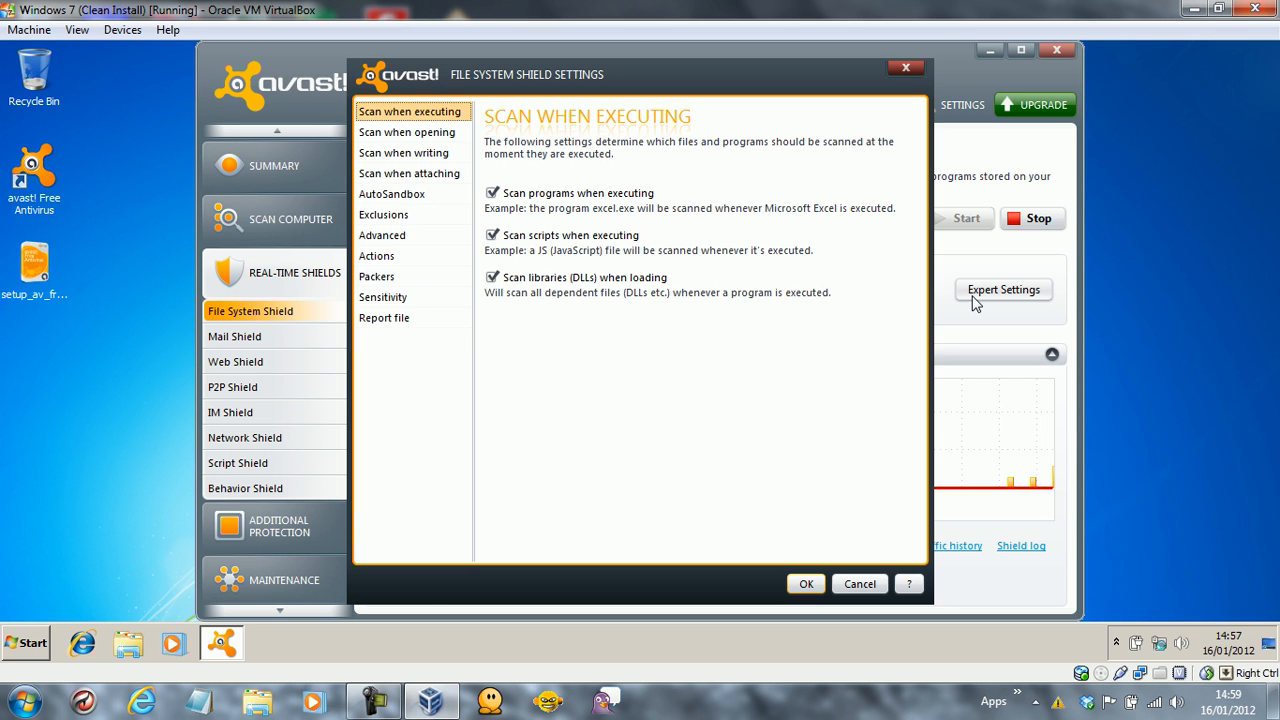
pyautogui.click(429, 134)
pyautogui.click(423, 157)
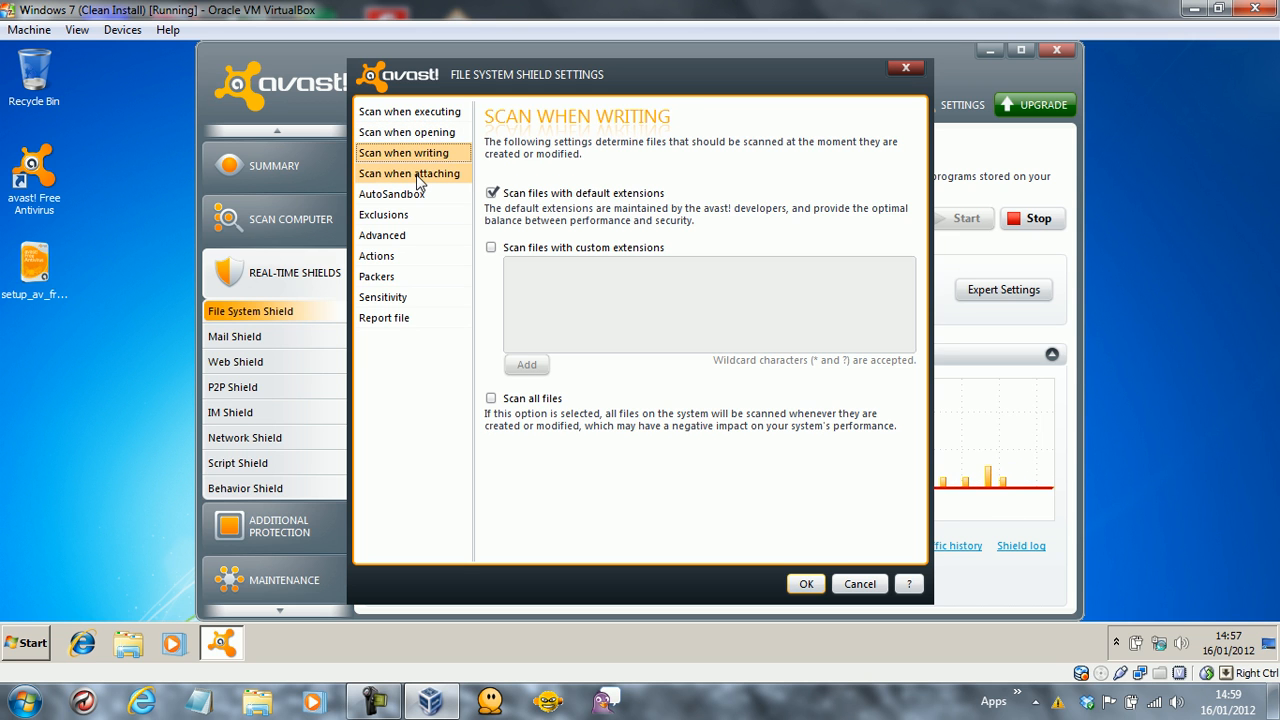
pyautogui.click(418, 176)
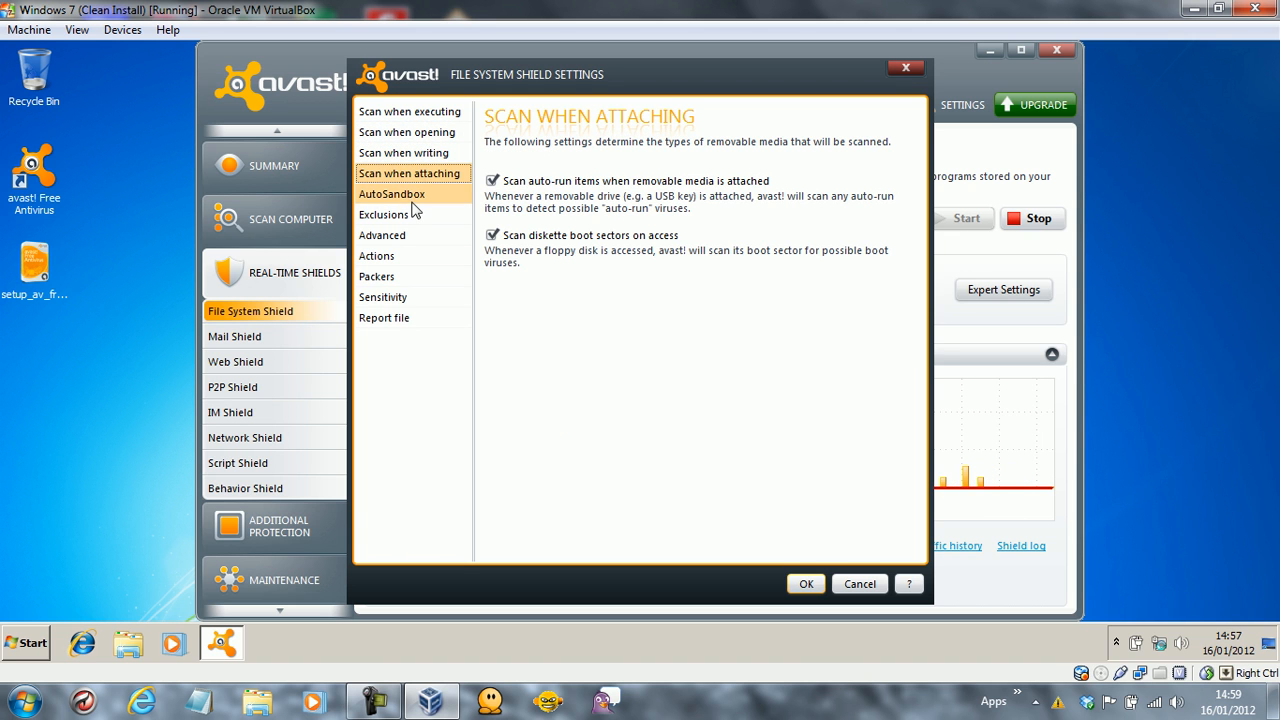
pyautogui.click(410, 196)
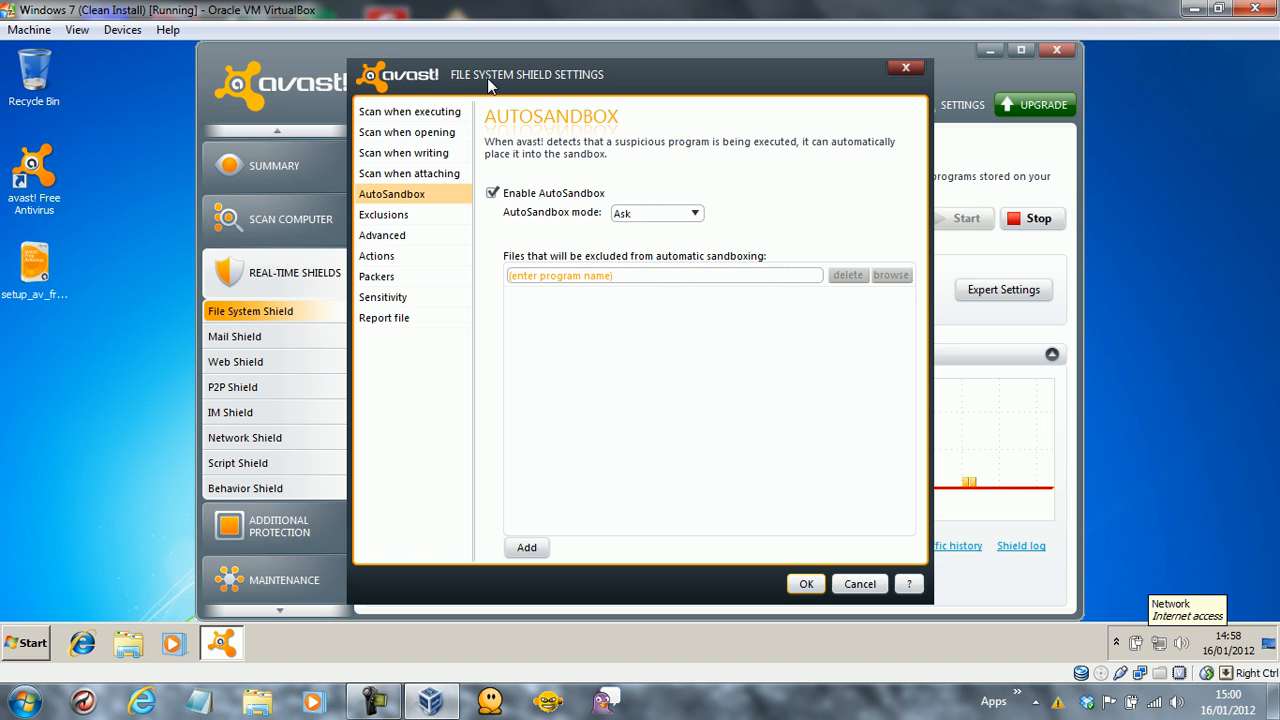
# Review Exclusions and Advanced caching, then set the final virus action fallback to Move to Chest.
pyautogui.click(420, 214)
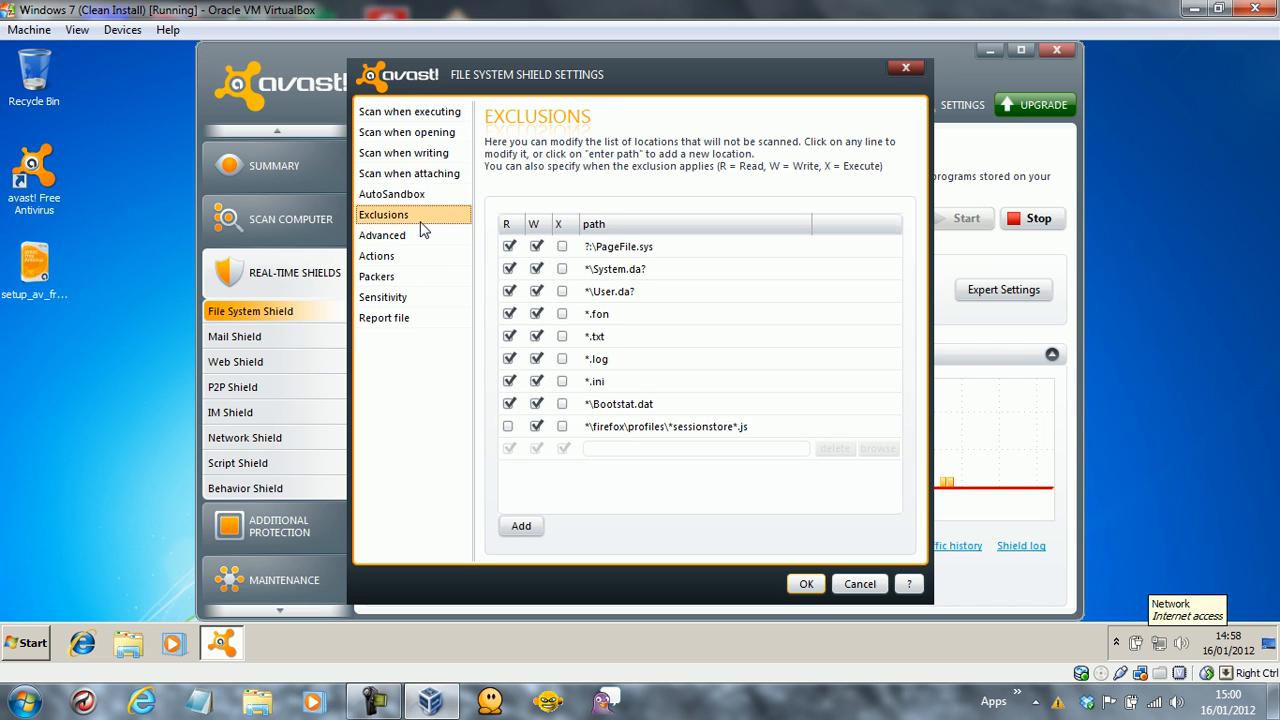
pyautogui.click(402, 240)
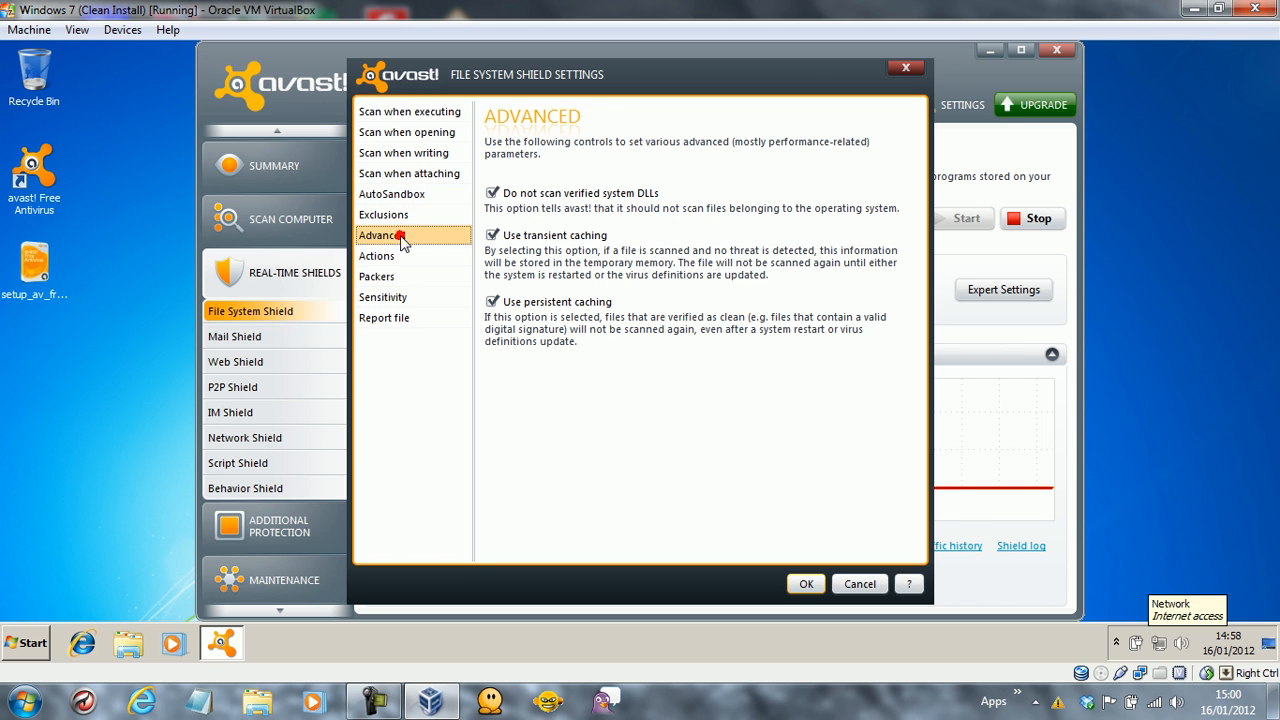
pyautogui.click(402, 258)
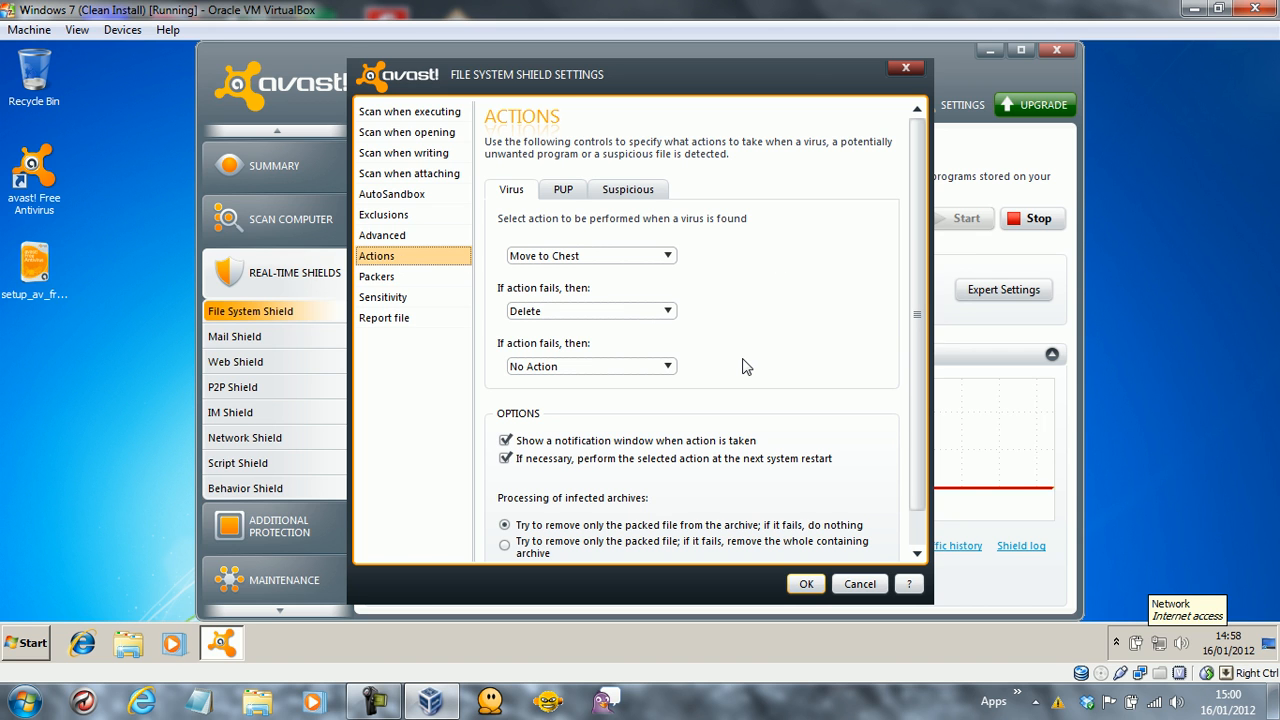
pyautogui.click(667, 367)
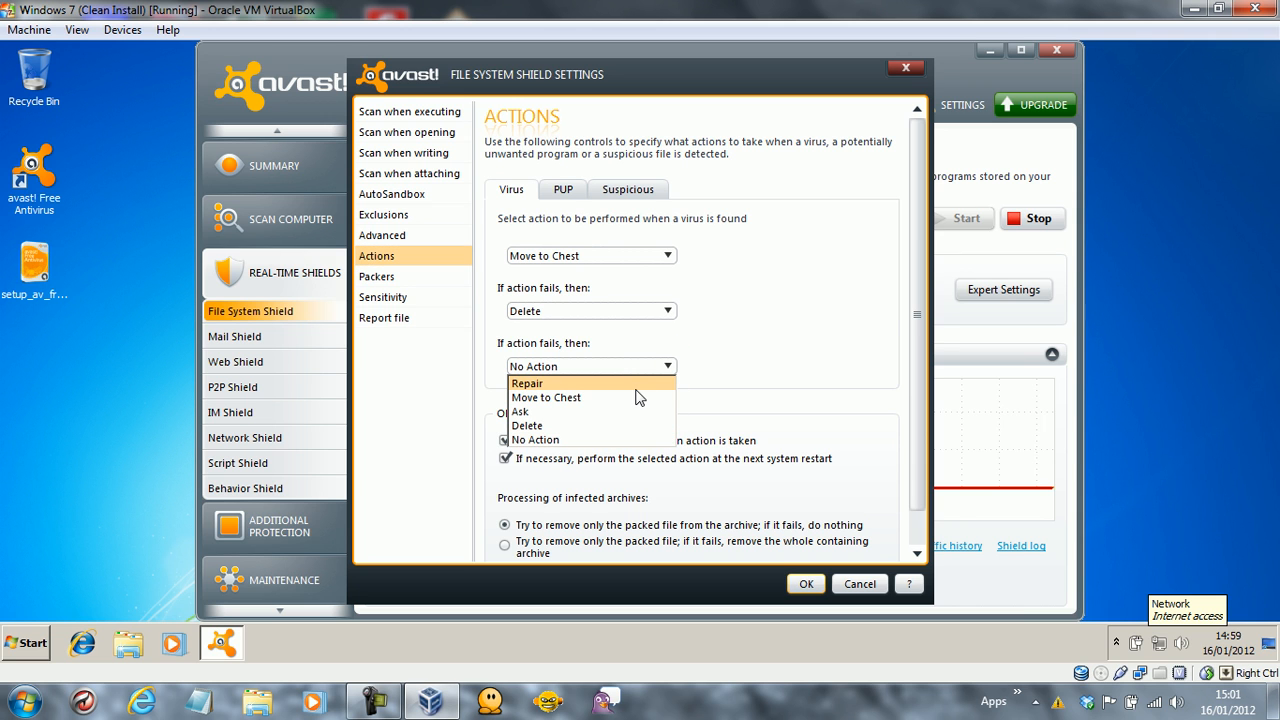
pyautogui.click(629, 403)
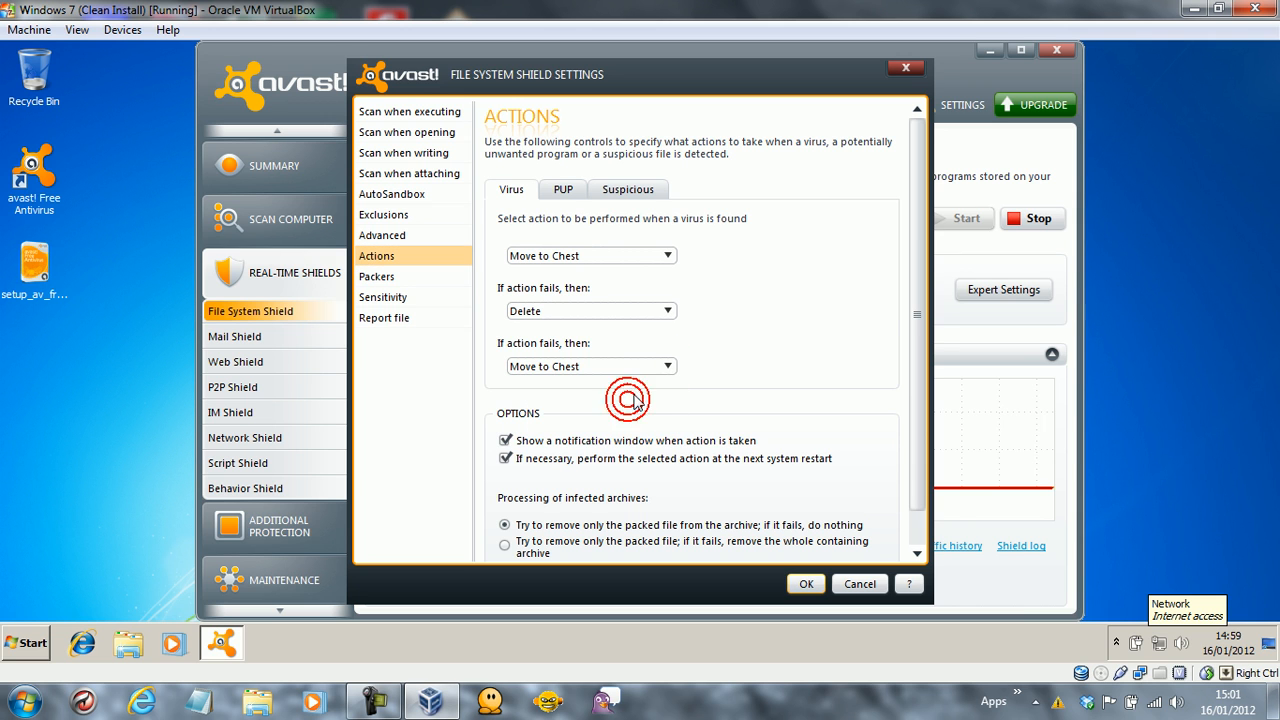
# Set the final fallback for PUPs and suspicious objects to Move to Chest as well.
pyautogui.click(550, 187)
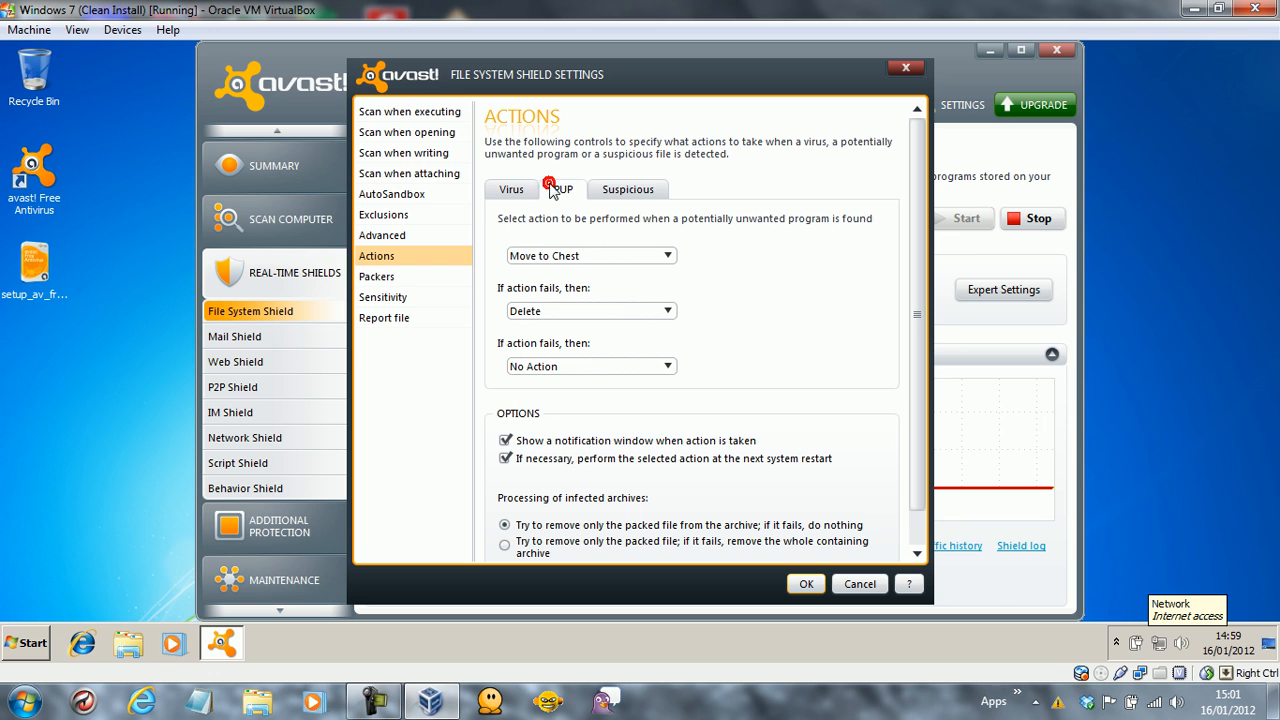
pyautogui.click(595, 366)
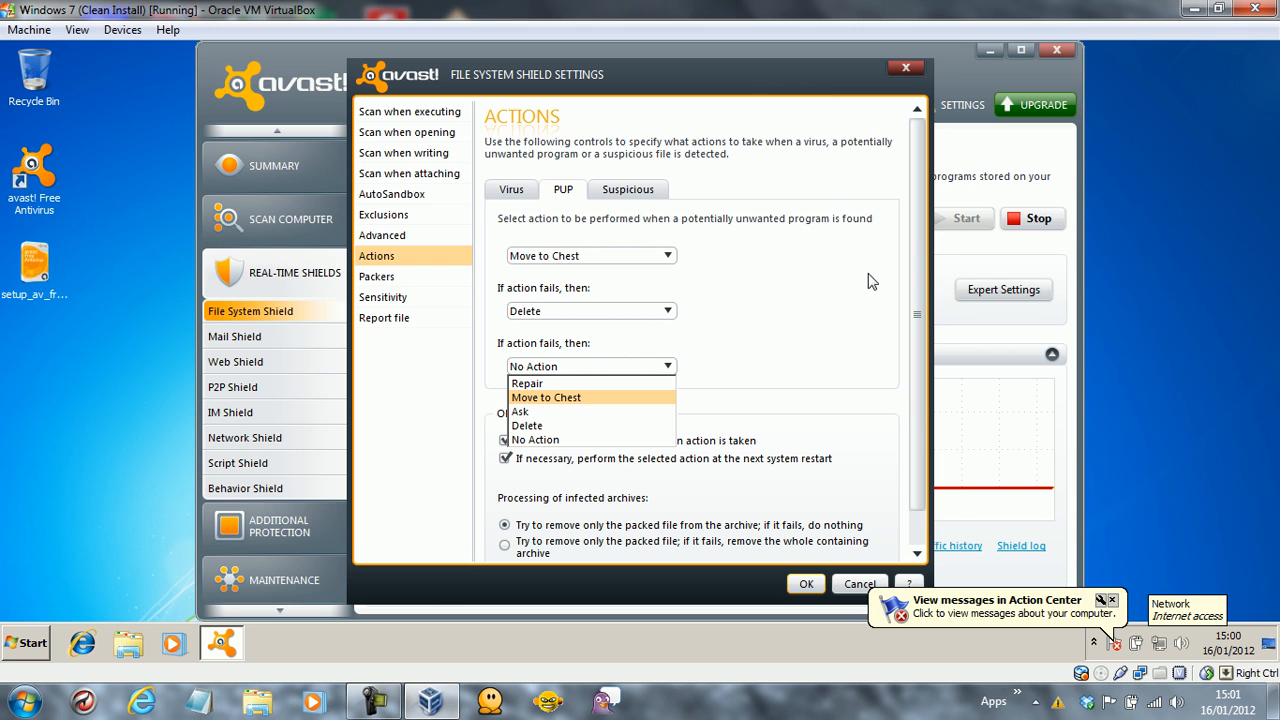
pyautogui.click(1112, 600)
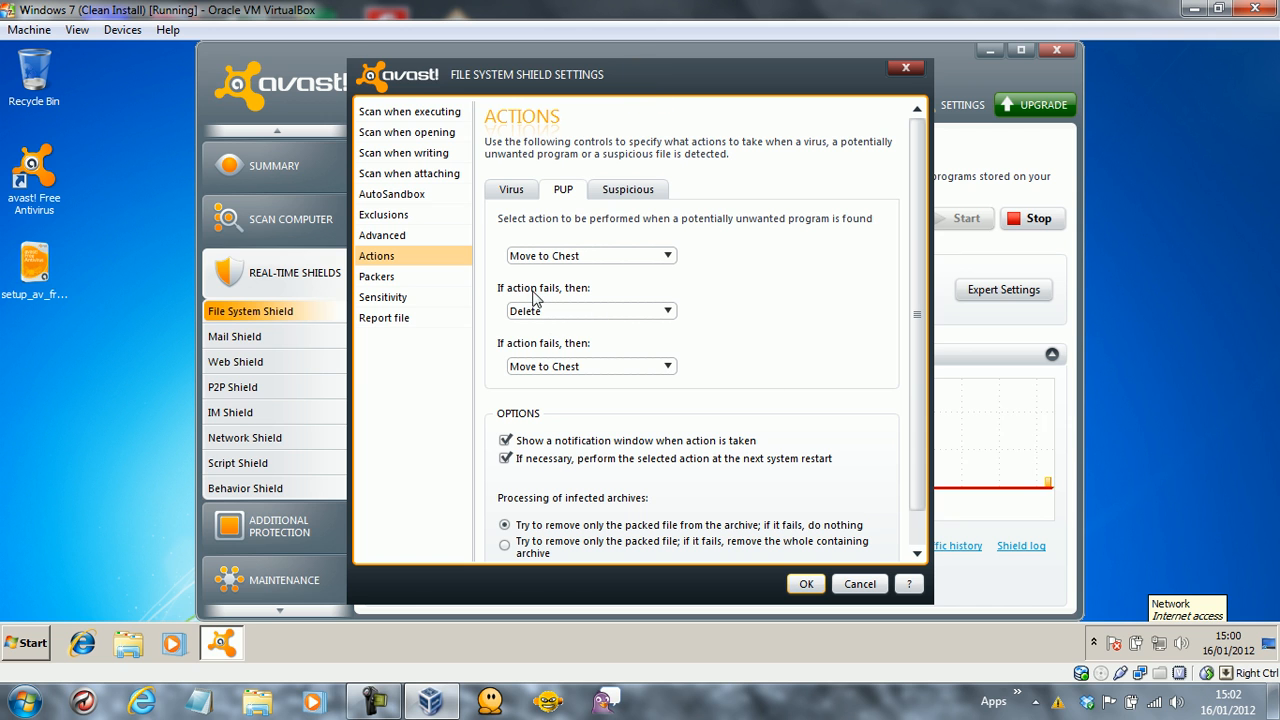
pyautogui.click(617, 190)
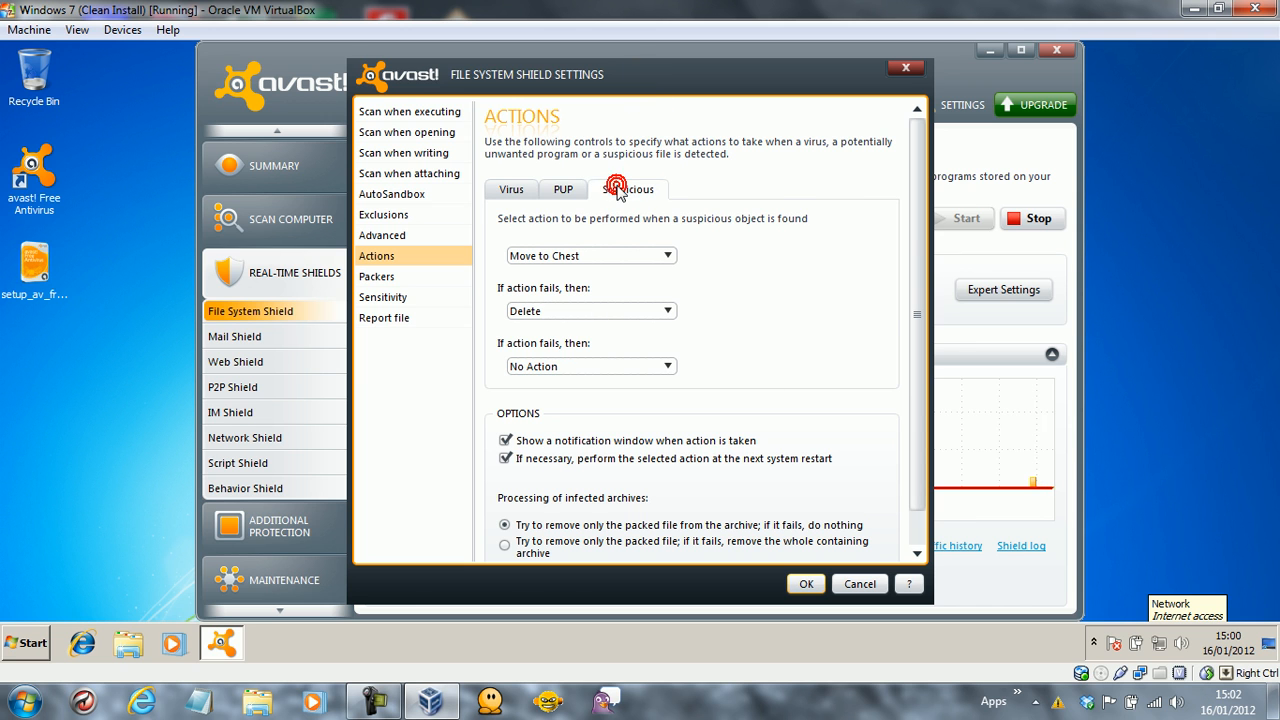
pyautogui.click(663, 367)
pyautogui.click(584, 398)
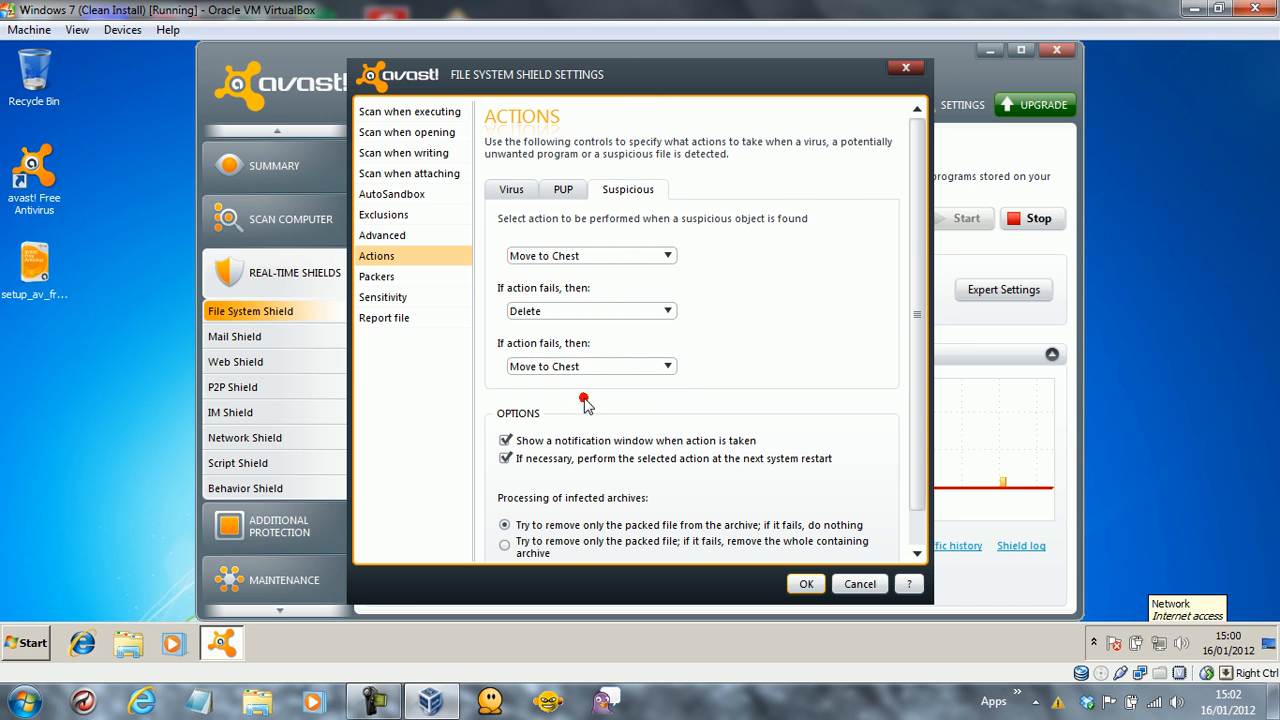
# Under Packers, enable unpacking of 7ZIP, ISO, Installer, ZIP, RAR, Outlook Express and CAB archives.
pyautogui.click(396, 282)
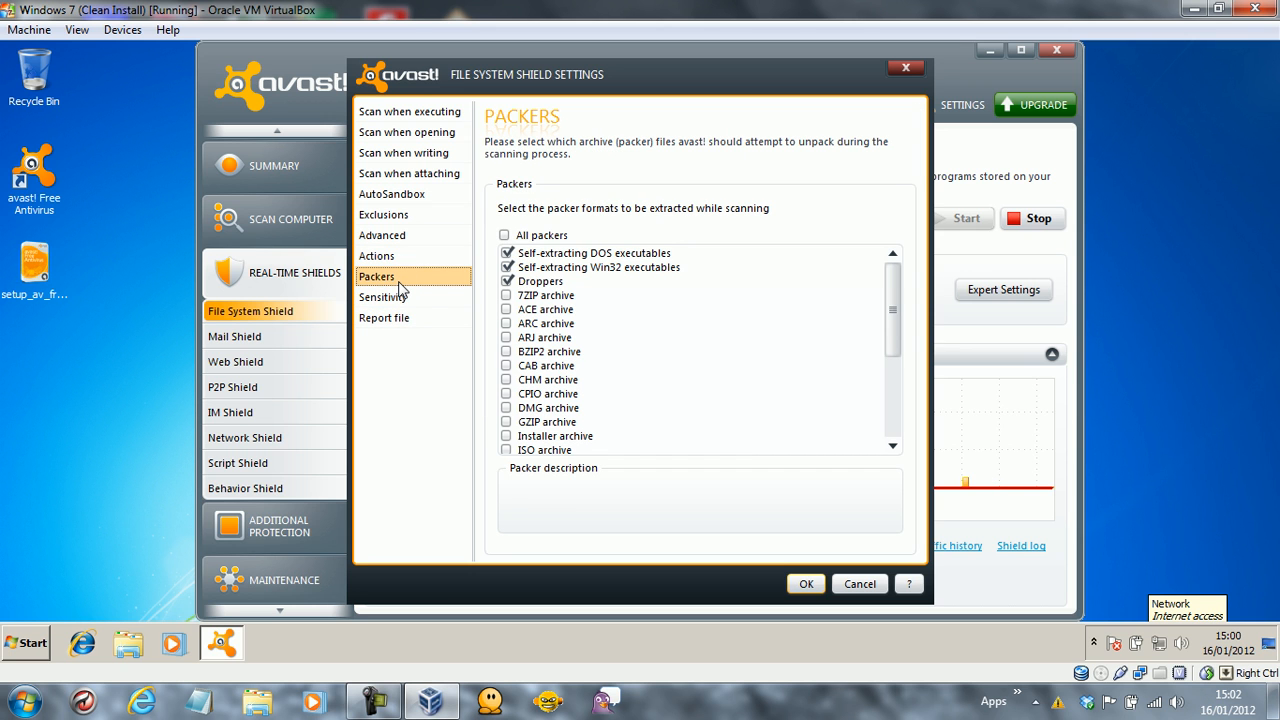
pyautogui.click(507, 296)
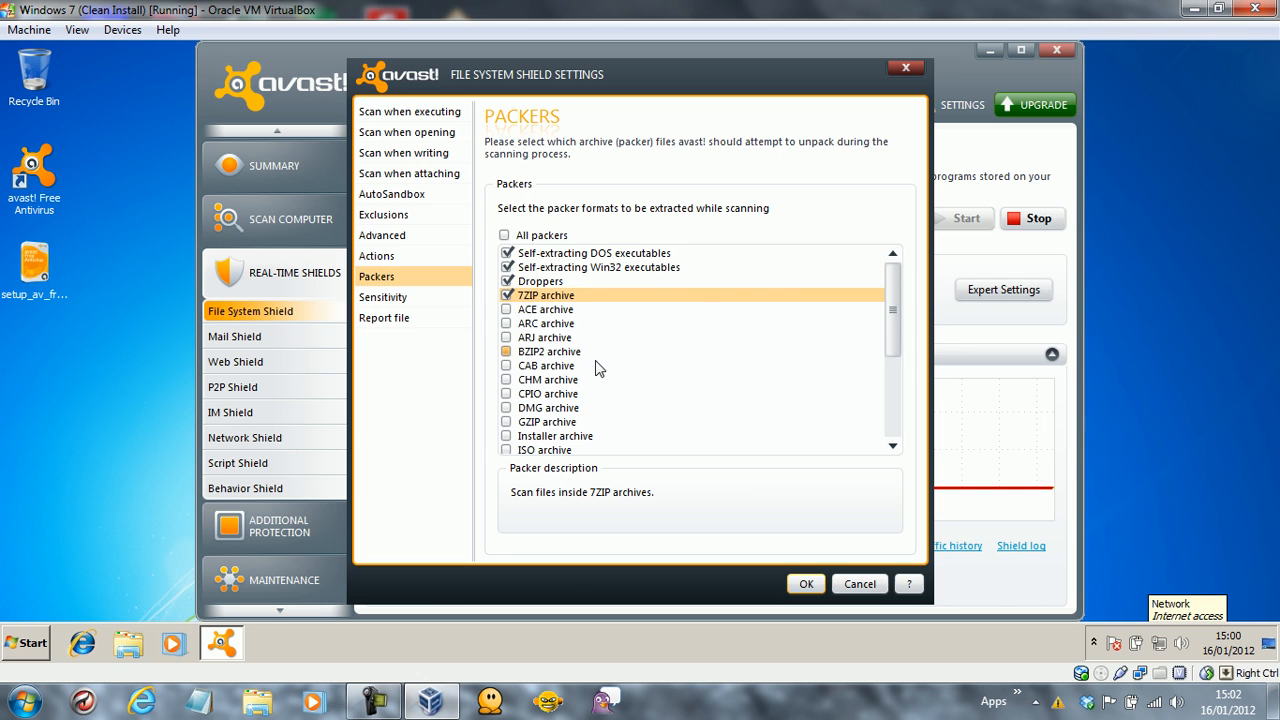
pyautogui.click(506, 450)
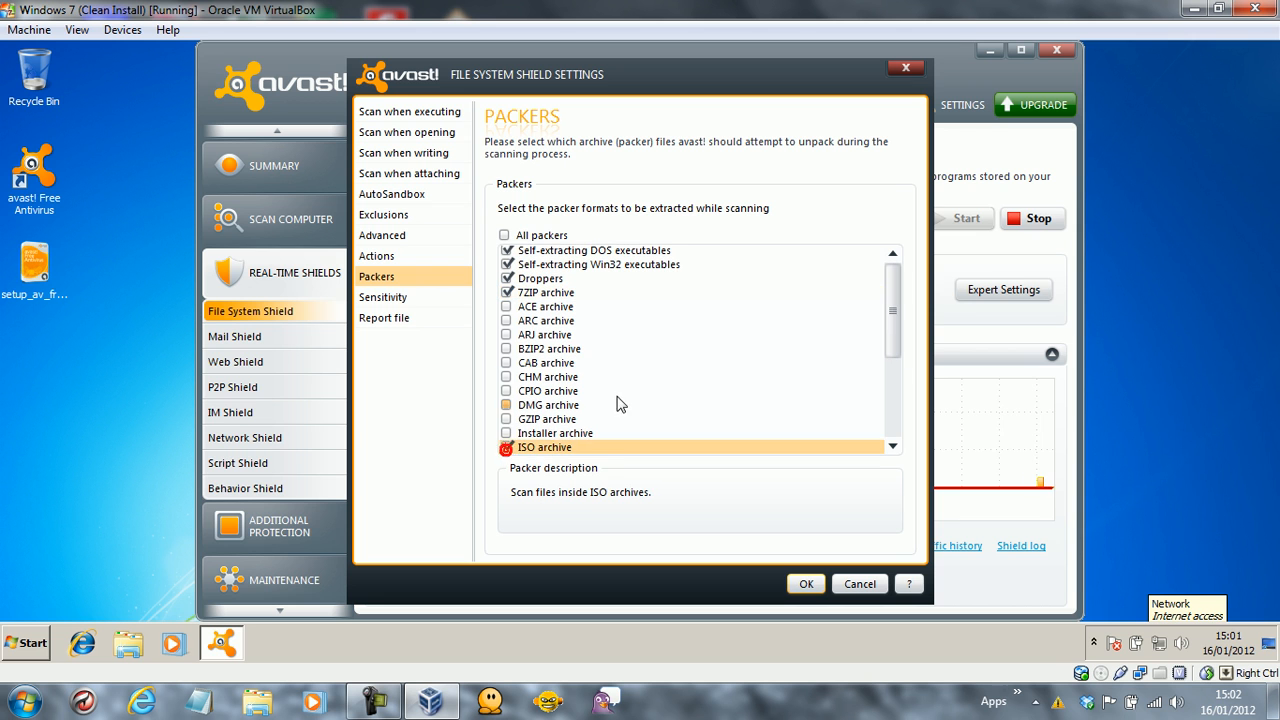
pyautogui.click(506, 434)
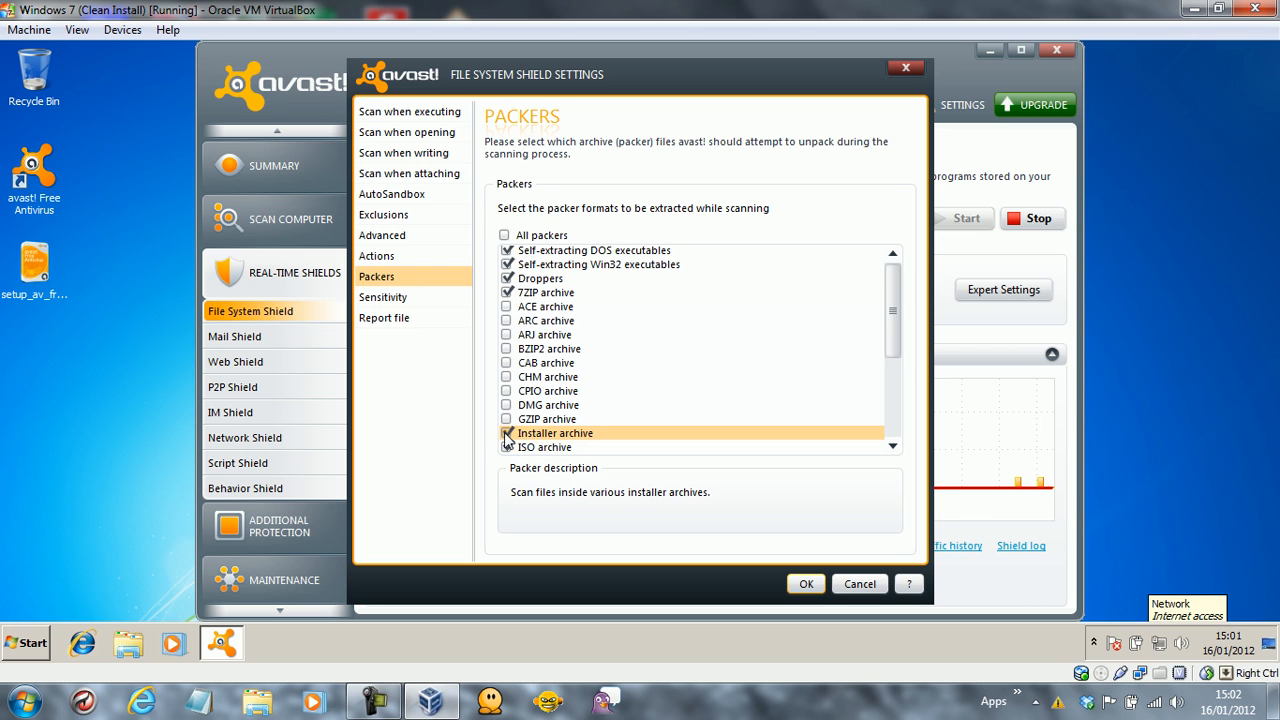
pyautogui.moveTo(895, 286); pyautogui.dragTo(893, 388)
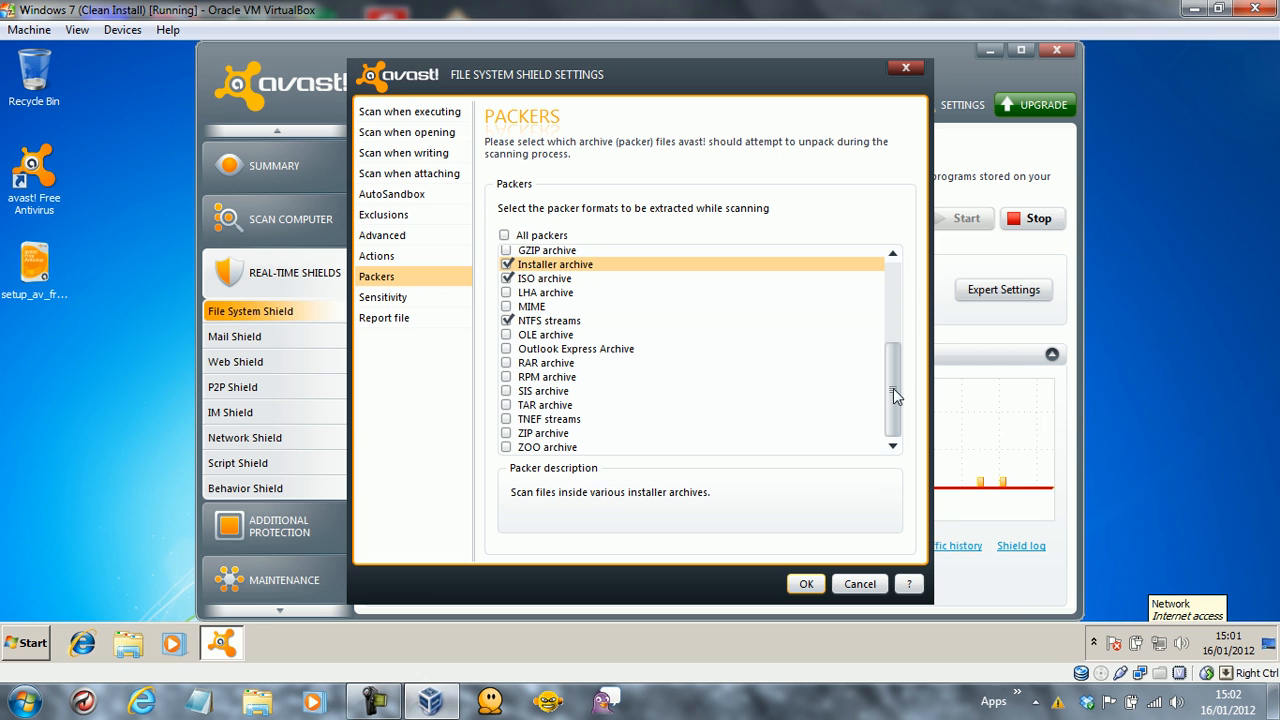
pyautogui.click(506, 433)
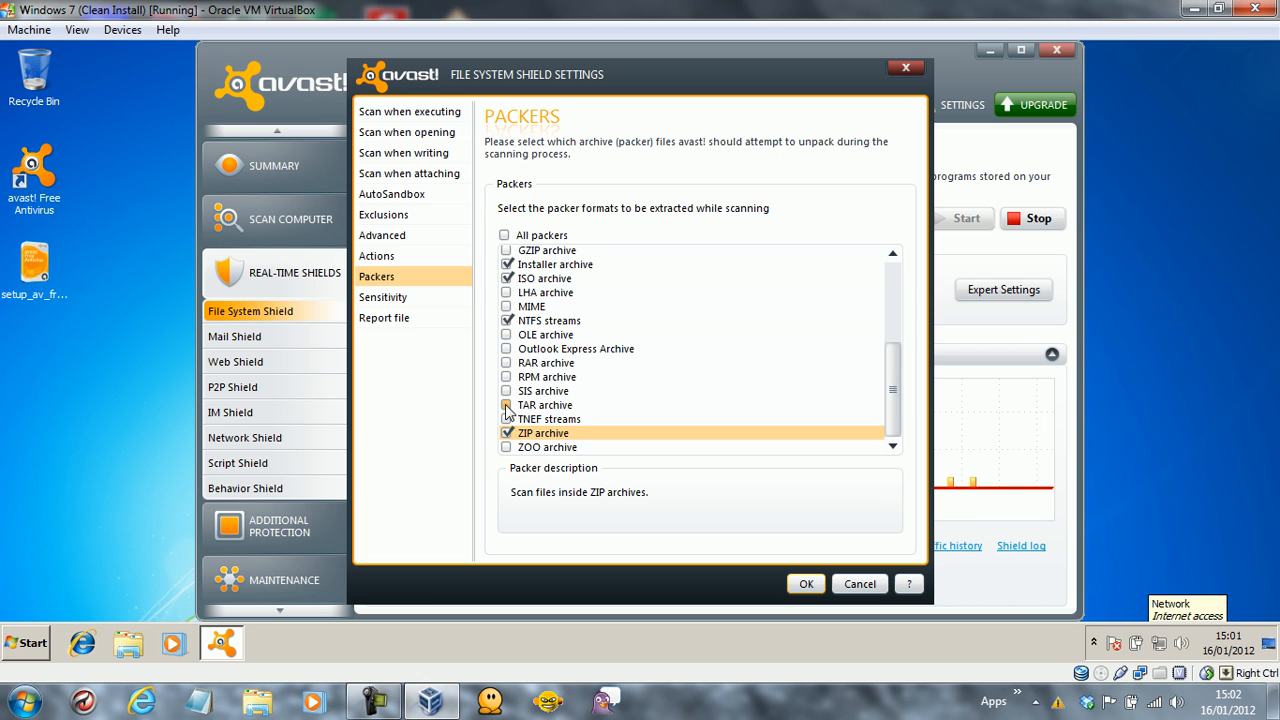
pyautogui.click(507, 363)
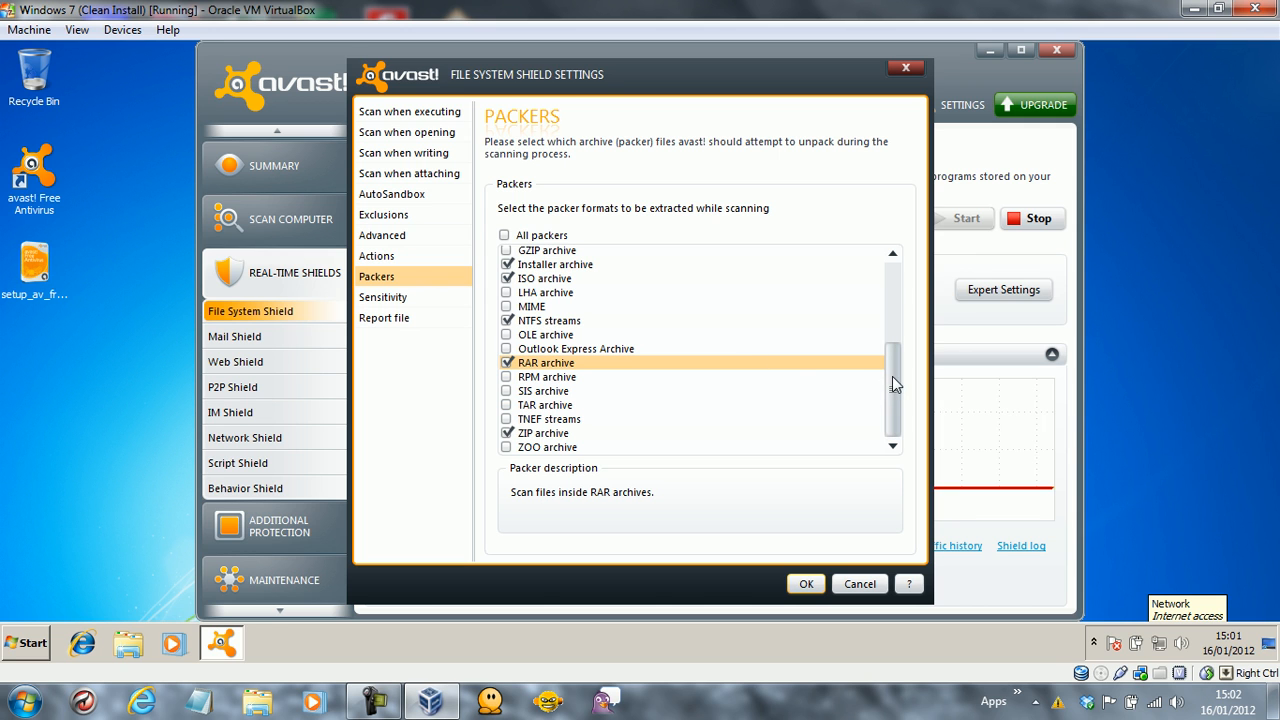
pyautogui.click(507, 349)
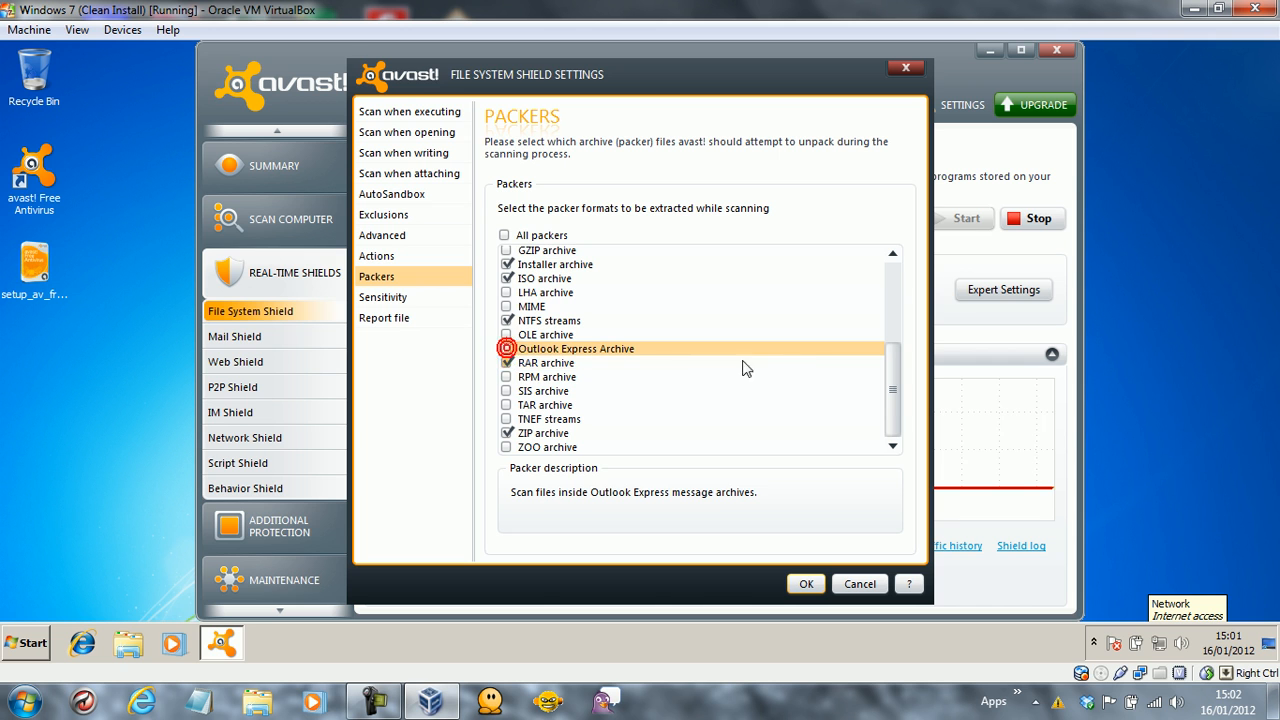
pyautogui.click(507, 349)
pyautogui.moveTo(893, 370); pyautogui.dragTo(881, 283)
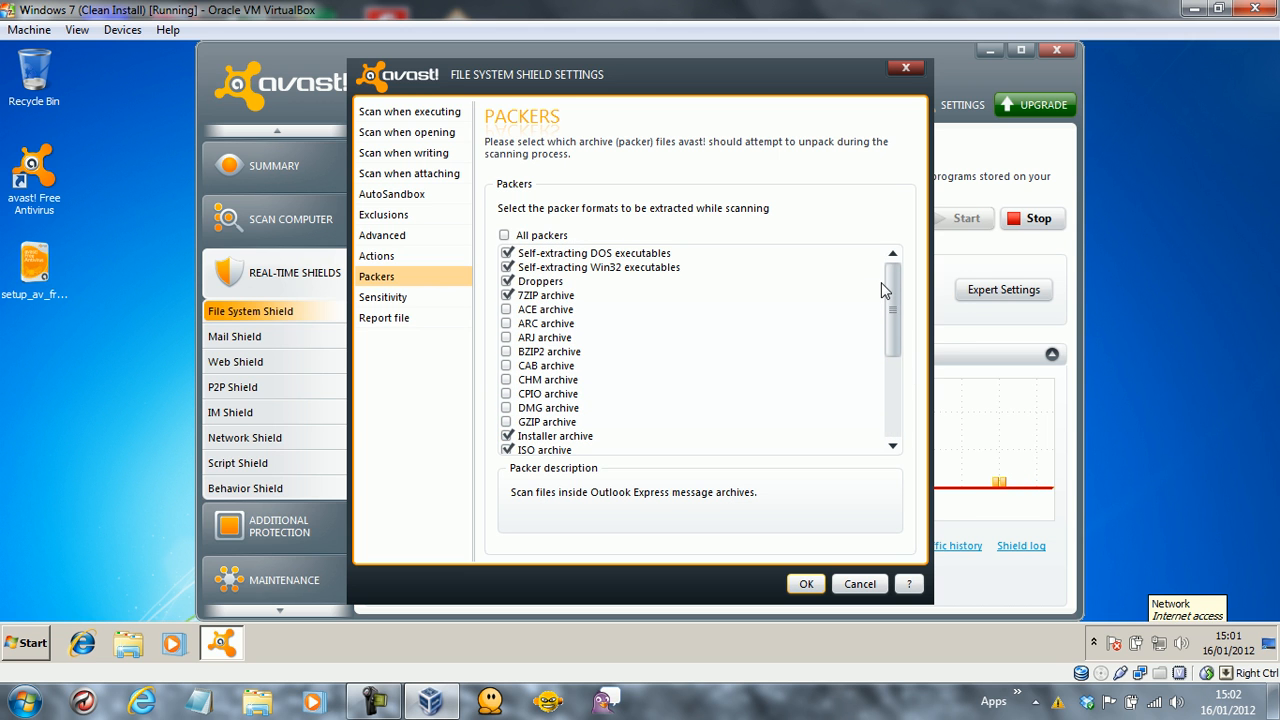
pyautogui.click(507, 365)
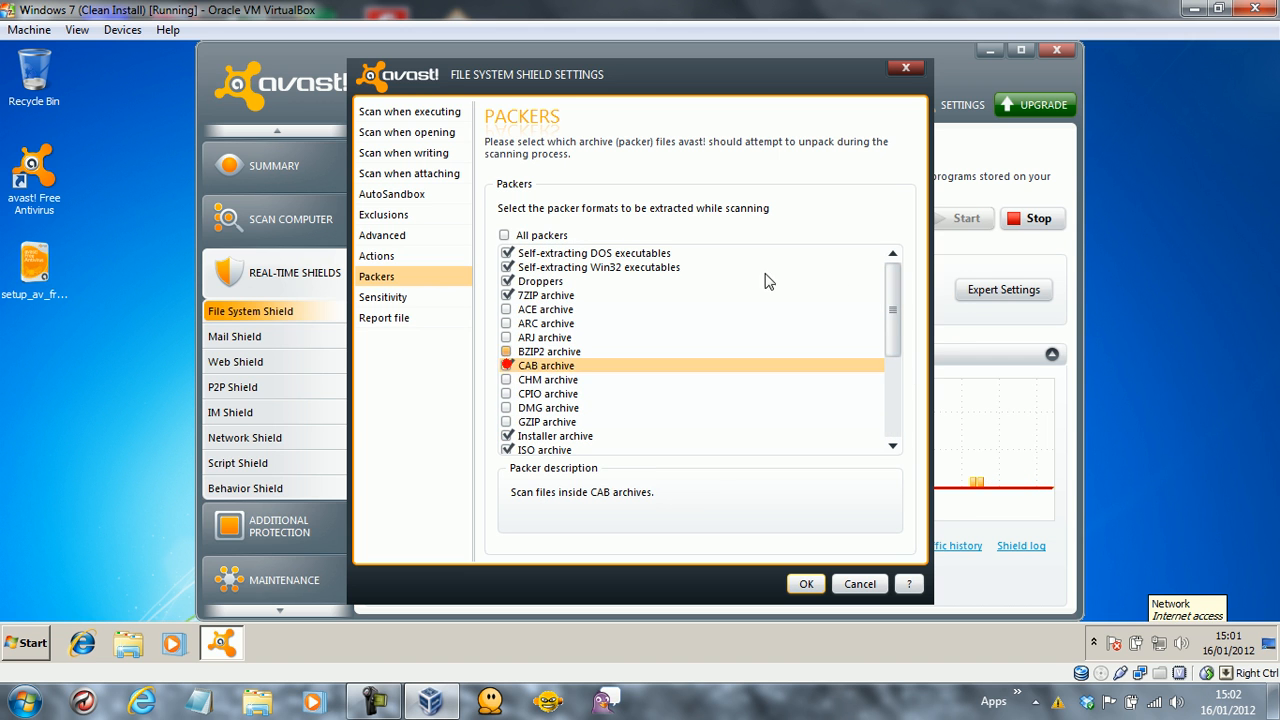
# Turn on Scan for PUPs under Sensitivity and save the File System Shield settings.
pyautogui.click(382, 300)
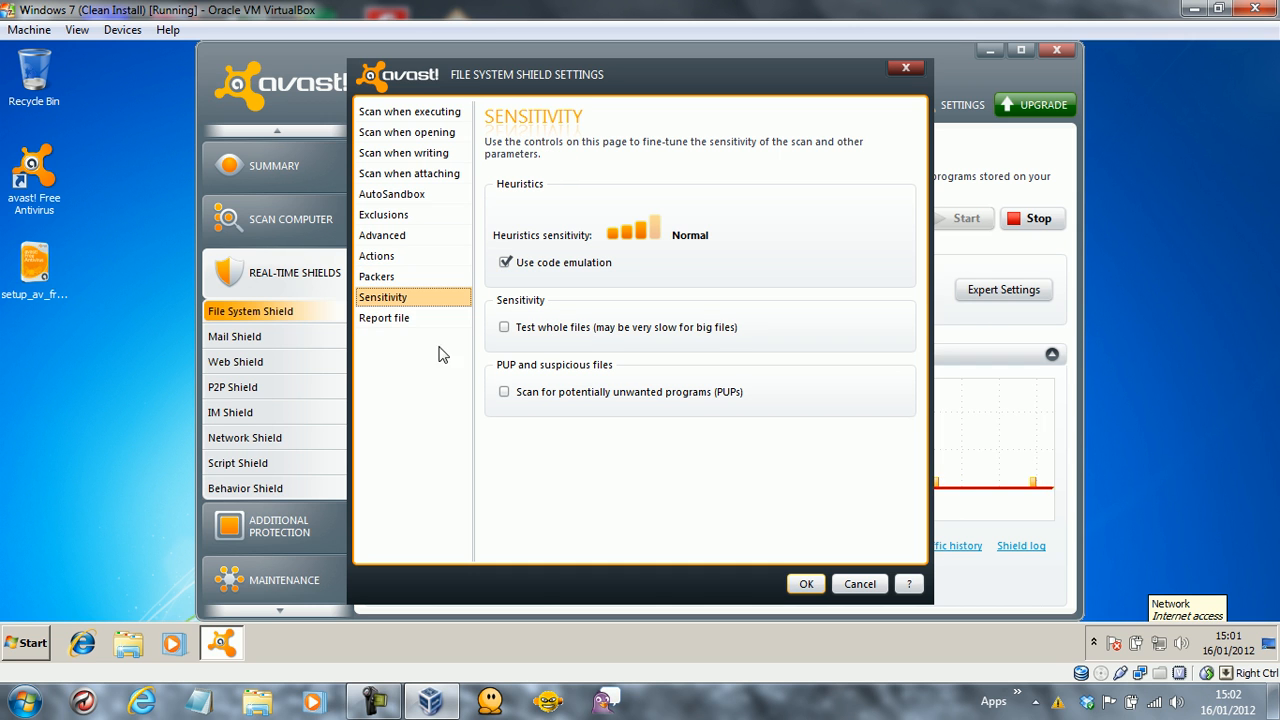
pyautogui.click(528, 393)
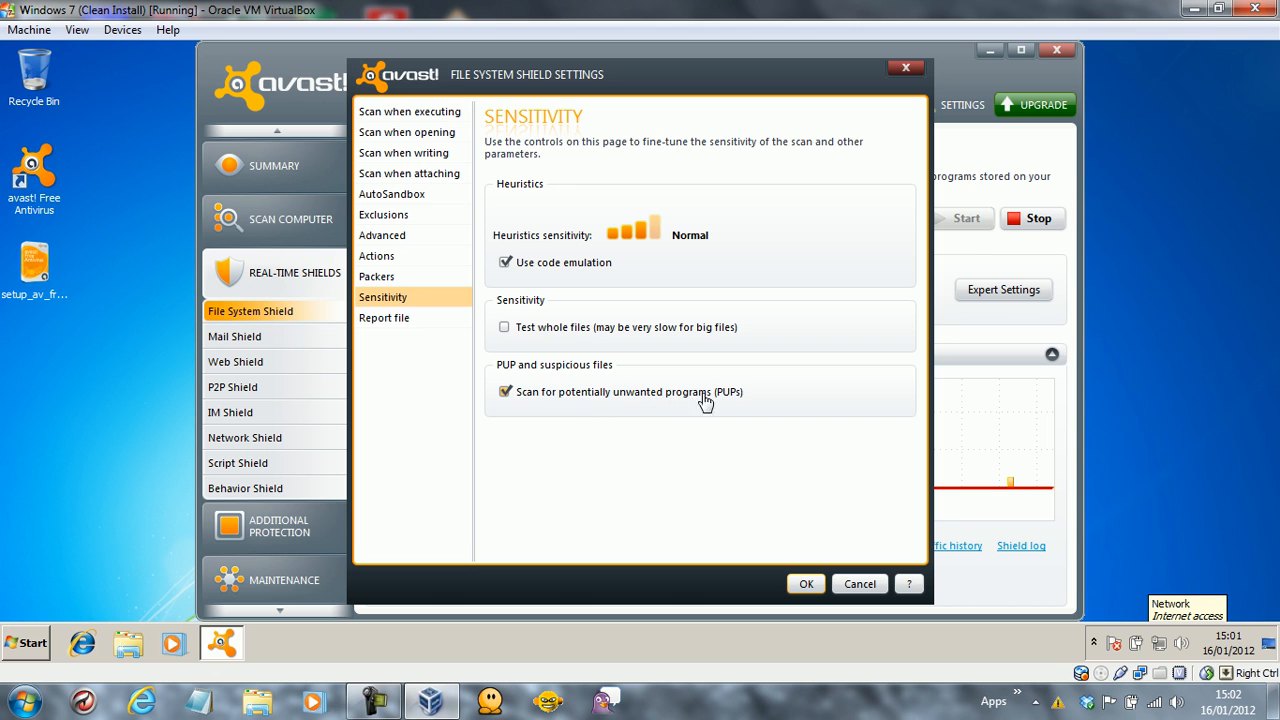
pyautogui.click(386, 320)
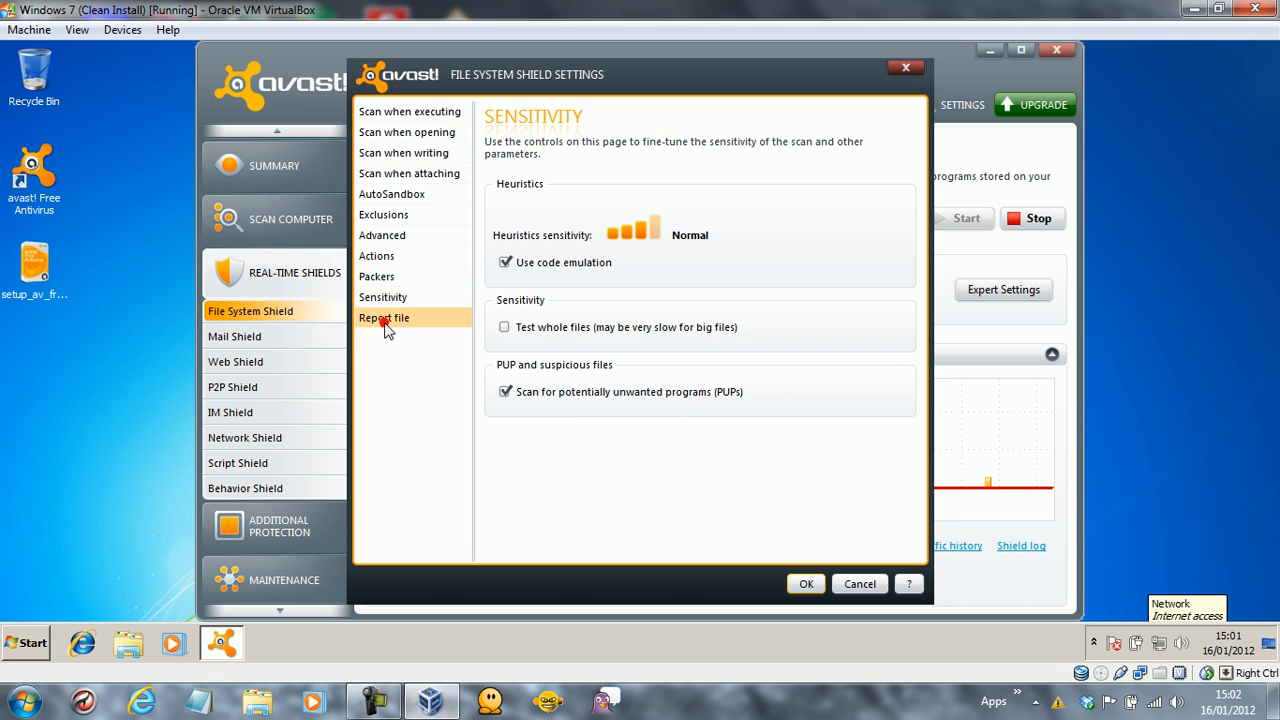
pyautogui.click(807, 583)
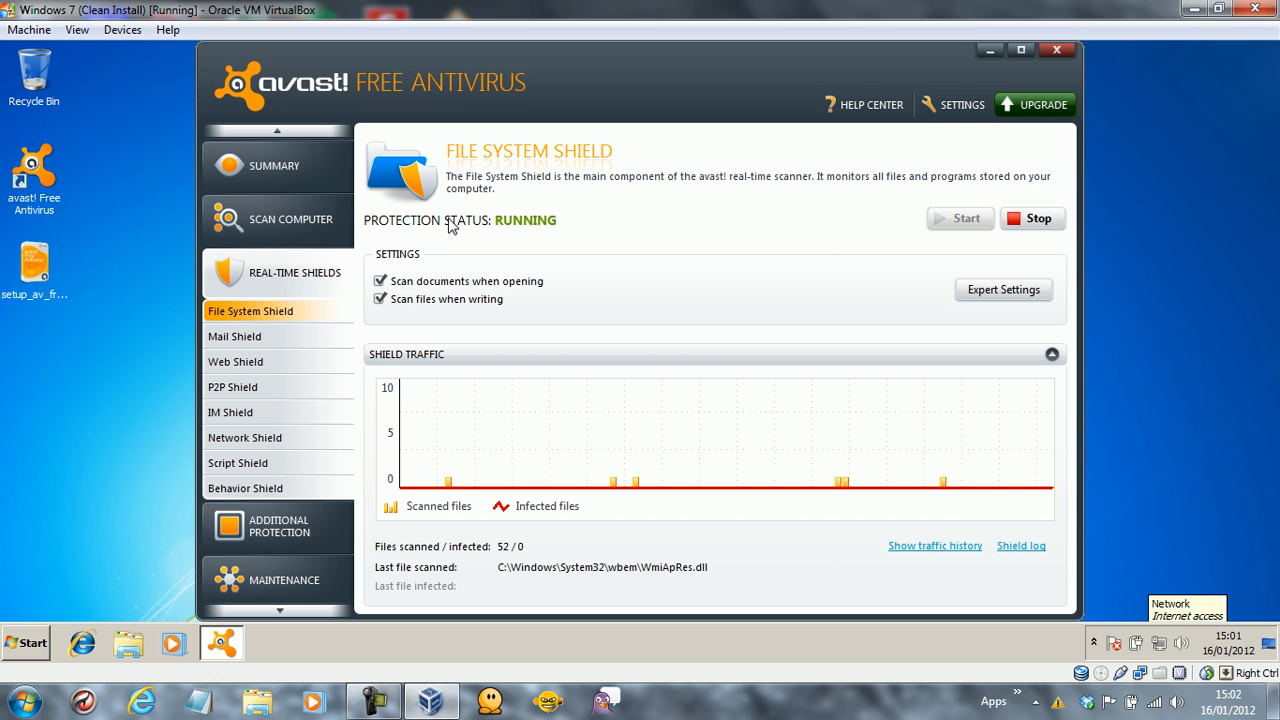
# Open Mail Shield expert settings and review Behavior, Heuristics, SSL and Actions, leaving fallback at No Action.
pyautogui.click(276, 338)
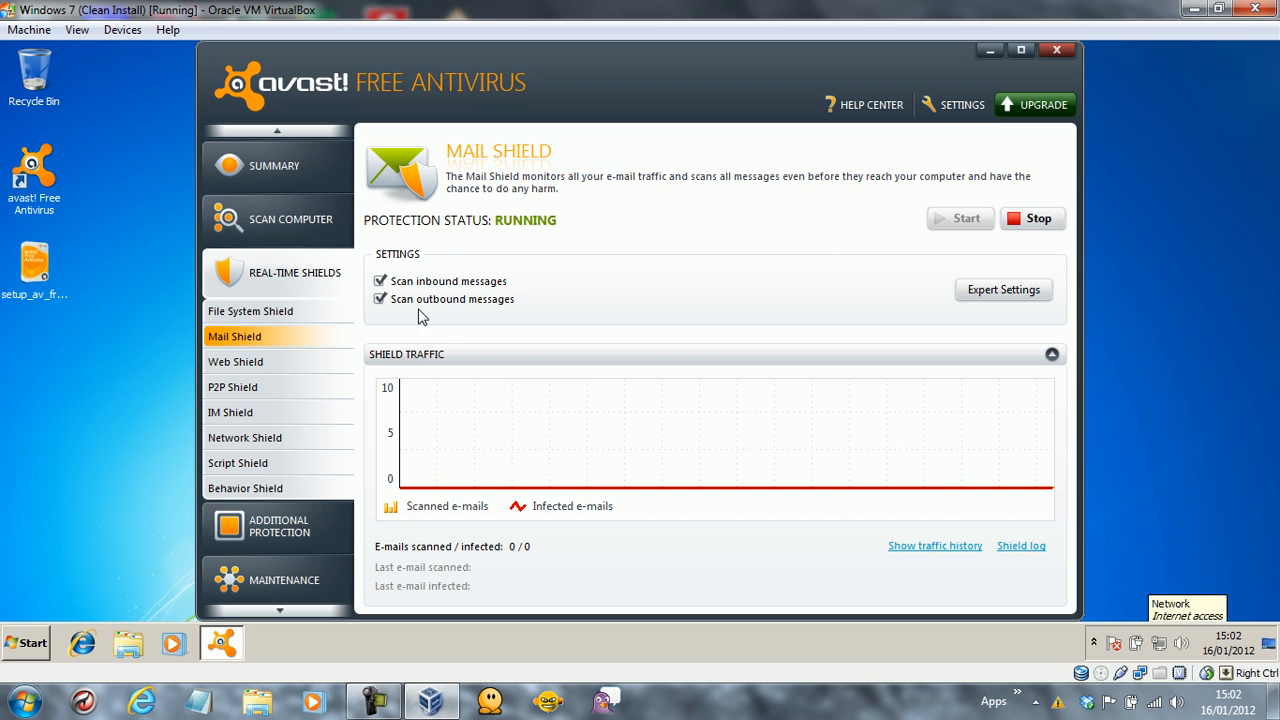
pyautogui.click(998, 289)
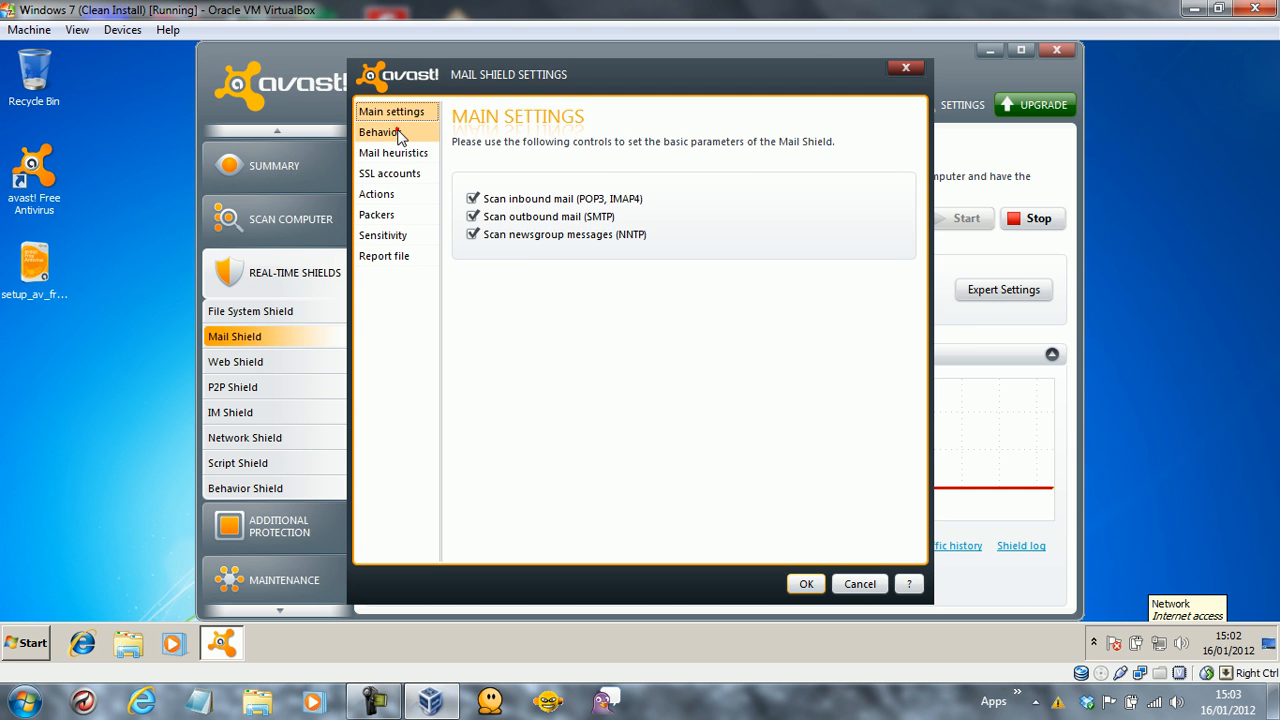
pyautogui.click(400, 131)
pyautogui.click(400, 152)
pyautogui.click(398, 174)
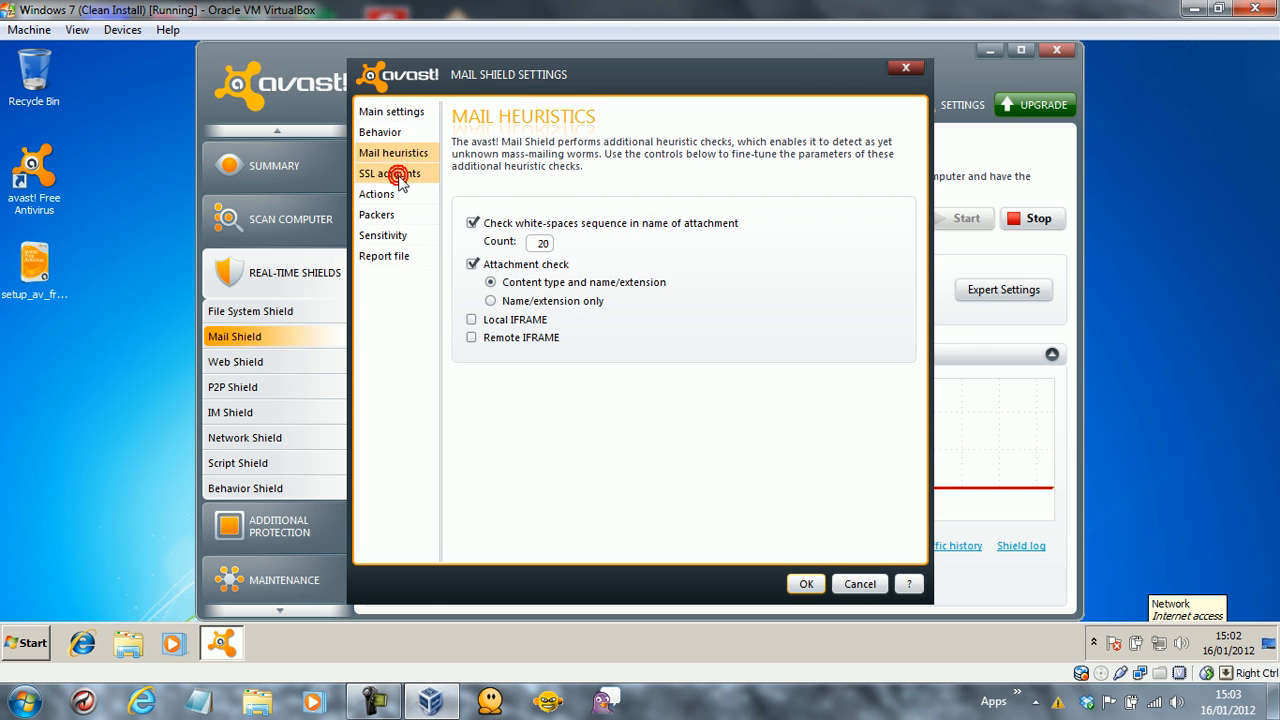
pyautogui.click(400, 194)
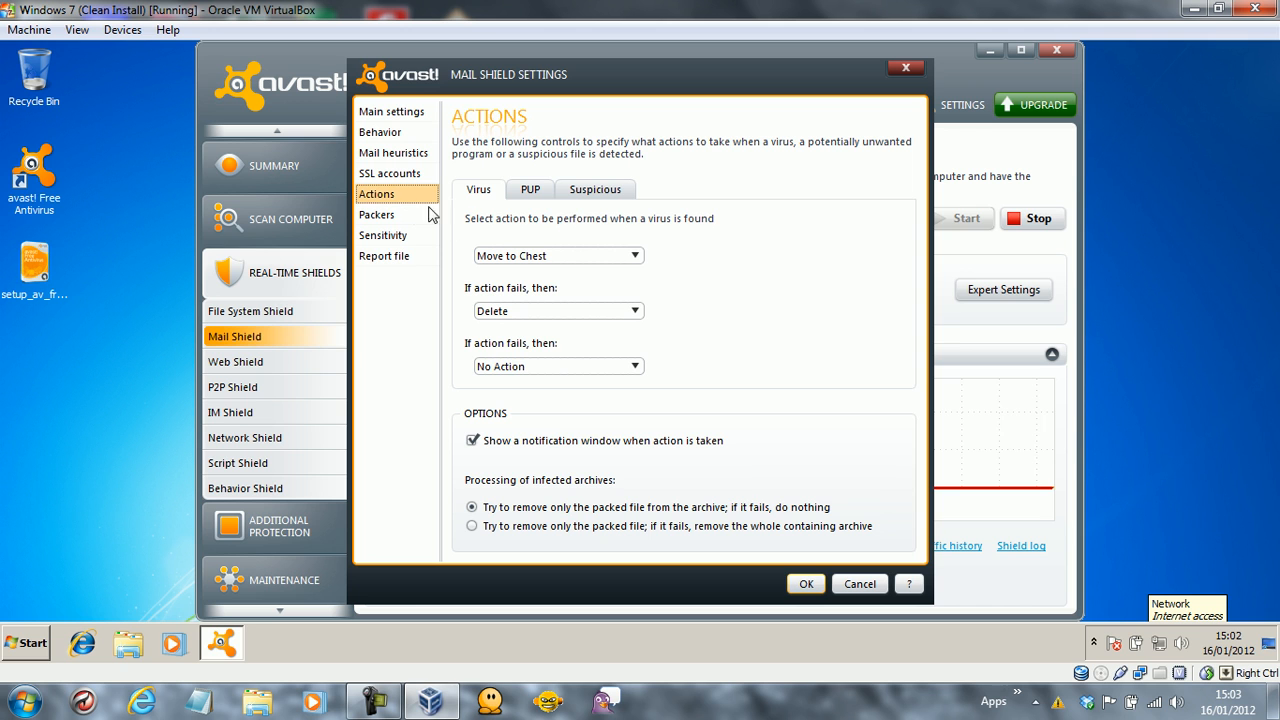
pyautogui.click(525, 368)
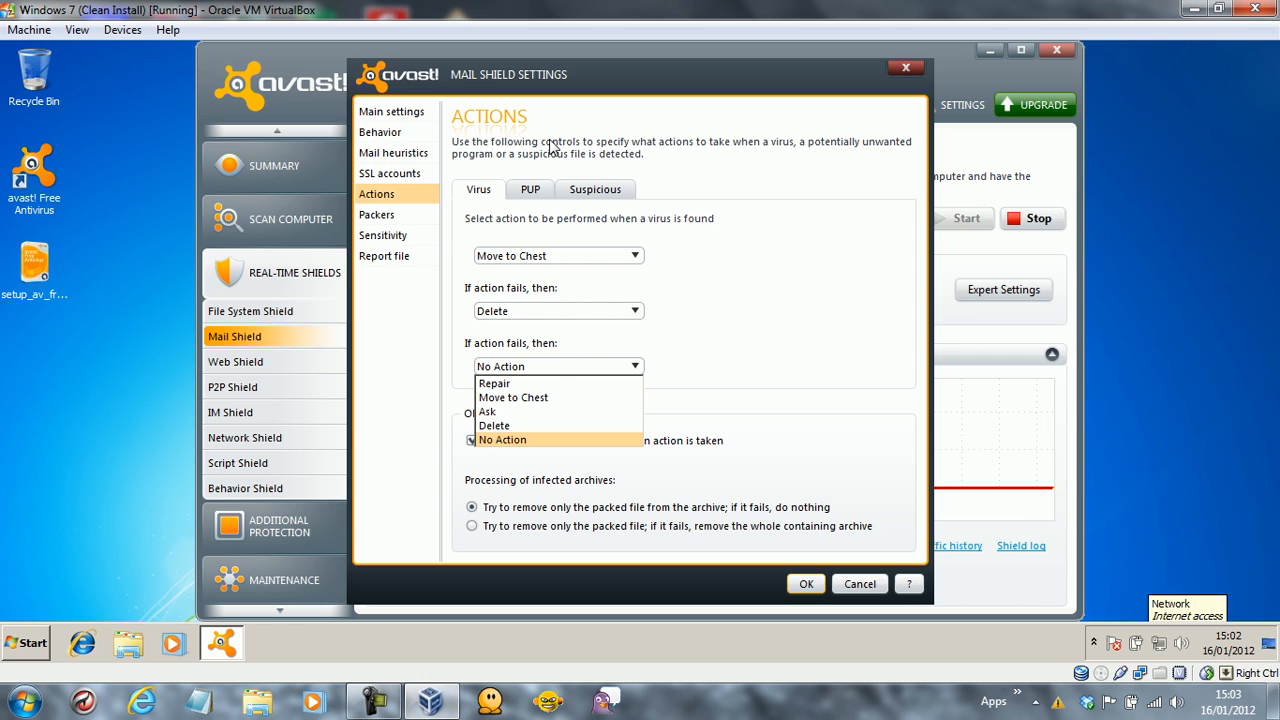
pyautogui.click(530, 368)
pyautogui.click(527, 369)
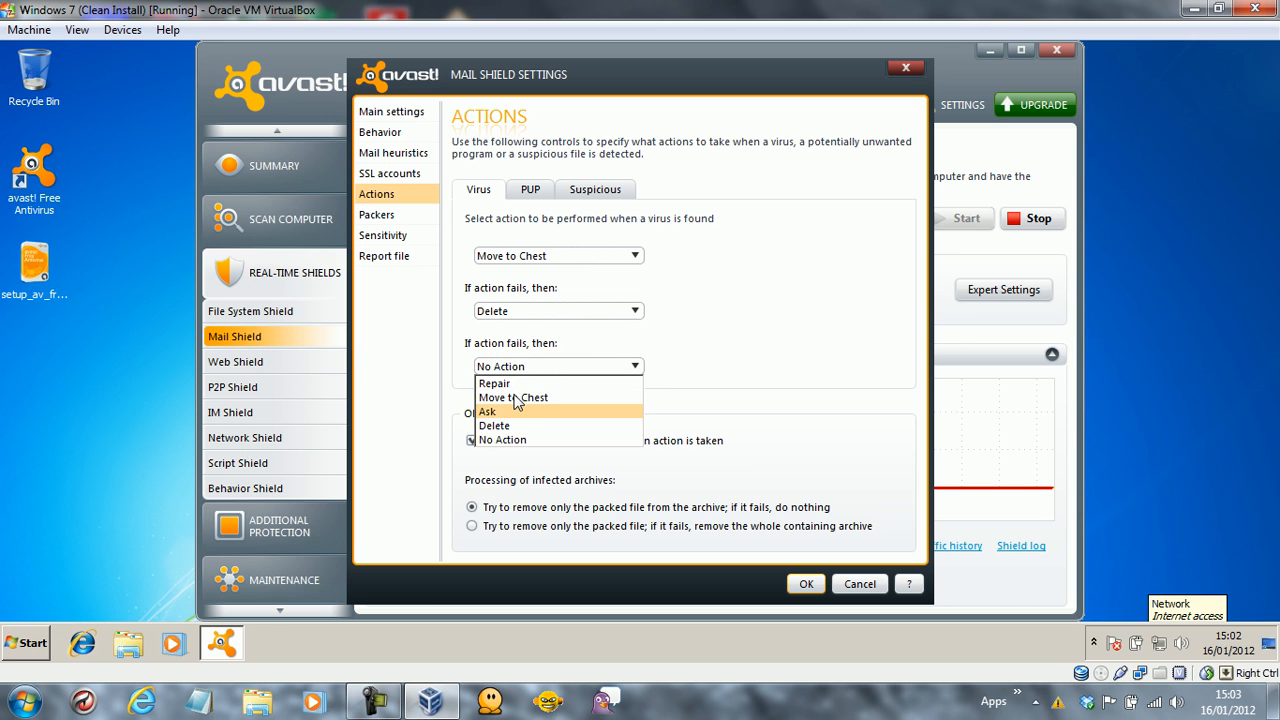
pyautogui.click(392, 360)
# Enable mail Scan for PUPs under Sensitivity, save with OK, and show the Web Shield page.
pyautogui.click(389, 218)
pyautogui.click(396, 240)
pyautogui.click(388, 259)
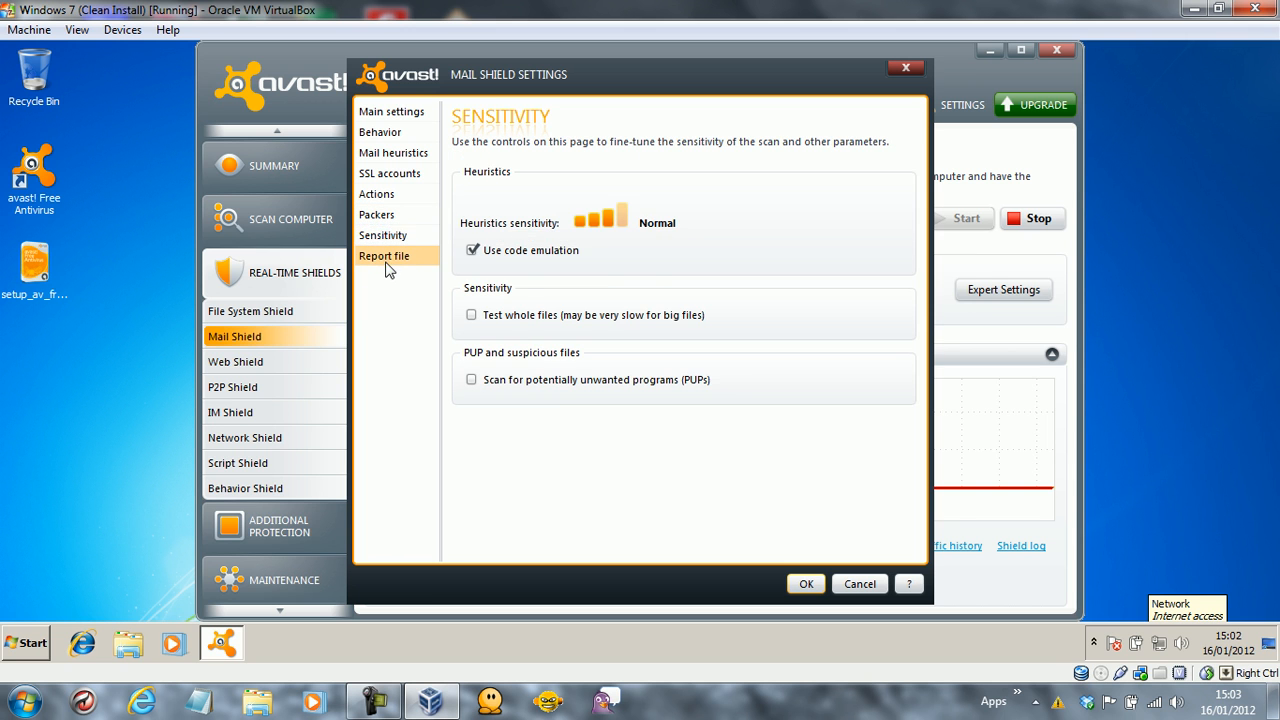
pyautogui.click(384, 238)
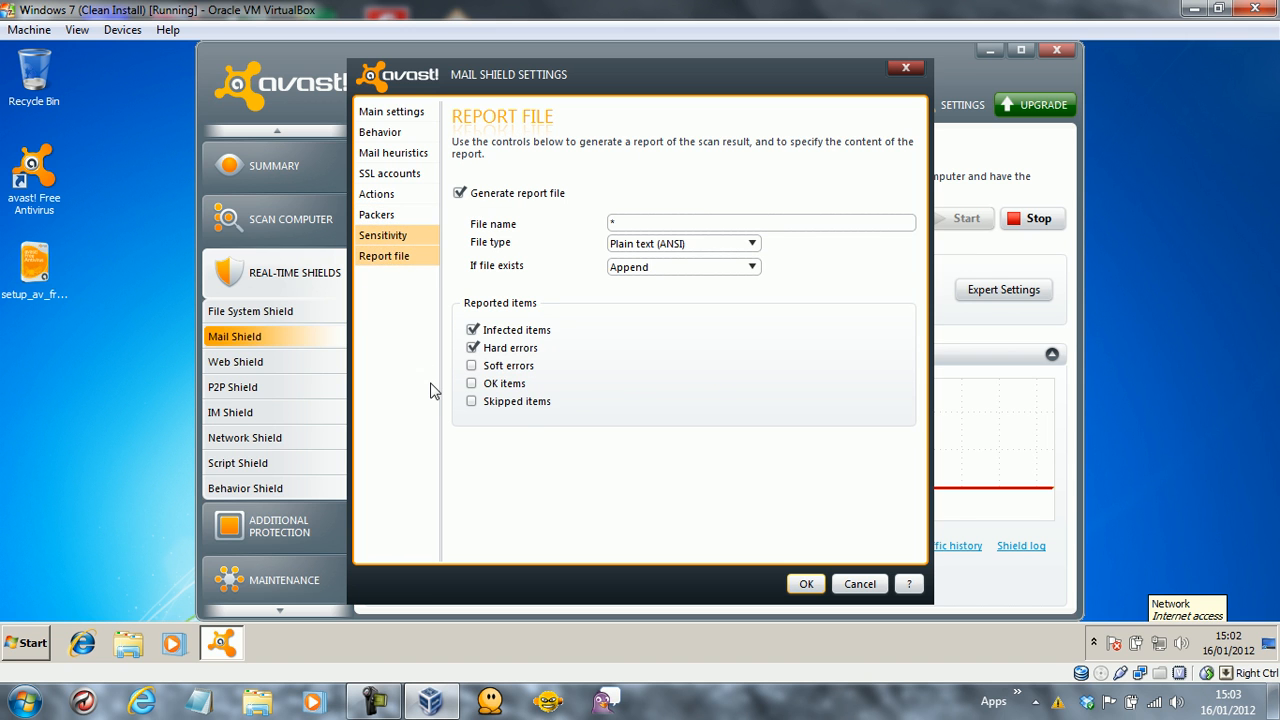
pyautogui.click(520, 388)
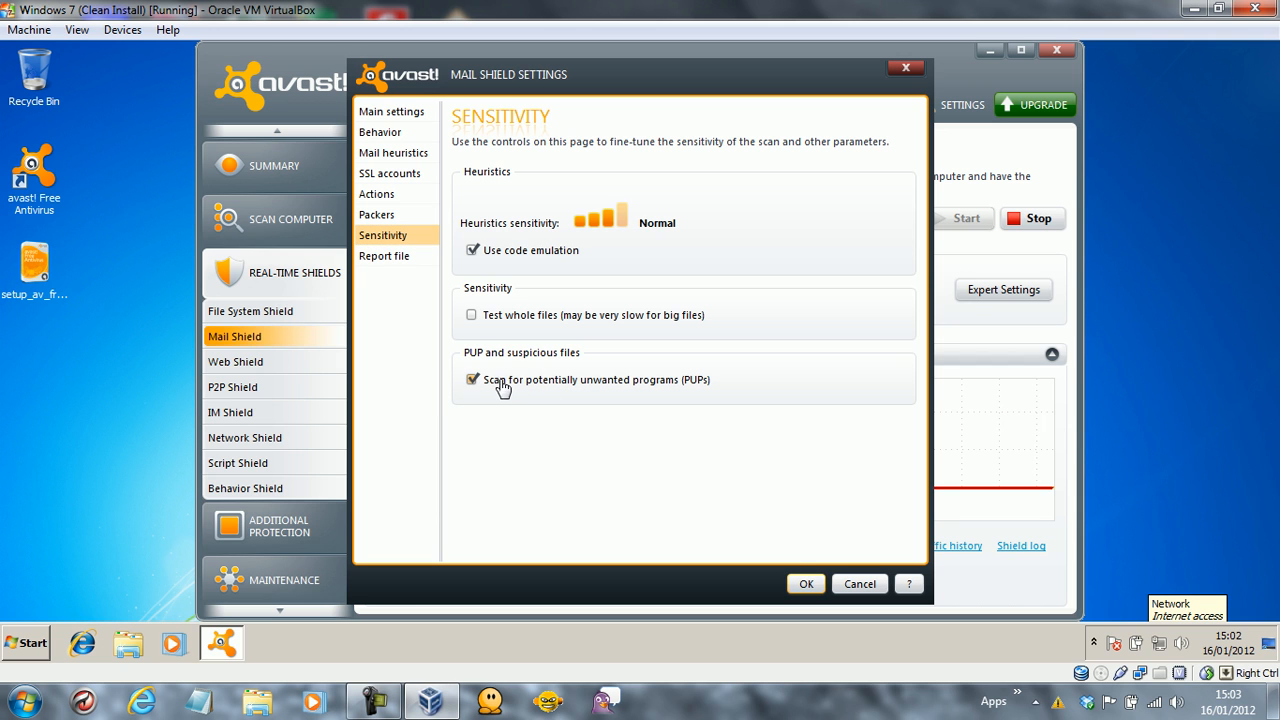
pyautogui.click(803, 584)
pyautogui.click(302, 364)
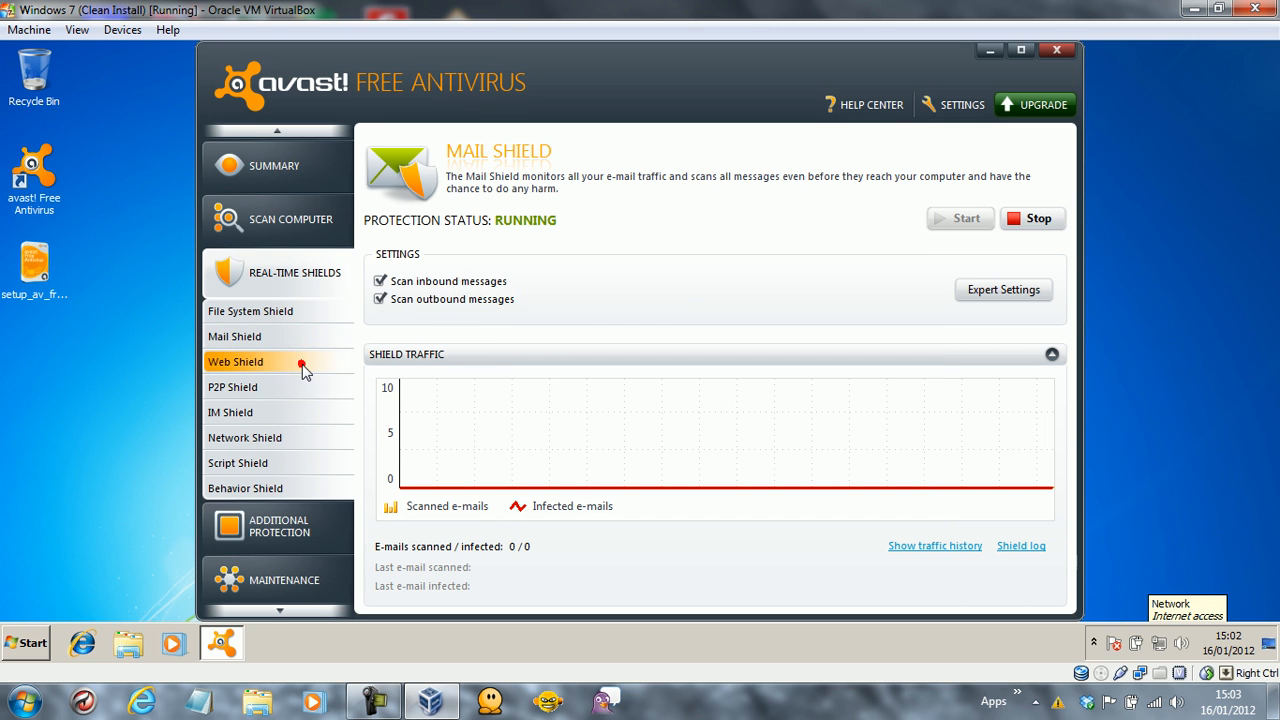
# In the Web Shield expert settings, enable Sensitivity's scan for potentially unwanted programs and save with OK.
pyautogui.click(972, 290)
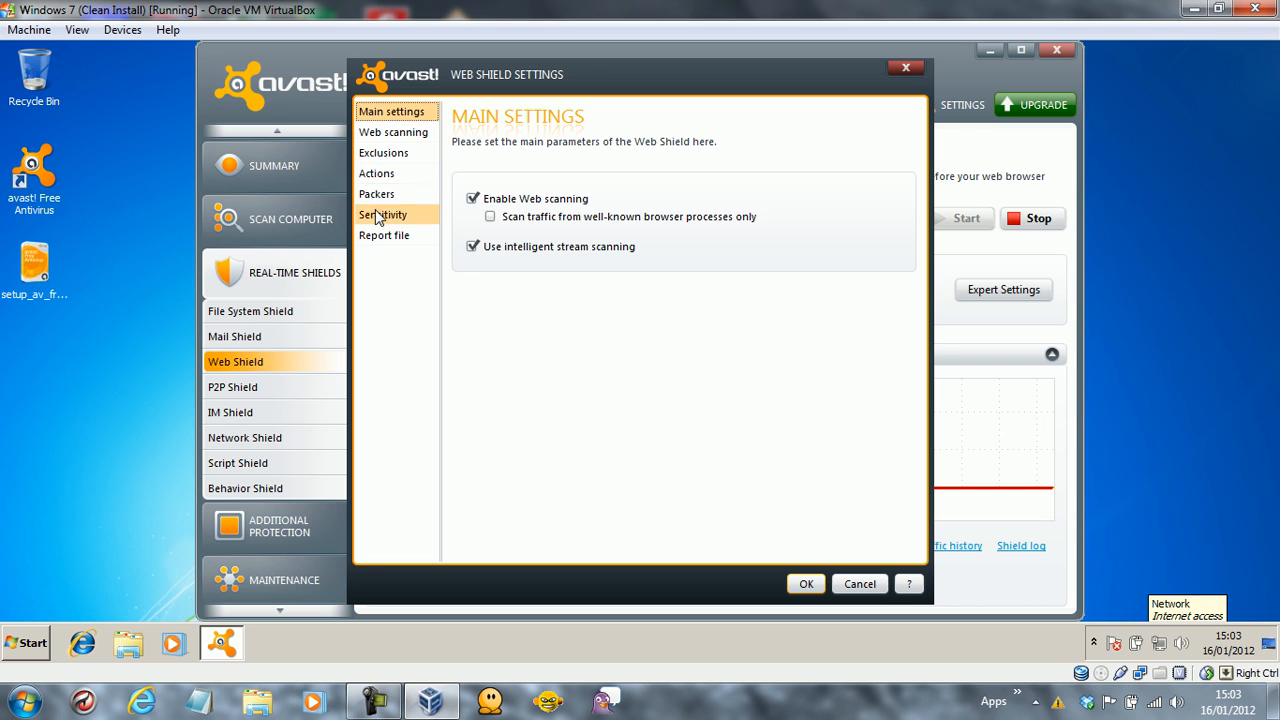
pyautogui.click(384, 196)
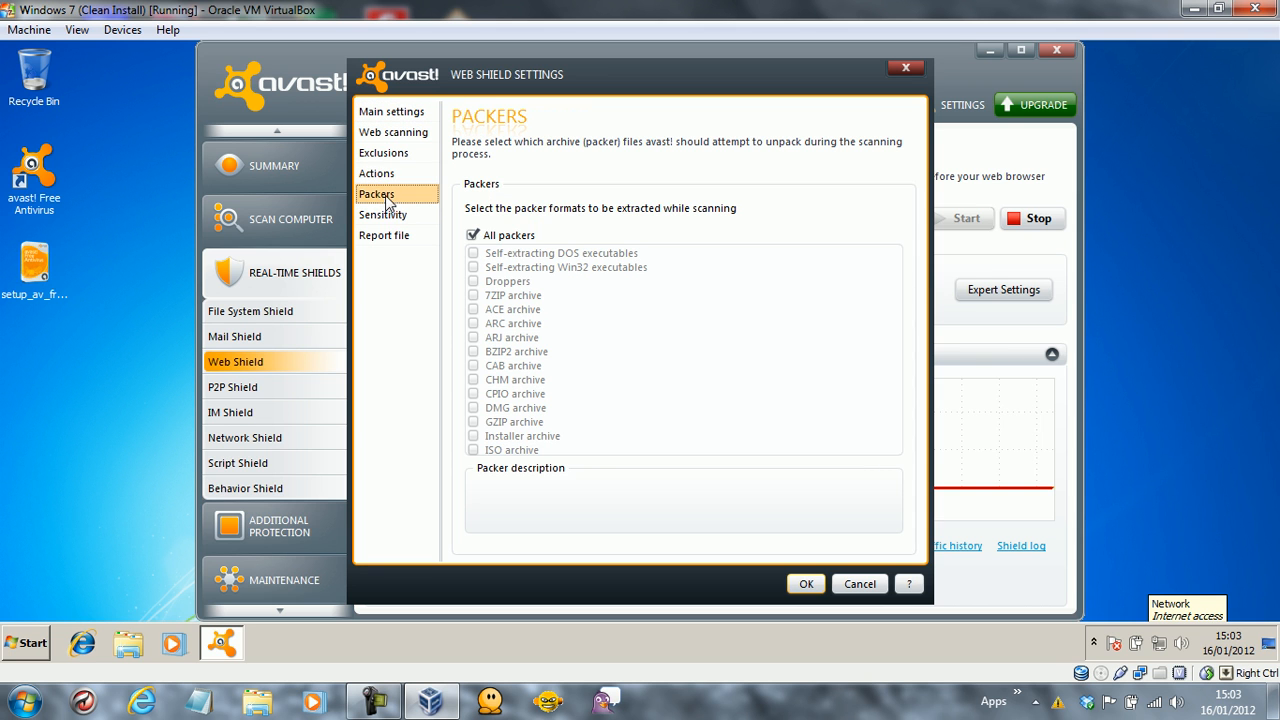
pyautogui.click(386, 175)
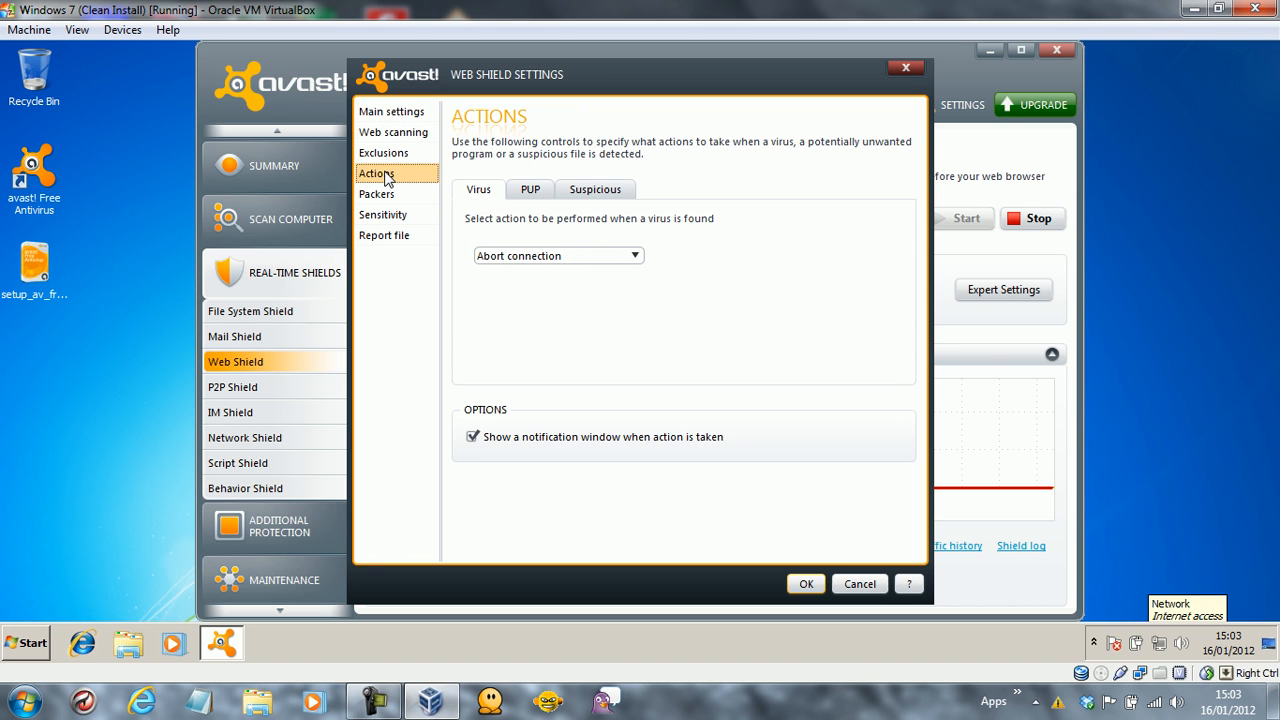
pyautogui.click(388, 148)
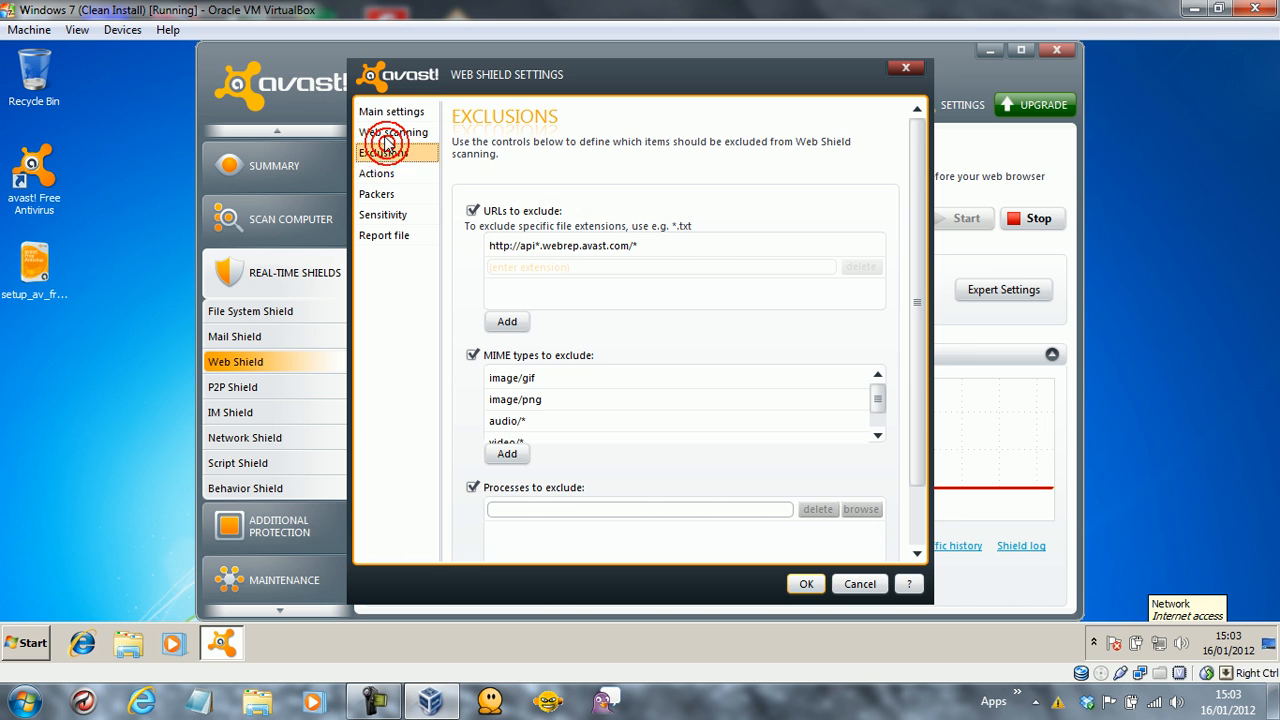
pyautogui.click(386, 133)
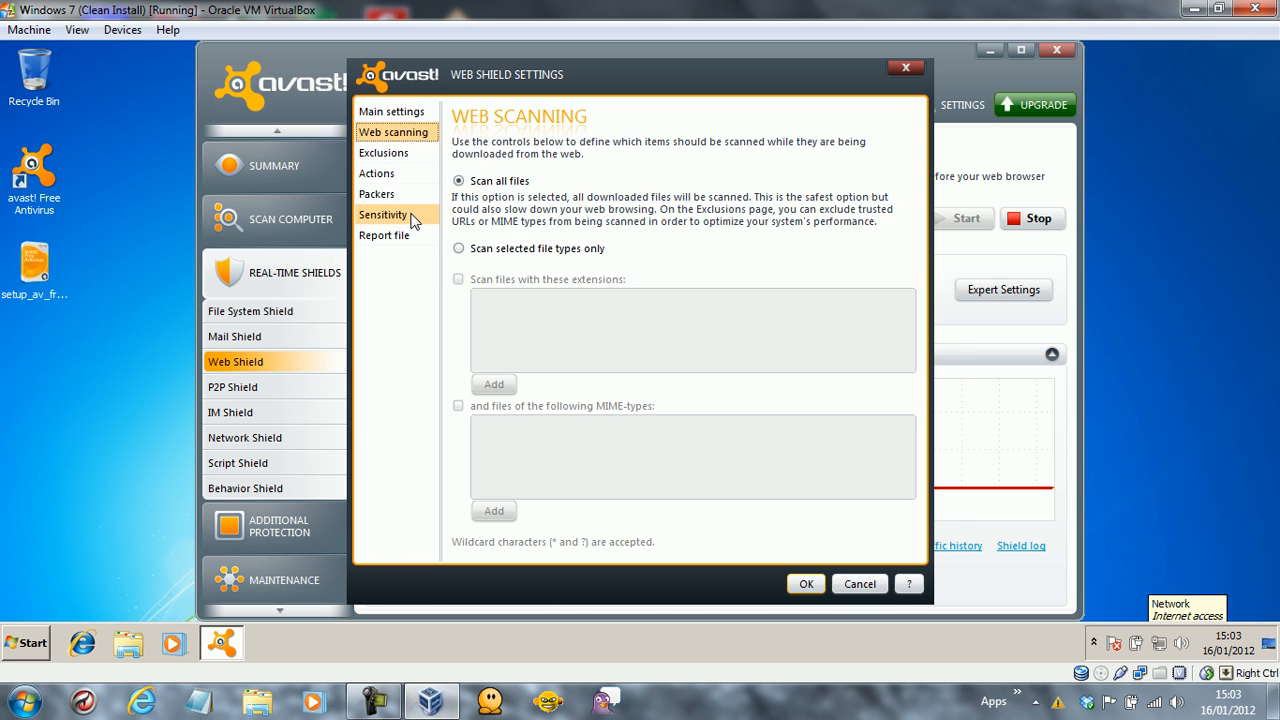
pyautogui.click(402, 213)
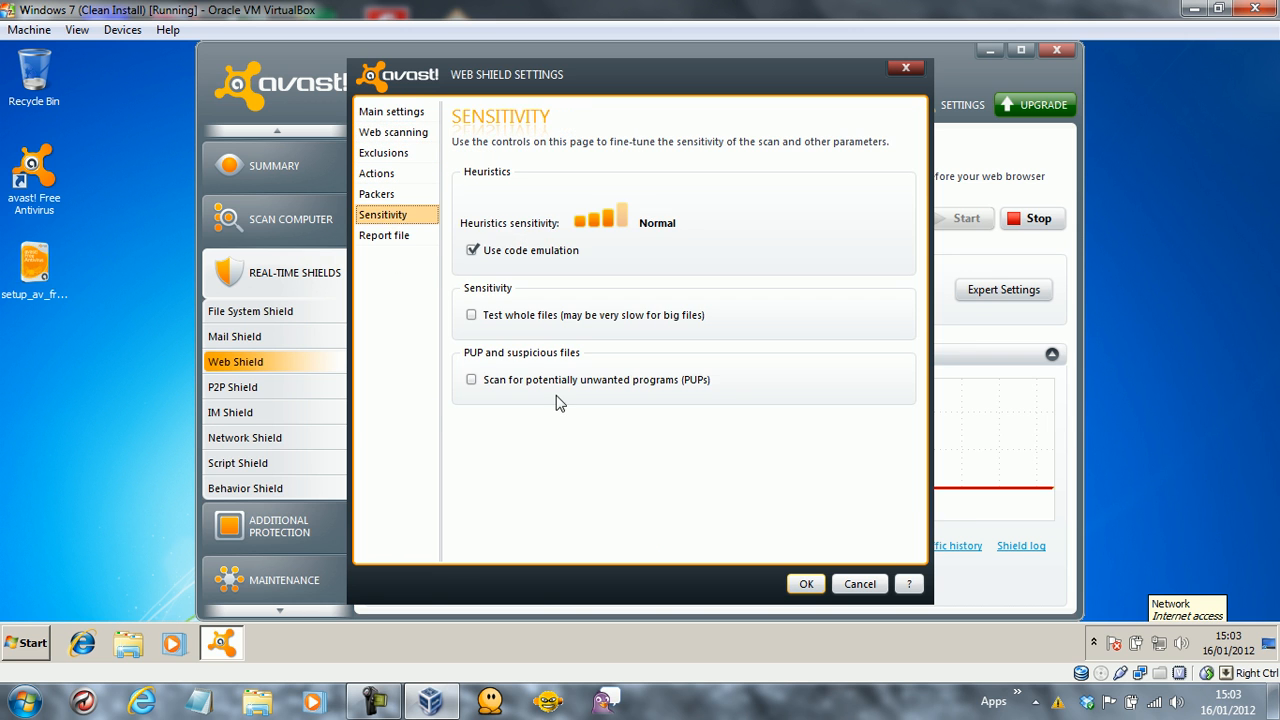
pyautogui.click(578, 385)
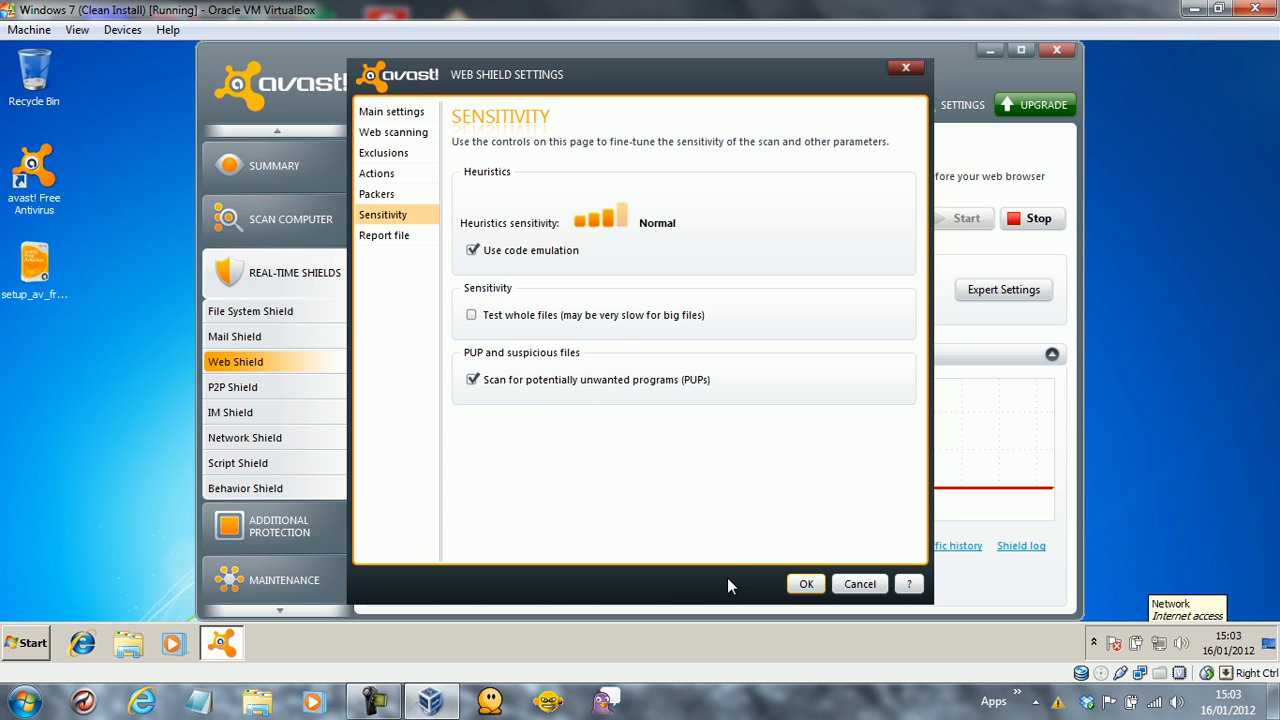
pyautogui.click(810, 584)
pyautogui.click(312, 393)
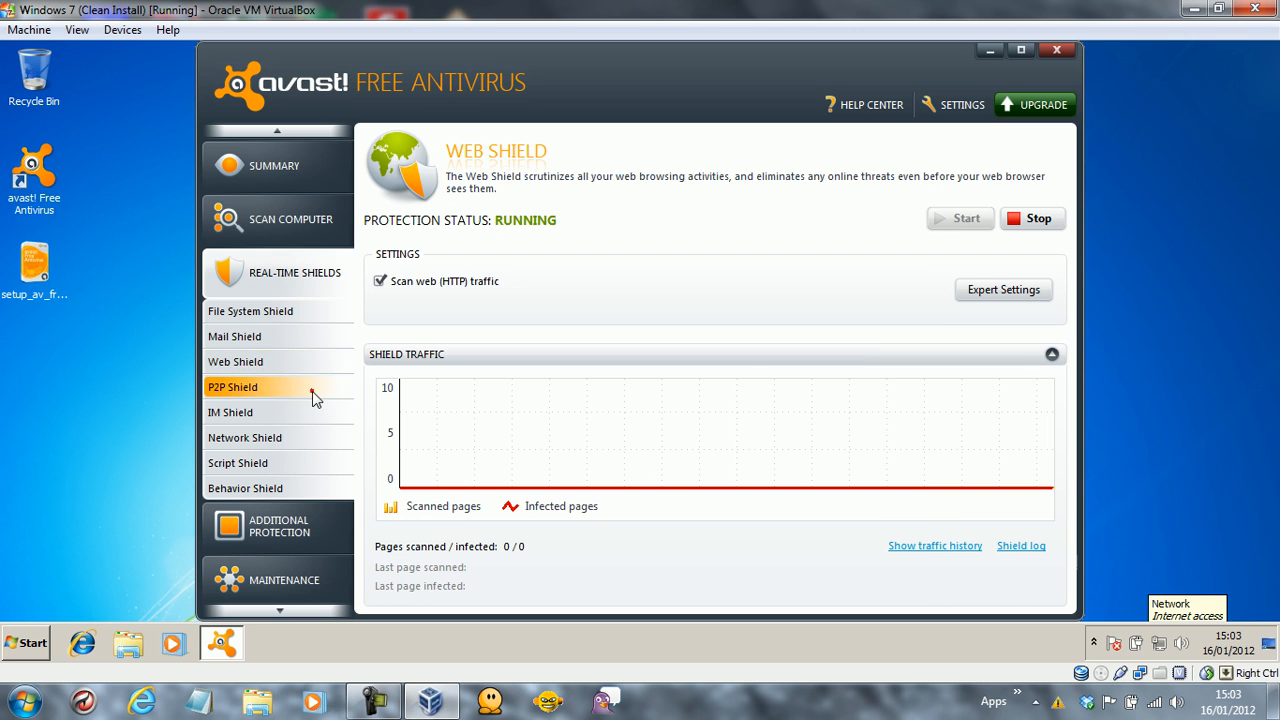
# Review the P2P Shield expert settings (Actions, Packers, Sensitivity), keep uTorrent monitored, and close with OK.
pyautogui.click(995, 303)
pyautogui.moveTo(920, 192); pyautogui.dragTo(914, 366)
pyautogui.click(476, 446)
pyautogui.click(476, 447)
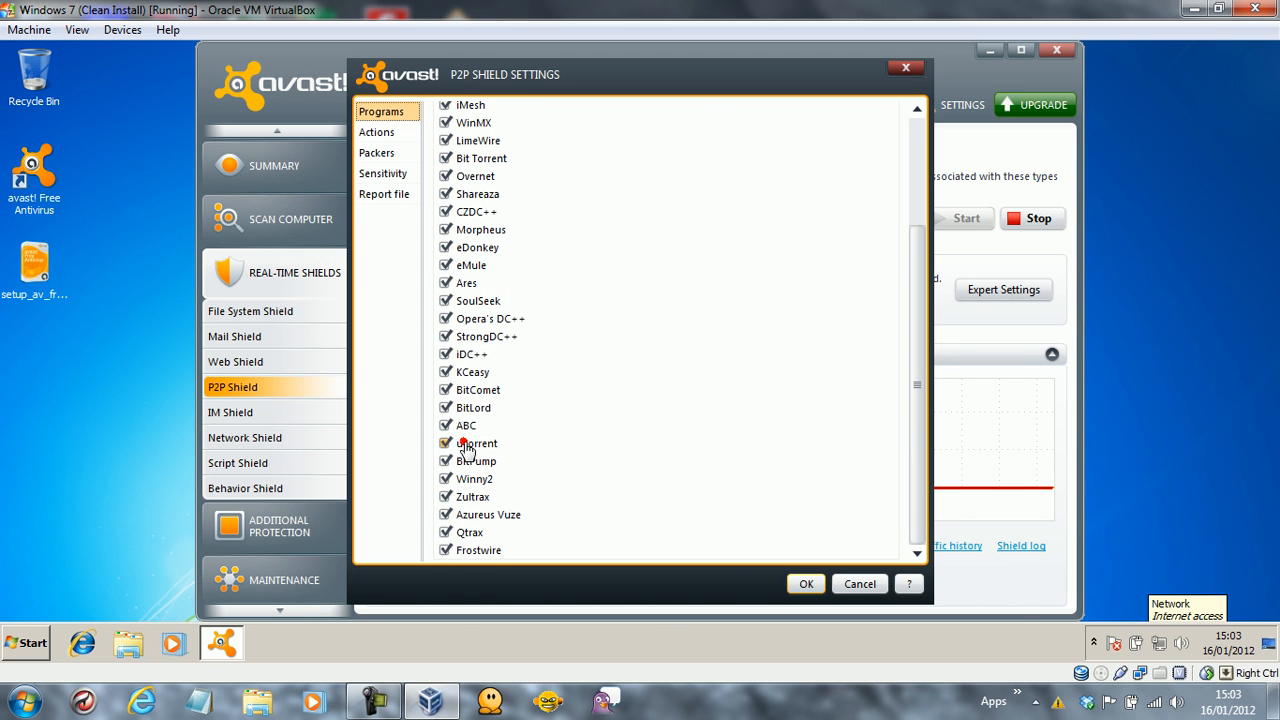
pyautogui.click(380, 132)
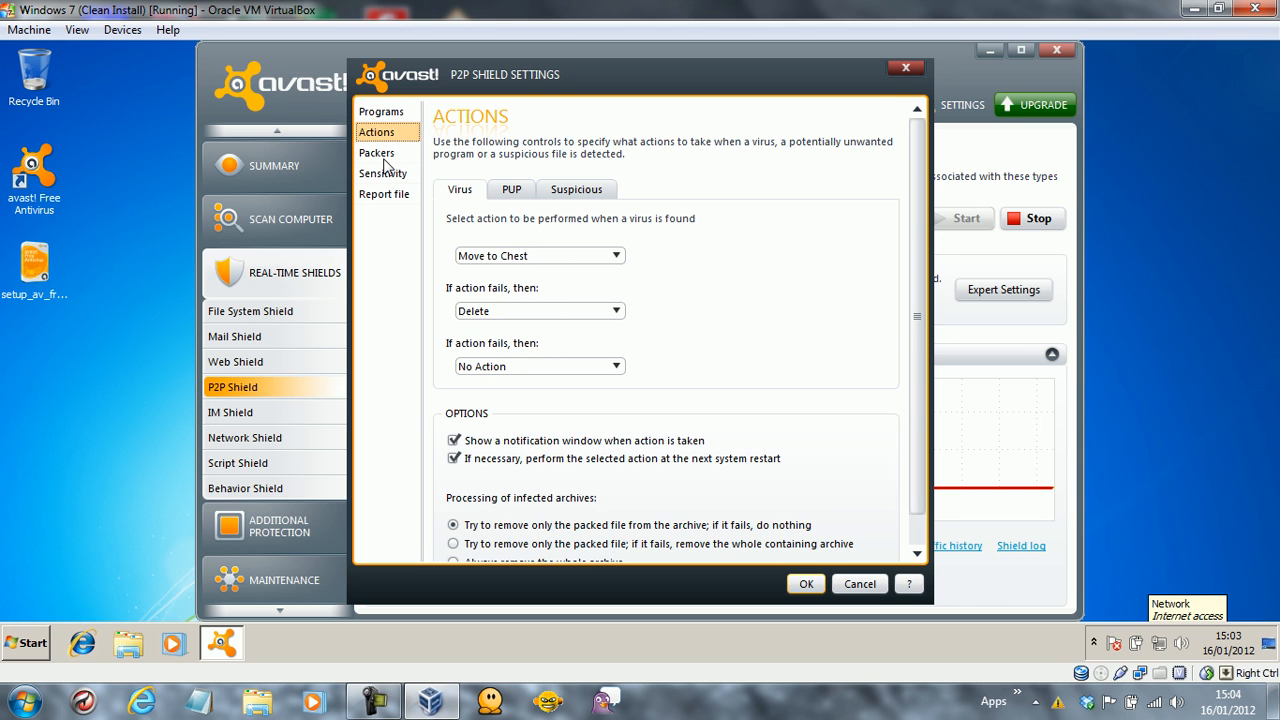
pyautogui.click(386, 162)
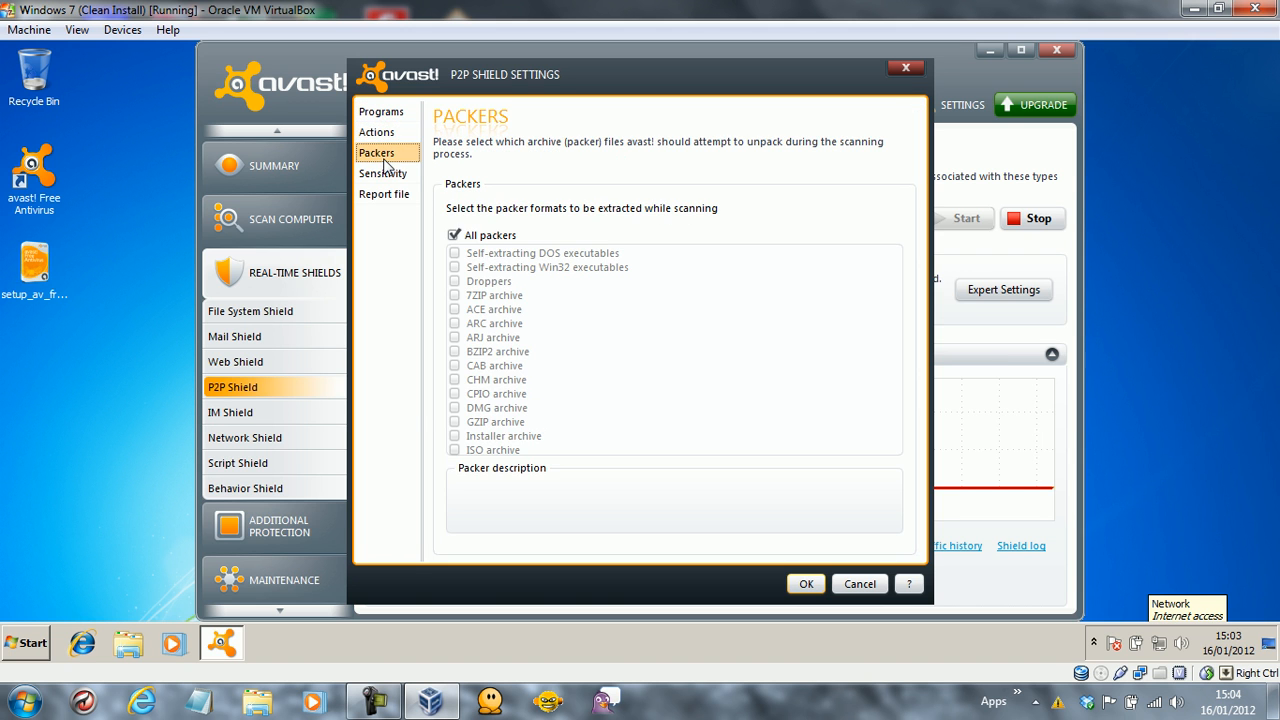
pyautogui.click(385, 175)
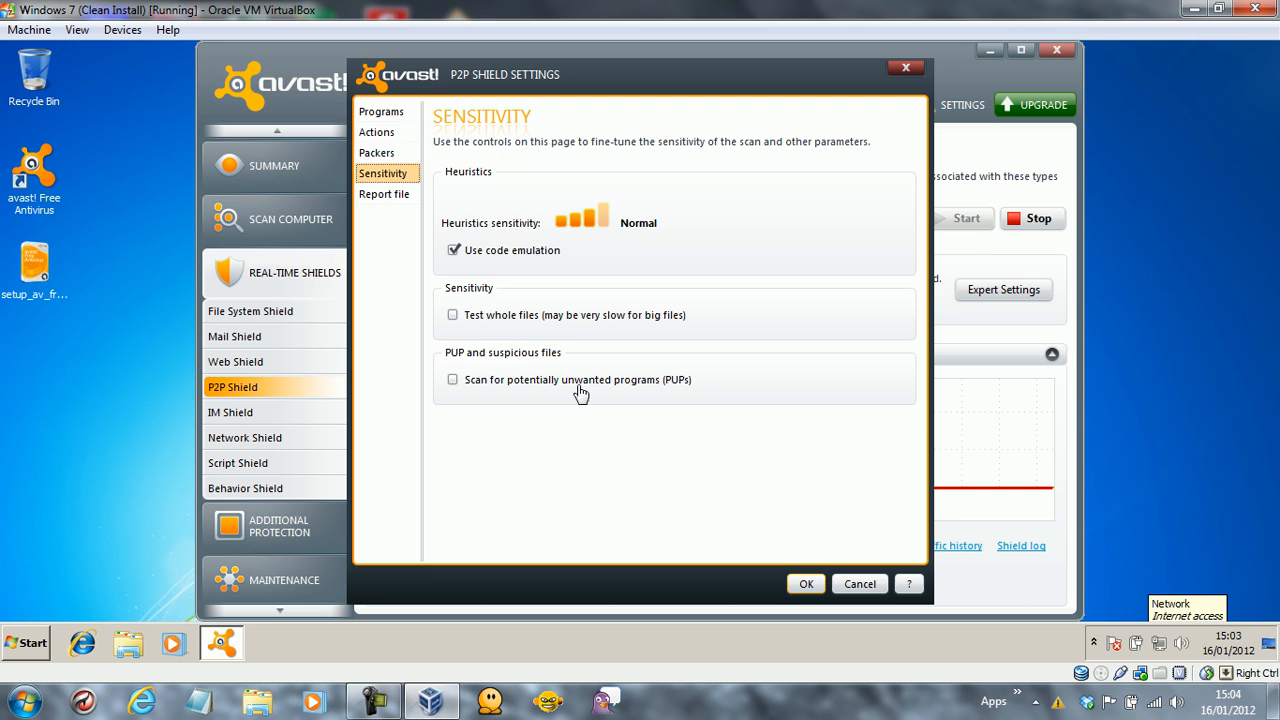
pyautogui.click(806, 585)
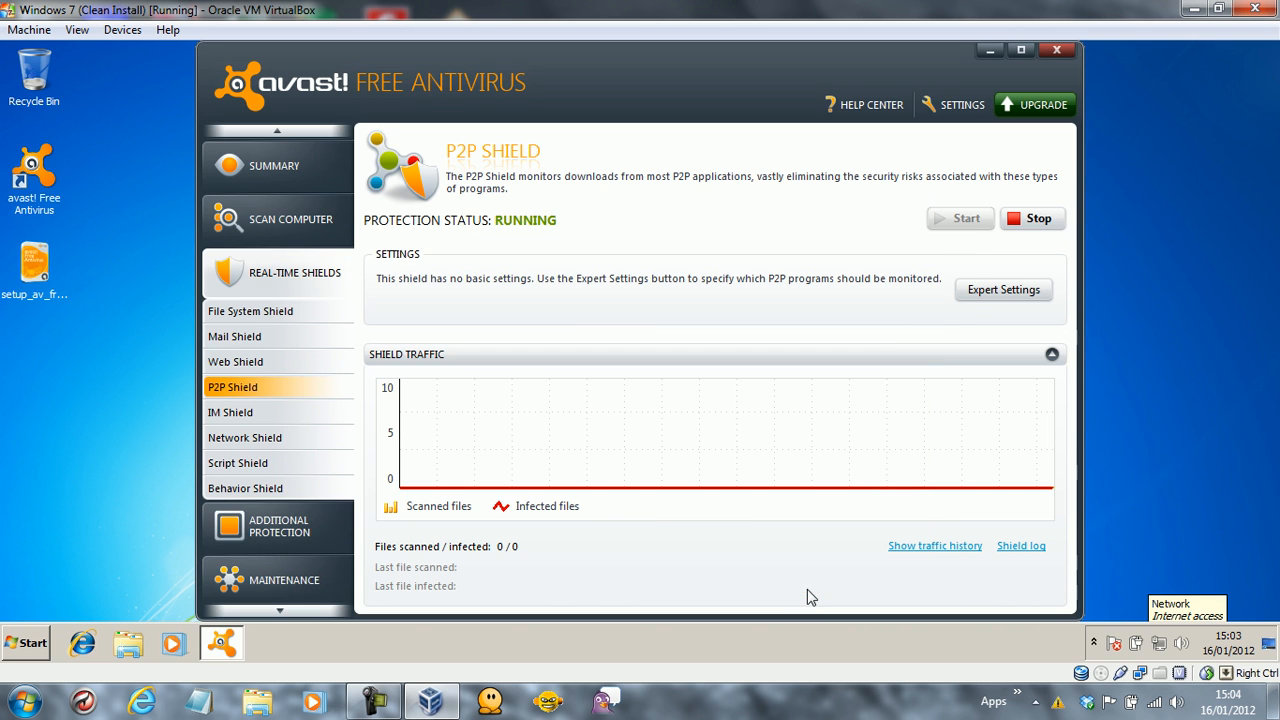
# Review the IM Shield expert settings (Programs, Actions, Packers, Report file, Sensitivity) and close with OK.
pyautogui.click(288, 406)
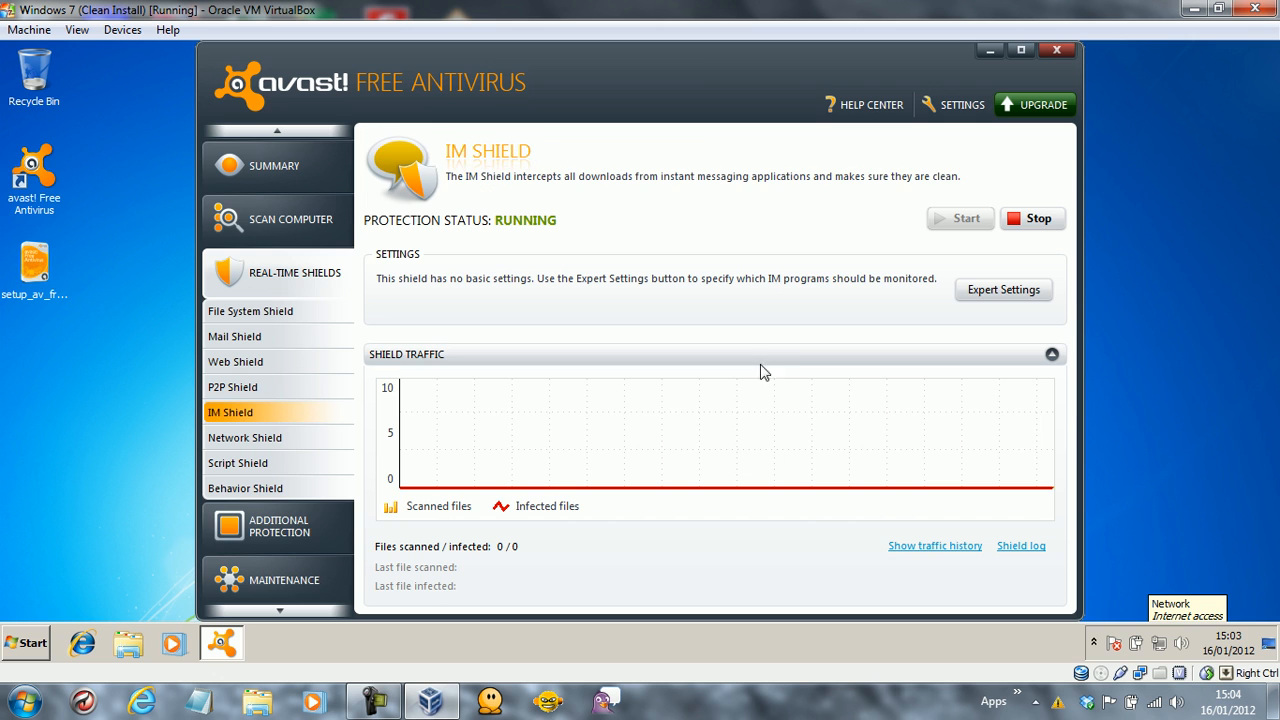
pyautogui.click(986, 290)
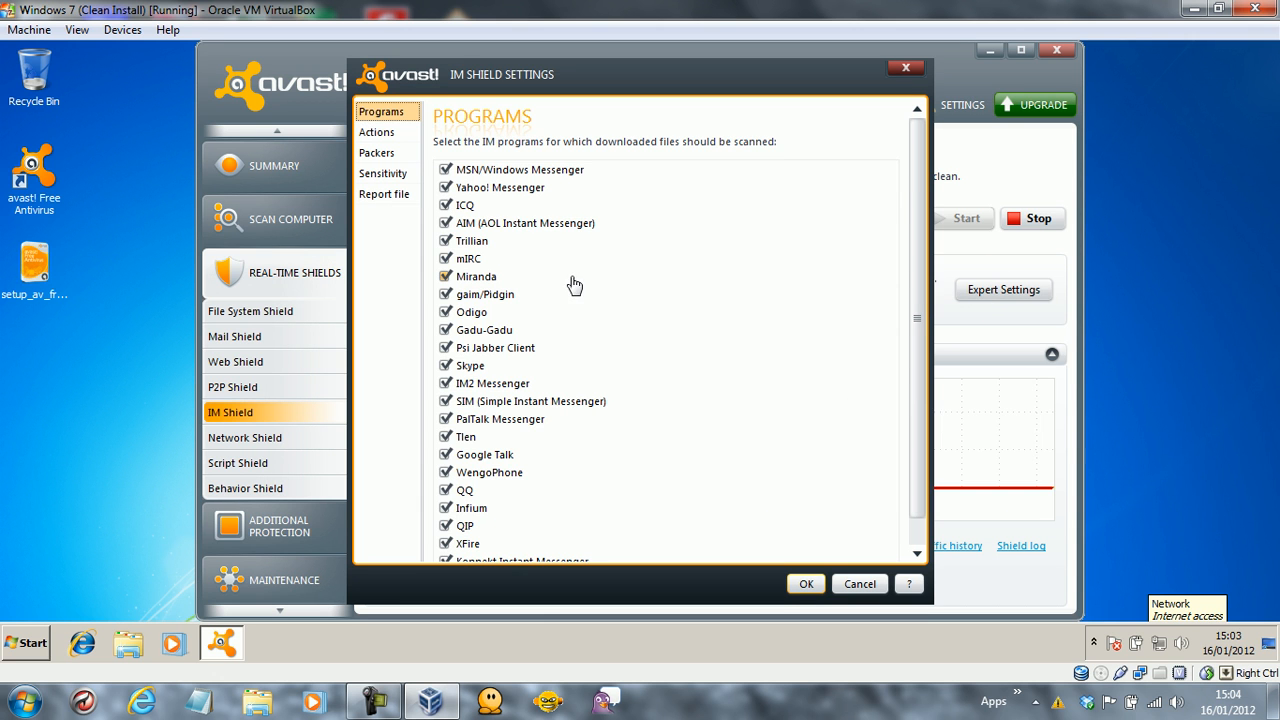
pyautogui.moveTo(911, 180); pyautogui.dragTo(920, 277)
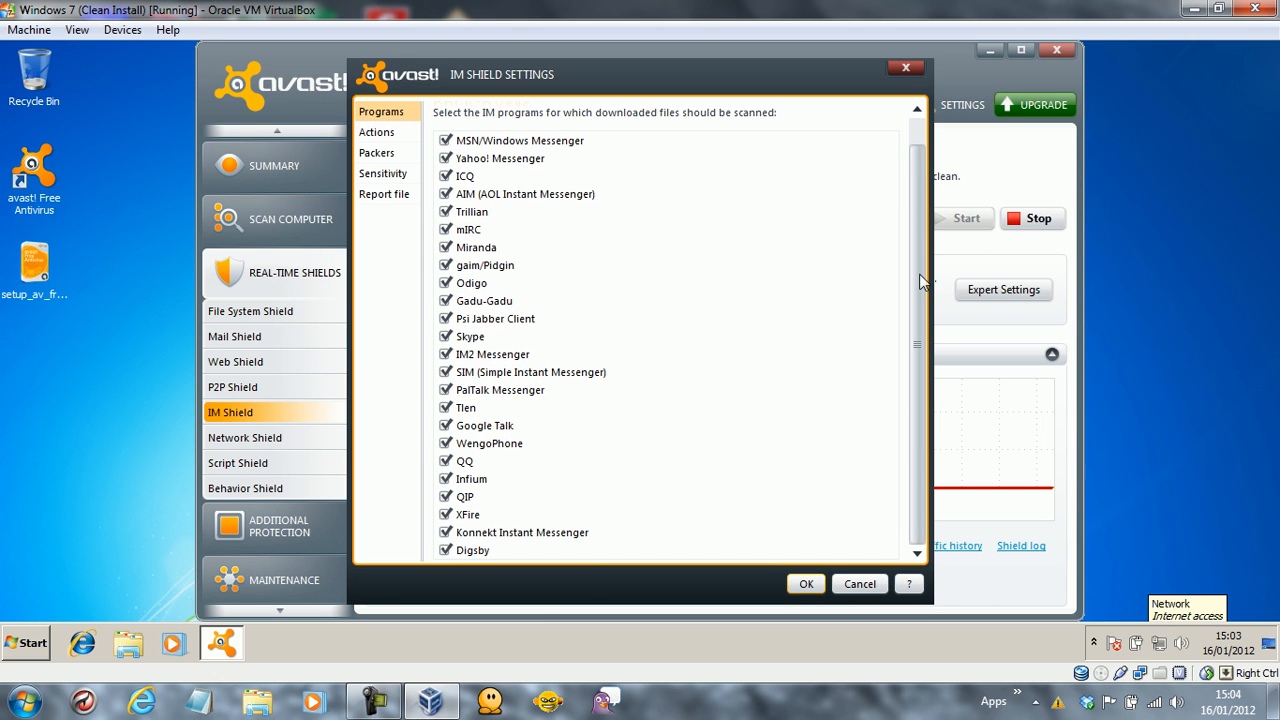
pyautogui.click(393, 132)
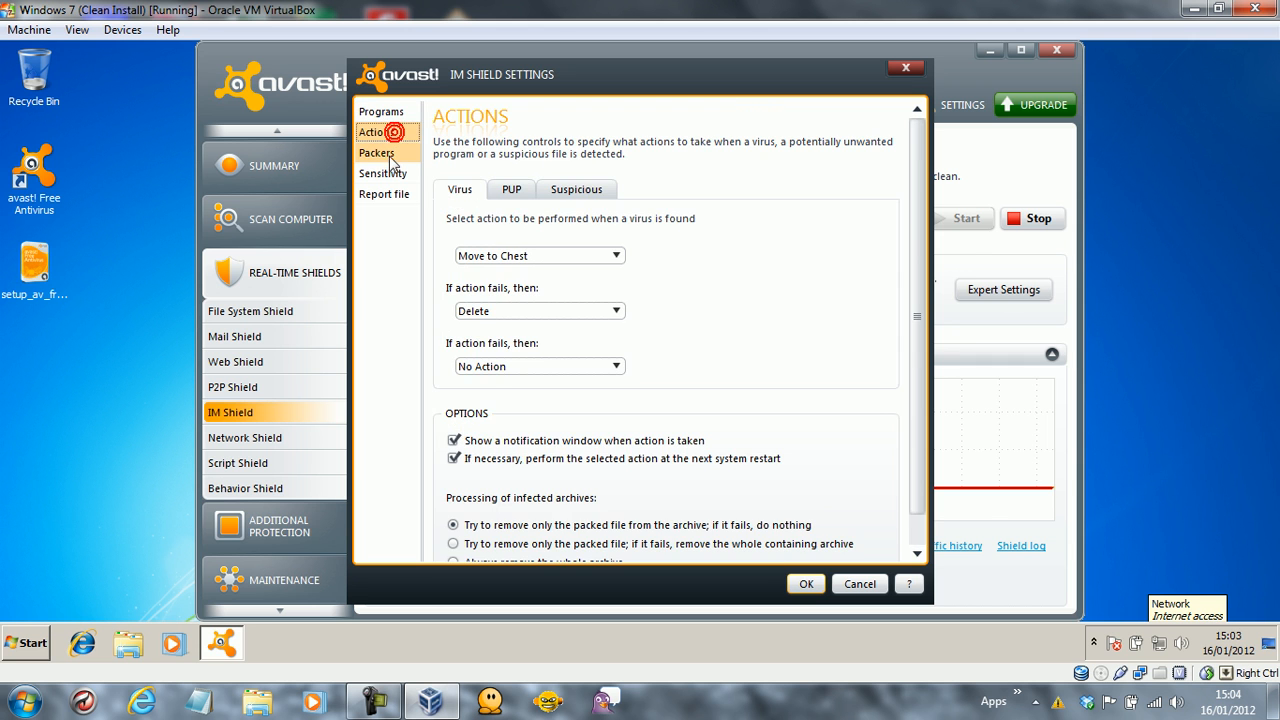
pyautogui.click(388, 153)
pyautogui.click(385, 195)
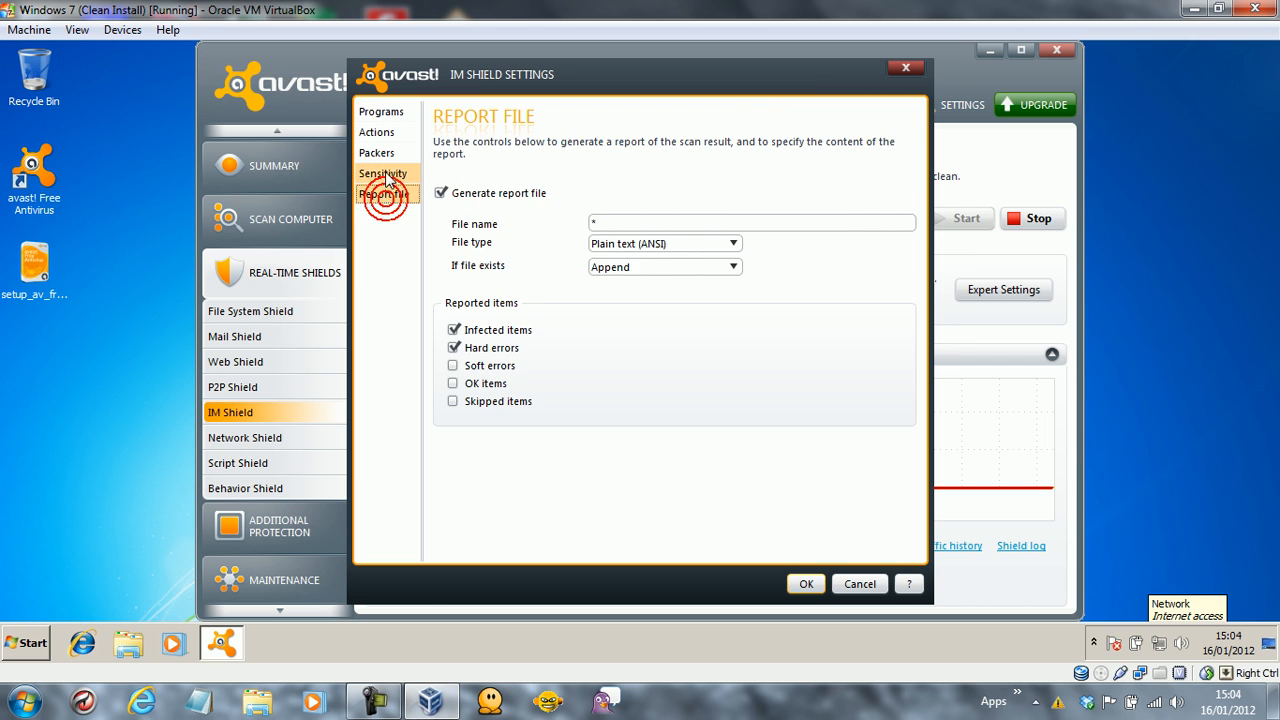
pyautogui.click(386, 176)
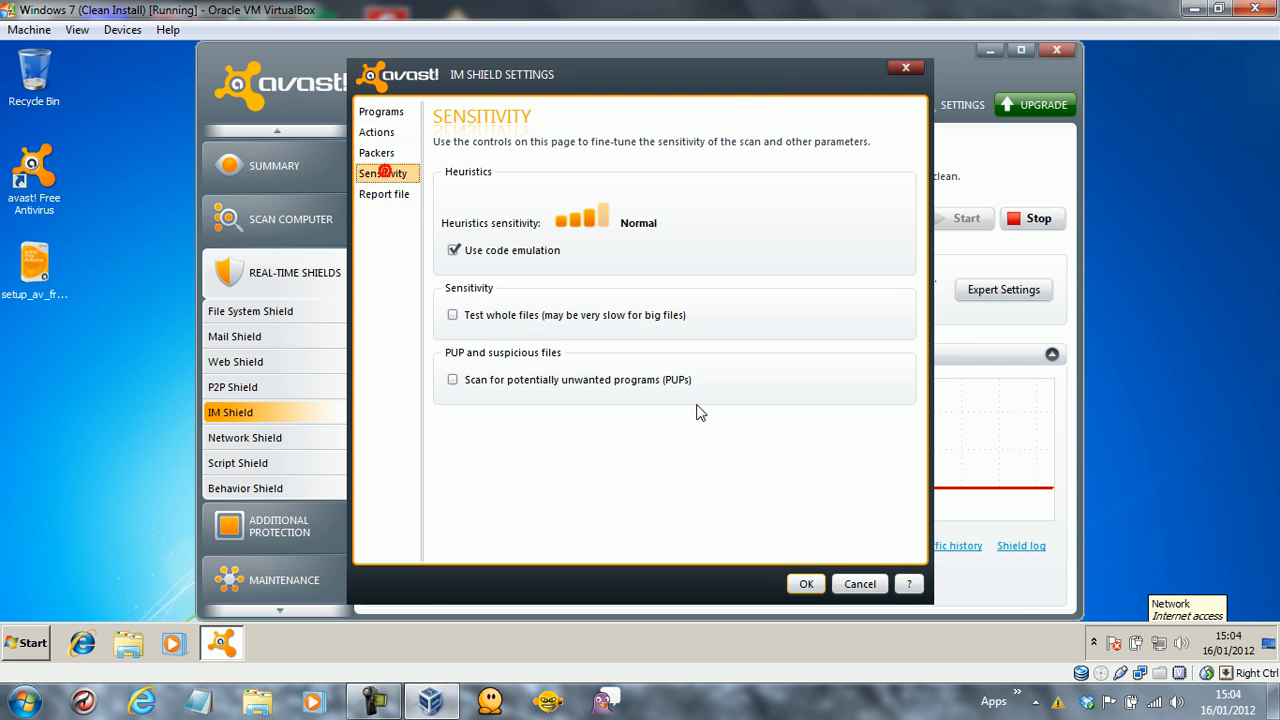
pyautogui.click(805, 584)
pyautogui.click(292, 437)
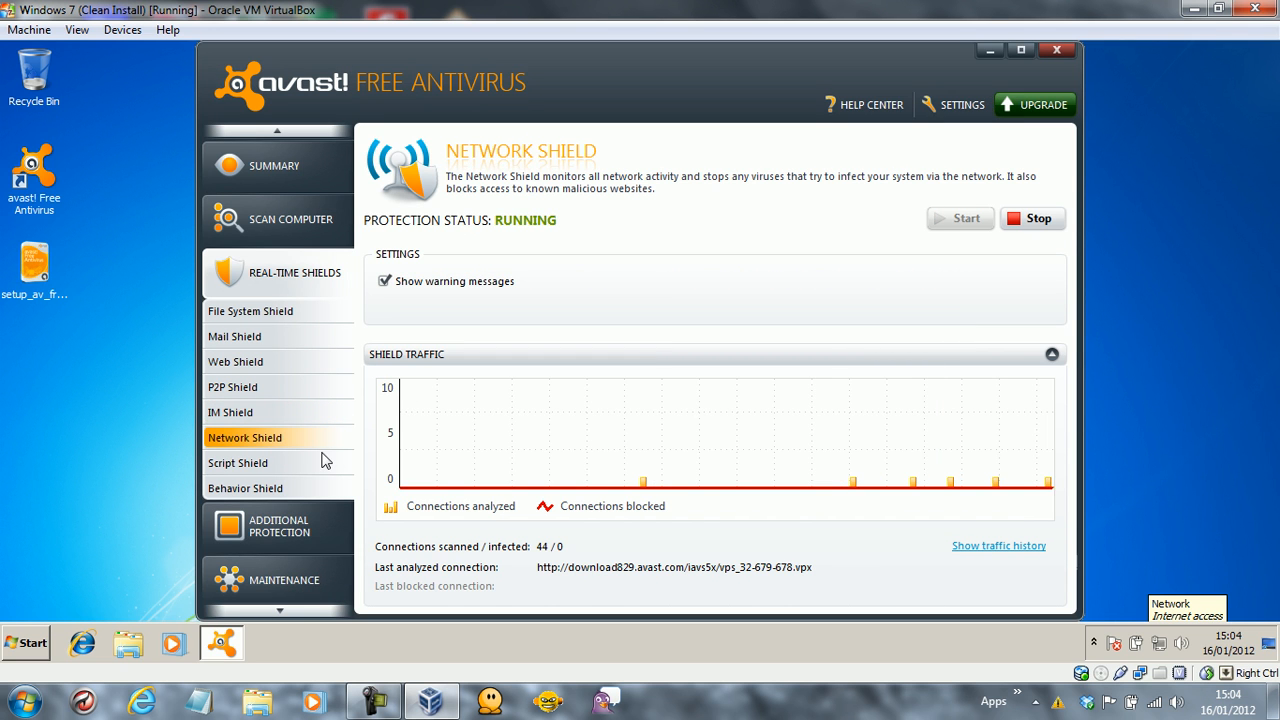
# Check the Script Shield expert settings and cancel without changes.
pyautogui.click(280, 464)
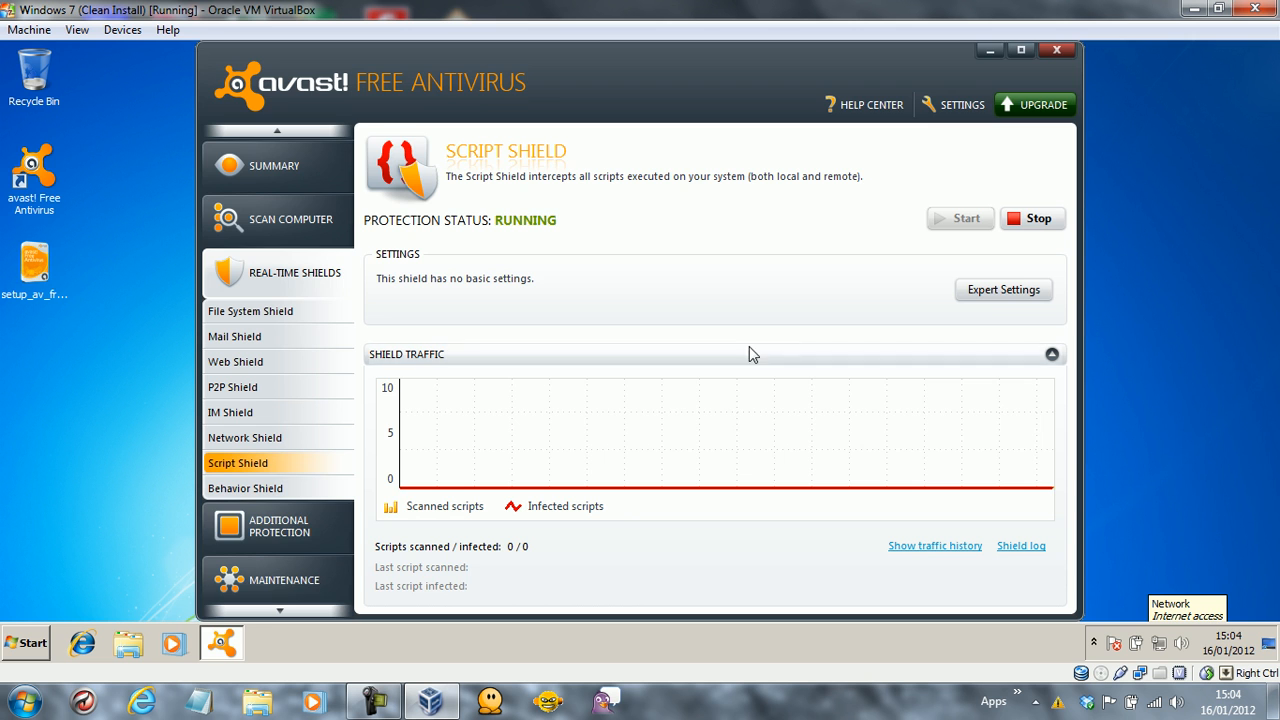
pyautogui.click(985, 290)
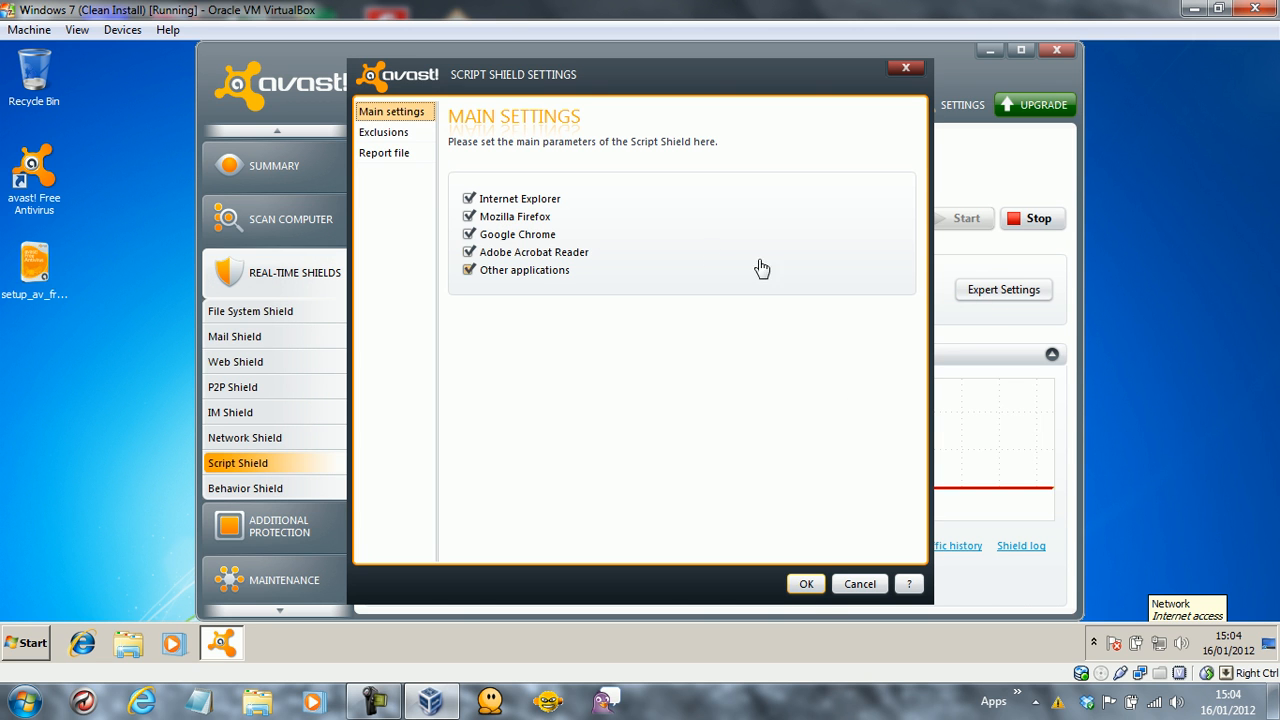
pyautogui.click(862, 590)
# Check the Behavior Shield expert settings and cancel without changes.
pyautogui.click(294, 490)
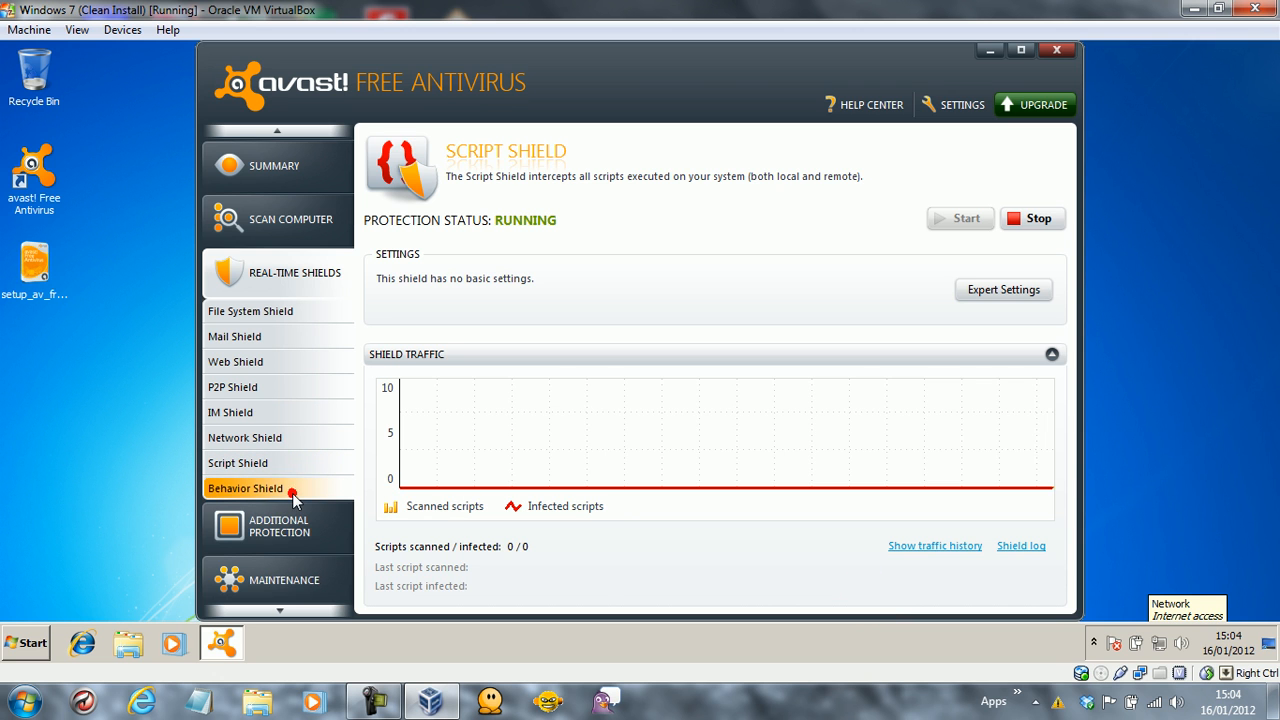
pyautogui.click(970, 292)
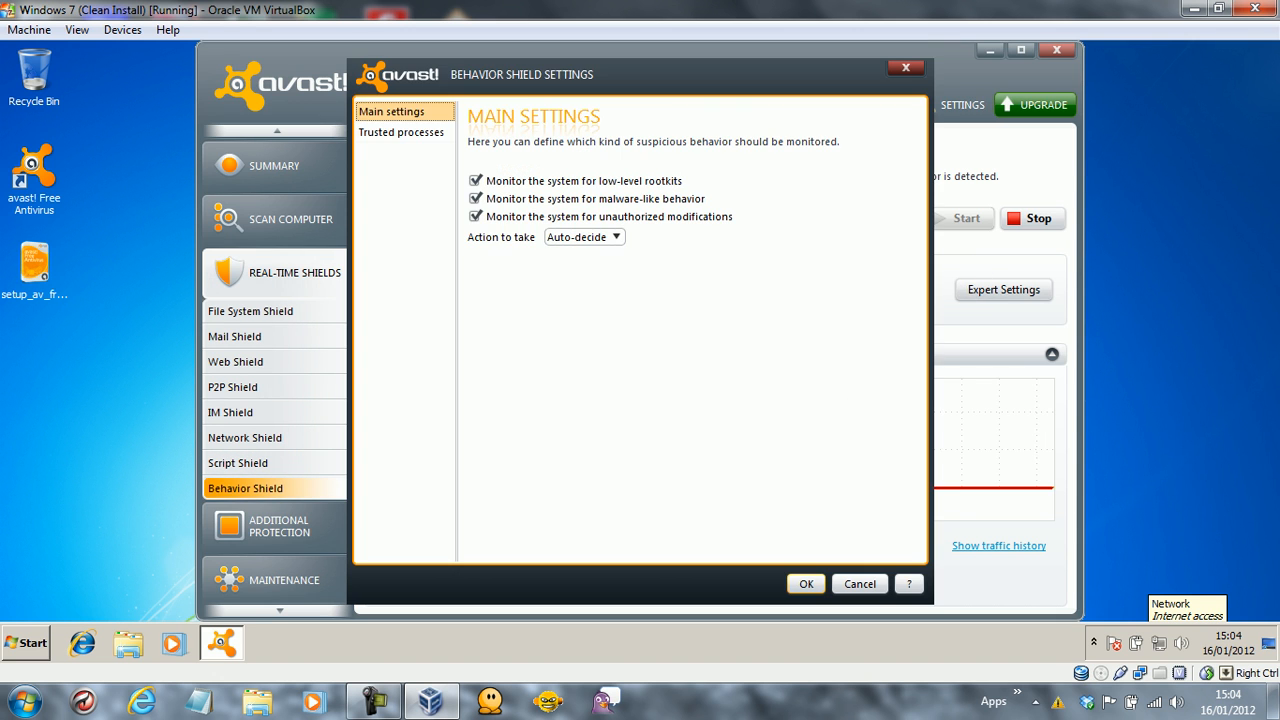
pyautogui.click(868, 587)
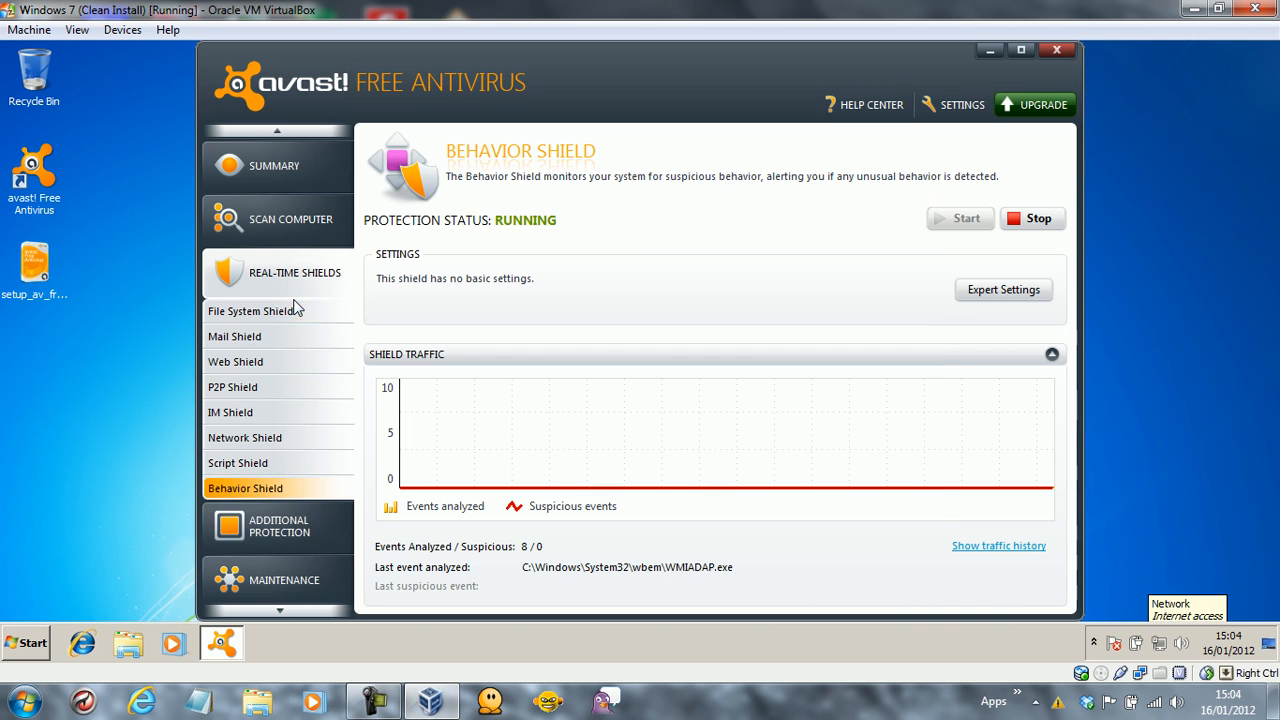
# Under Additional Protection, try enabling site blocking, then leave it disabled and view WebRep and AutoSandbox.
pyautogui.click(278, 530)
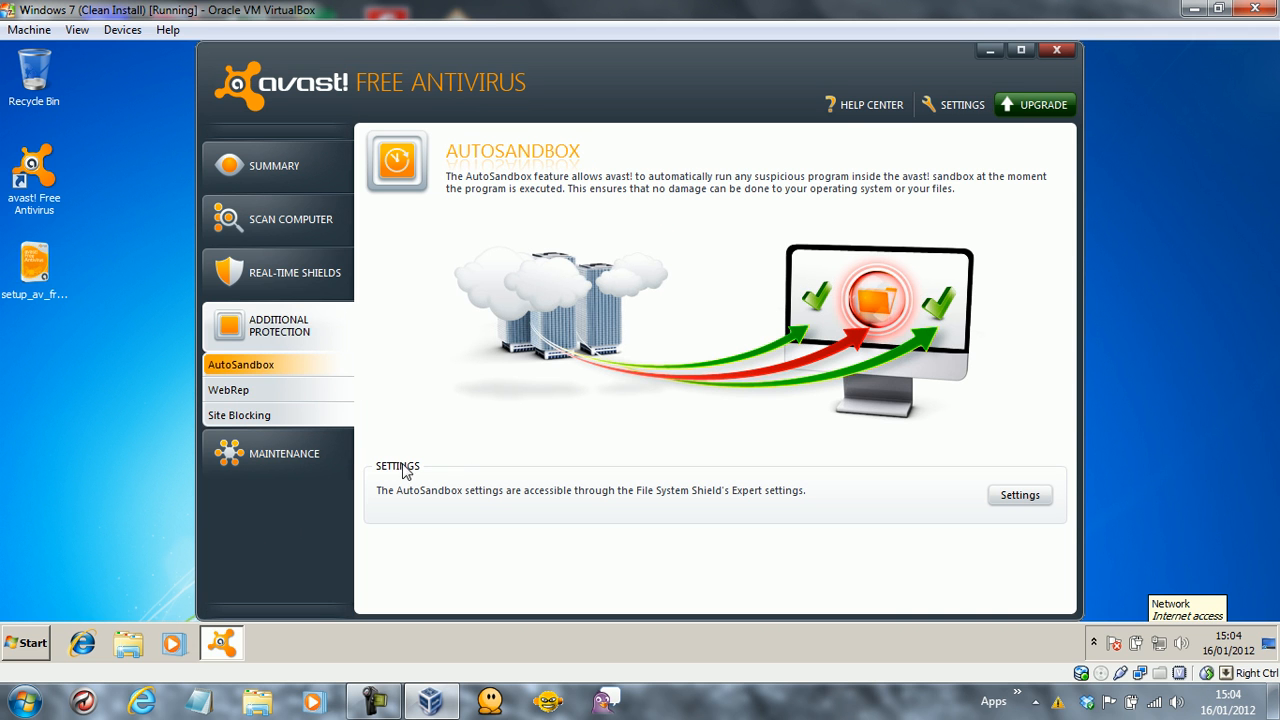
pyautogui.click(307, 394)
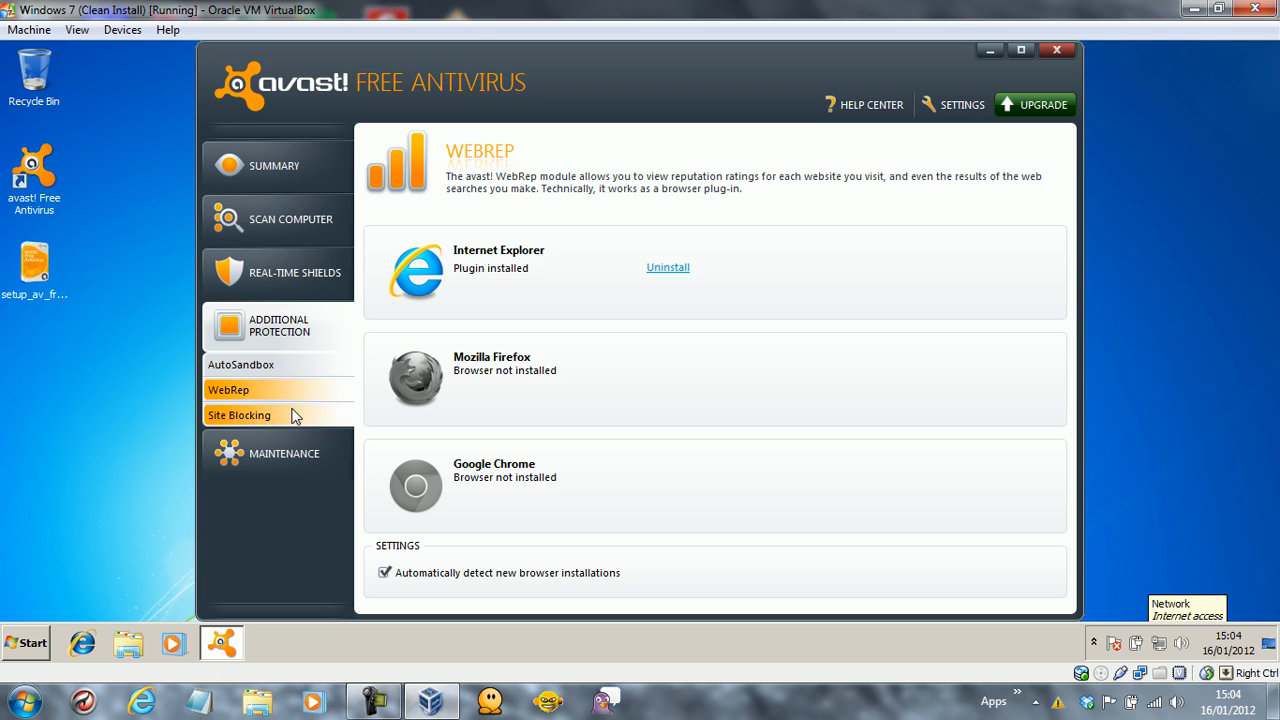
pyautogui.click(286, 416)
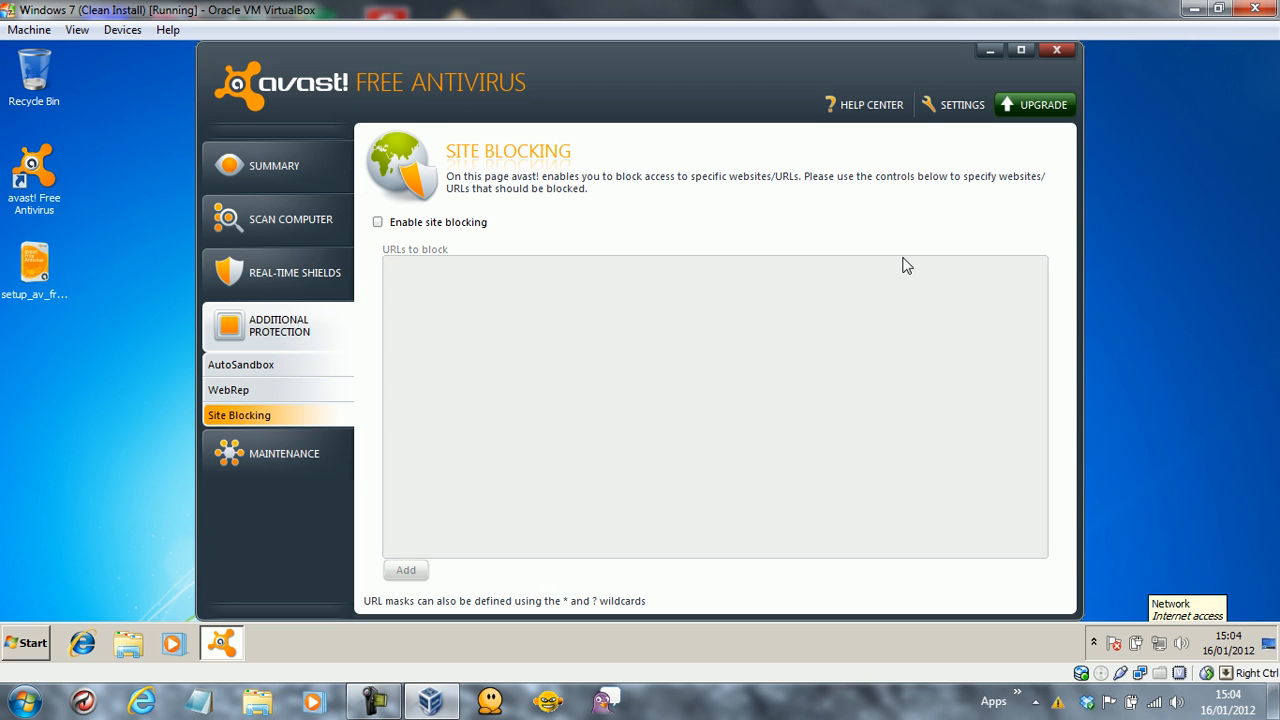
pyautogui.click(430, 224)
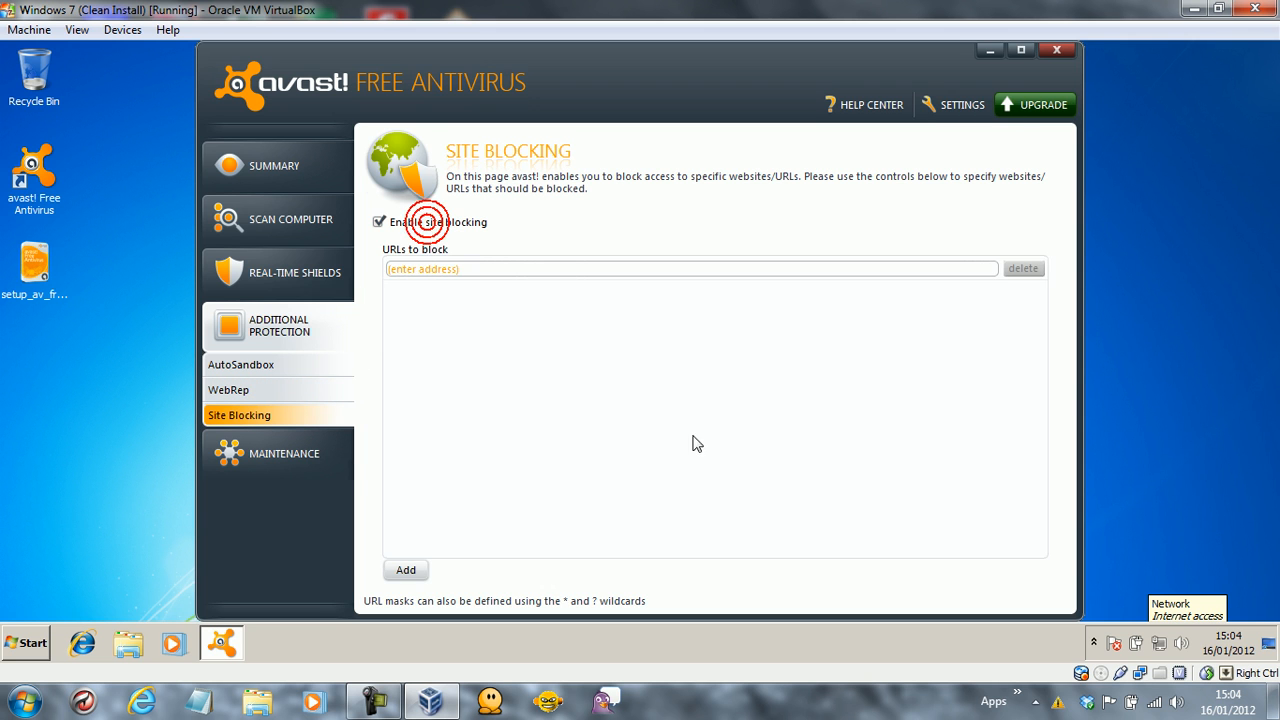
pyautogui.click(438, 226)
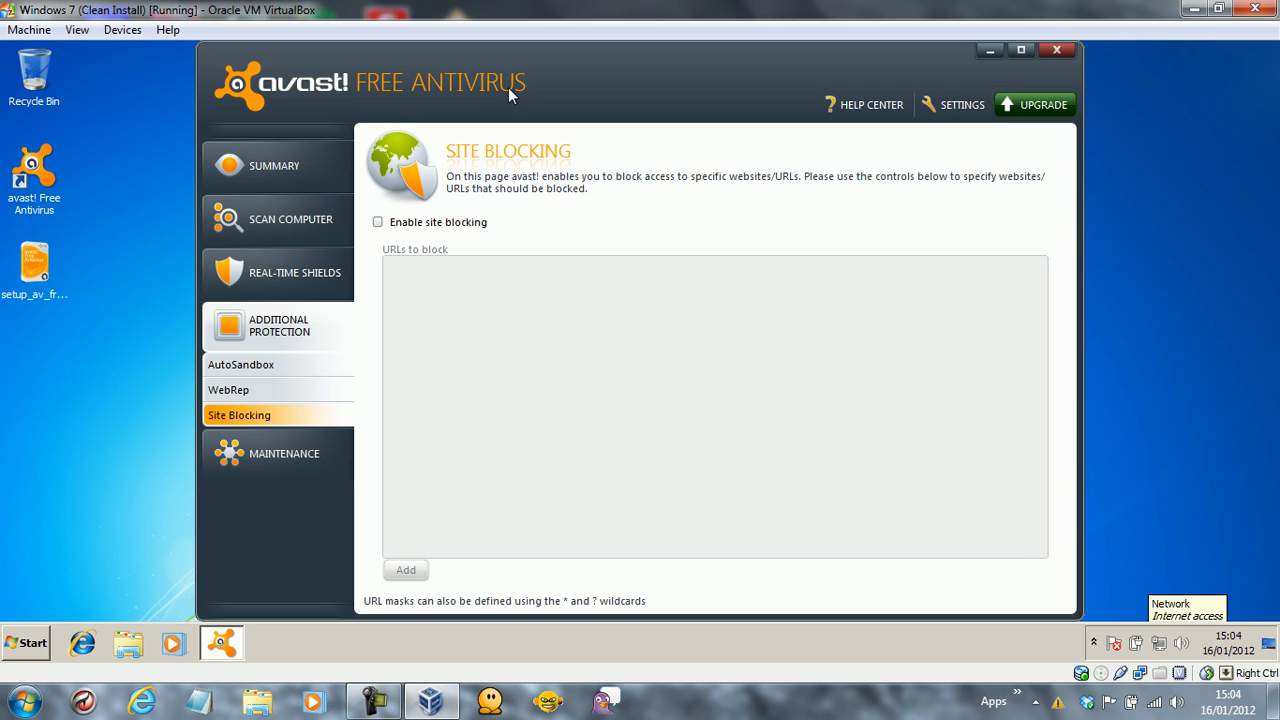
pyautogui.click(256, 388)
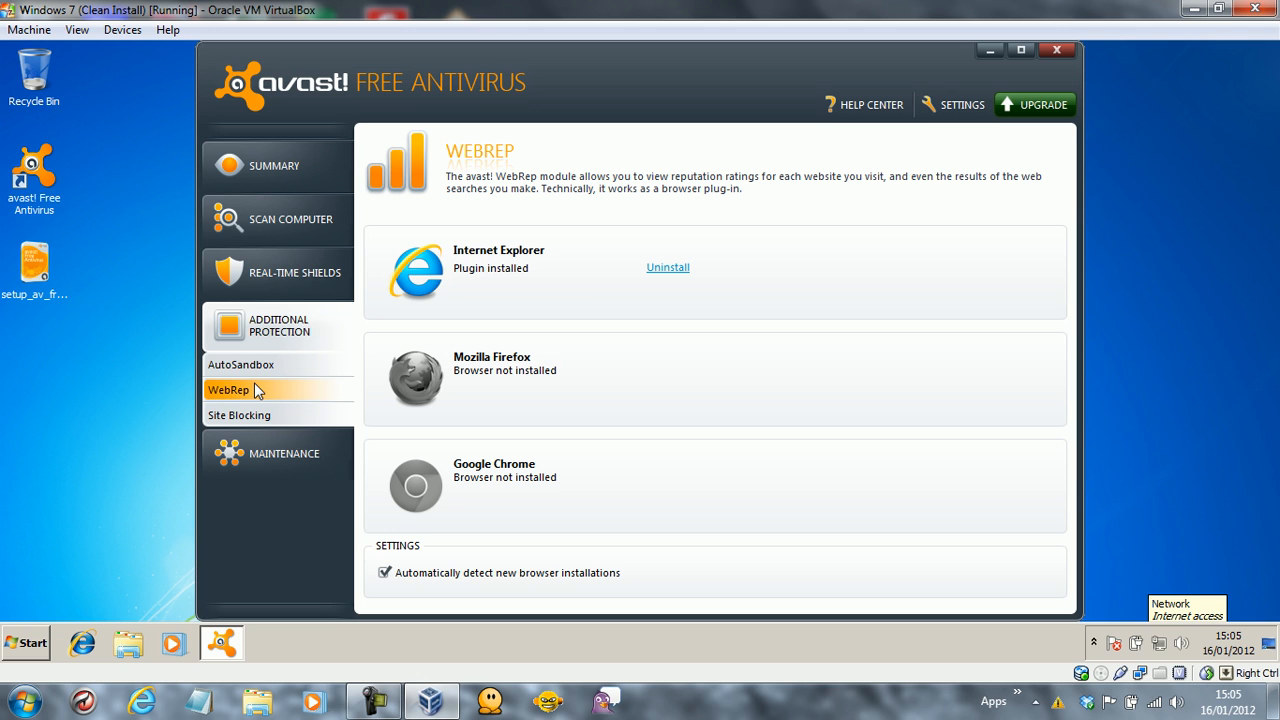
pyautogui.click(245, 365)
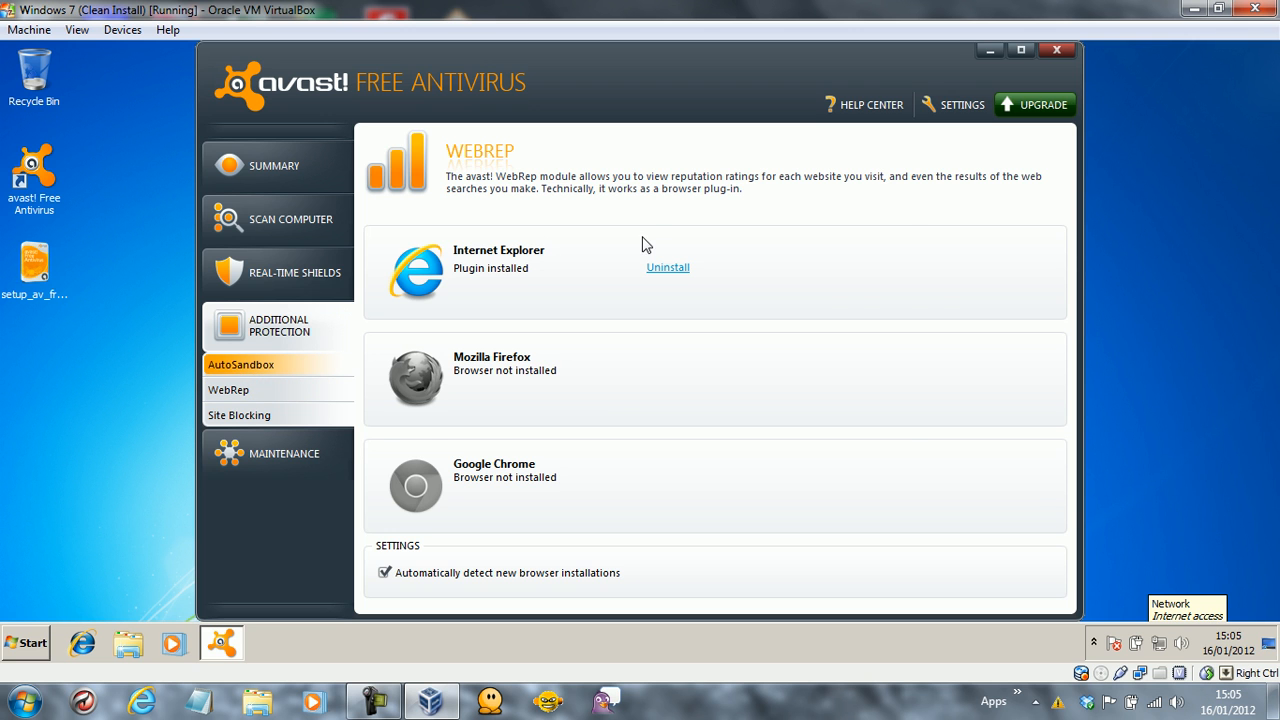
# Close avast! and launch Internet Explorer, letting the google.co.uk home page load.
pyautogui.click(1052, 52)
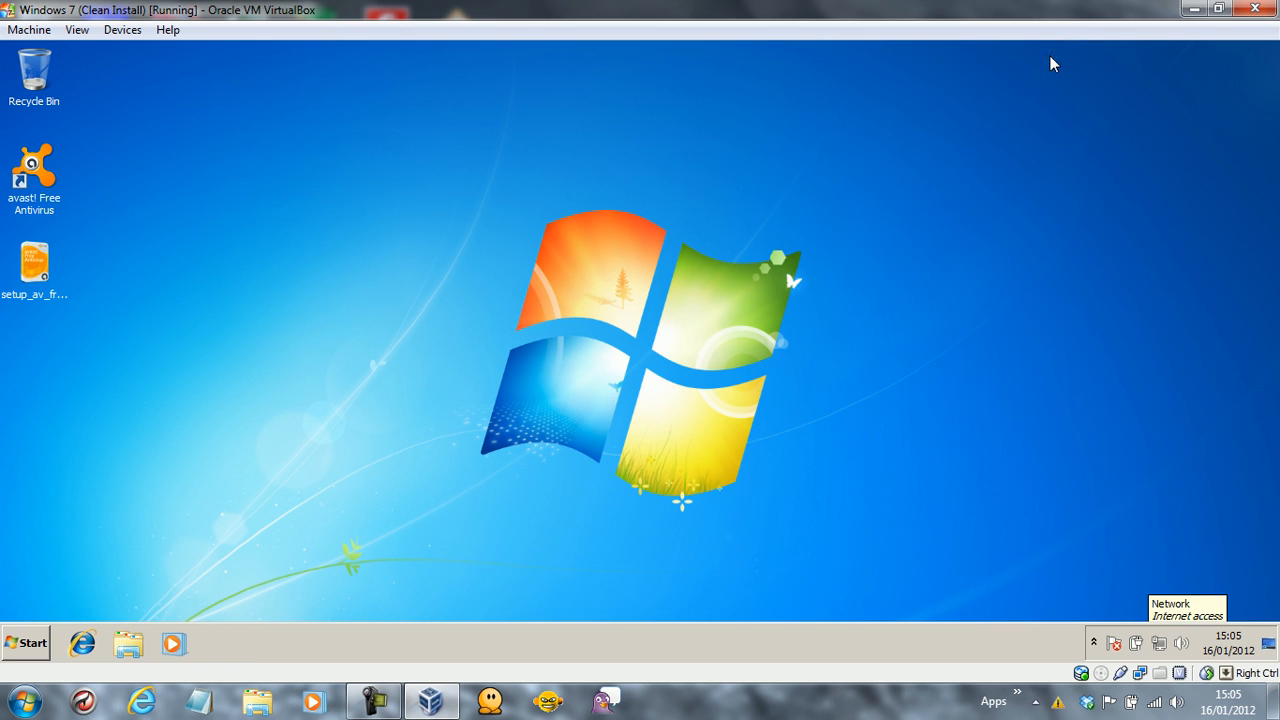
pyautogui.click(82, 643)
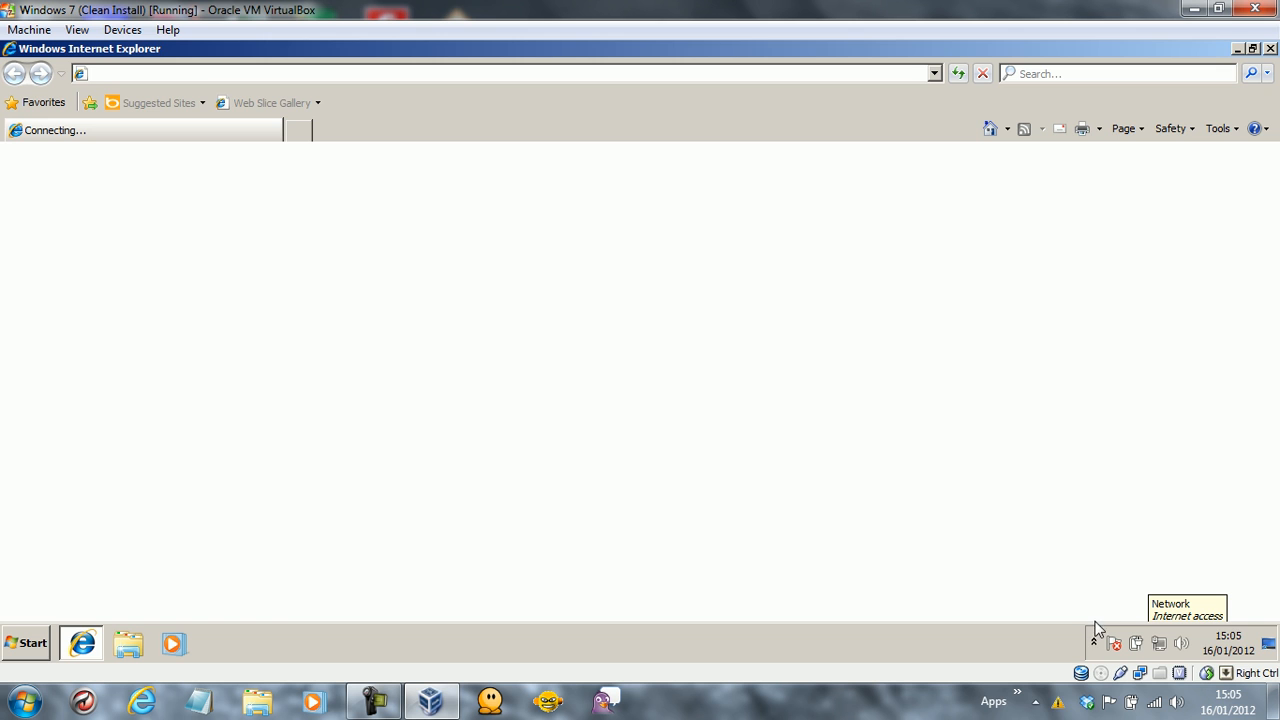
pyautogui.click(1049, 693)
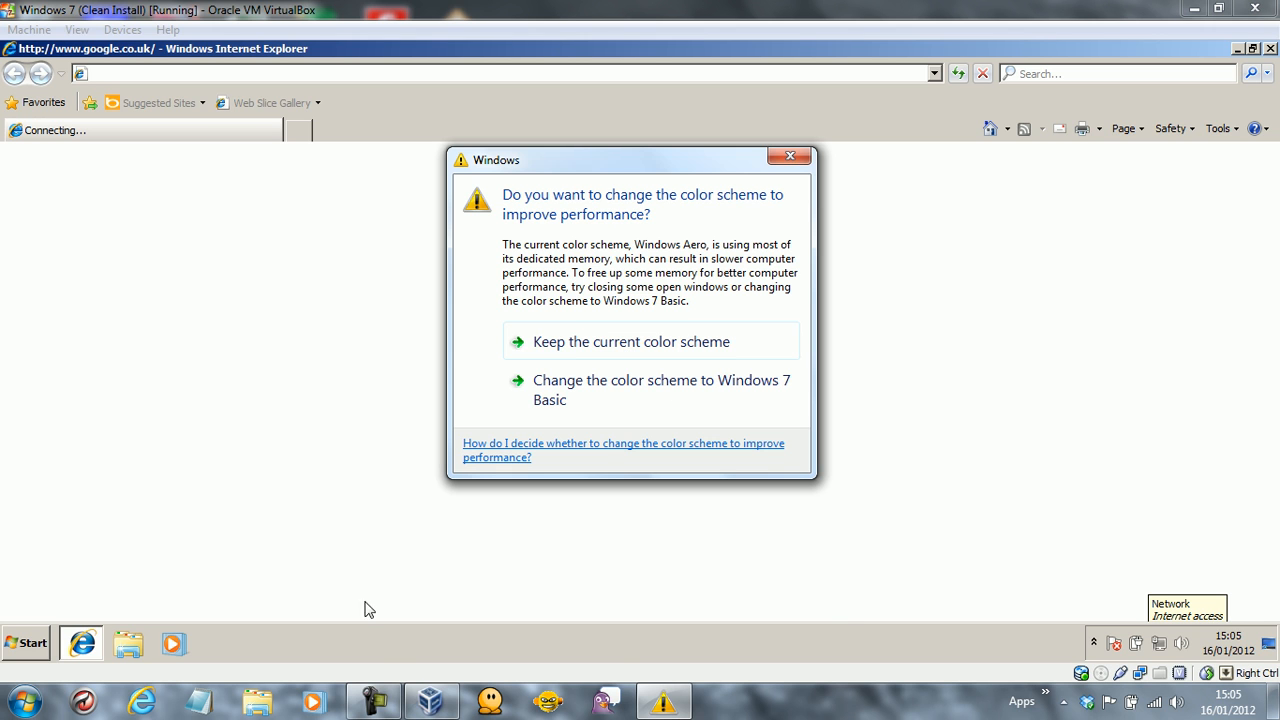
pyautogui.click(373, 700)
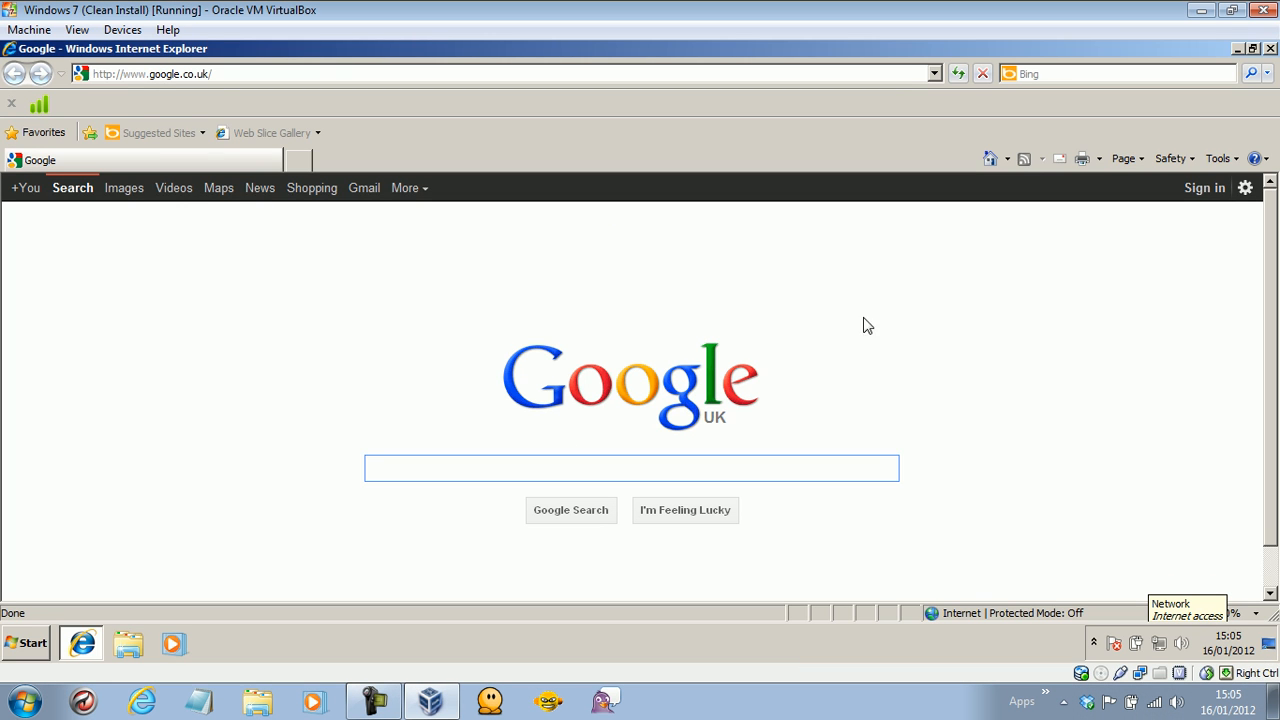
pyautogui.click(301, 349)
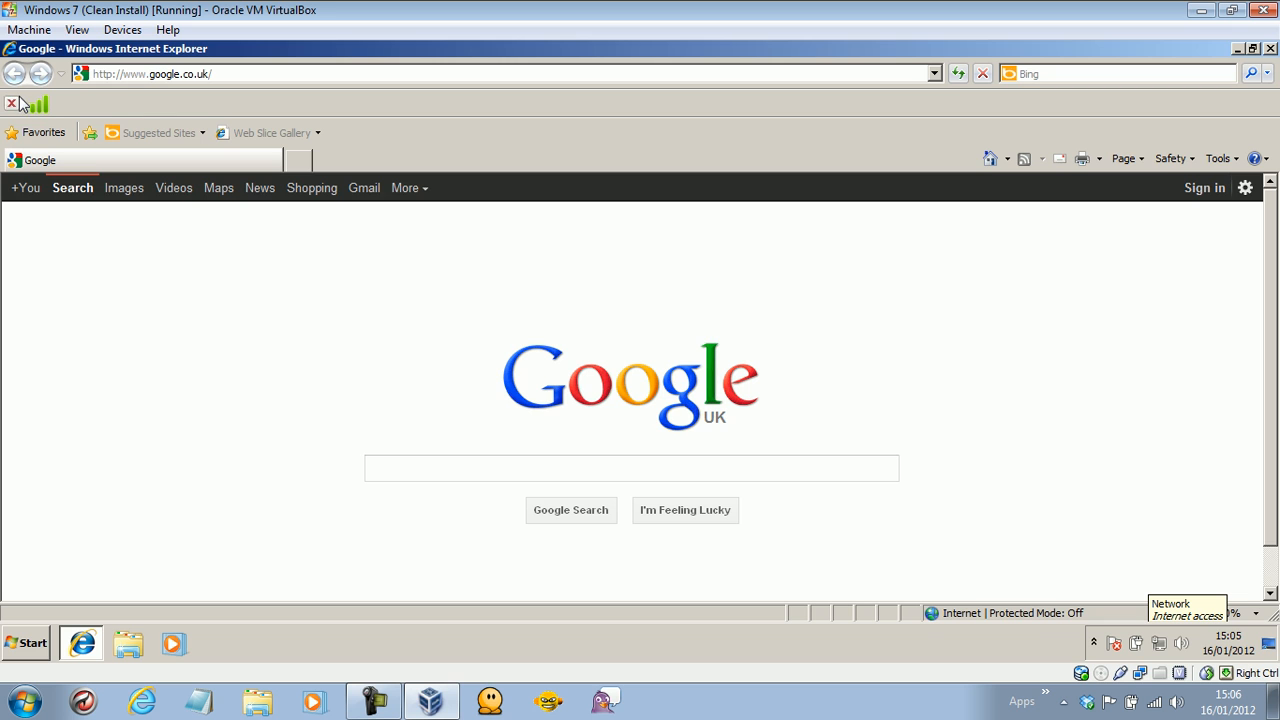
# Start entering a query in Google's search box, erasing the mistyped letters.
pyautogui.click(316, 388)
pyautogui.click(428, 464)
pyautogui.write('msd')
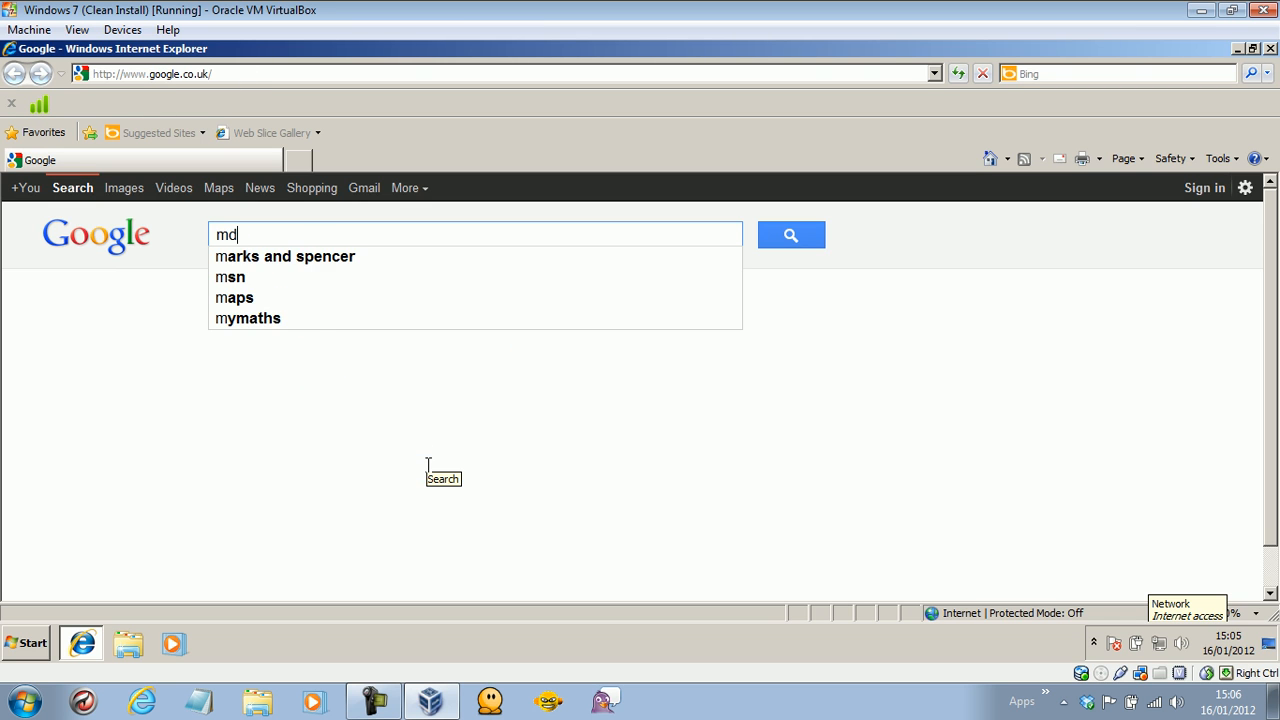
pyautogui.press('BackSpace')
# Disable avast! shields for 1 hour from the tray icon, then search Google for 'mdl'.
pyautogui.click(1063, 702)
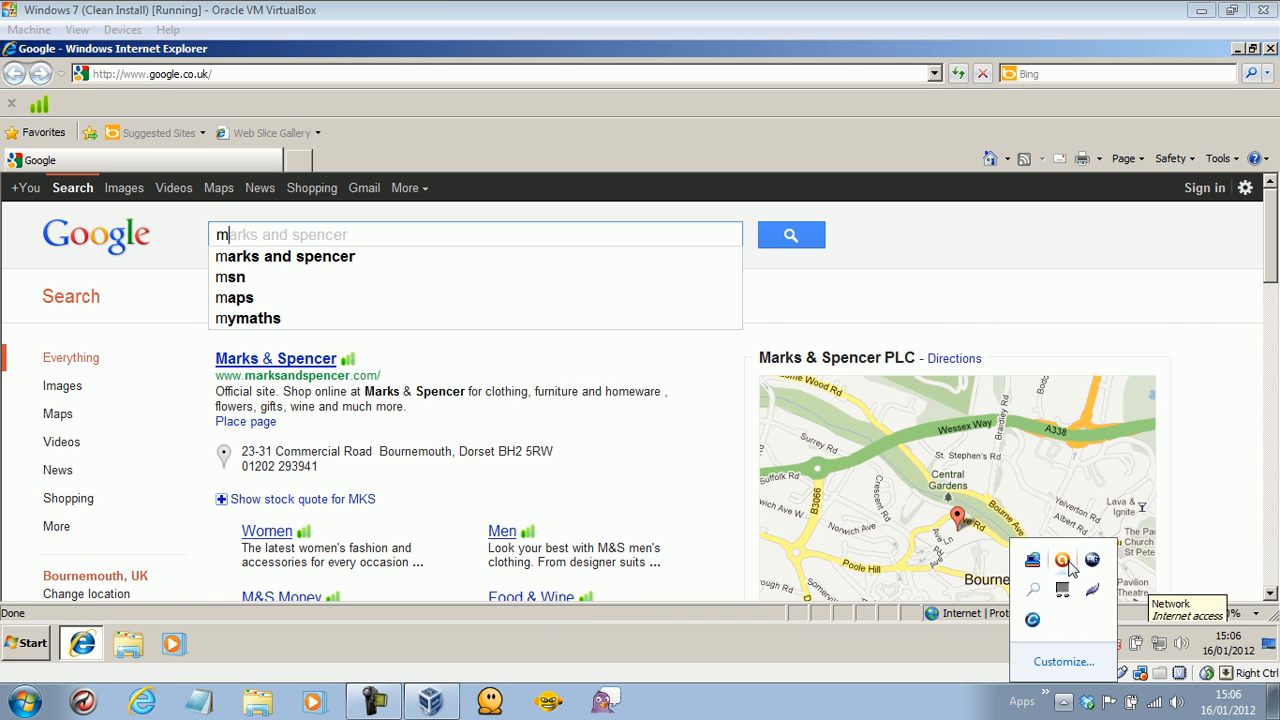
pyautogui.rightClick(1066, 563)
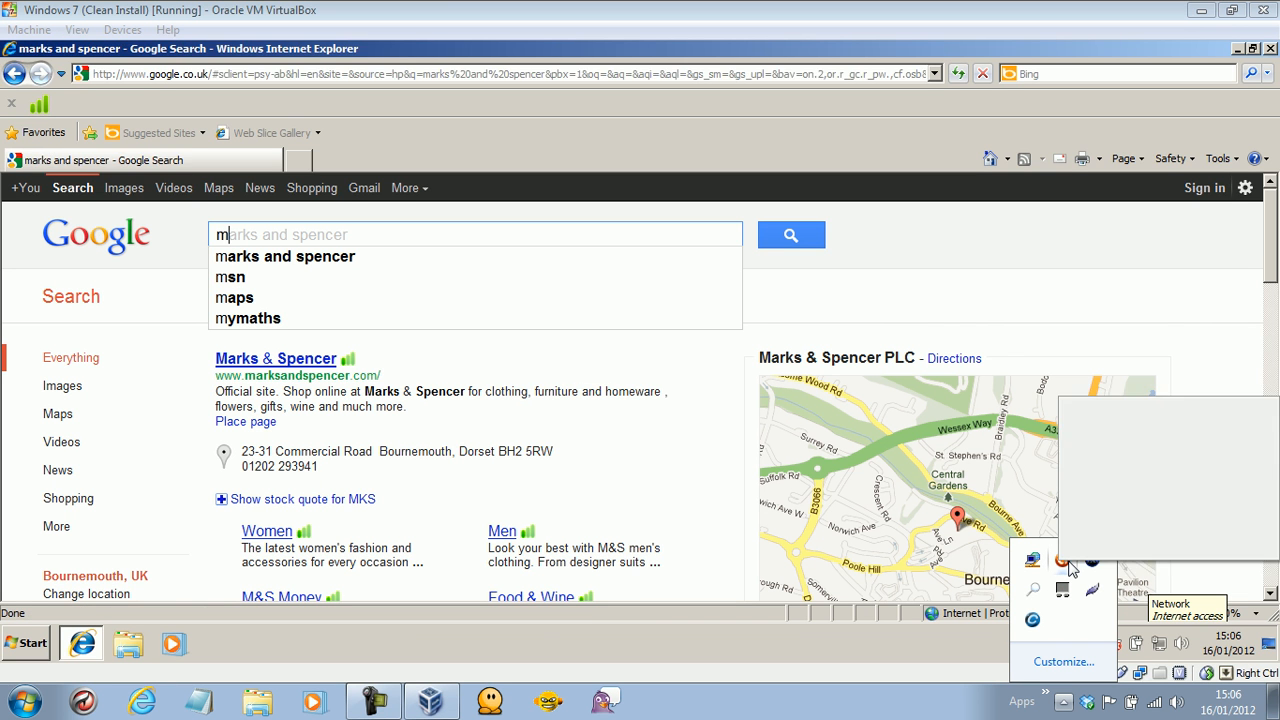
pyautogui.moveTo(1125, 437)
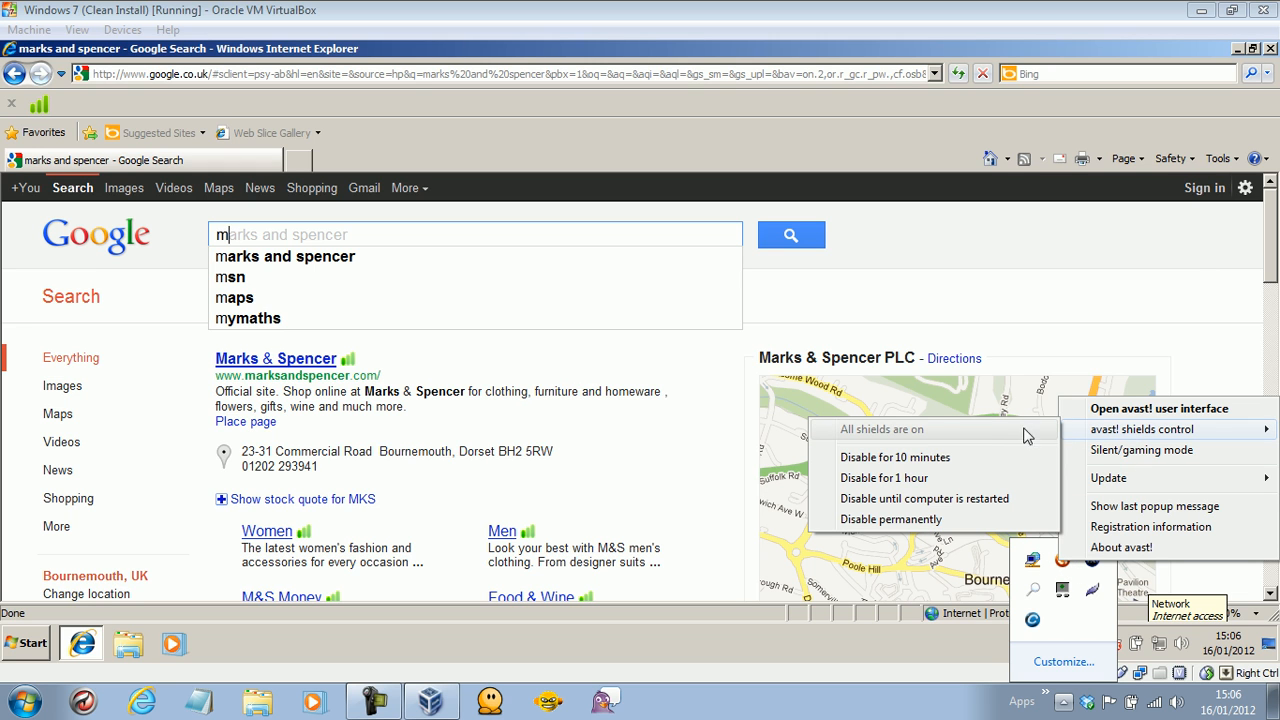
pyautogui.click(868, 476)
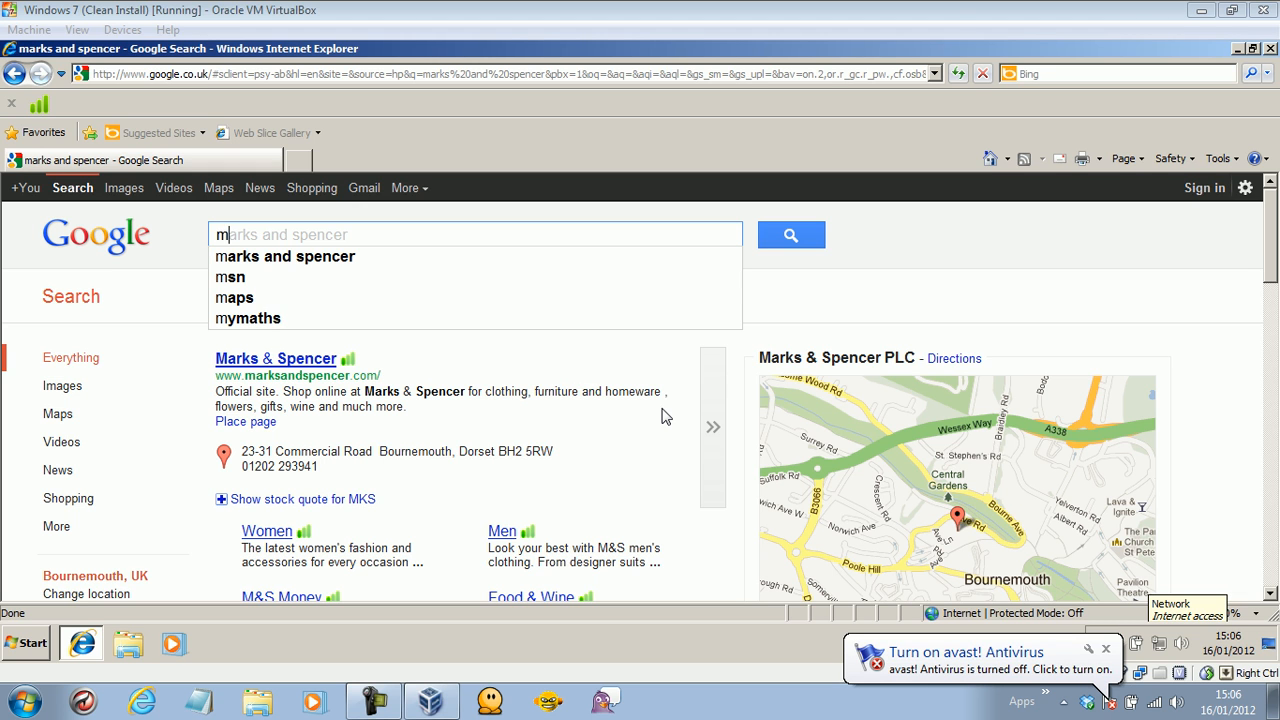
pyautogui.click(362, 238)
pyautogui.write('mdl')
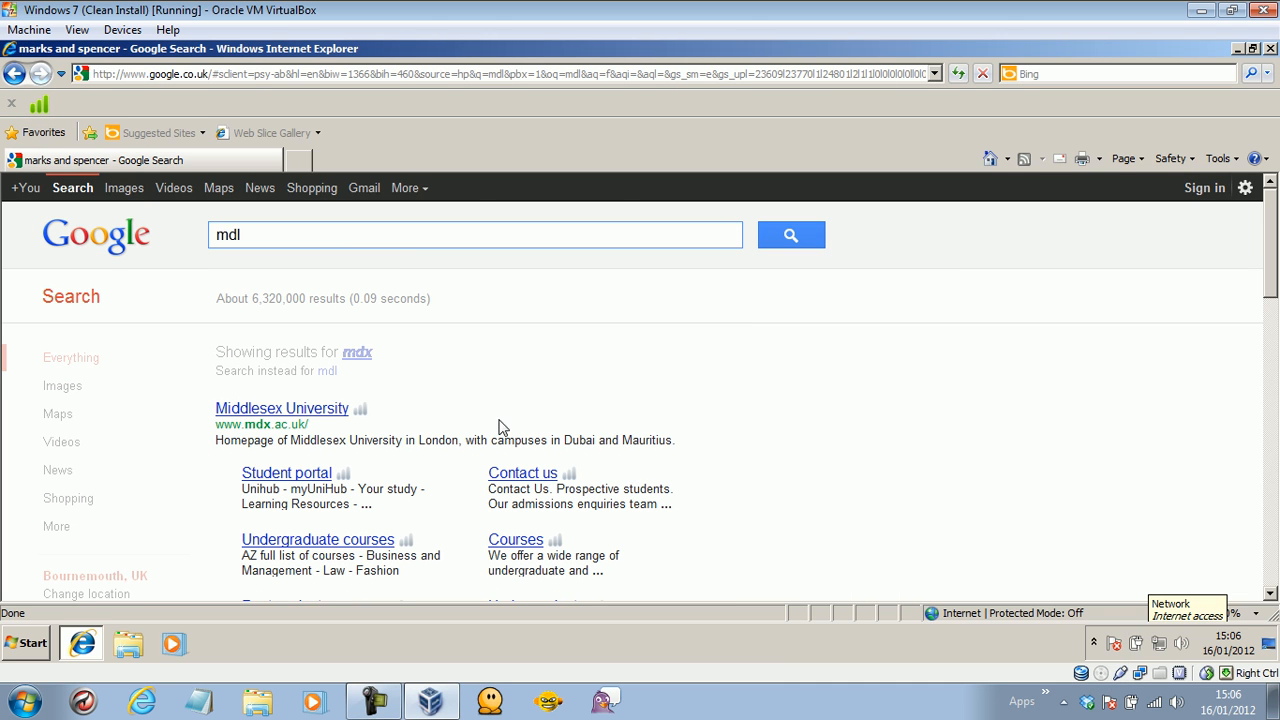
# Search Google for 'malware domain list' and open the Malware Domain List website.
pyautogui.click(287, 233)
pyautogui.click(808, 233)
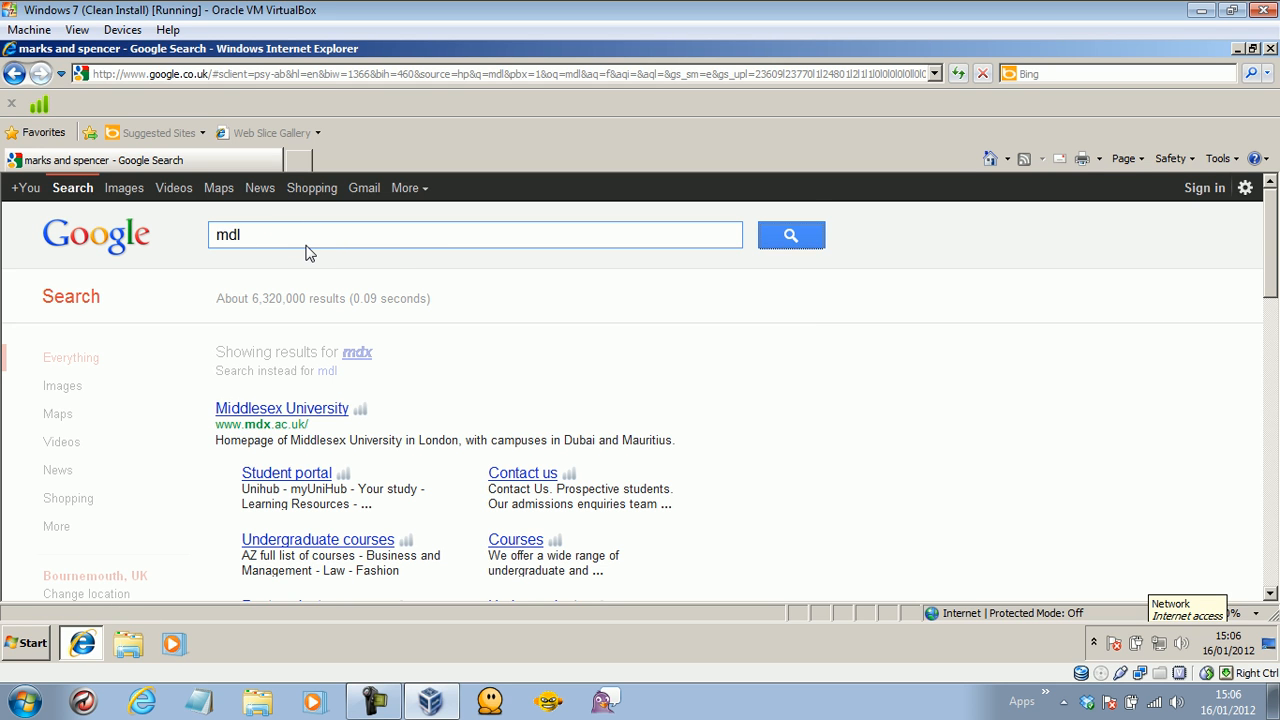
pyautogui.moveTo(262, 232); pyautogui.dragTo(180, 237)
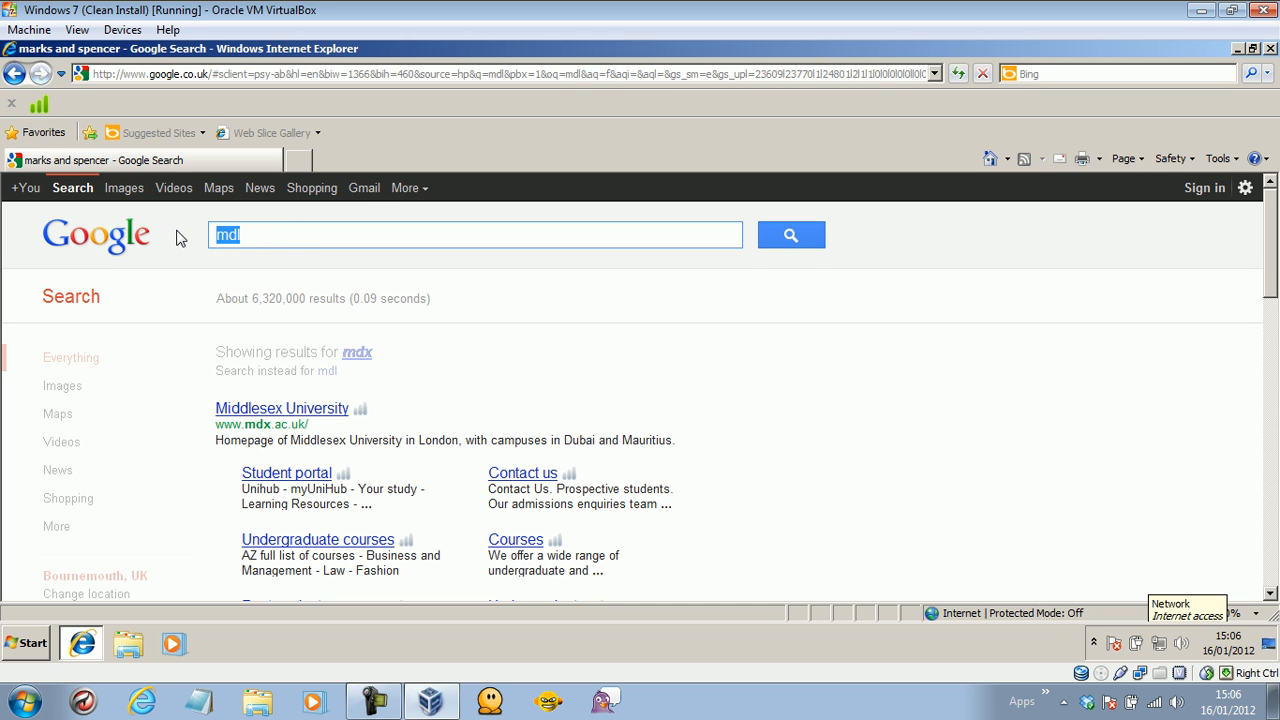
pyautogui.write('malware domain')
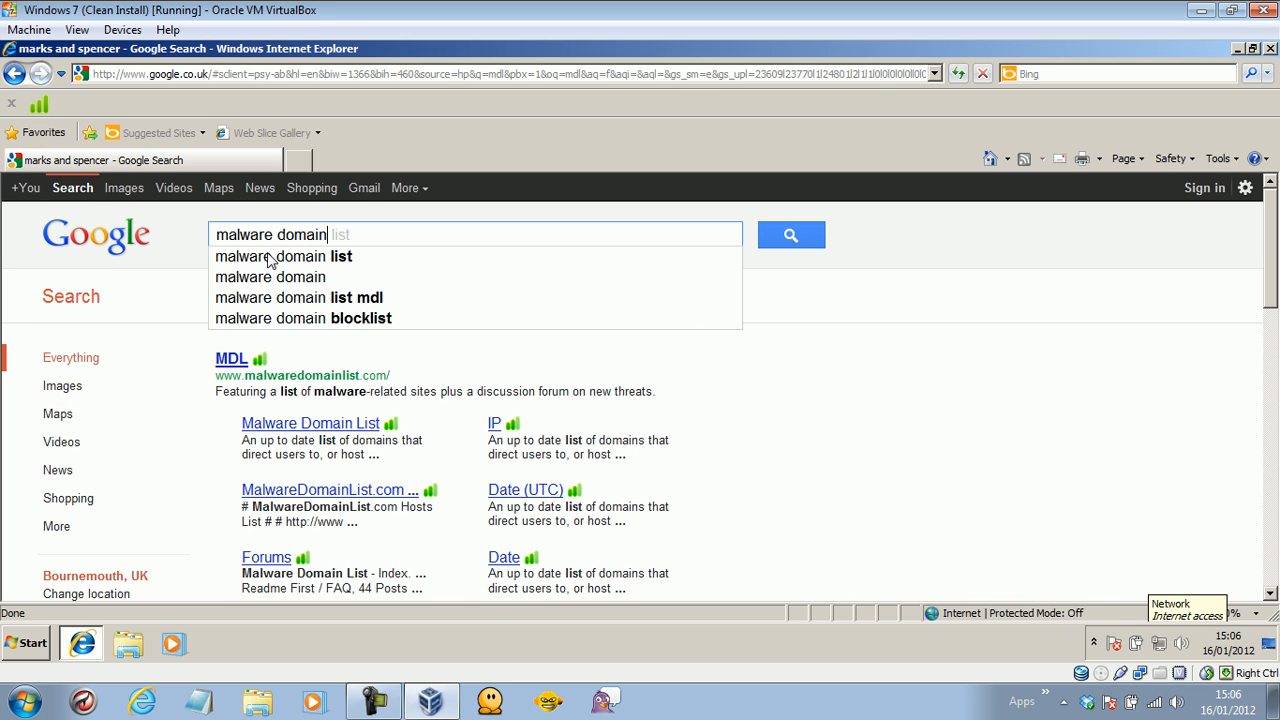
pyautogui.click(226, 361)
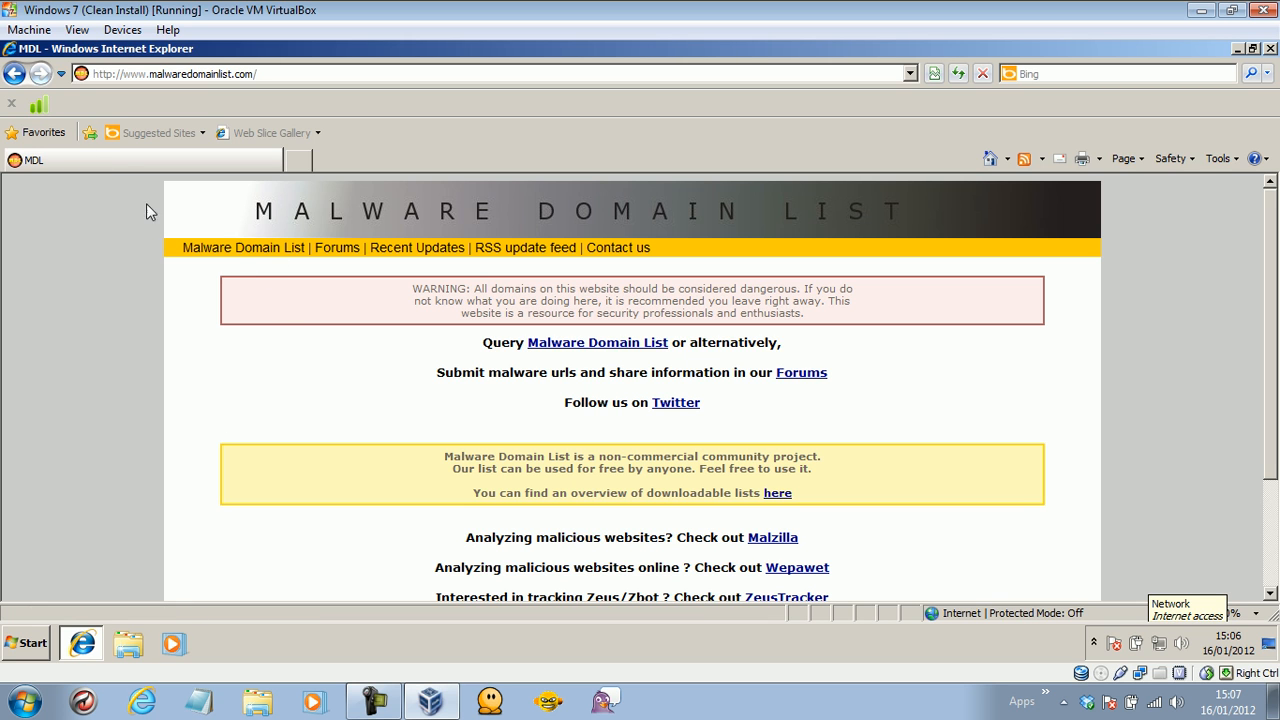
# Rate the site in avast WebRep with the best (green) rating, category IT/Download, and submit the vote.
pyautogui.click(40, 103)
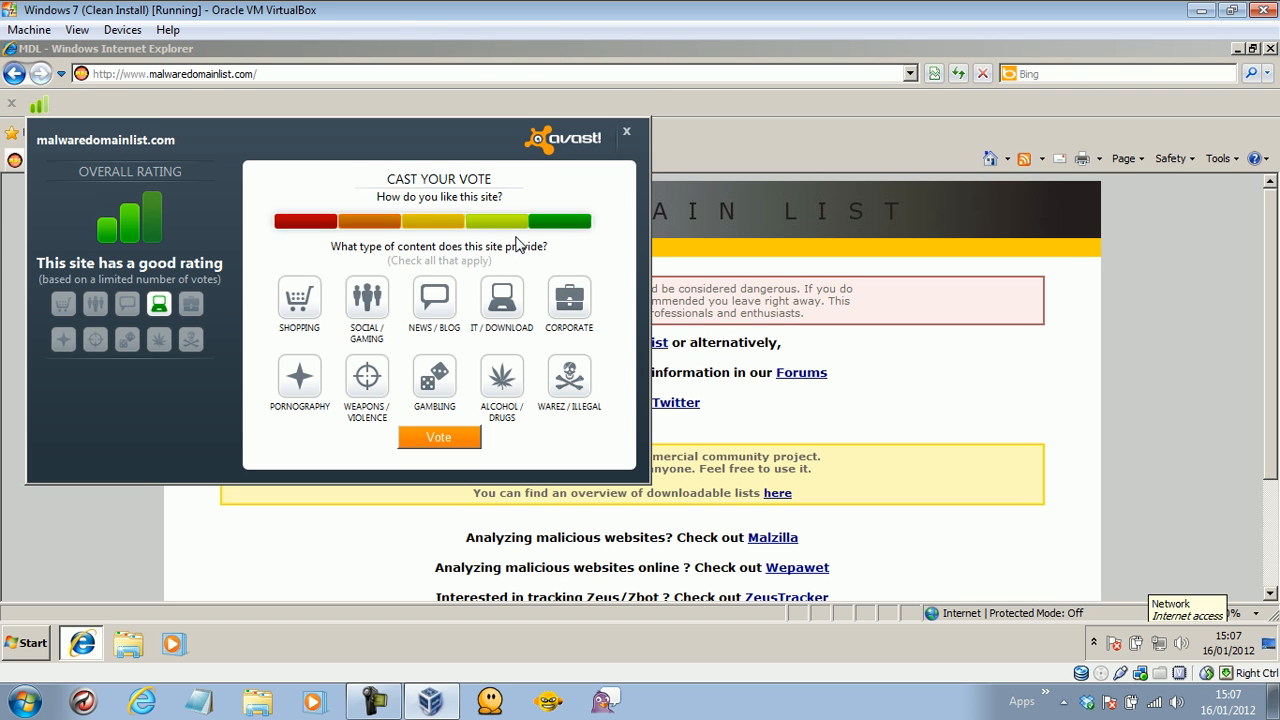
pyautogui.click(560, 221)
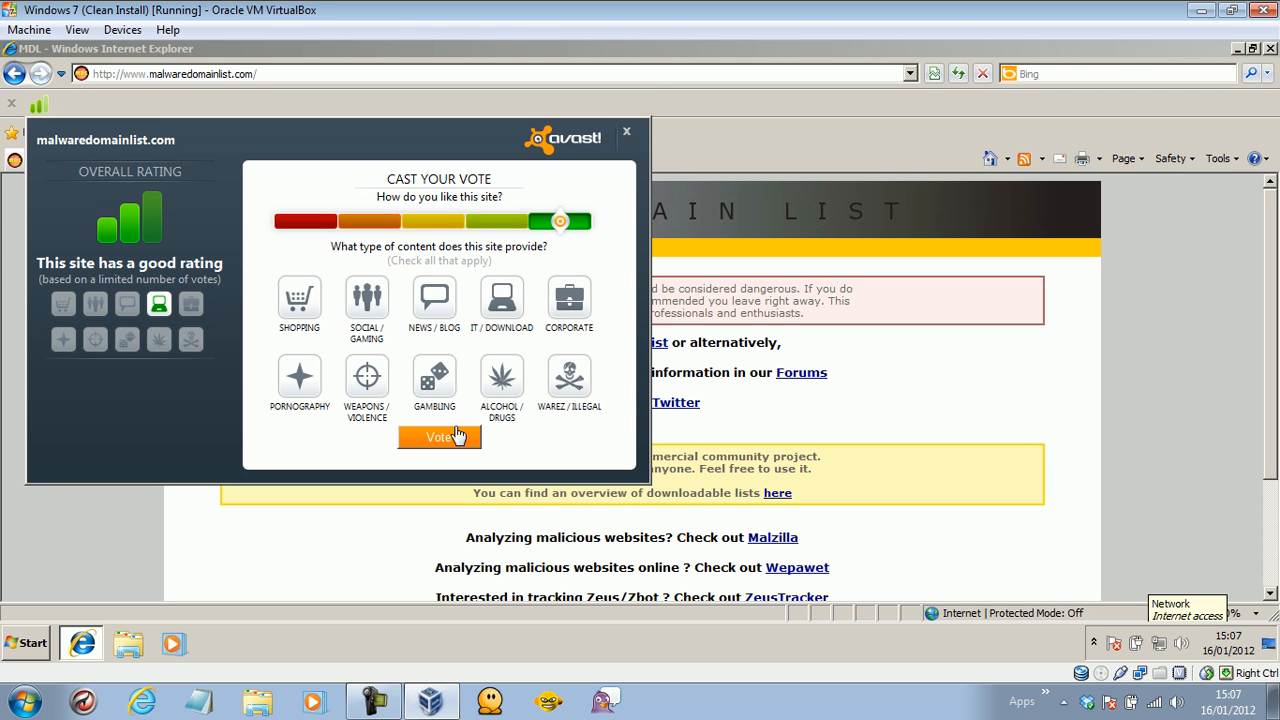
pyautogui.click(292, 310)
pyautogui.click(362, 308)
pyautogui.click(428, 305)
pyautogui.click(510, 306)
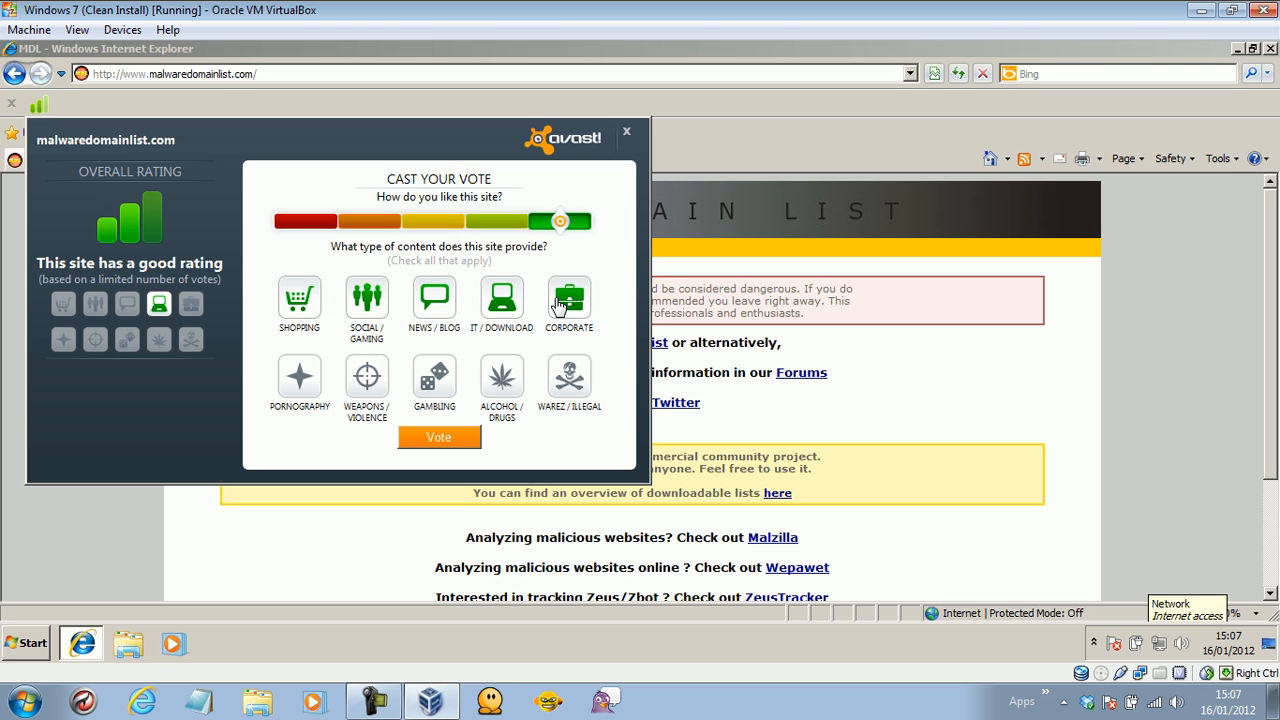
pyautogui.click(434, 300)
pyautogui.click(299, 300)
pyautogui.click(367, 300)
pyautogui.click(452, 438)
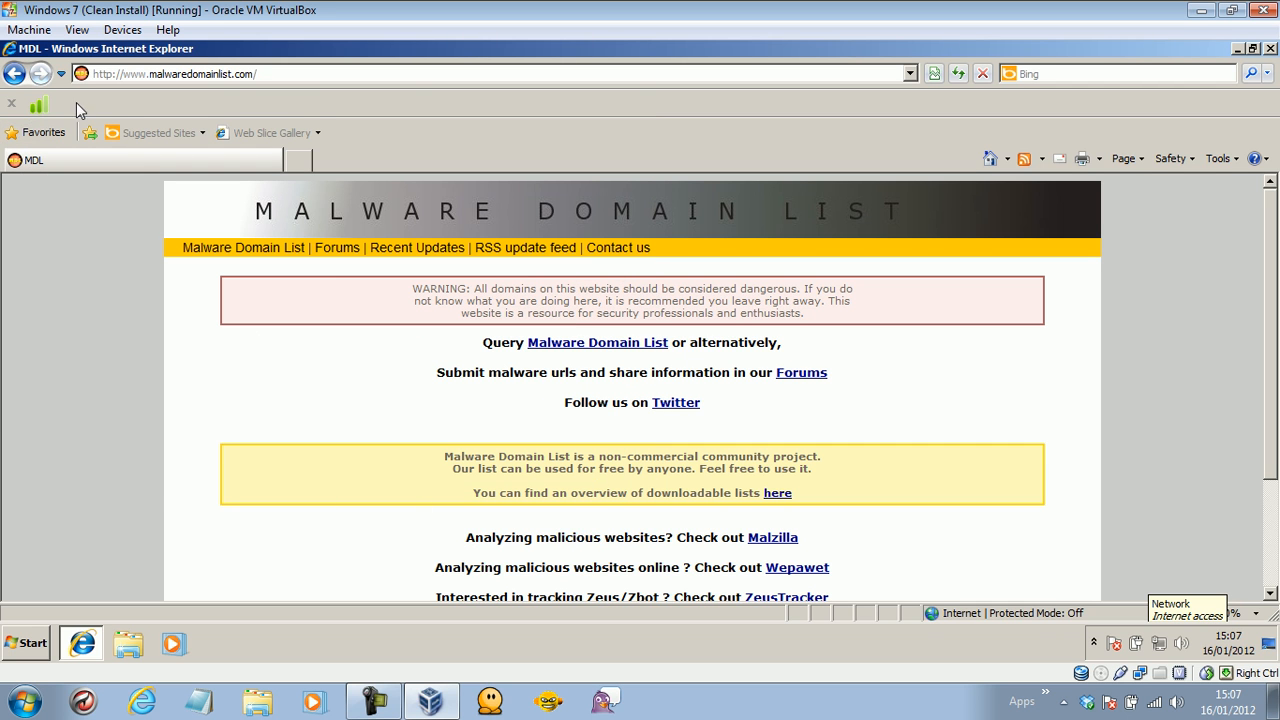
# Open the full Malware Domain List and load writer.karakunt.com/w.php?f=25&e=2 in a new tab.
pyautogui.click(224, 251)
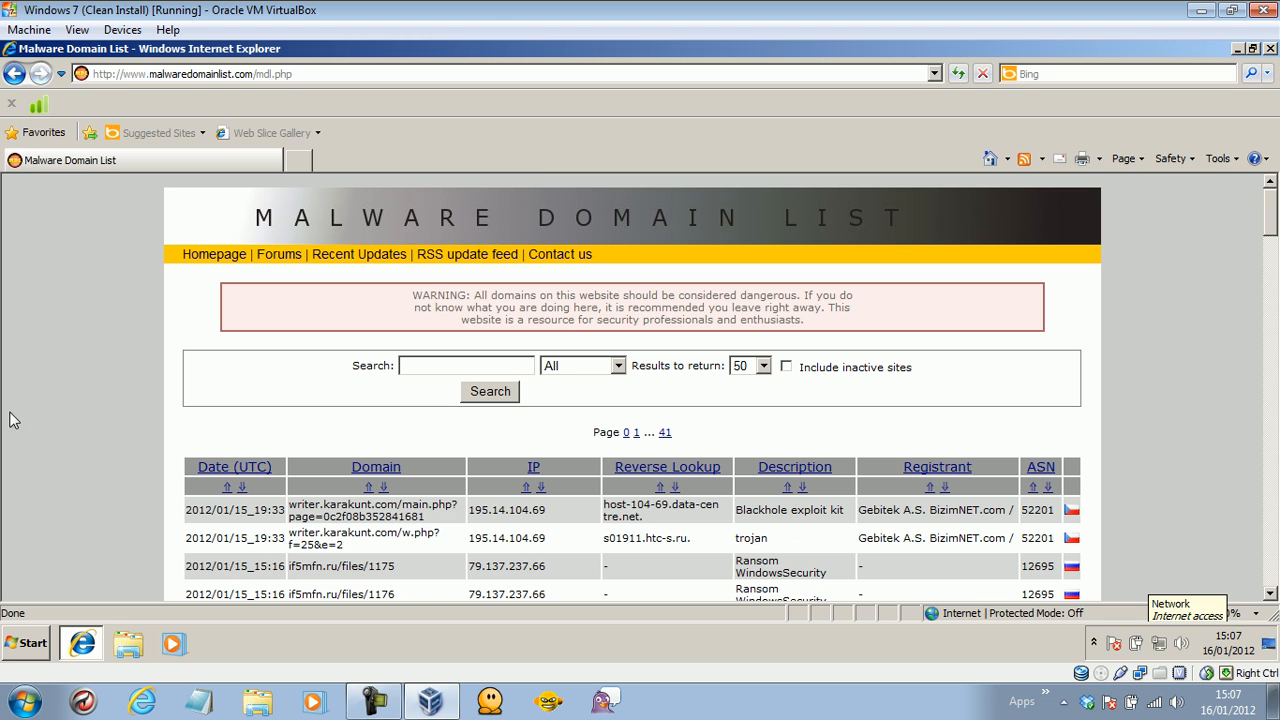
pyautogui.moveTo(352, 550); pyautogui.dragTo(310, 538)
pyautogui.rightClick(341, 537)
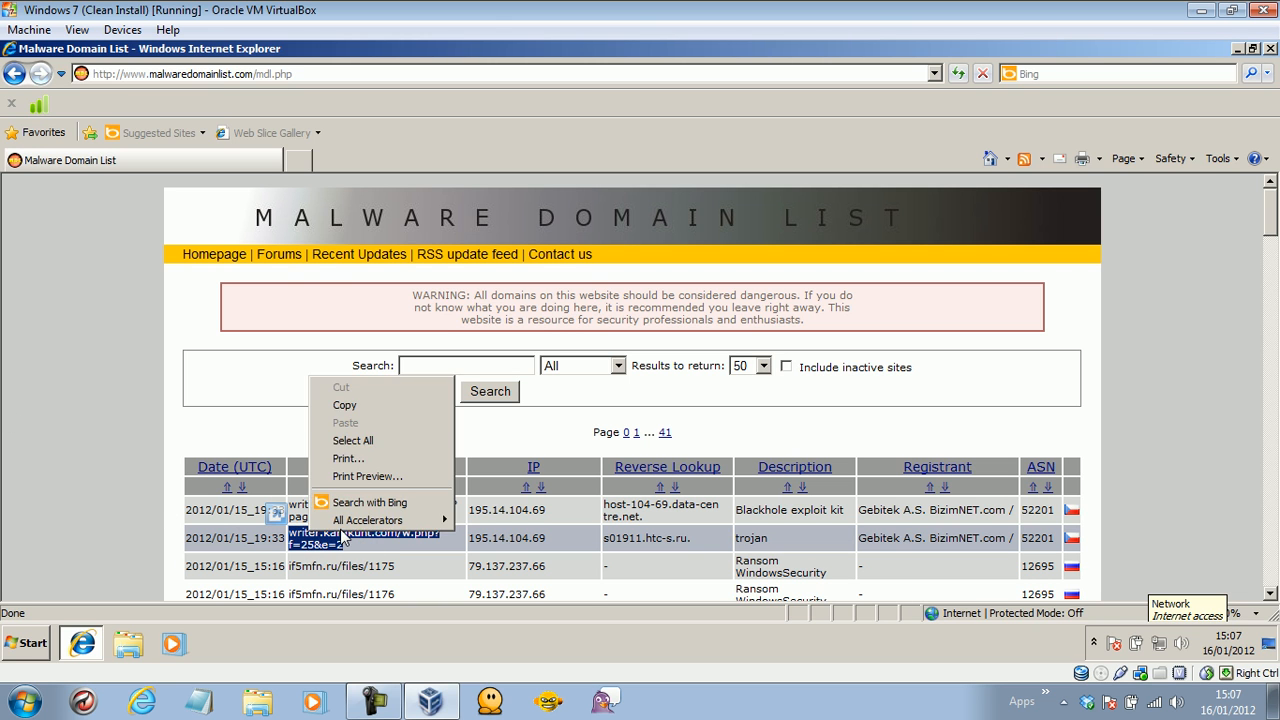
pyautogui.click(335, 405)
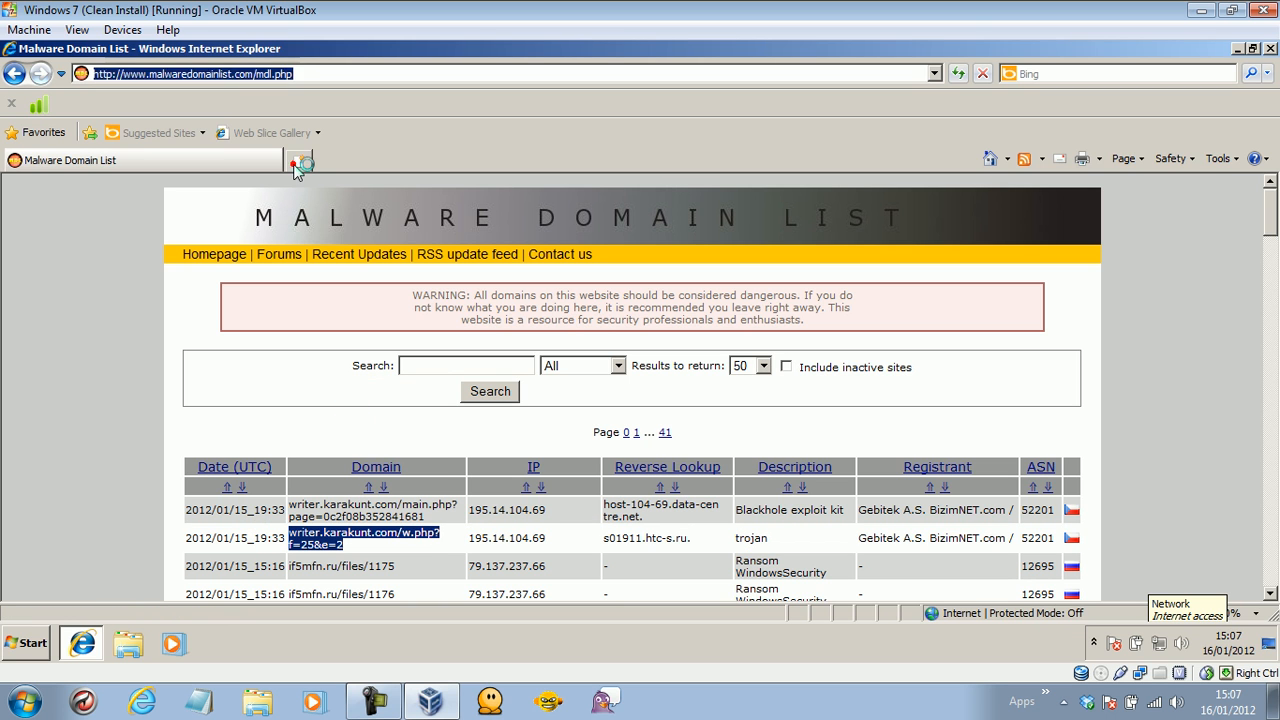
pyautogui.click(298, 161)
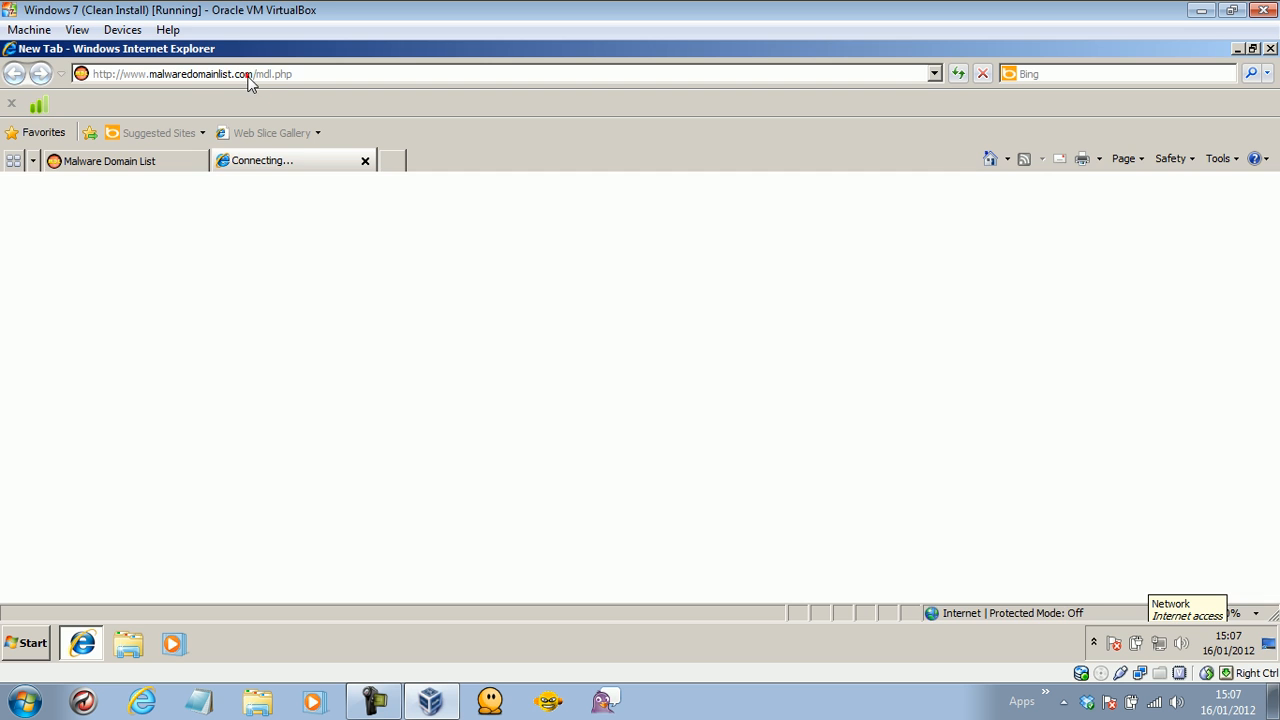
pyautogui.click(264, 74)
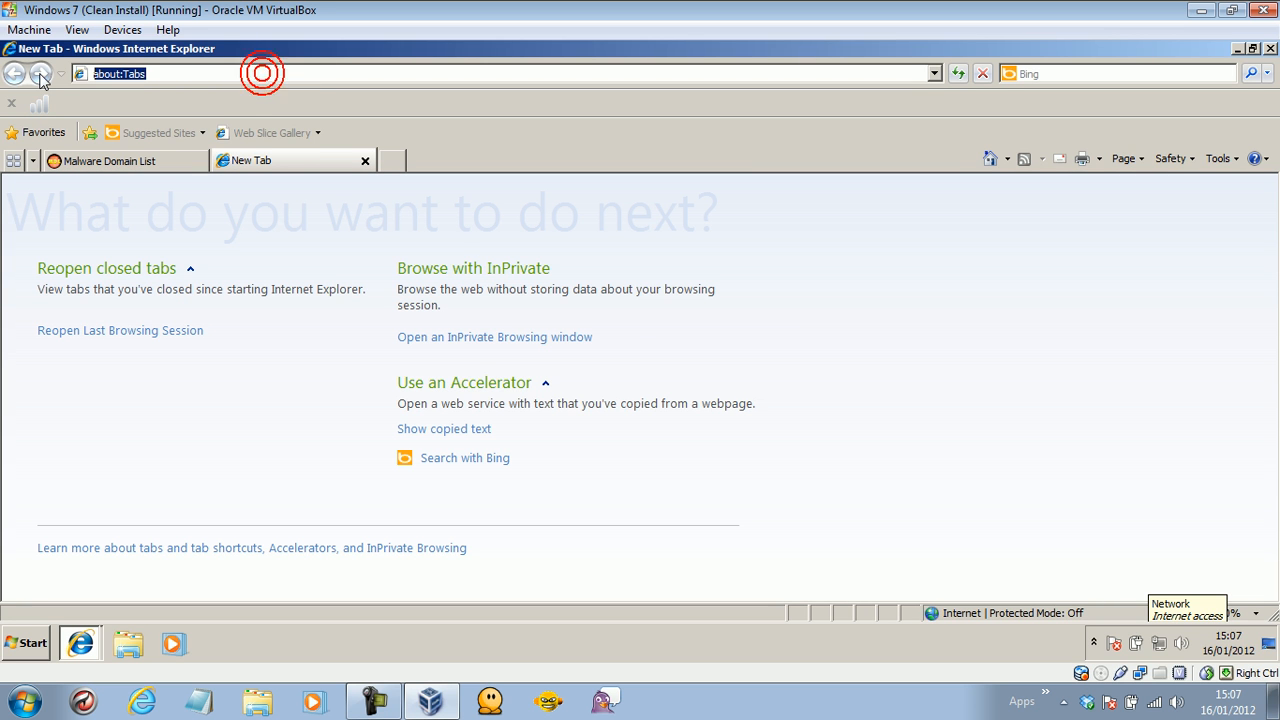
pyautogui.hotkey('ctrl', 'v')
pyautogui.press('Return')
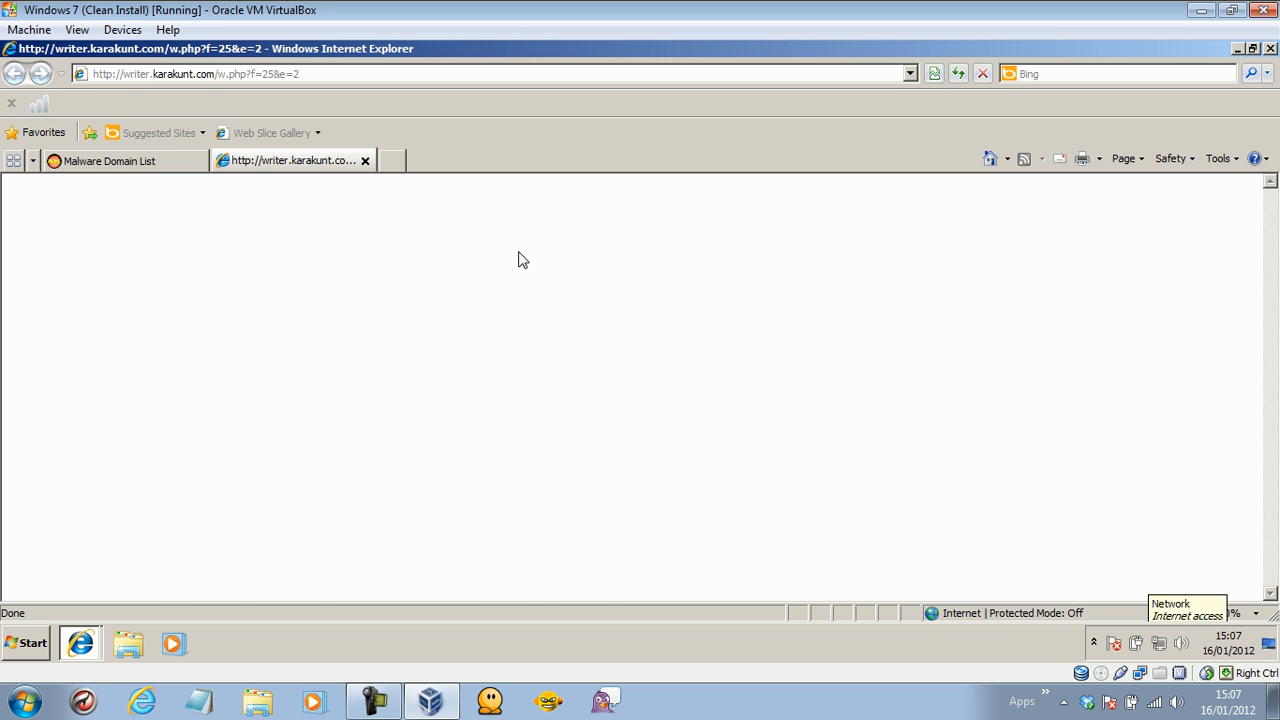
# Load the listed if5mfn.ru/files/1175 address in the second tab.
pyautogui.click(142, 163)
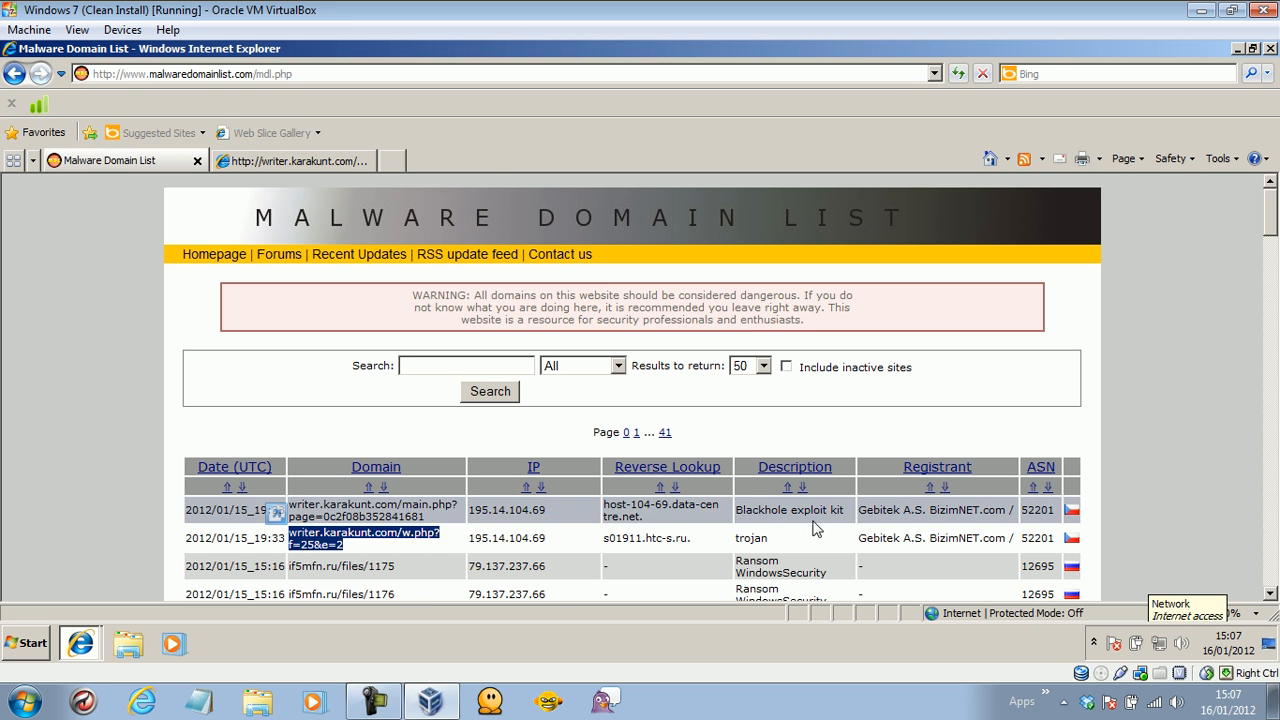
pyautogui.moveTo(420, 566); pyautogui.dragTo(308, 570)
pyautogui.rightClick(308, 570)
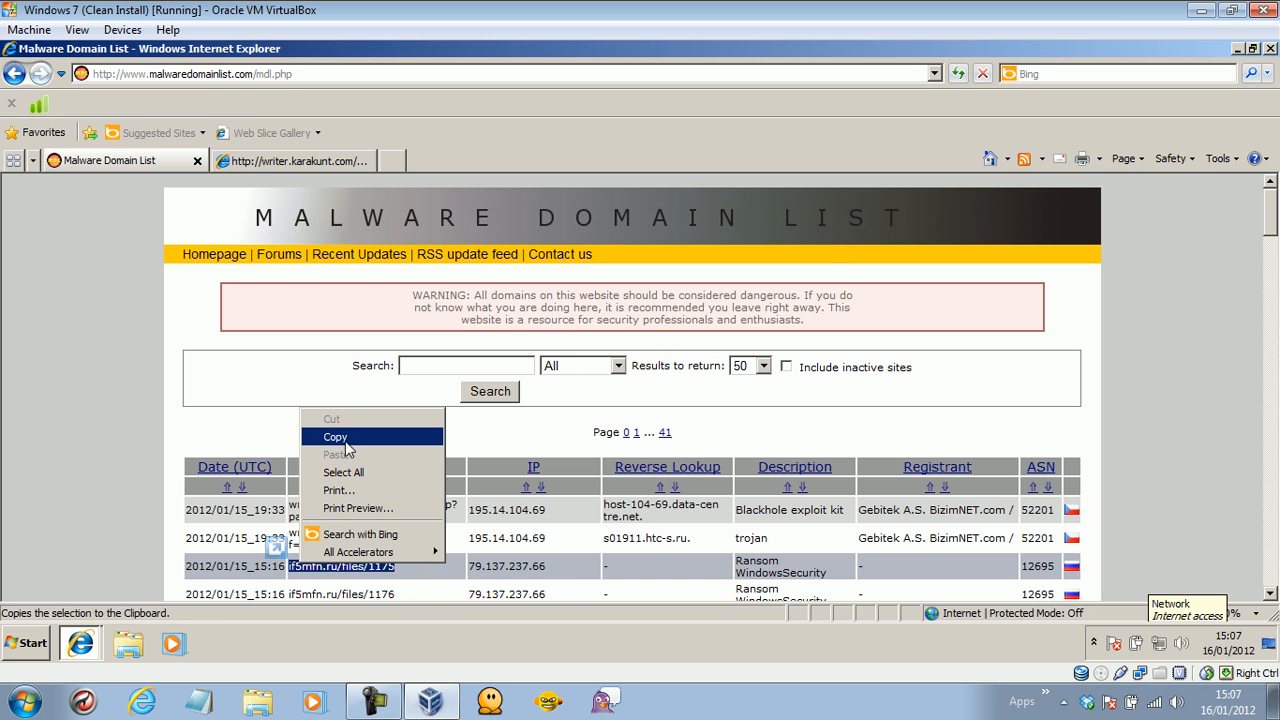
pyautogui.click(345, 438)
pyautogui.click(280, 163)
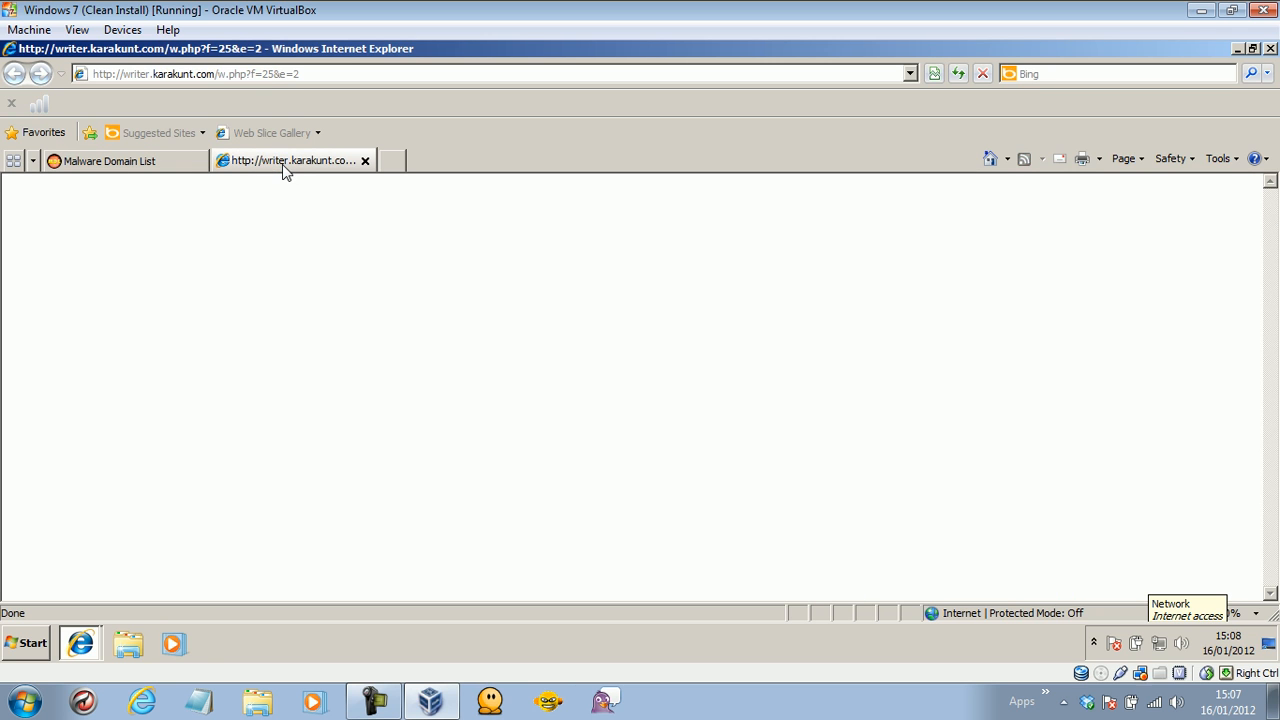
pyautogui.click(260, 76)
pyautogui.hotkey('ctrl', 'v')
pyautogui.press('Return')
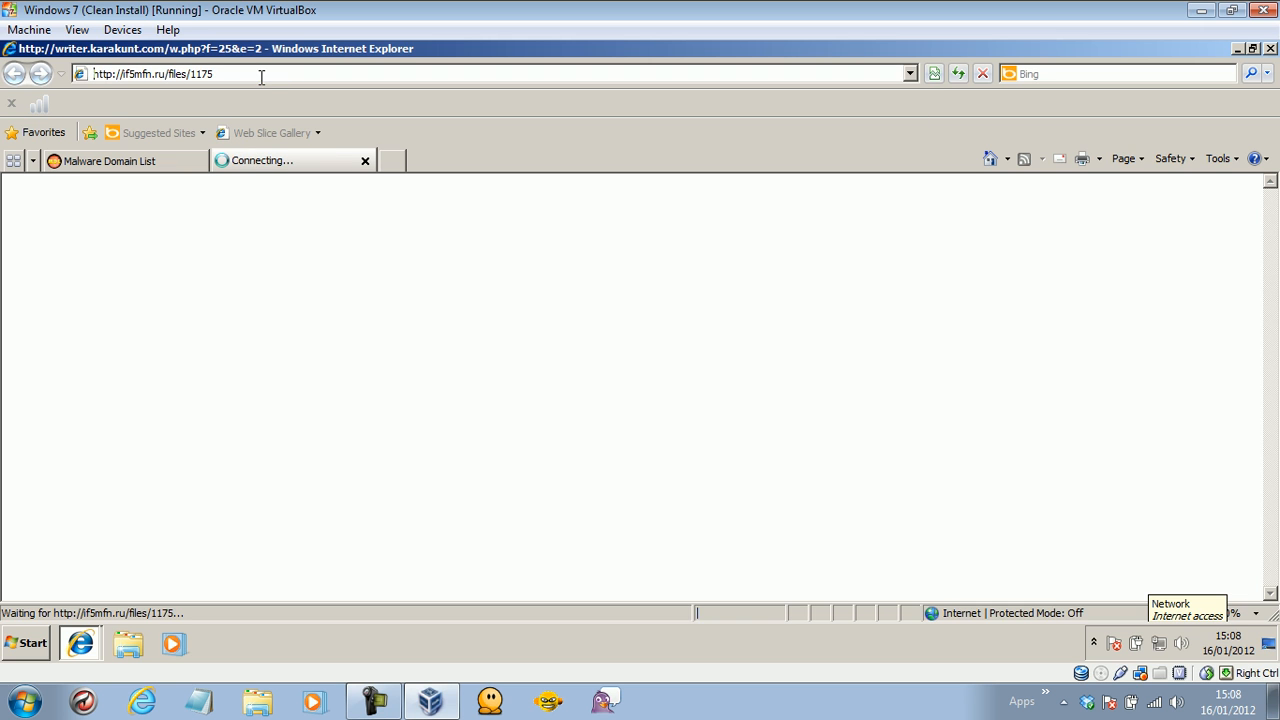
# Load the if5mfn.ru/files/1176 address from further down the list in the second tab.
pyautogui.click(115, 161)
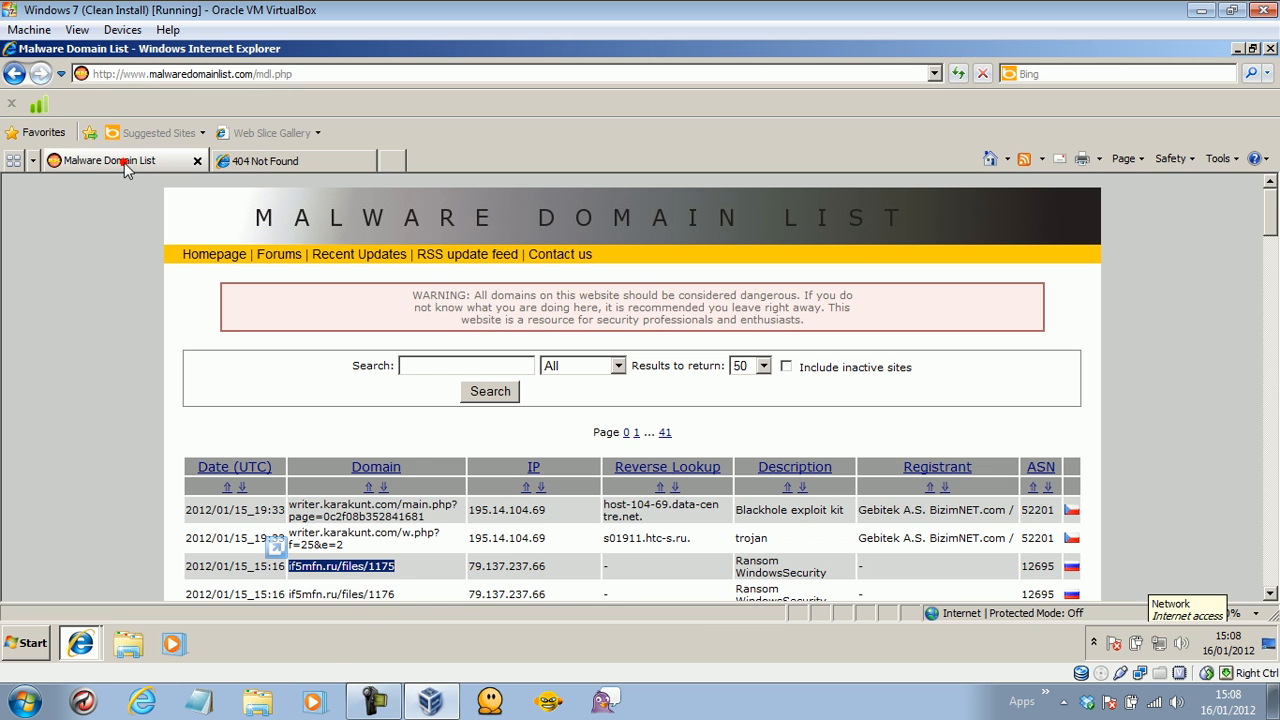
pyautogui.scroll(-3, 1270, 245)
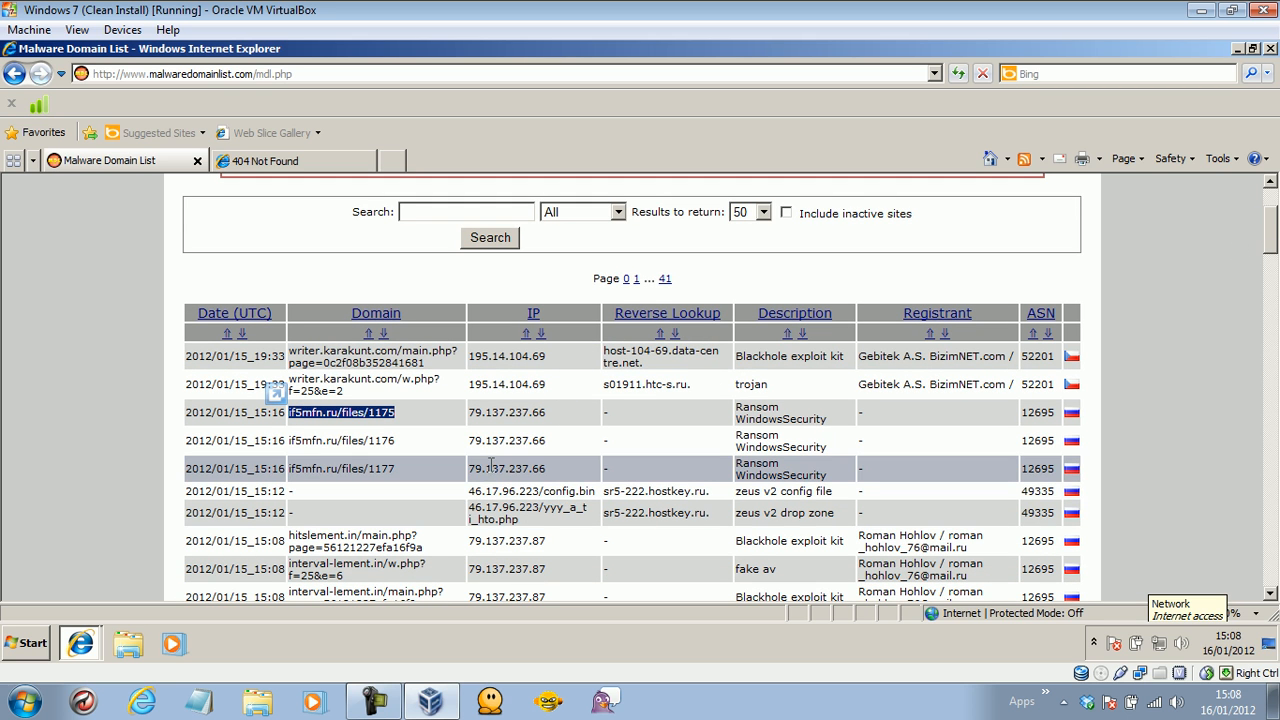
pyautogui.click(398, 443)
pyautogui.moveTo(398, 443); pyautogui.dragTo(274, 424)
pyautogui.rightClick(303, 440)
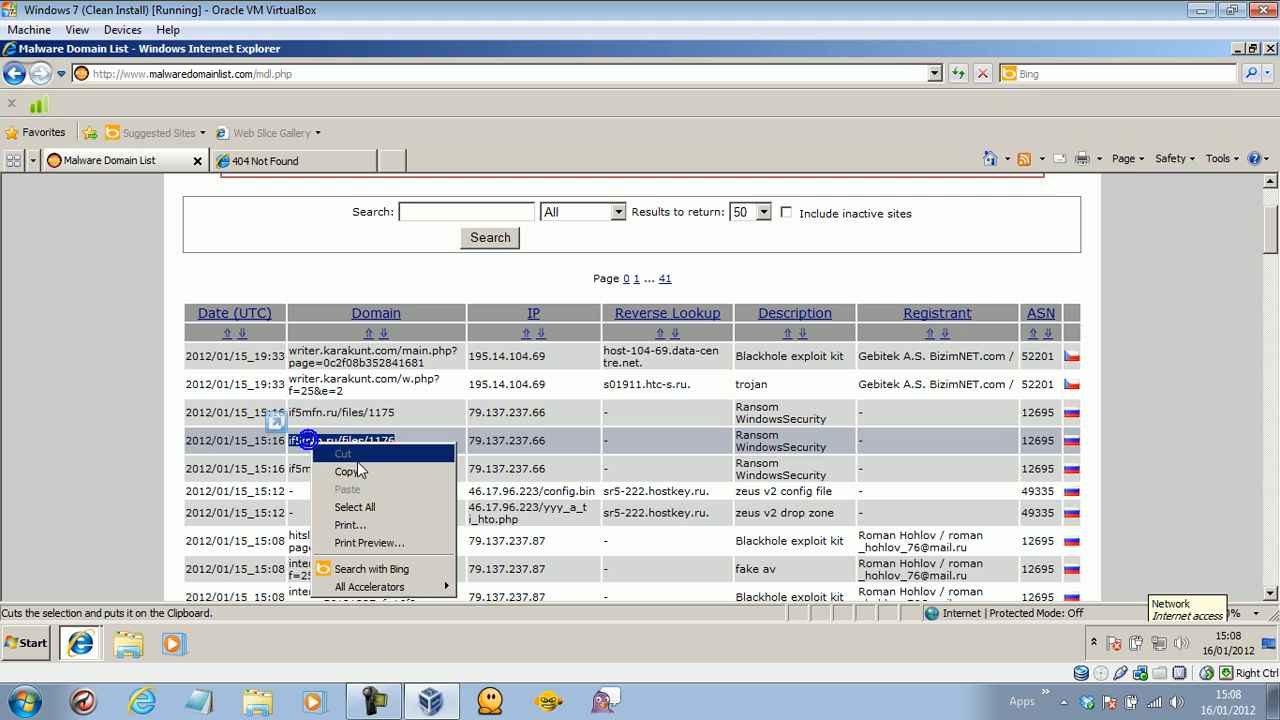
pyautogui.click(356, 468)
pyautogui.click(268, 155)
pyautogui.click(240, 73)
pyautogui.hotkey('ctrl', 'v')
pyautogui.press('Return')
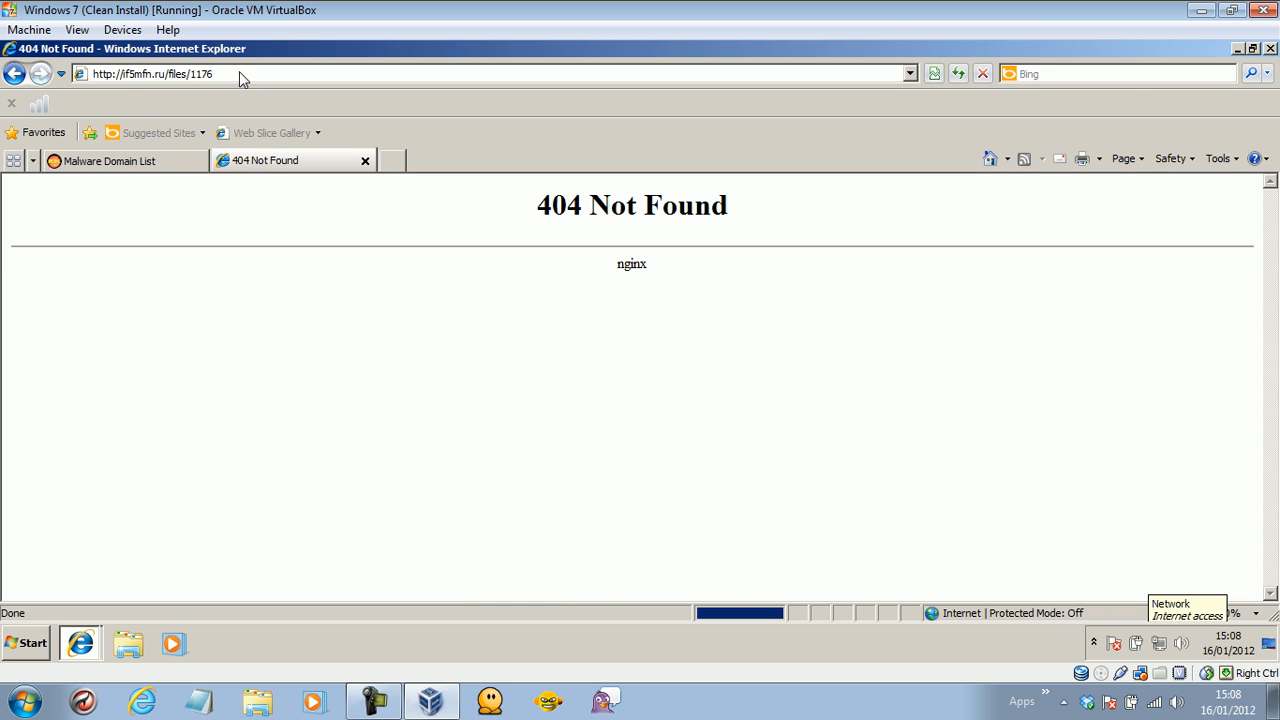
# Load the listed interval-lement.in/w.php?f=25&e=6 address in the second tab.
pyautogui.click(175, 165)
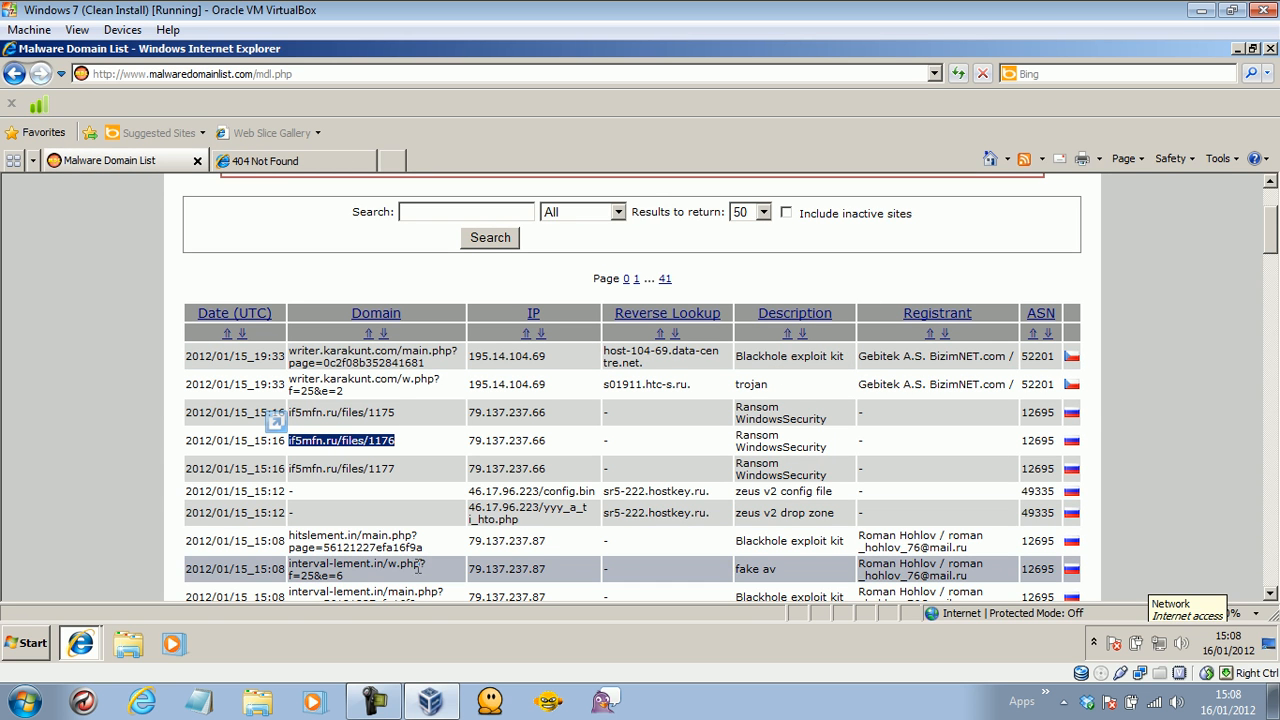
pyautogui.moveTo(368, 586); pyautogui.dragTo(300, 568)
pyautogui.rightClick(304, 566)
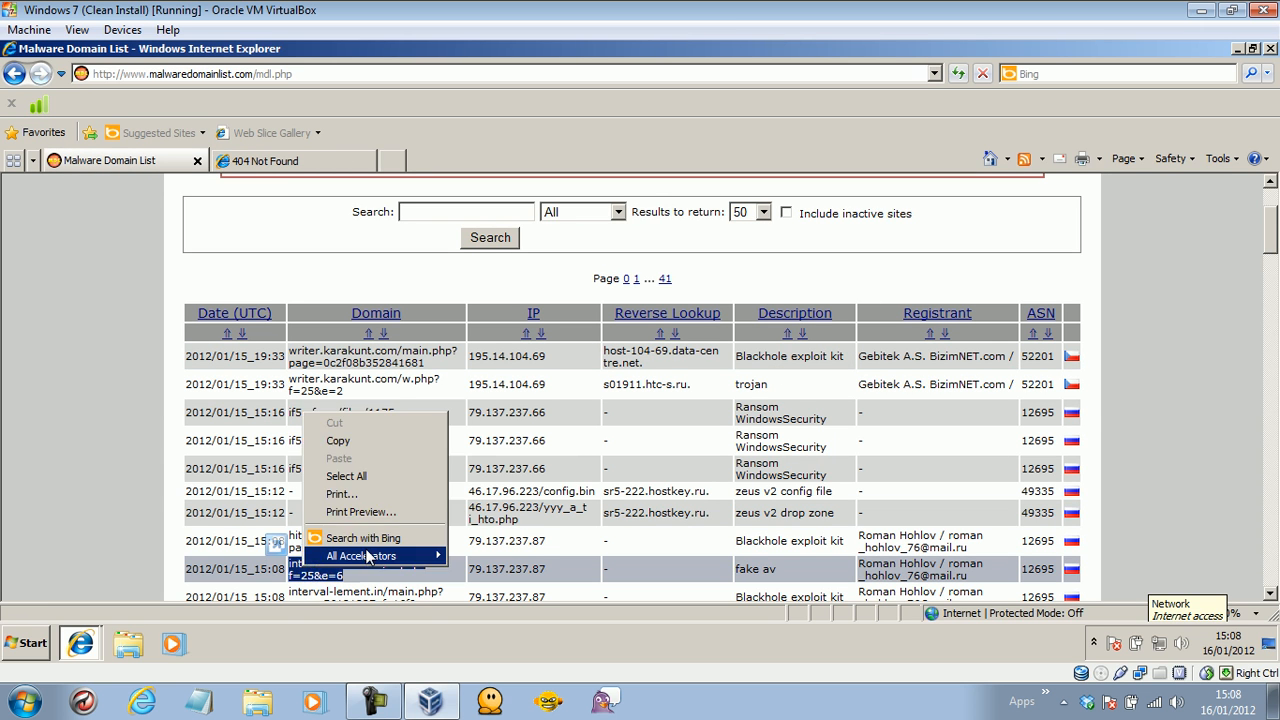
pyautogui.click(340, 441)
pyautogui.click(290, 162)
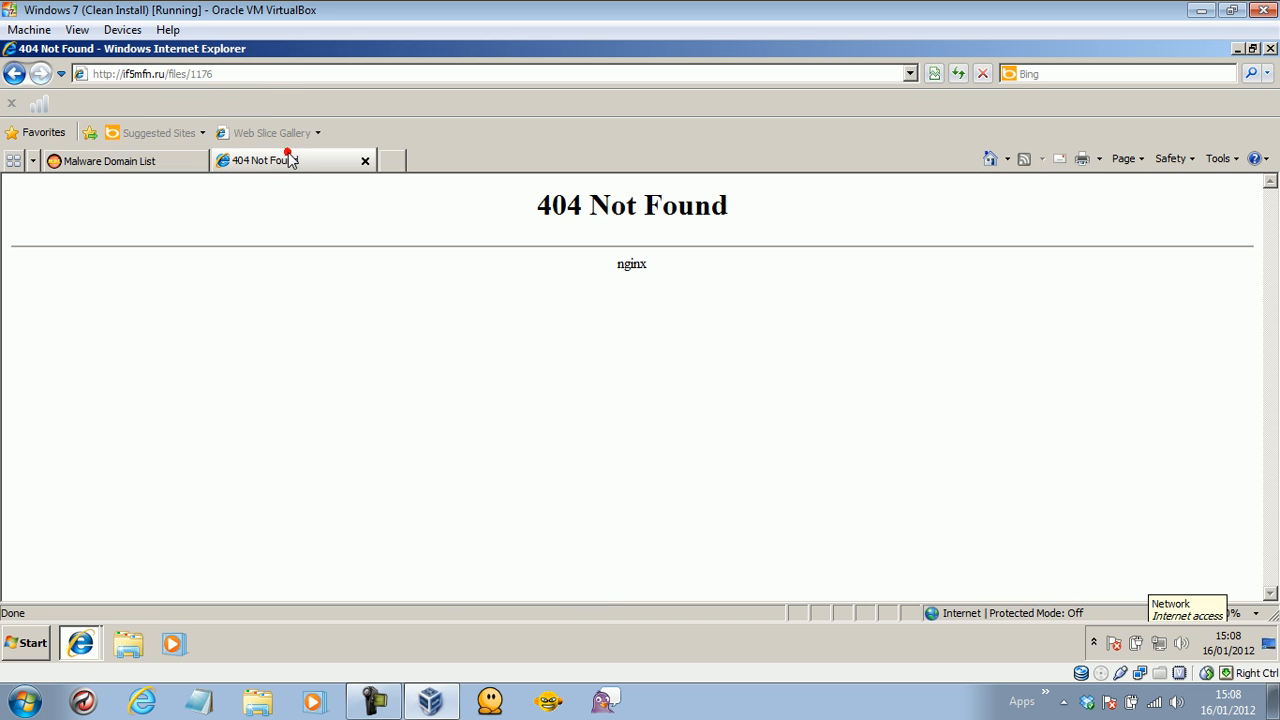
pyautogui.click(250, 78)
pyautogui.hotkey('ctrl', 'v')
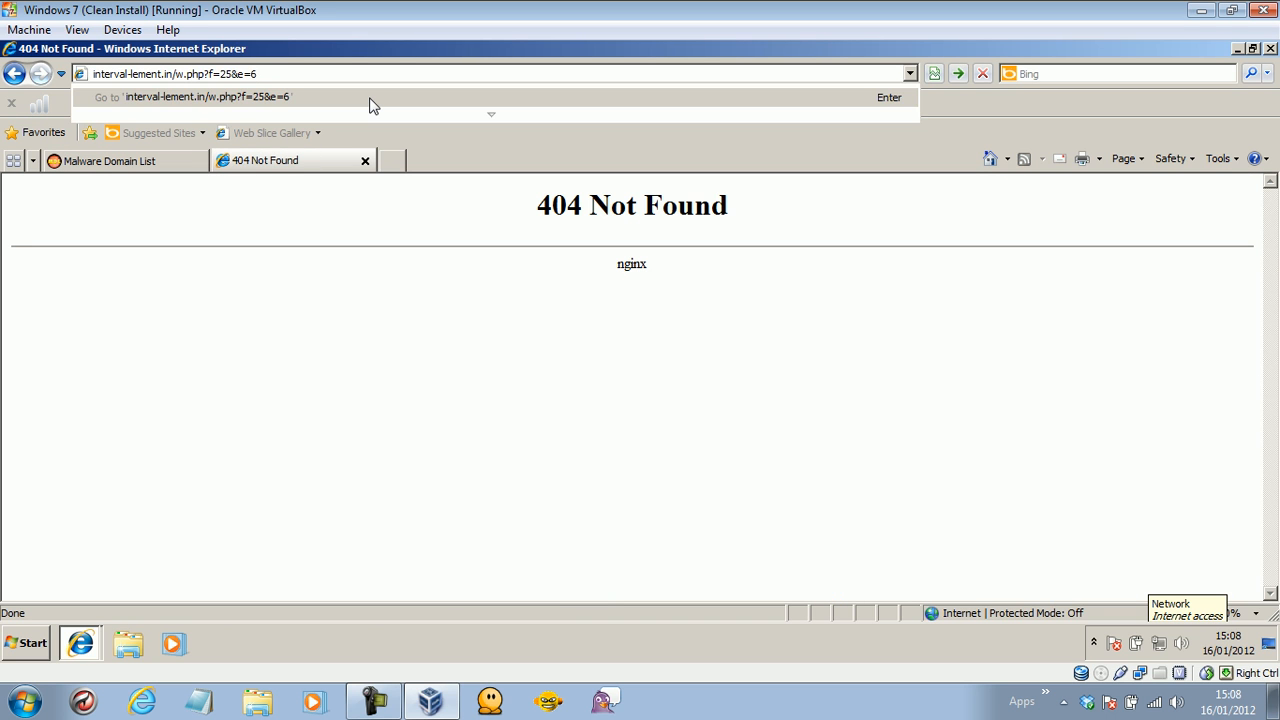
pyautogui.click(369, 97)
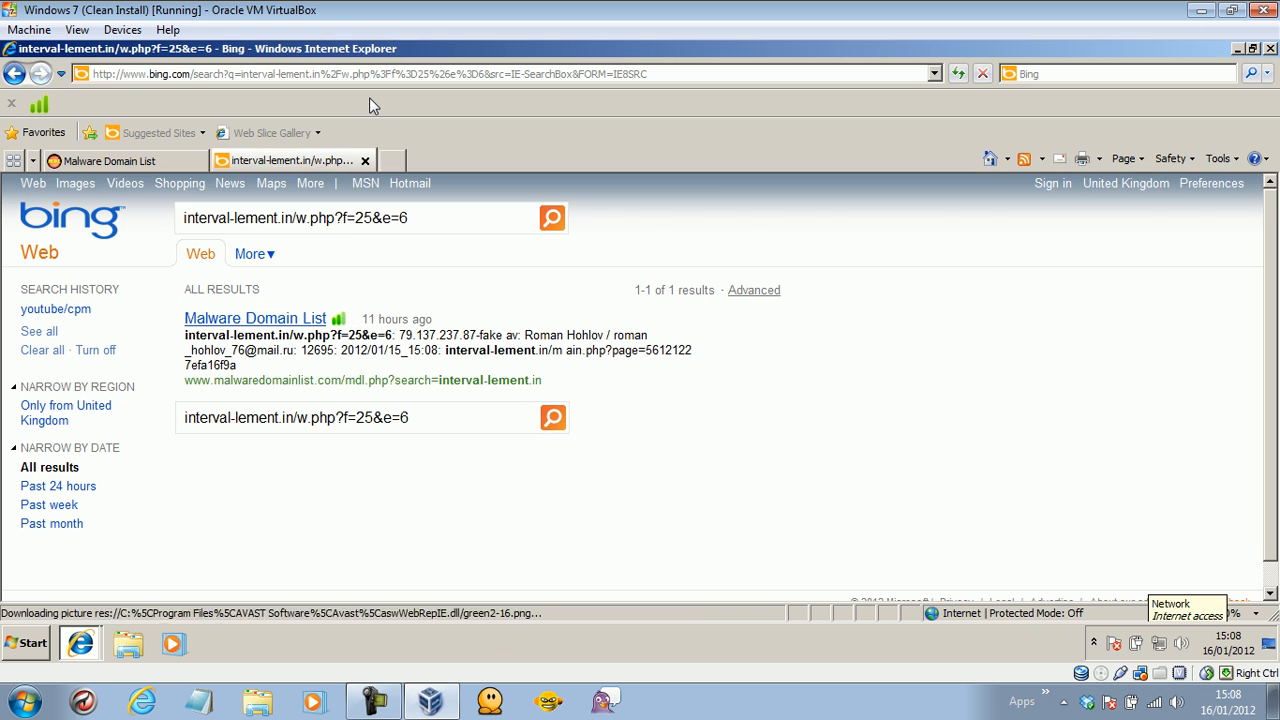
# Load the listed hitslement.in/w.php?f=25&e=6 address in the second tab.
pyautogui.click(170, 160)
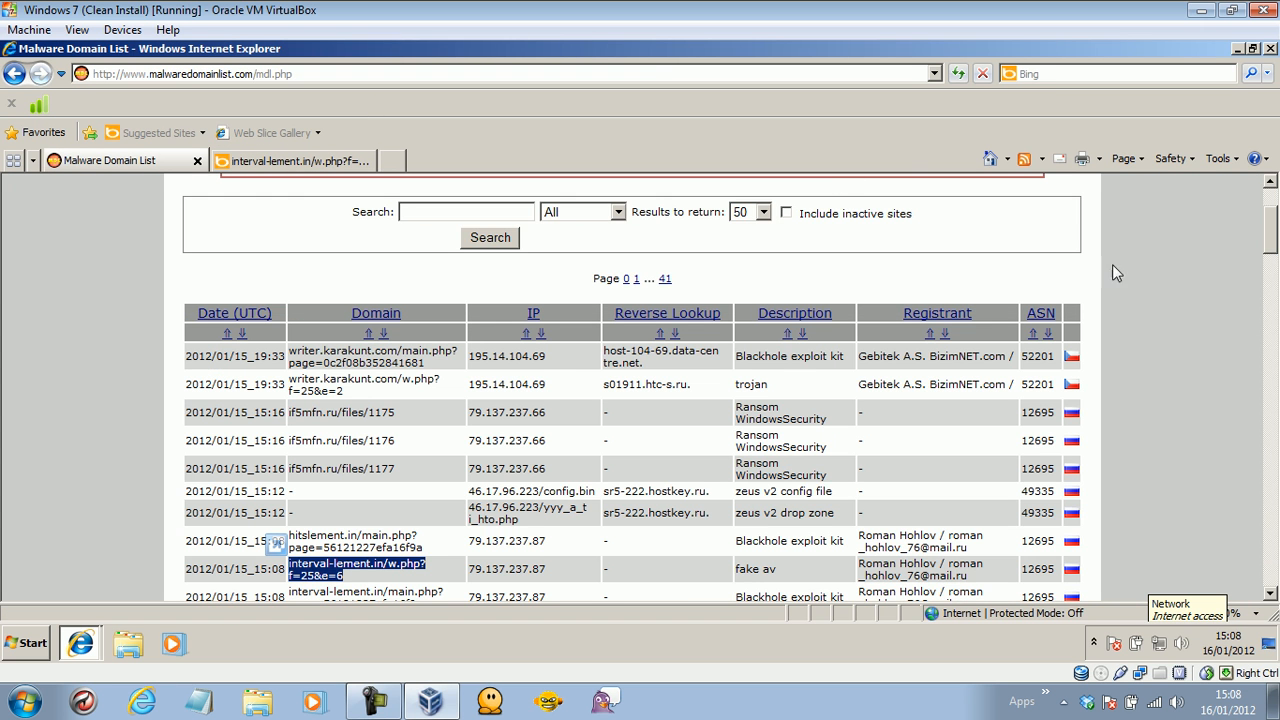
pyautogui.scroll(-2, 1270, 240)
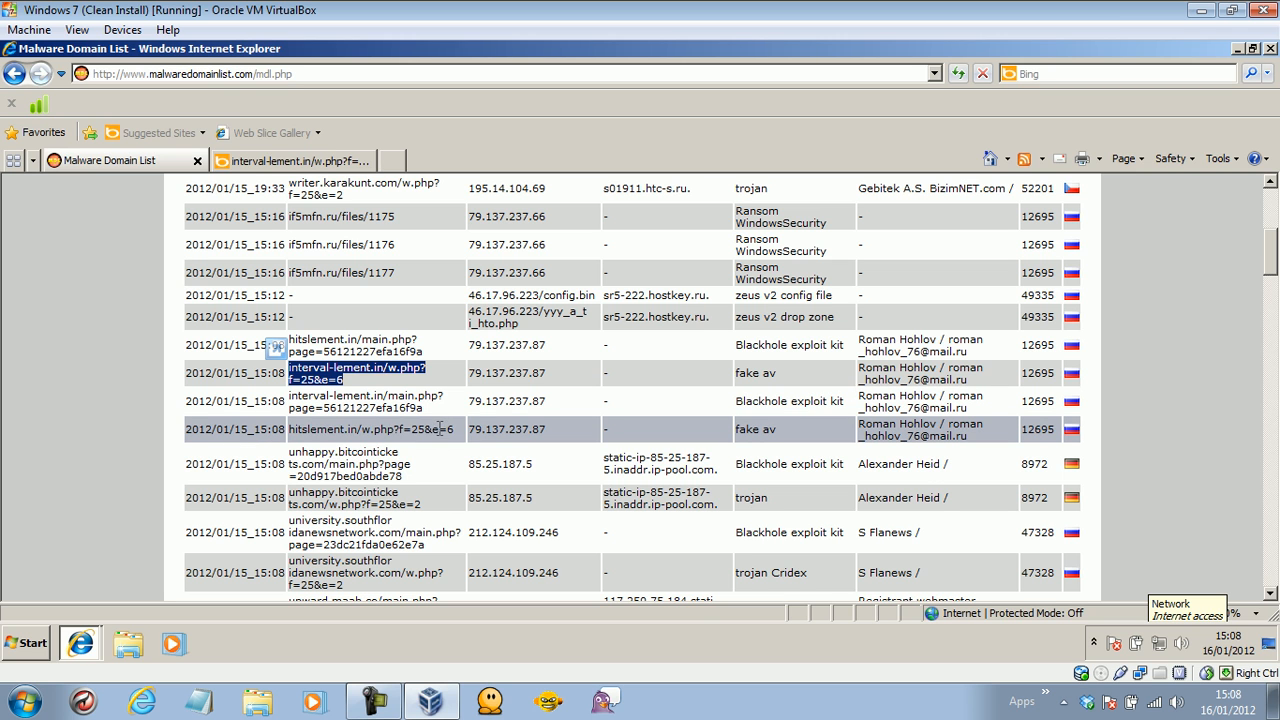
pyautogui.moveTo(450, 428); pyautogui.dragTo(290, 430)
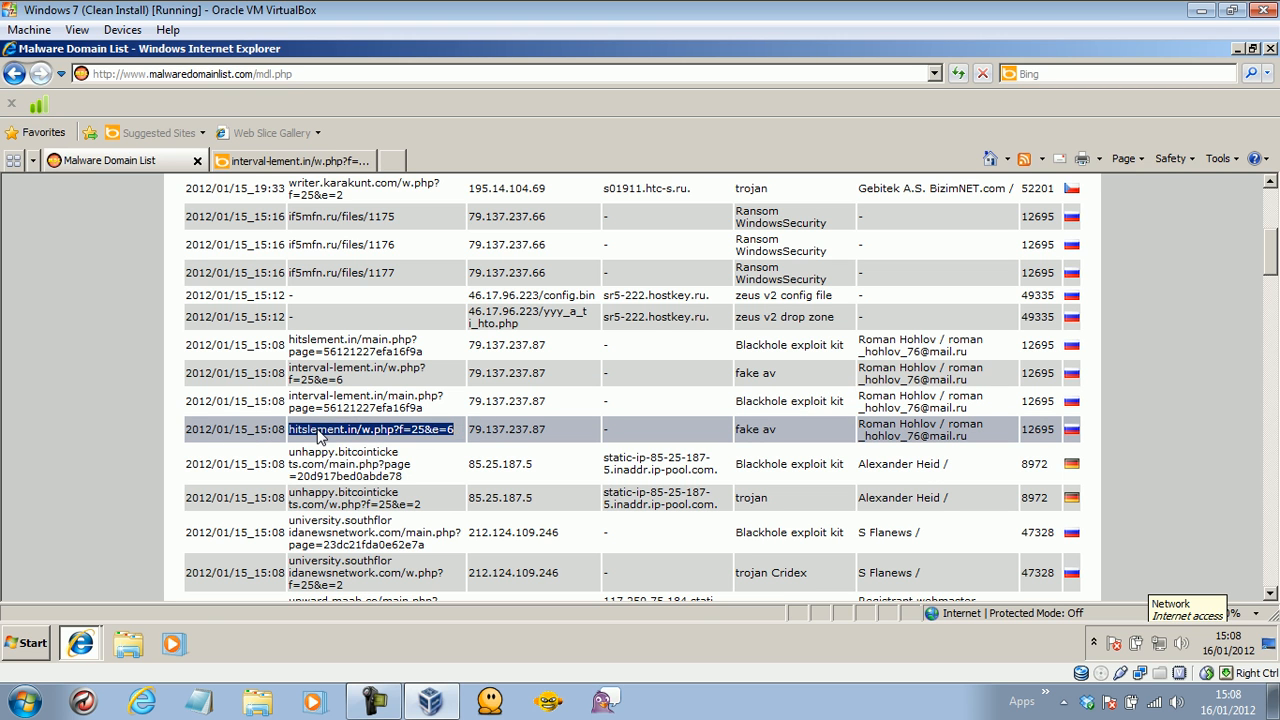
pyautogui.rightClick(369, 428)
pyautogui.click(355, 460)
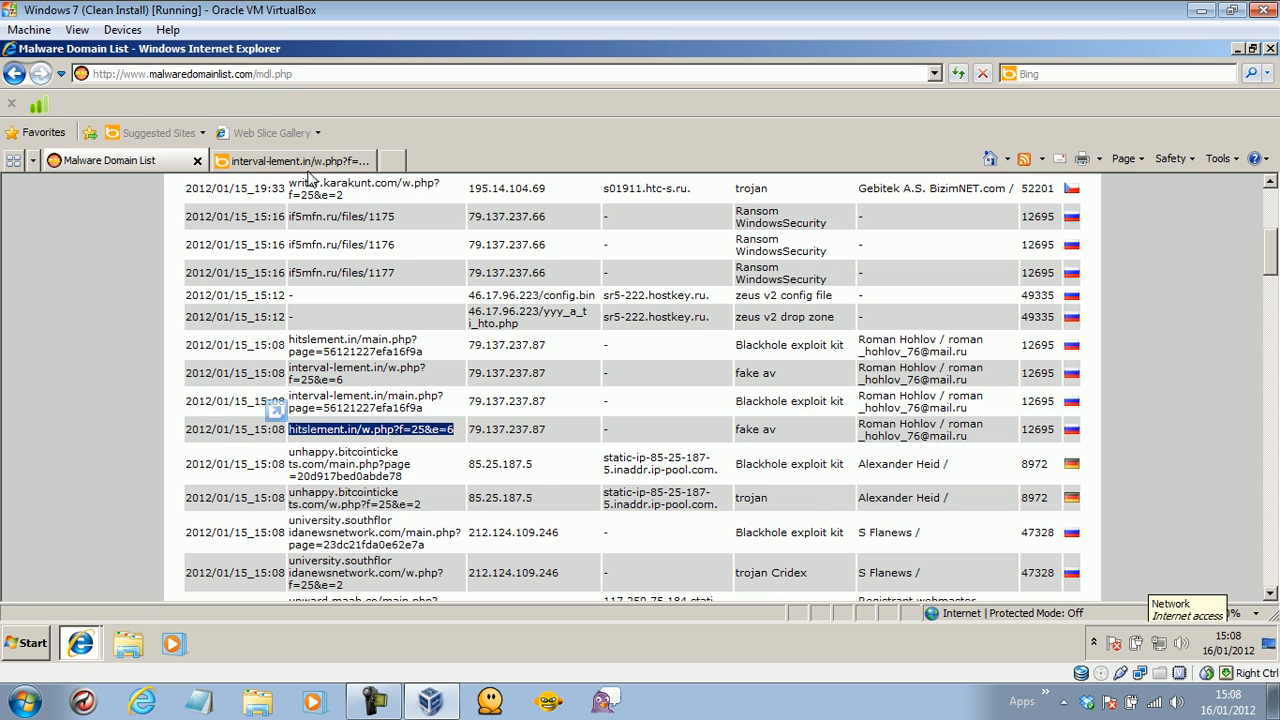
pyautogui.click(305, 162)
pyautogui.click(272, 74)
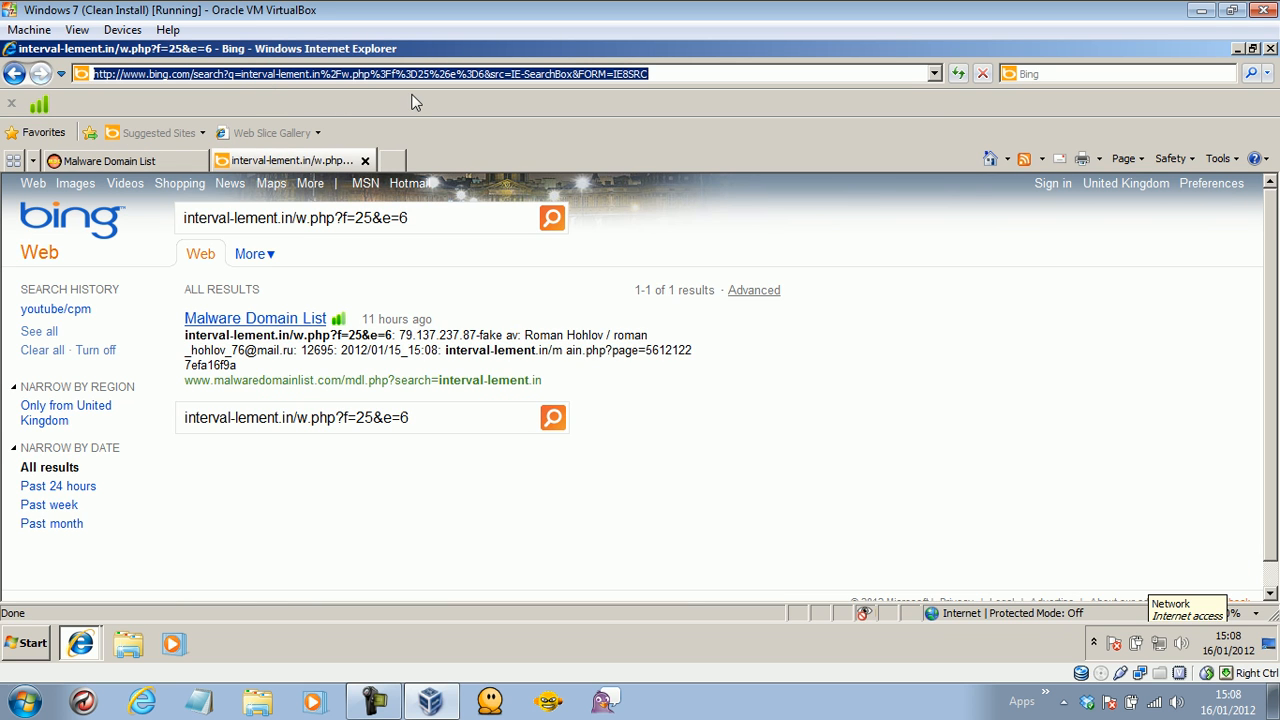
pyautogui.hotkey('ctrl', 'v')
pyautogui.press('Return')
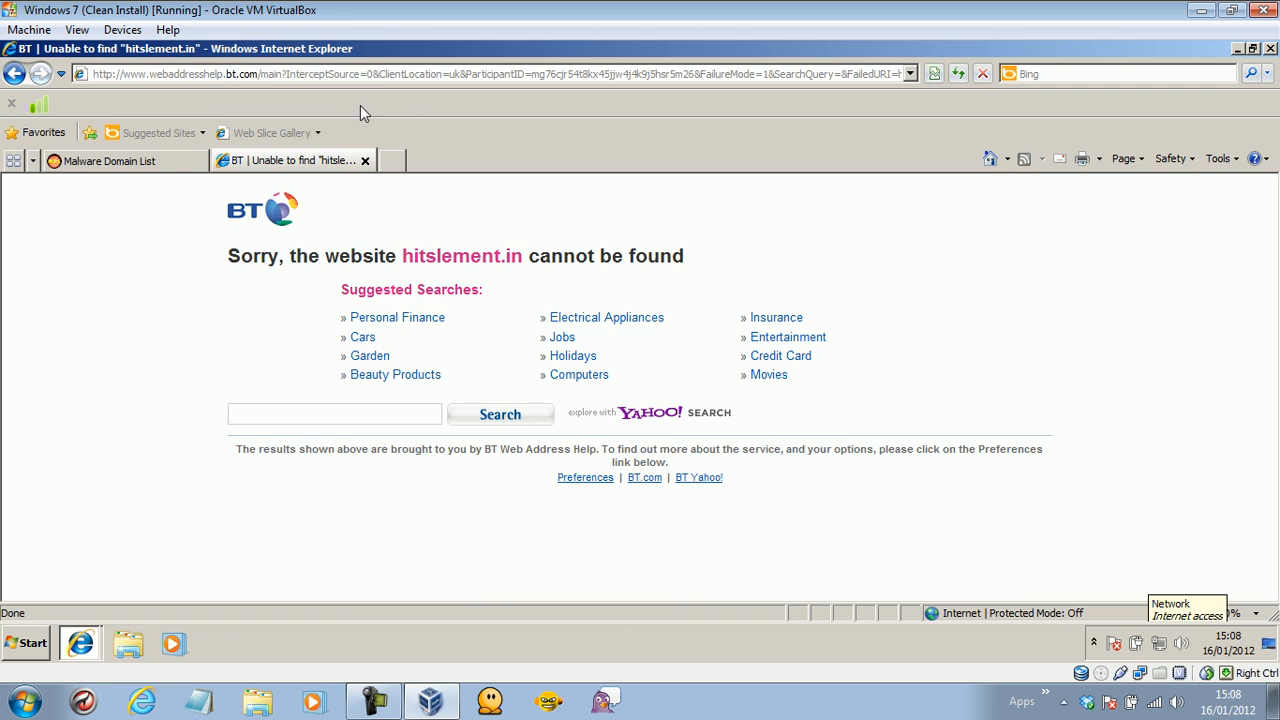
# Load the listed unhappy.bitcointickets.com/w.php?f=25&e=2 address in the second tab.
pyautogui.click(172, 162)
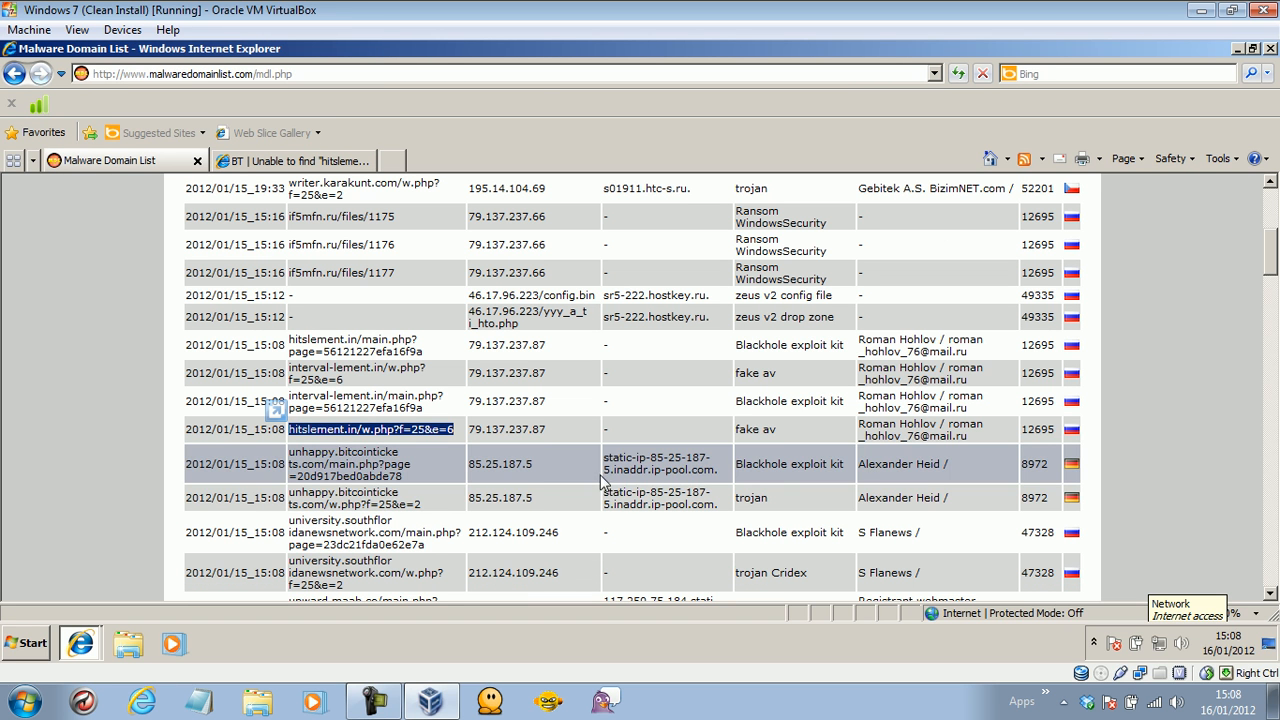
pyautogui.moveTo(446, 508); pyautogui.dragTo(305, 500)
pyautogui.rightClick(305, 497)
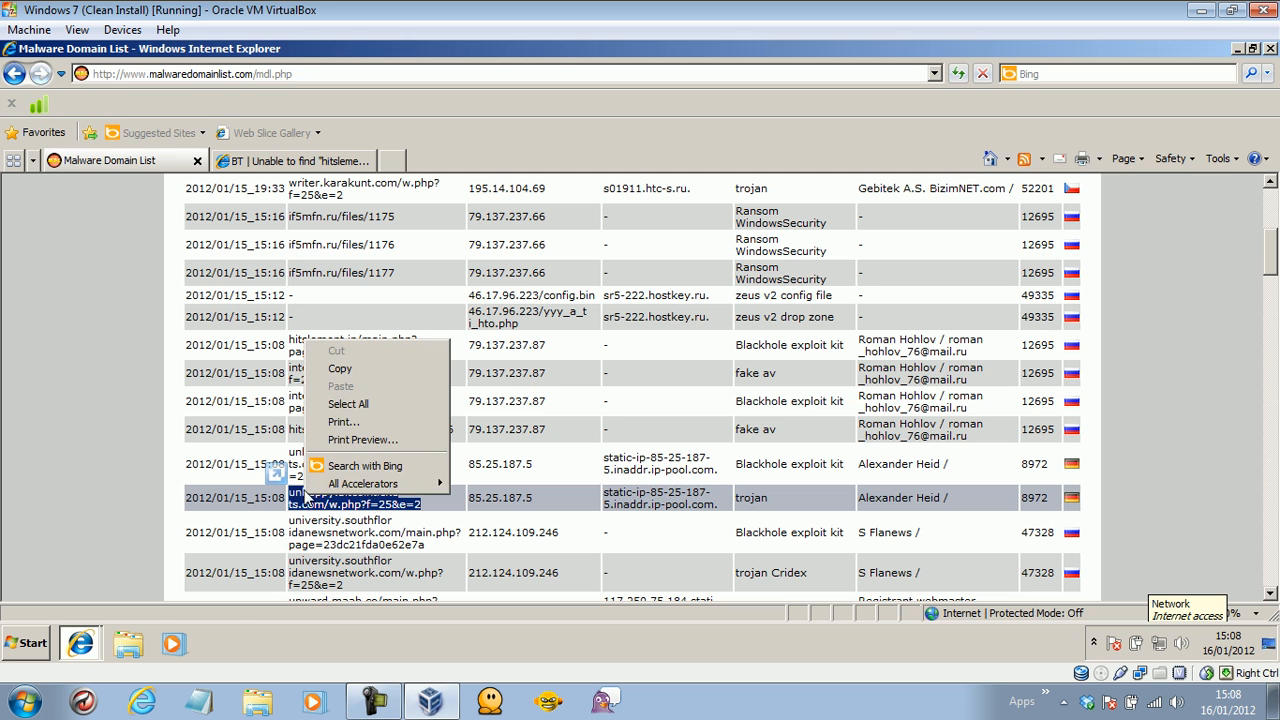
pyautogui.click(335, 370)
pyautogui.click(297, 160)
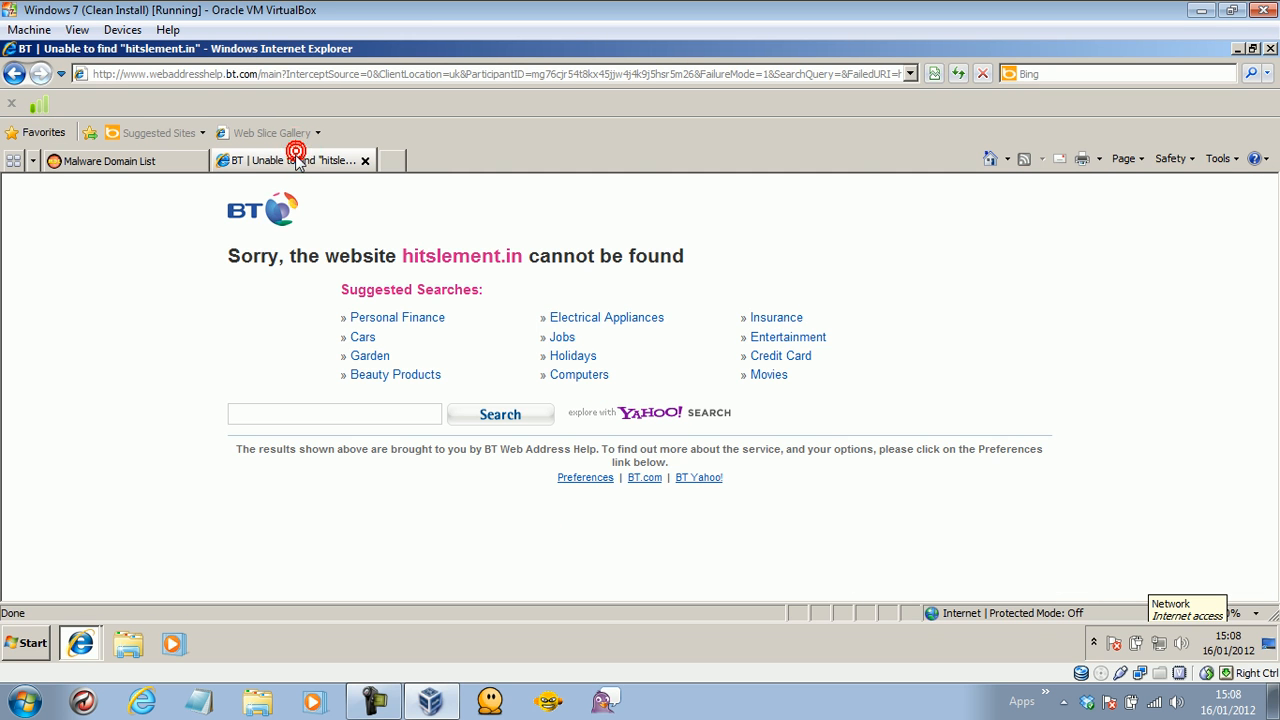
pyautogui.click(275, 74)
pyautogui.hotkey('ctrl', 'v')
pyautogui.press('Return')
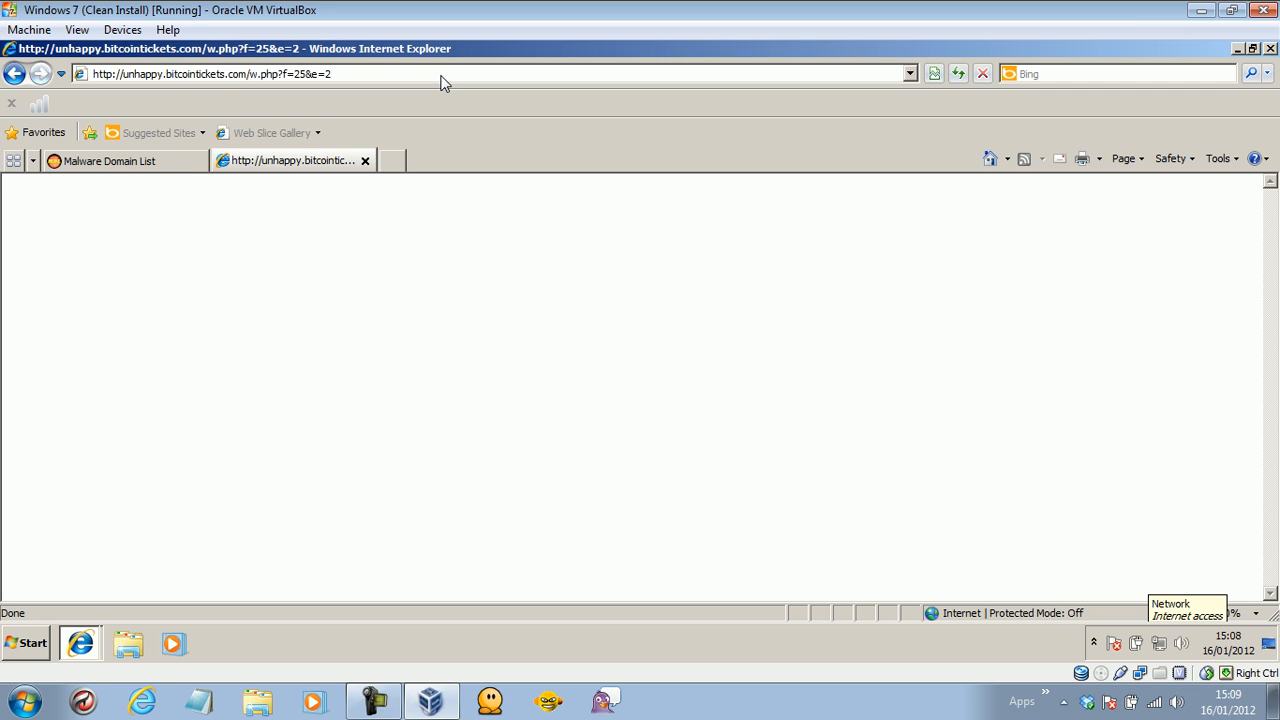
# Copy the university.southfloridanewsnetwork.com w.php address from the Malware Domain List and load it in the second tab.
pyautogui.click(122, 161)
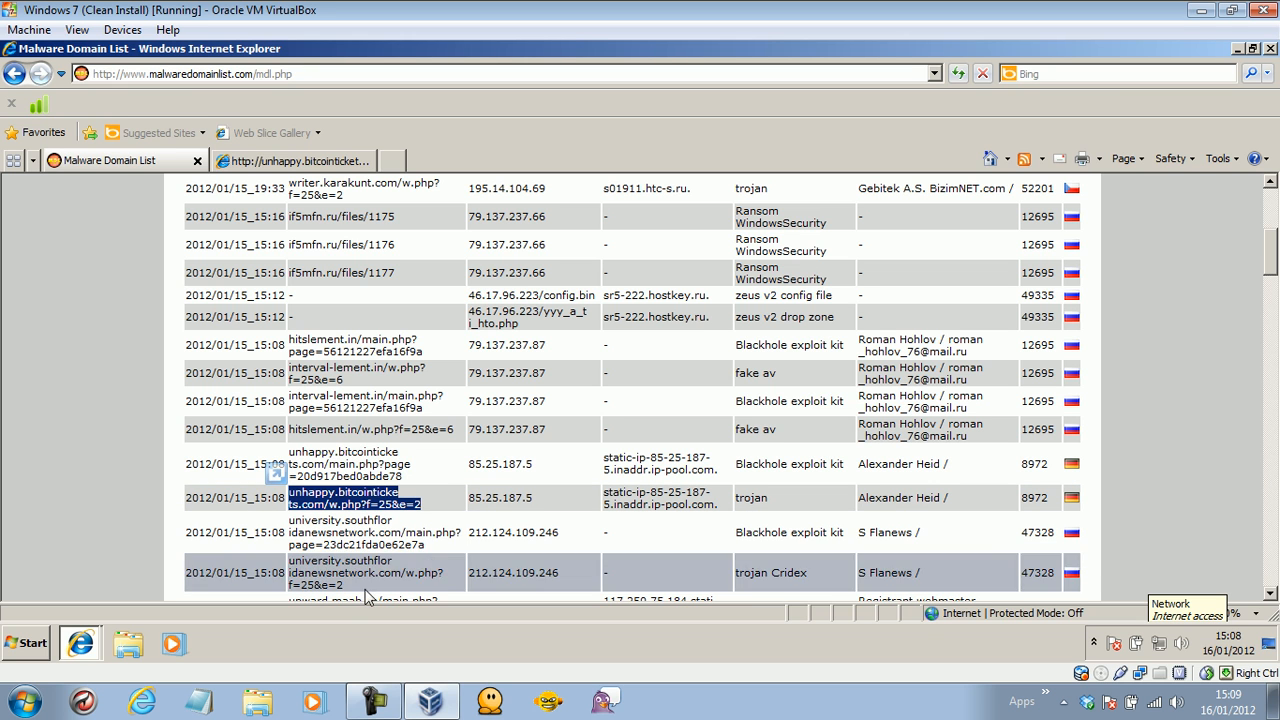
pyautogui.moveTo(345, 588); pyautogui.dragTo(312, 558)
pyautogui.rightClick(312, 558)
pyautogui.click(346, 433)
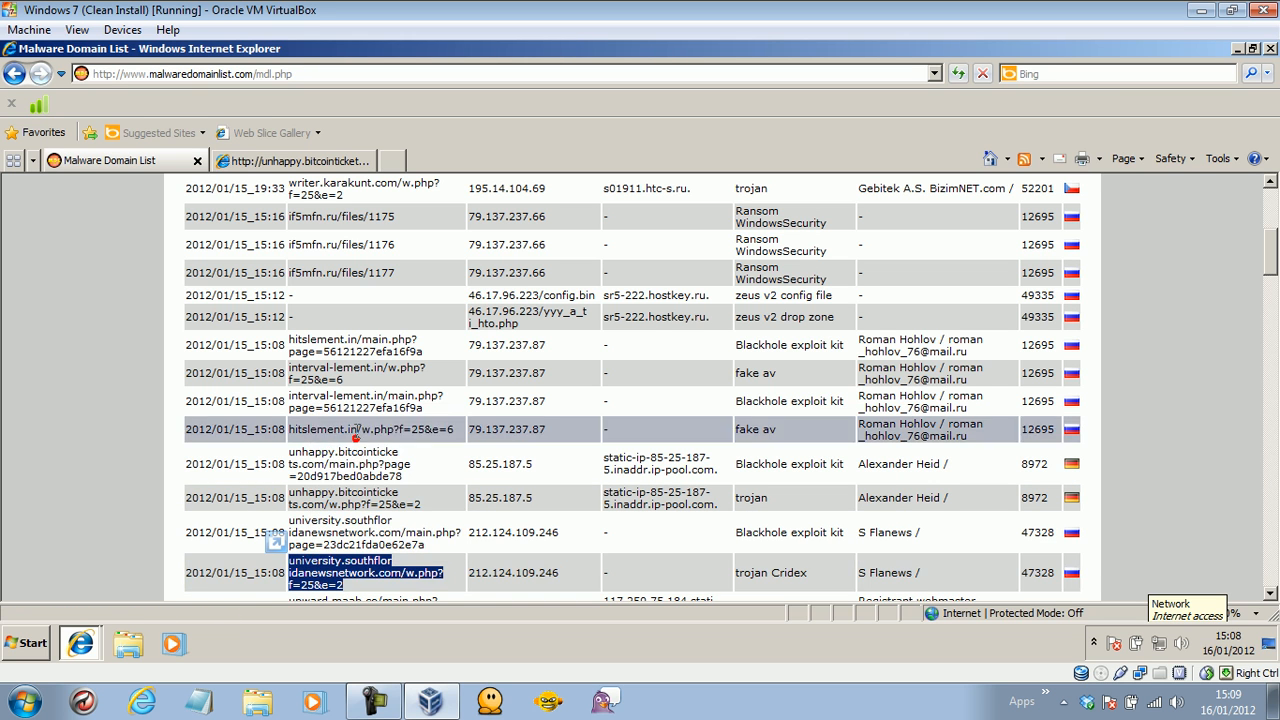
pyautogui.click(283, 162)
pyautogui.click(237, 70)
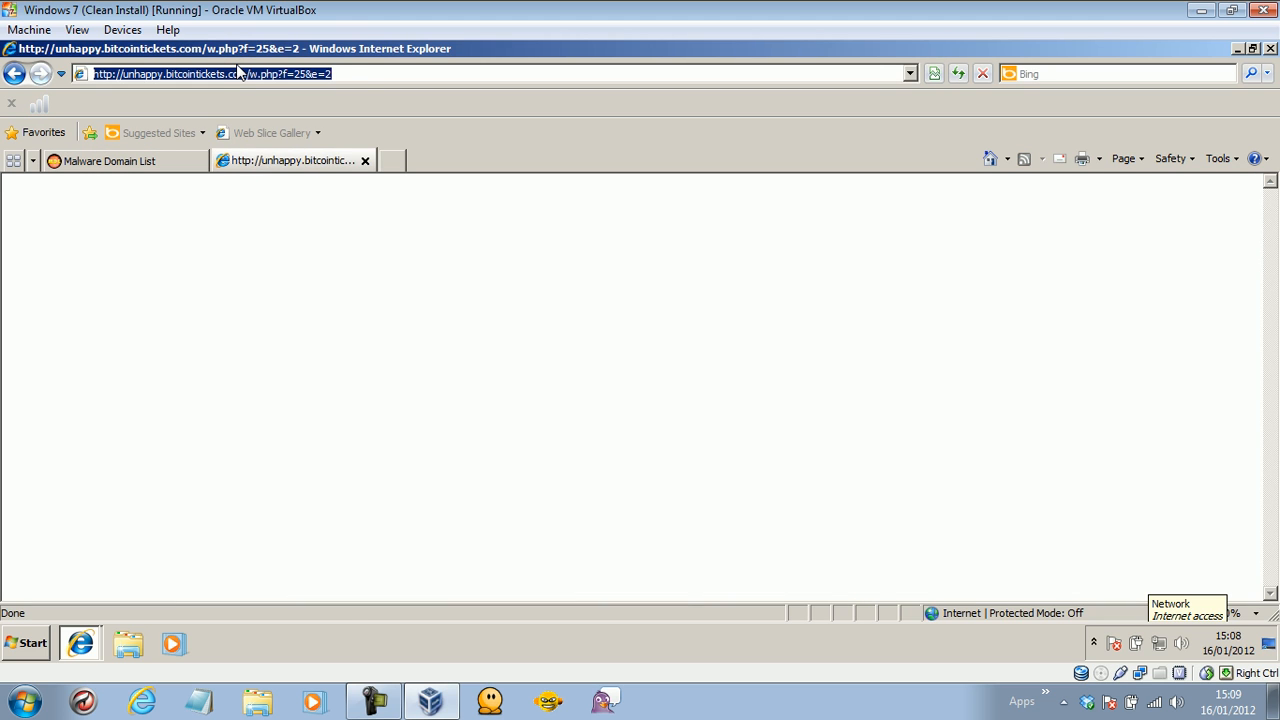
pyautogui.hotkey('ctrl', 'v')
pyautogui.press('Return')
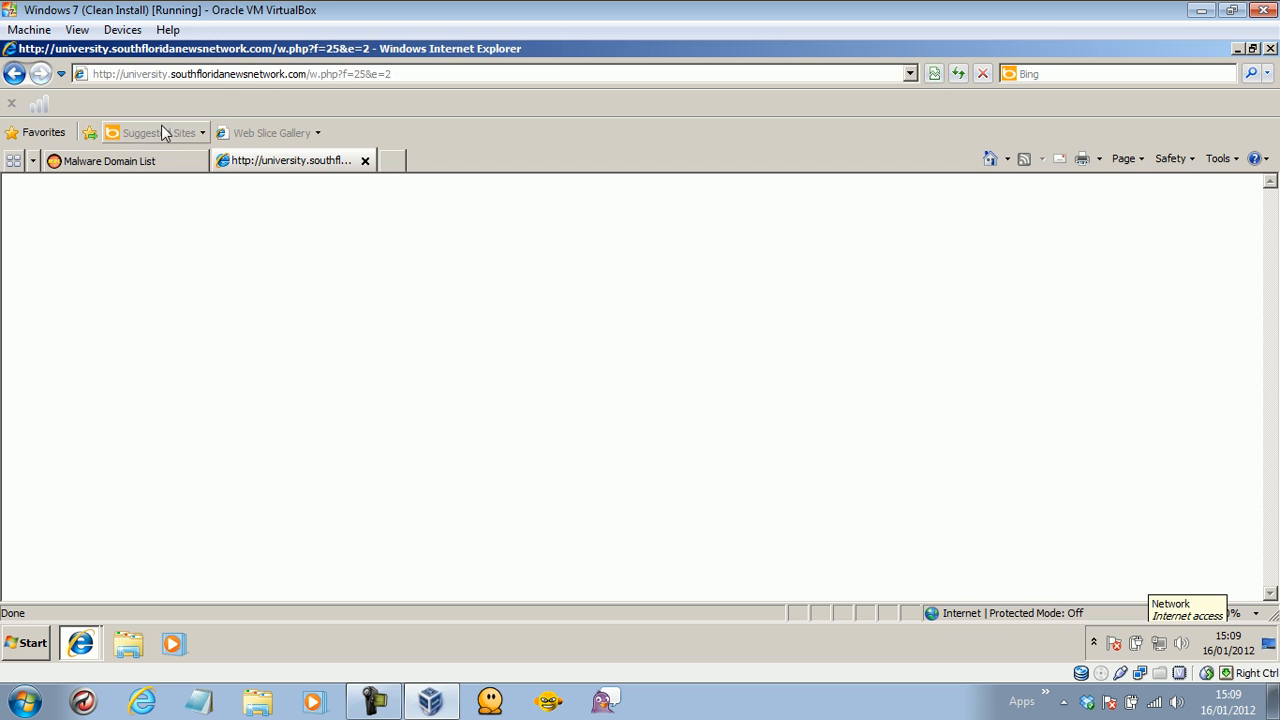
# Copy upward.maab.co/w.php?f=25&e=2 from the list and load it in the second tab.
pyautogui.click(143, 162)
pyautogui.moveTo(1275, 258); pyautogui.dragTo(1275, 285)
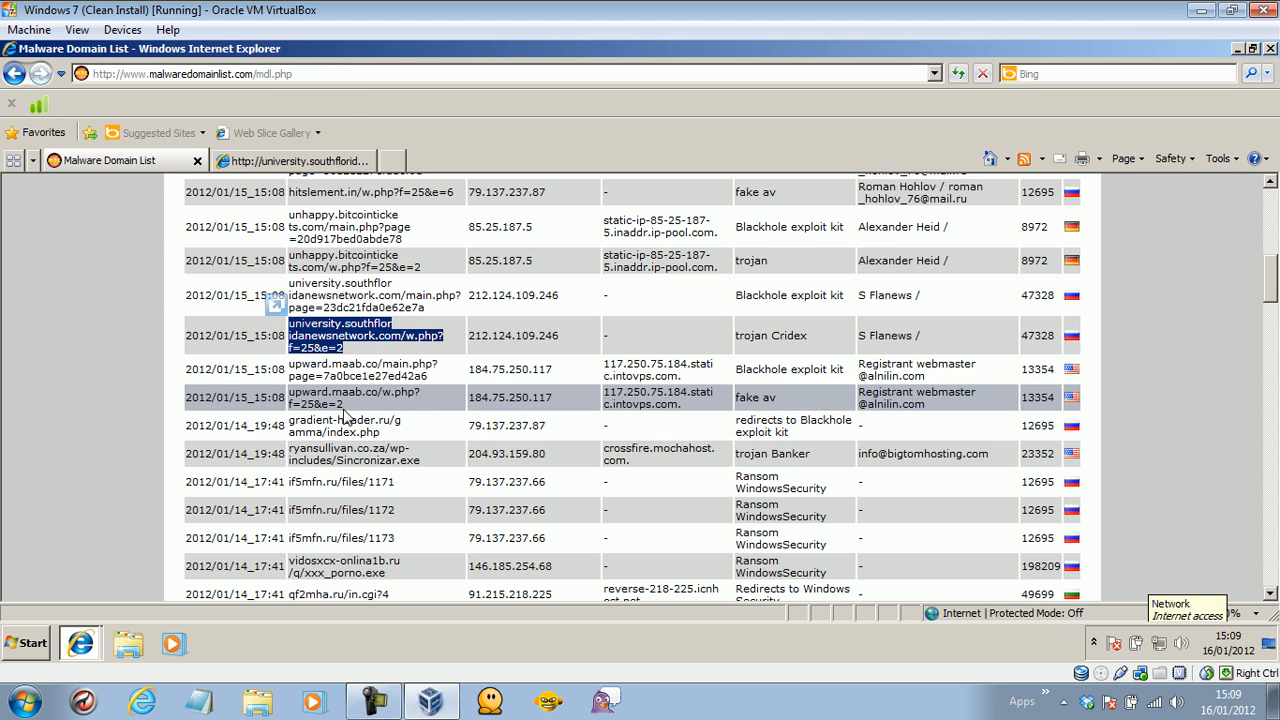
pyautogui.moveTo(348, 408); pyautogui.dragTo(290, 391)
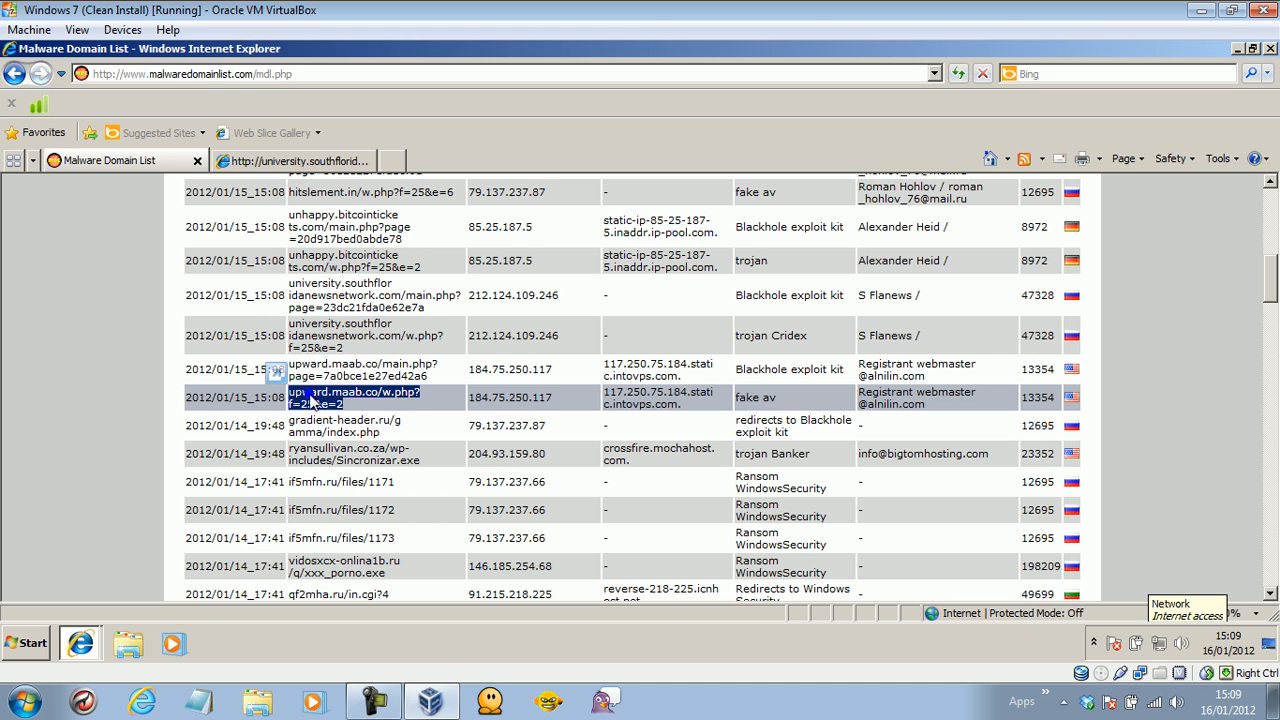
pyautogui.rightClick(312, 400)
pyautogui.click(340, 410)
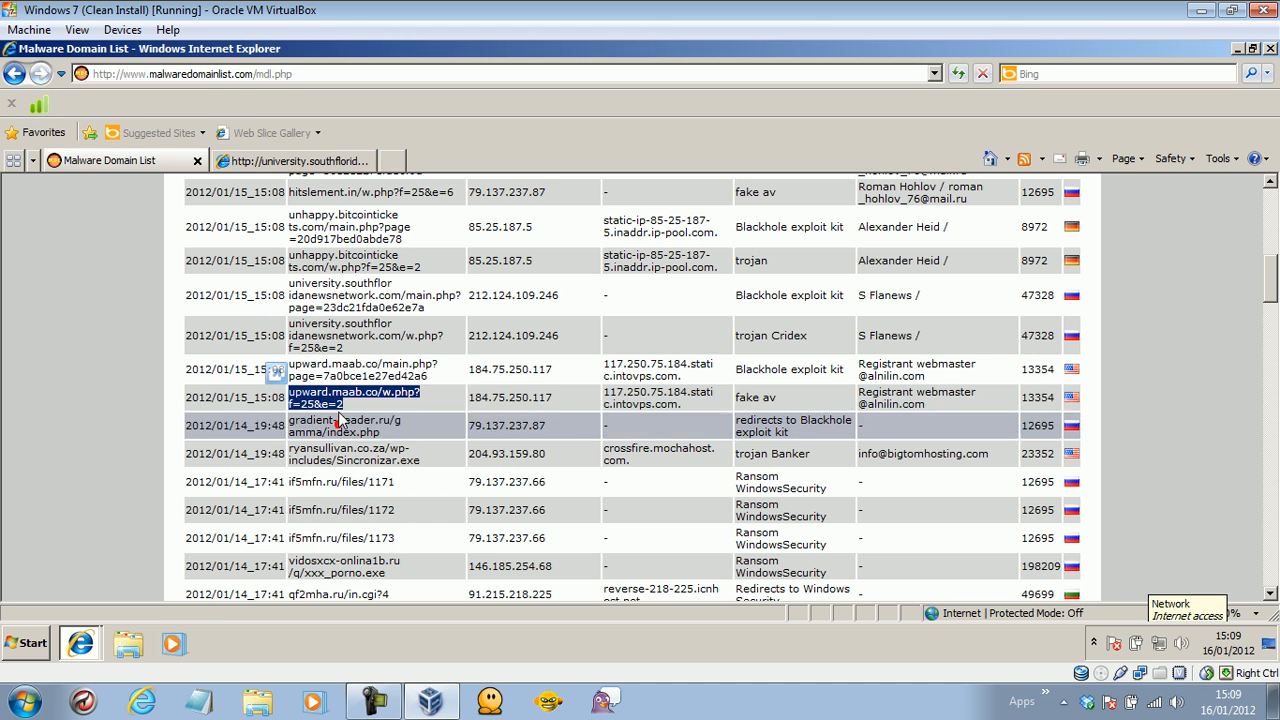
pyautogui.click(266, 163)
pyautogui.click(236, 74)
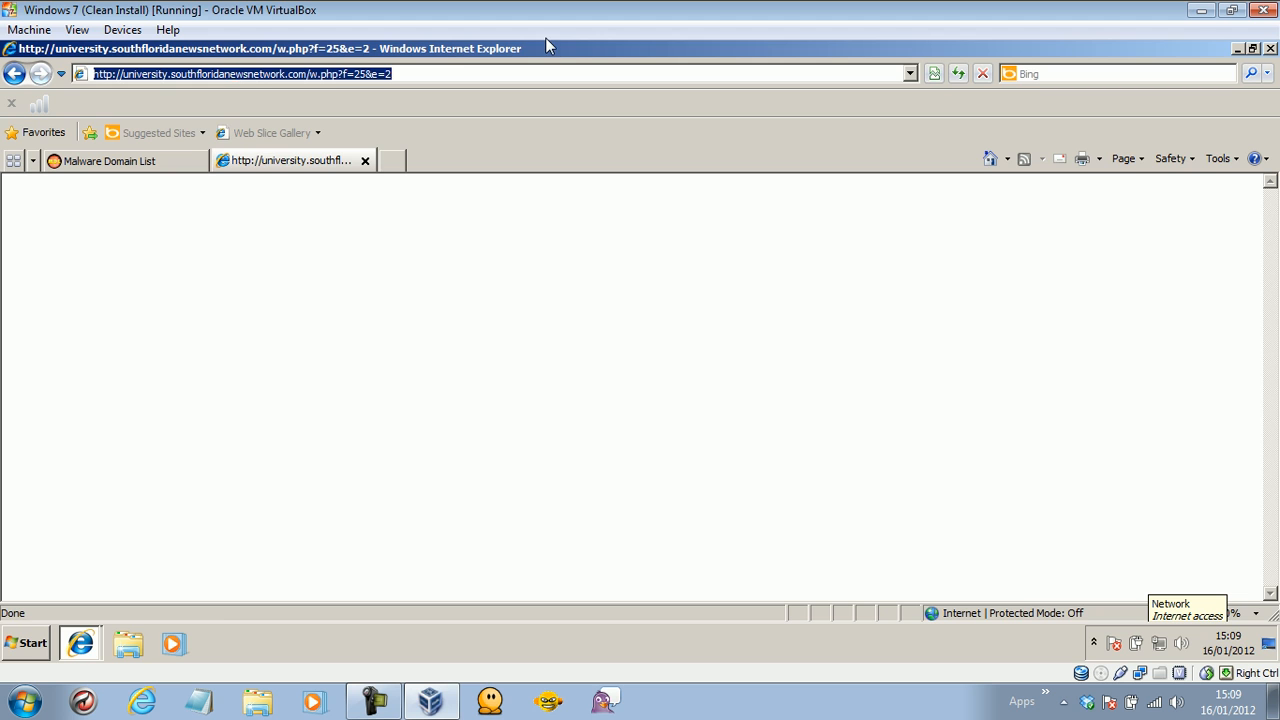
pyautogui.hotkey('ctrl', 'v')
pyautogui.press('Return')
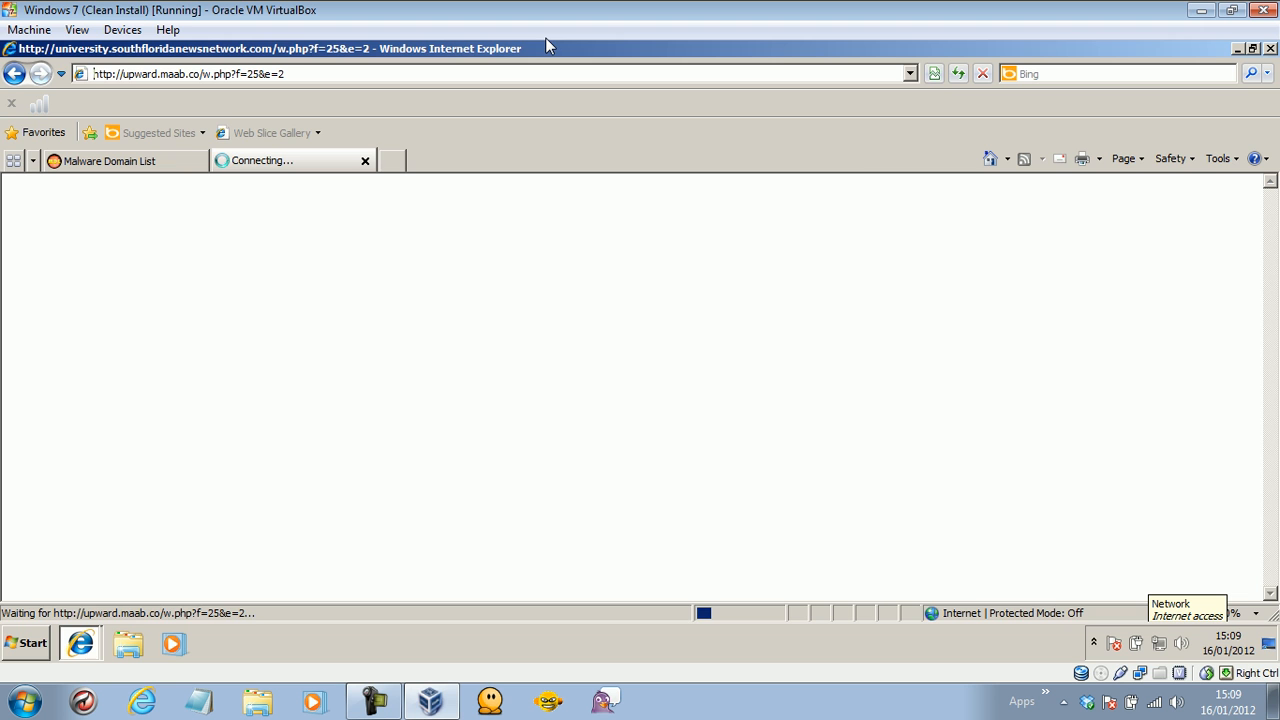
# Paste the Sincronizar.exe download address into the second tab, which returns an empty Bing search.
pyautogui.click(109, 160)
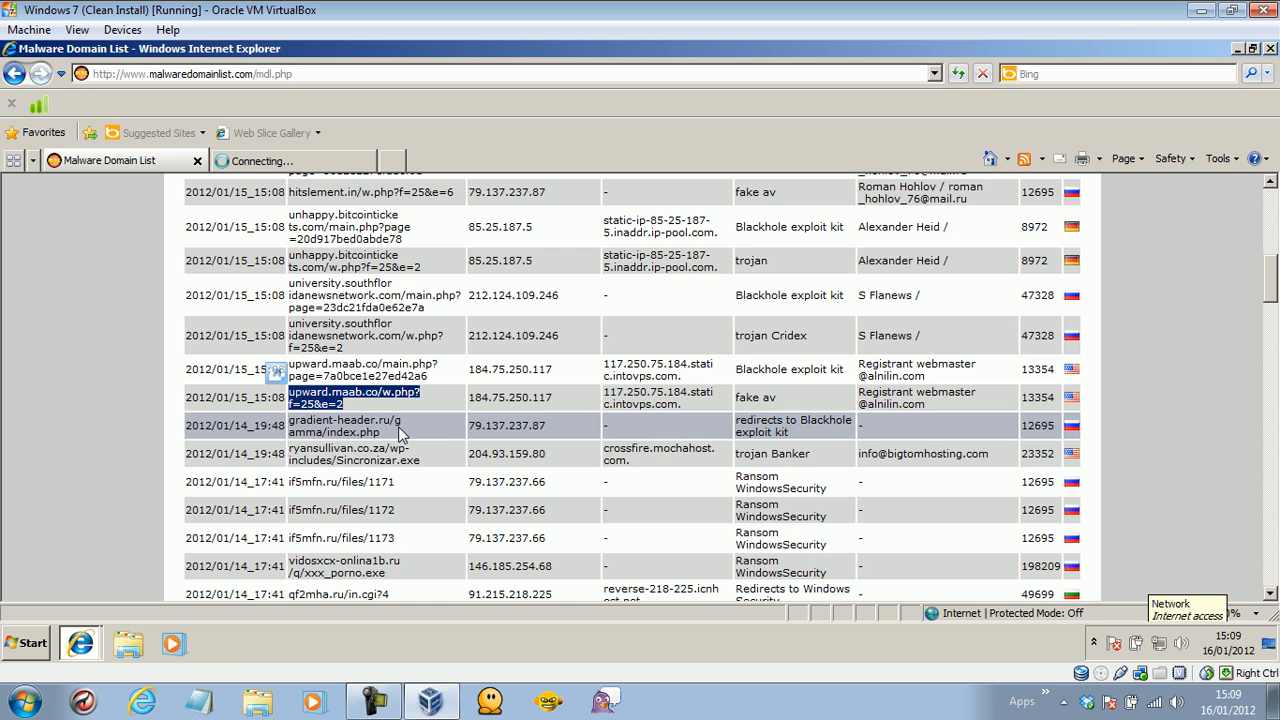
pyautogui.moveTo(421, 466); pyautogui.dragTo(315, 455)
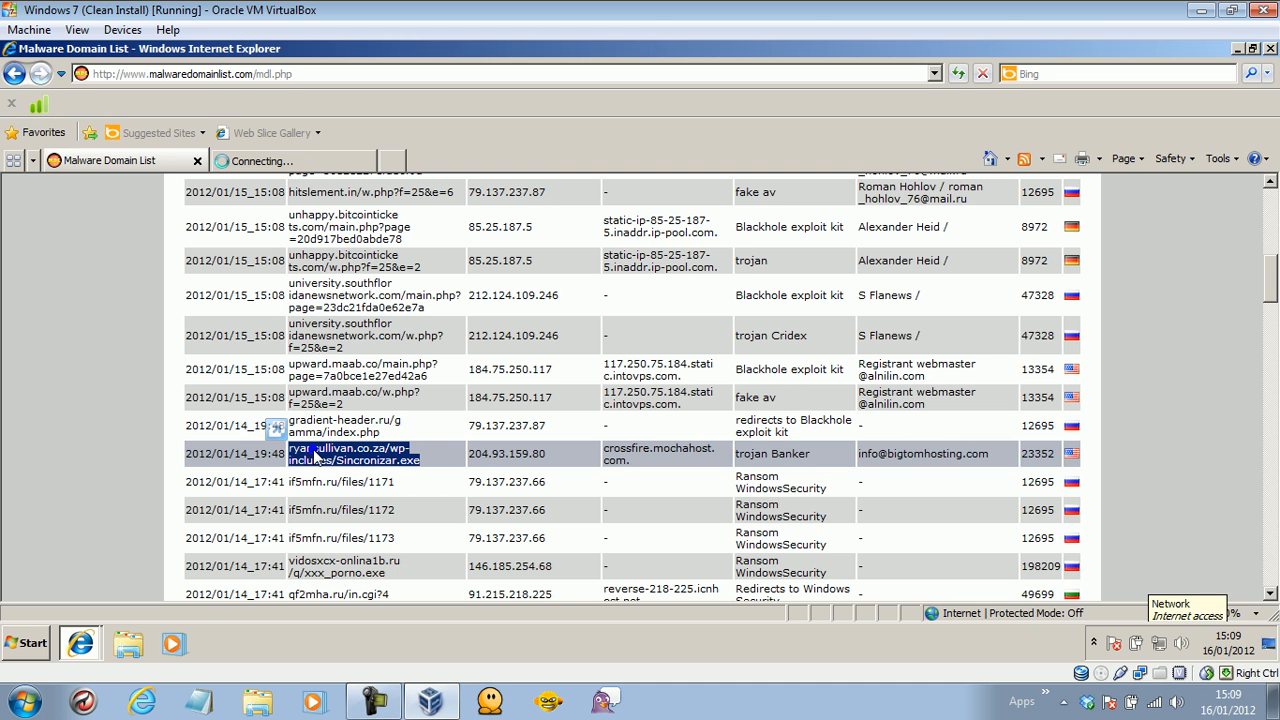
pyautogui.rightClick(315, 455)
pyautogui.click(345, 480)
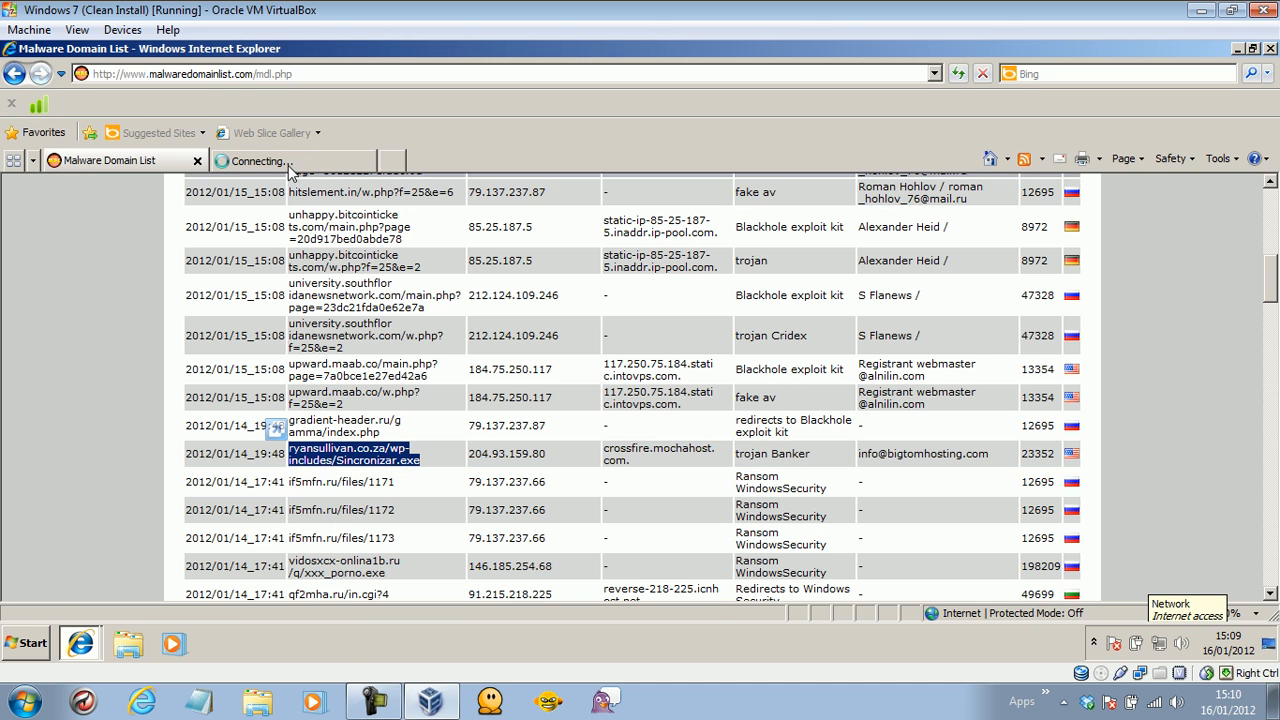
pyautogui.click(289, 166)
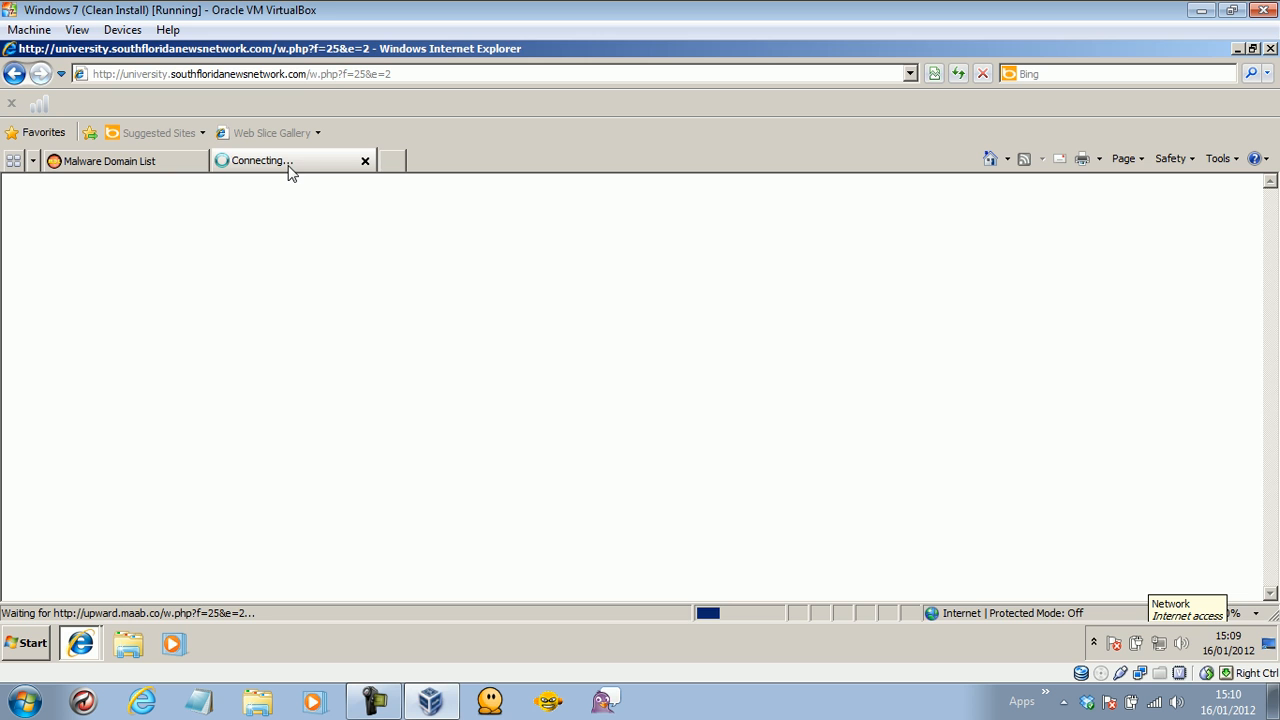
pyautogui.rightClick(286, 75)
pyautogui.click(347, 138)
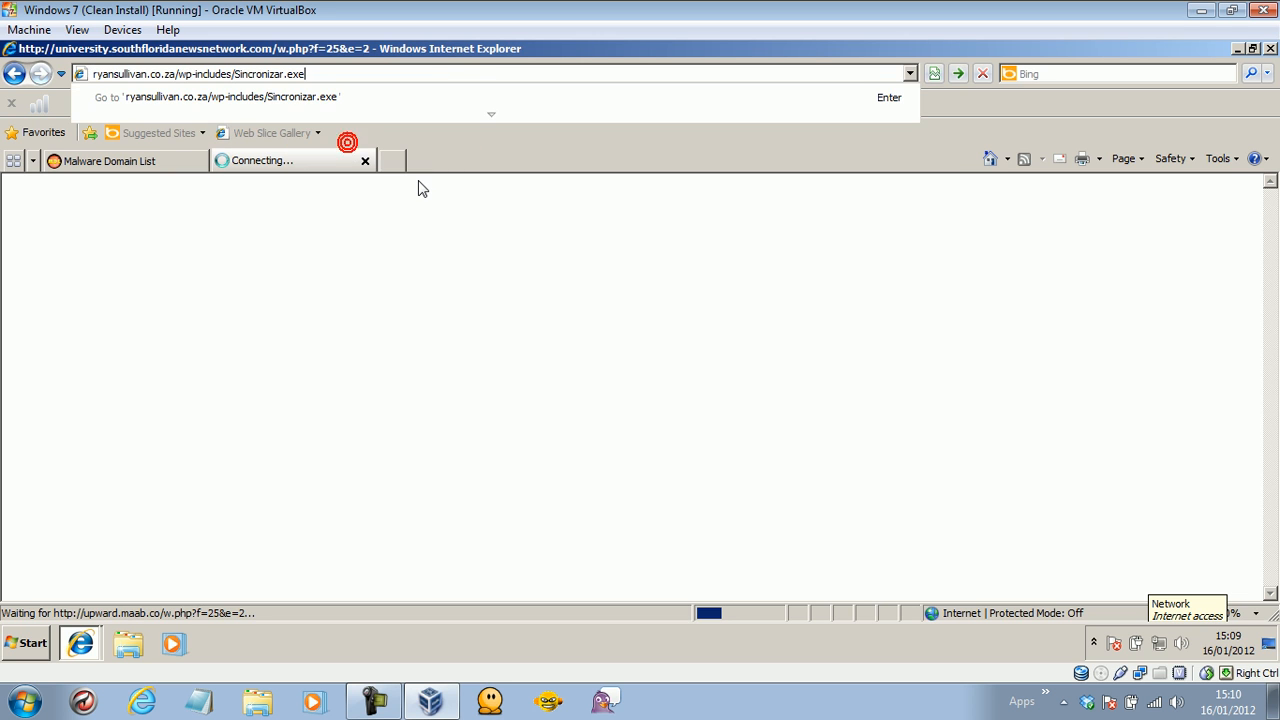
pyautogui.press('Return')
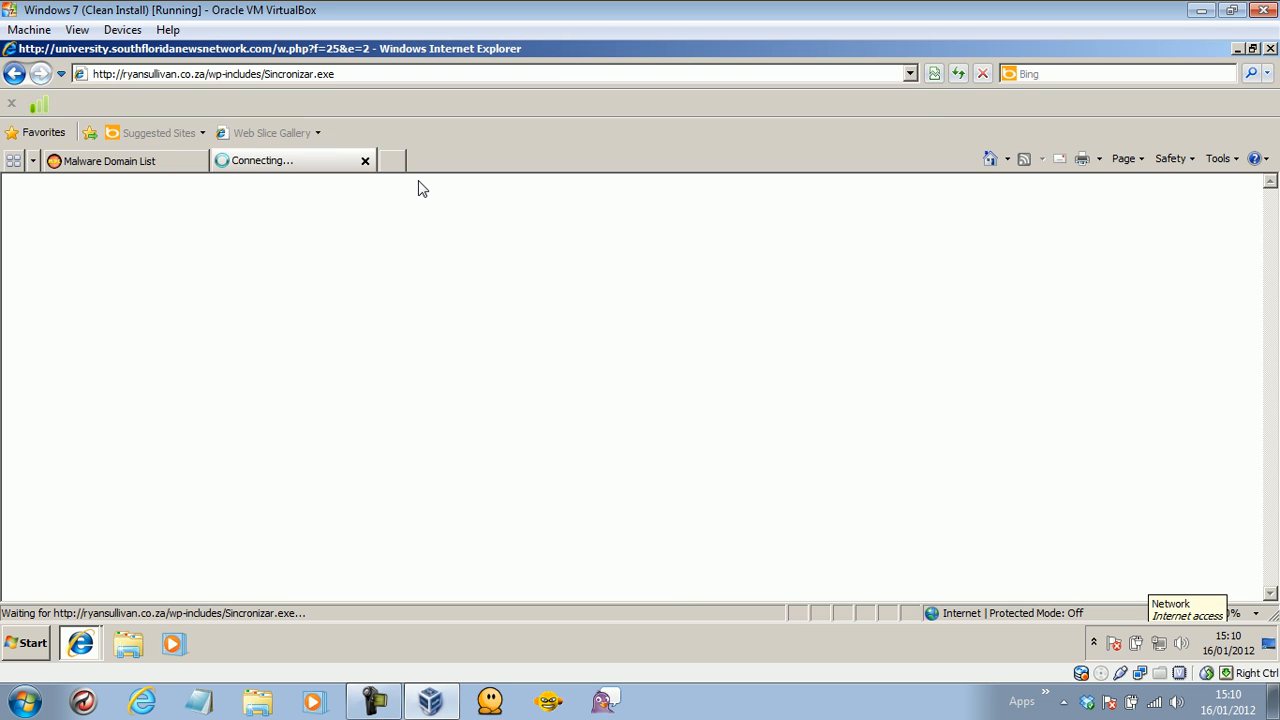
# Copy the vidosxcx-online1b.ru address from the list and load it in the second tab, getting a 404.
pyautogui.click(120, 161)
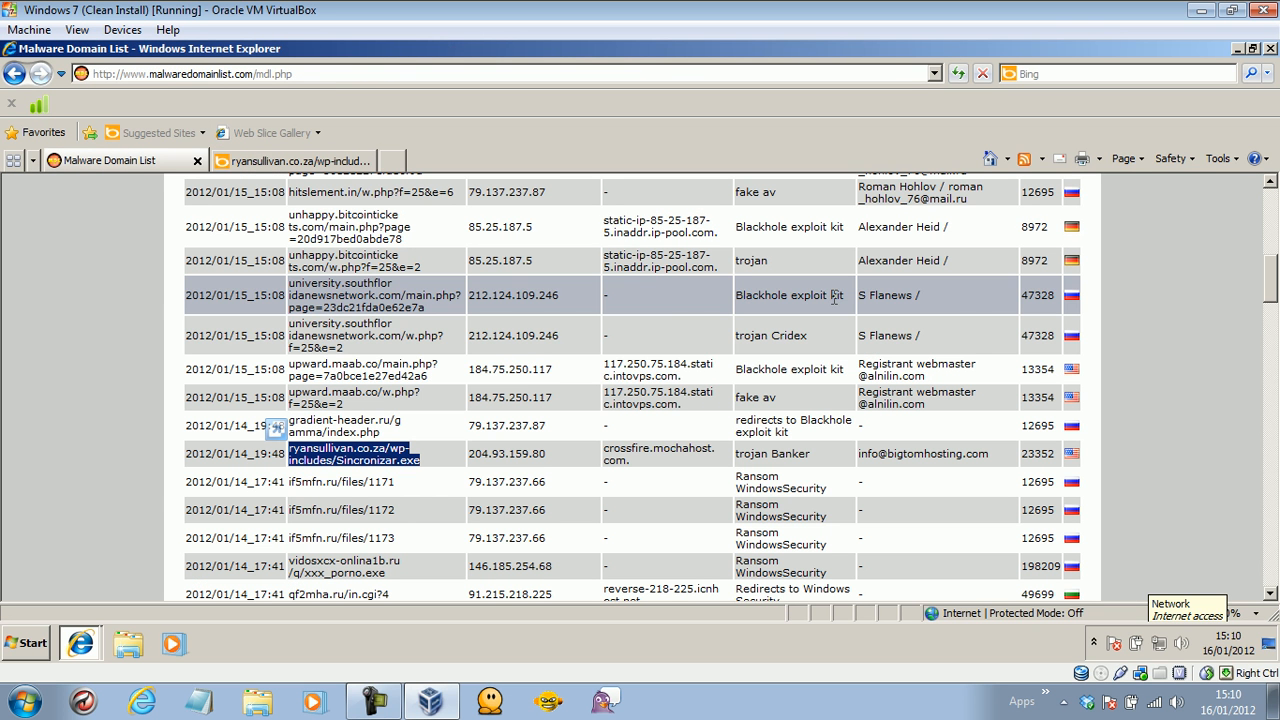
pyautogui.scroll(-1, 1272, 292)
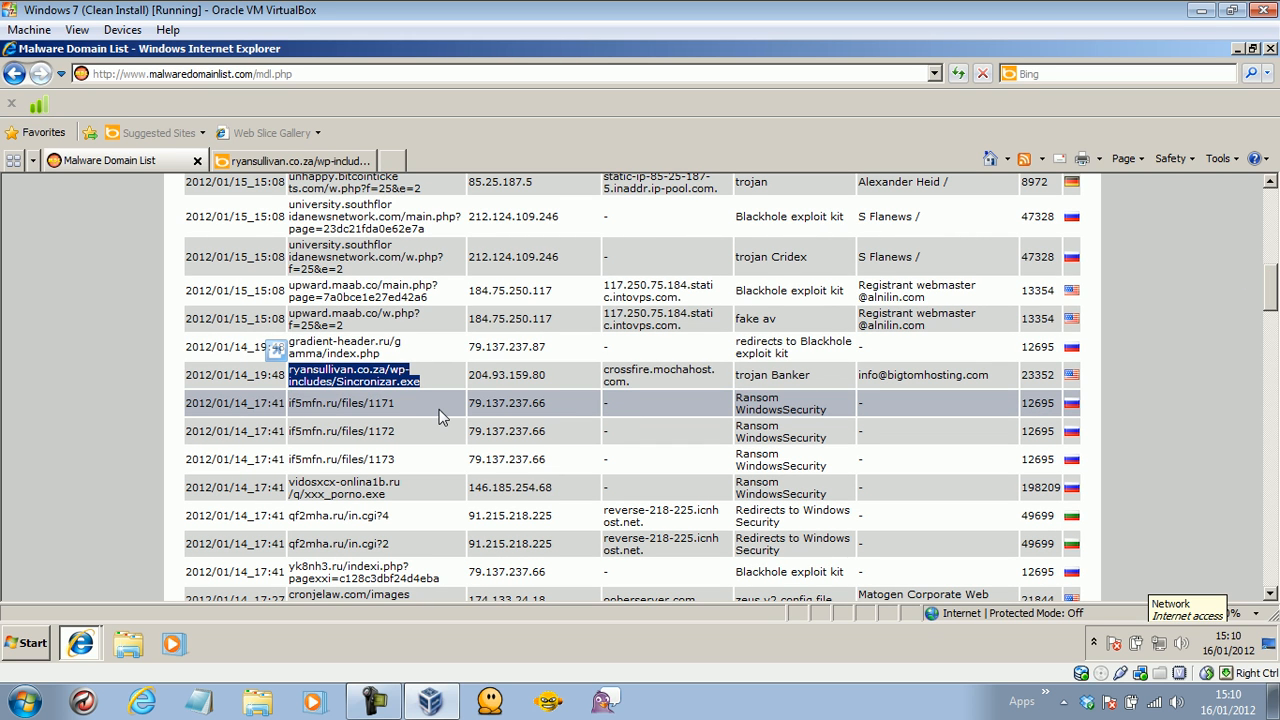
pyautogui.moveTo(402, 486); pyautogui.dragTo(352, 506)
pyautogui.click(376, 508)
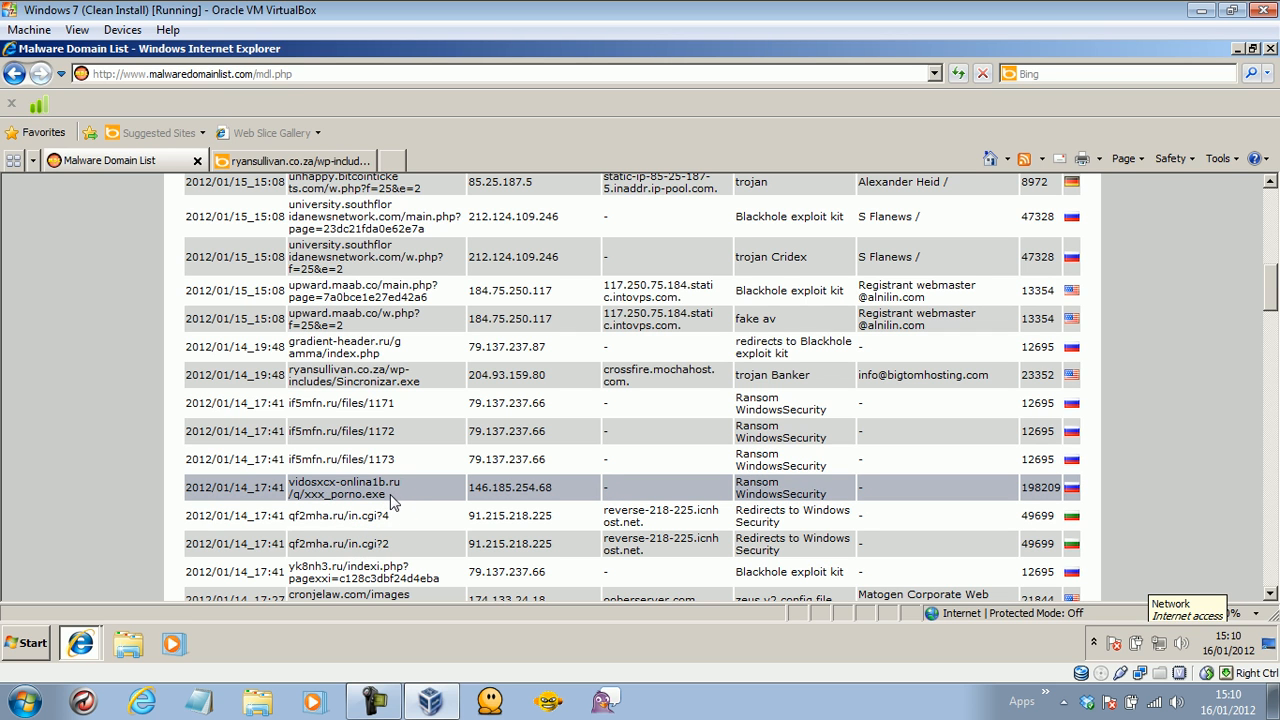
pyautogui.moveTo(398, 490); pyautogui.dragTo(316, 490)
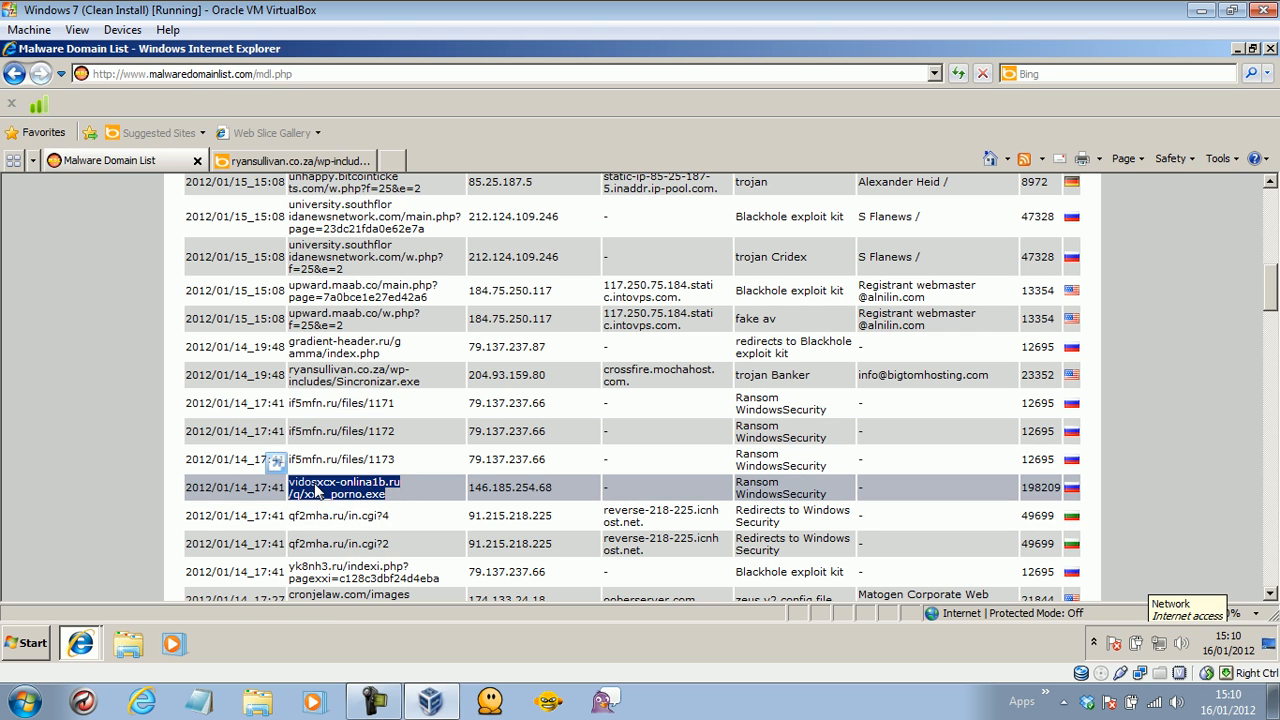
pyautogui.rightClick(316, 490)
pyautogui.click(357, 360)
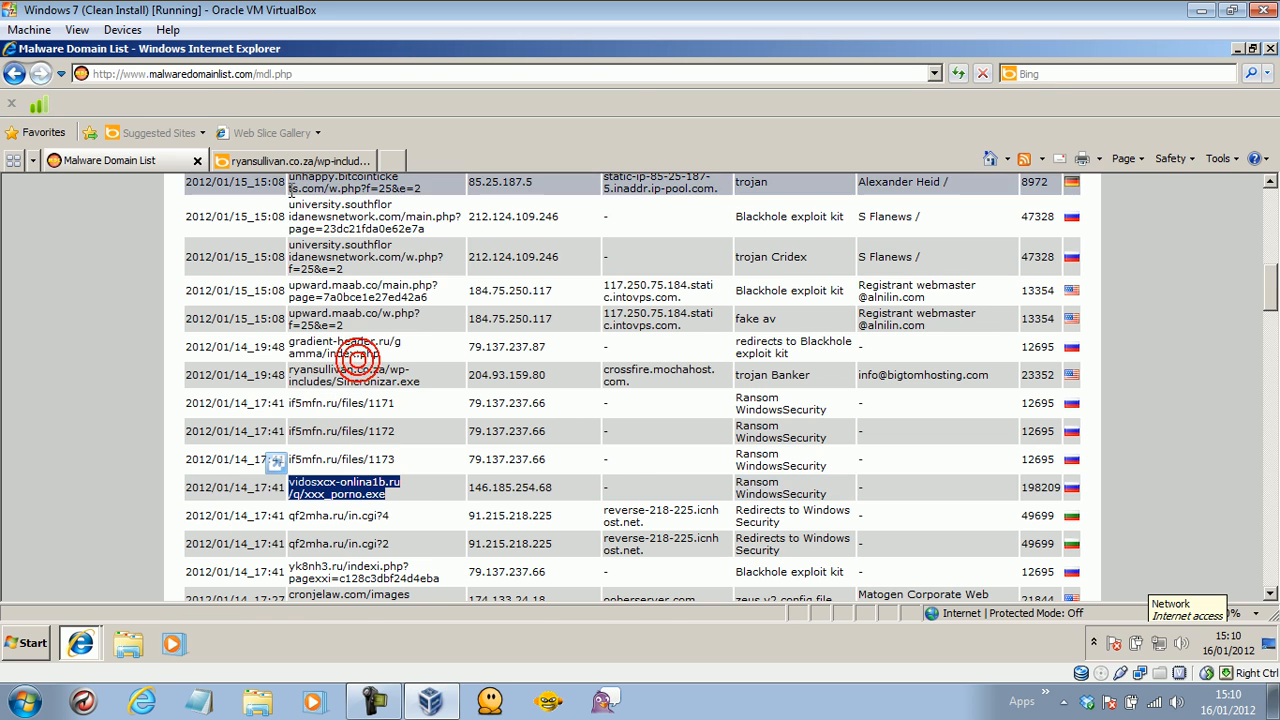
pyautogui.click(285, 162)
pyautogui.click(268, 76)
pyautogui.rightClick(266, 78)
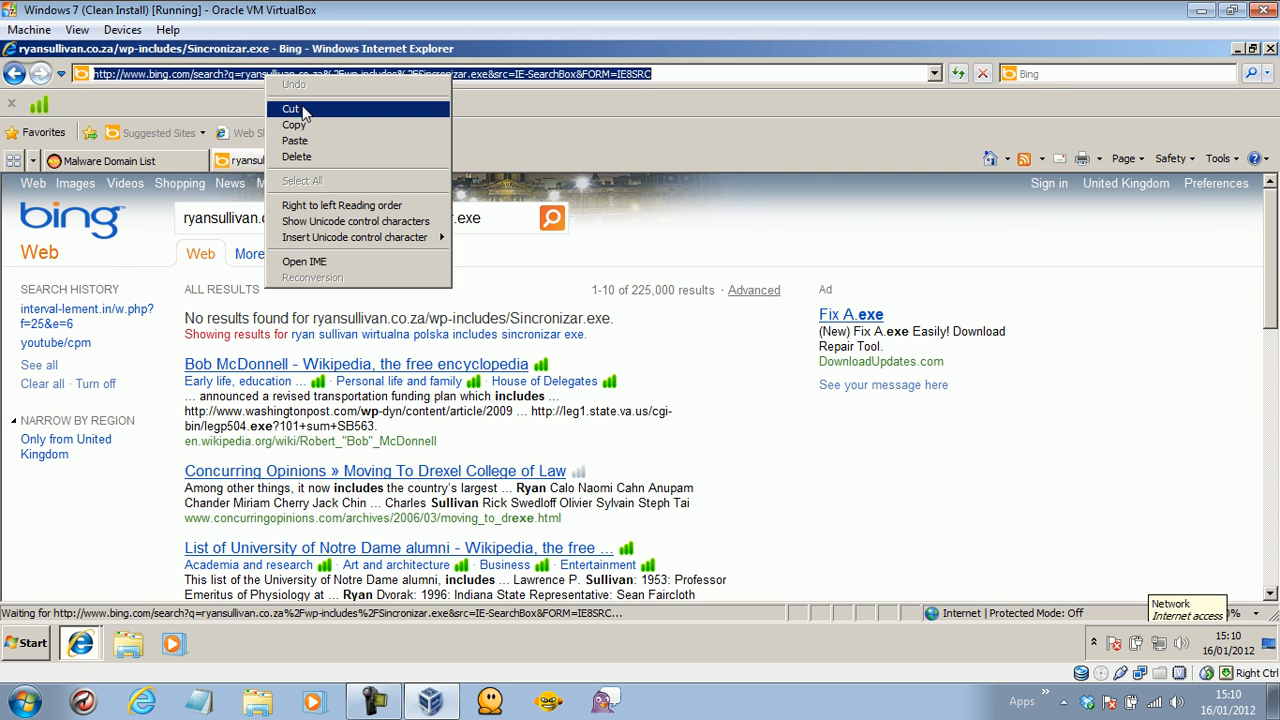
pyautogui.click(295, 140)
pyautogui.press('Return')
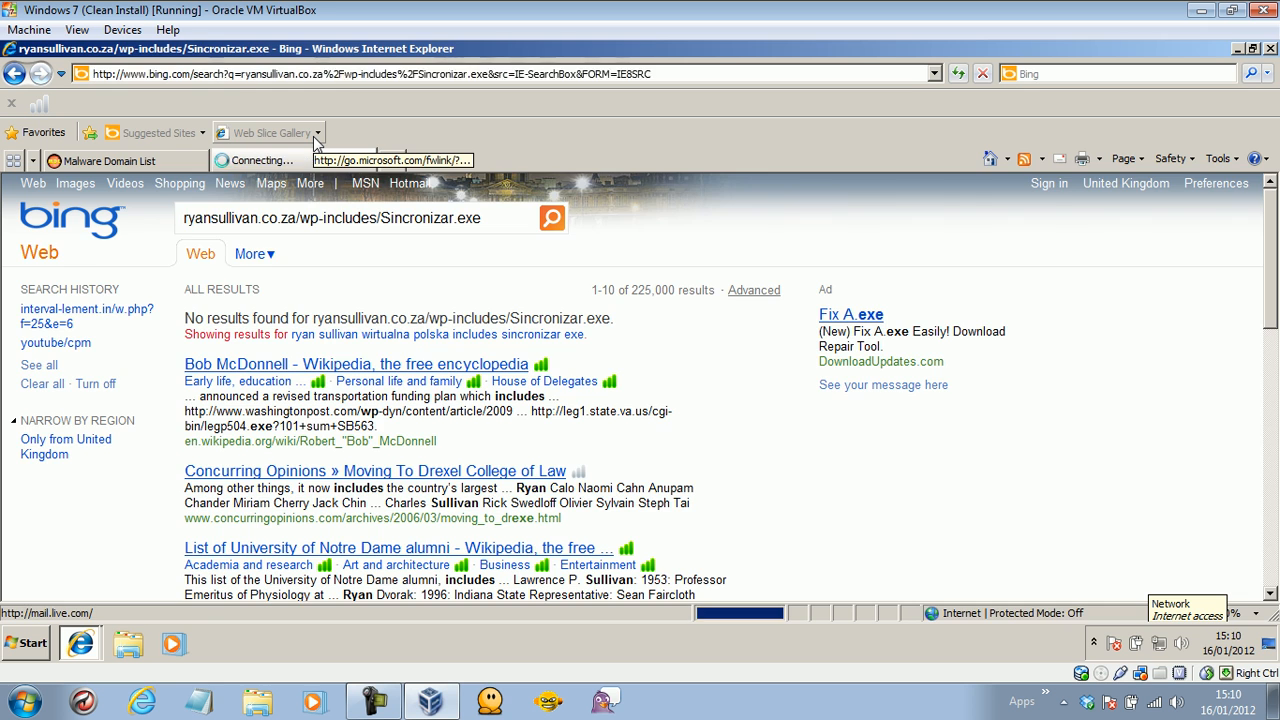
# Copy if5mfn.ru/files/1173 from the list and load it in the second tab.
pyautogui.click(140, 161)
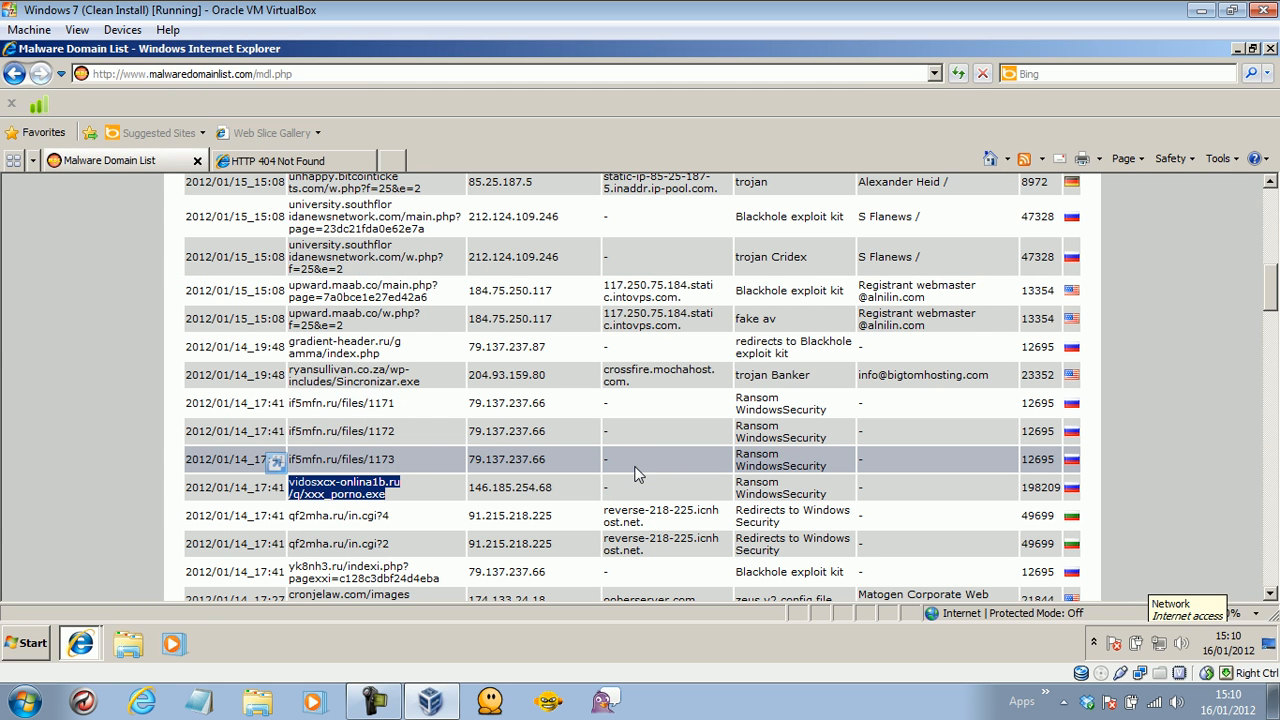
pyautogui.moveTo(419, 459); pyautogui.dragTo(305, 461)
pyautogui.rightClick(309, 460)
pyautogui.click(355, 487)
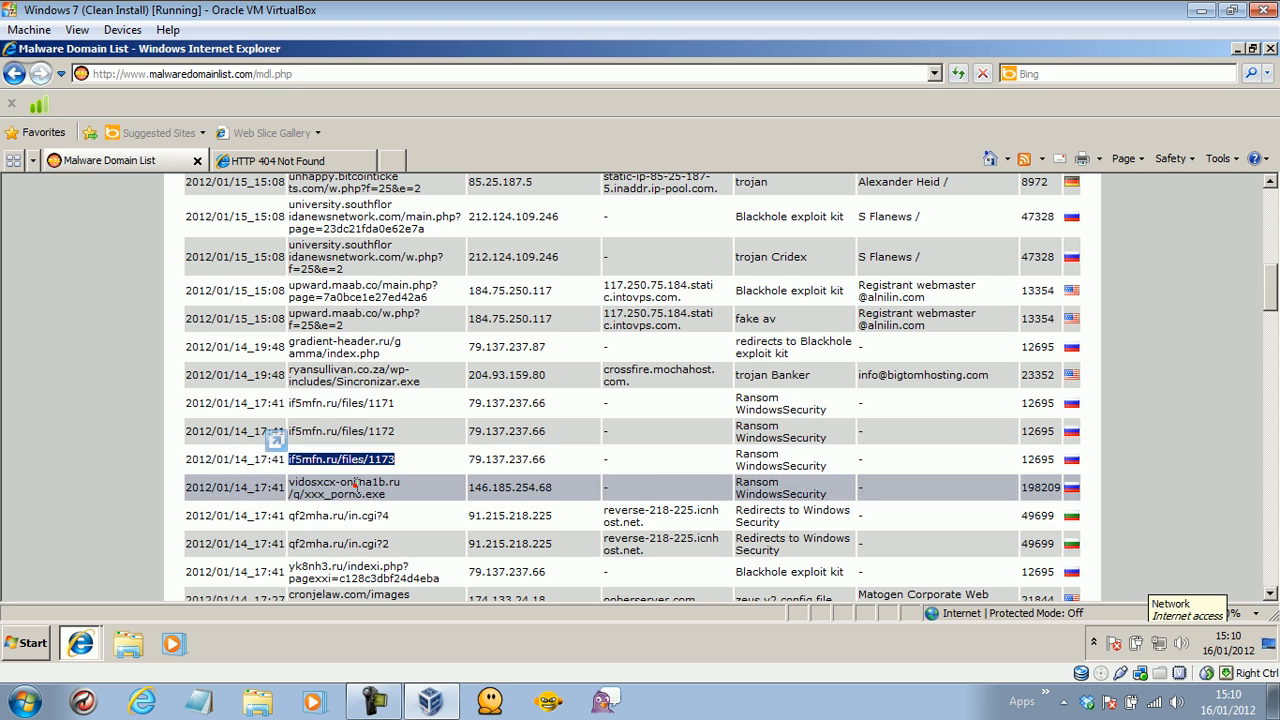
pyautogui.click(290, 162)
pyautogui.click(254, 79)
pyautogui.hotkey('ctrl', 'v')
pyautogui.press('Return')
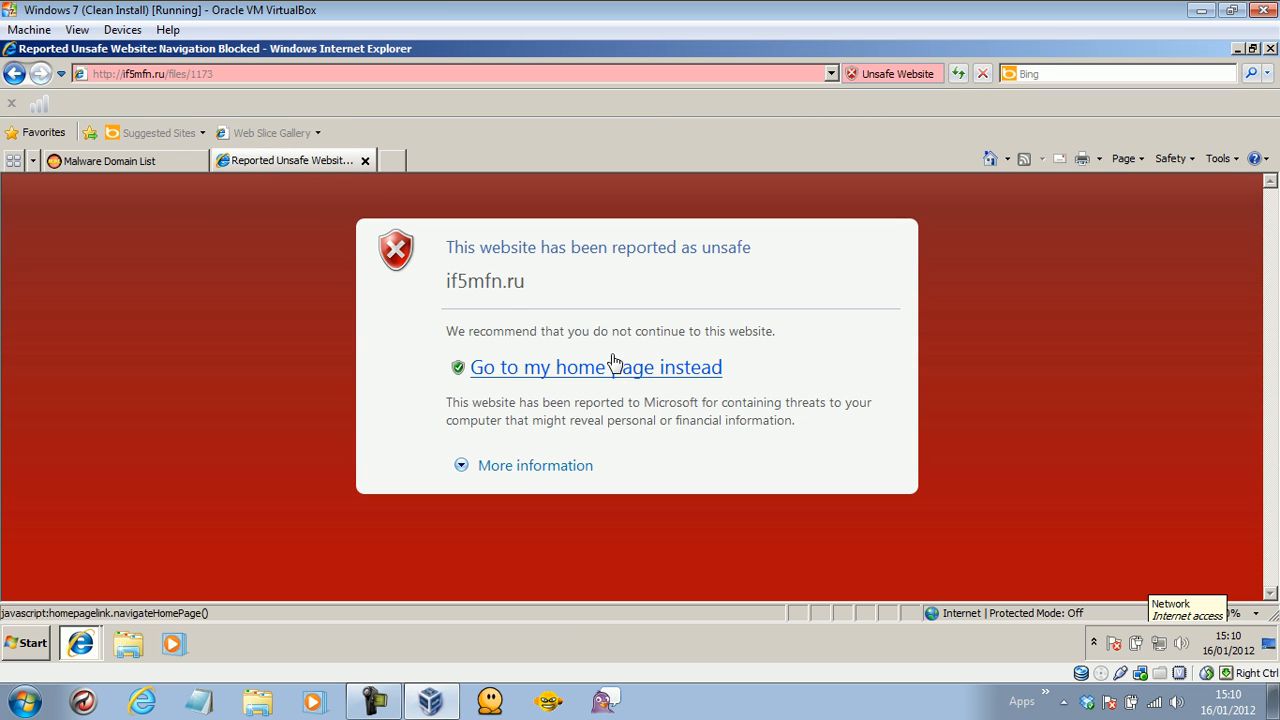
# Bypass the unsafe-site warning for if5mfn.ru via More information, then return to the Malware Domain List.
pyautogui.click(534, 466)
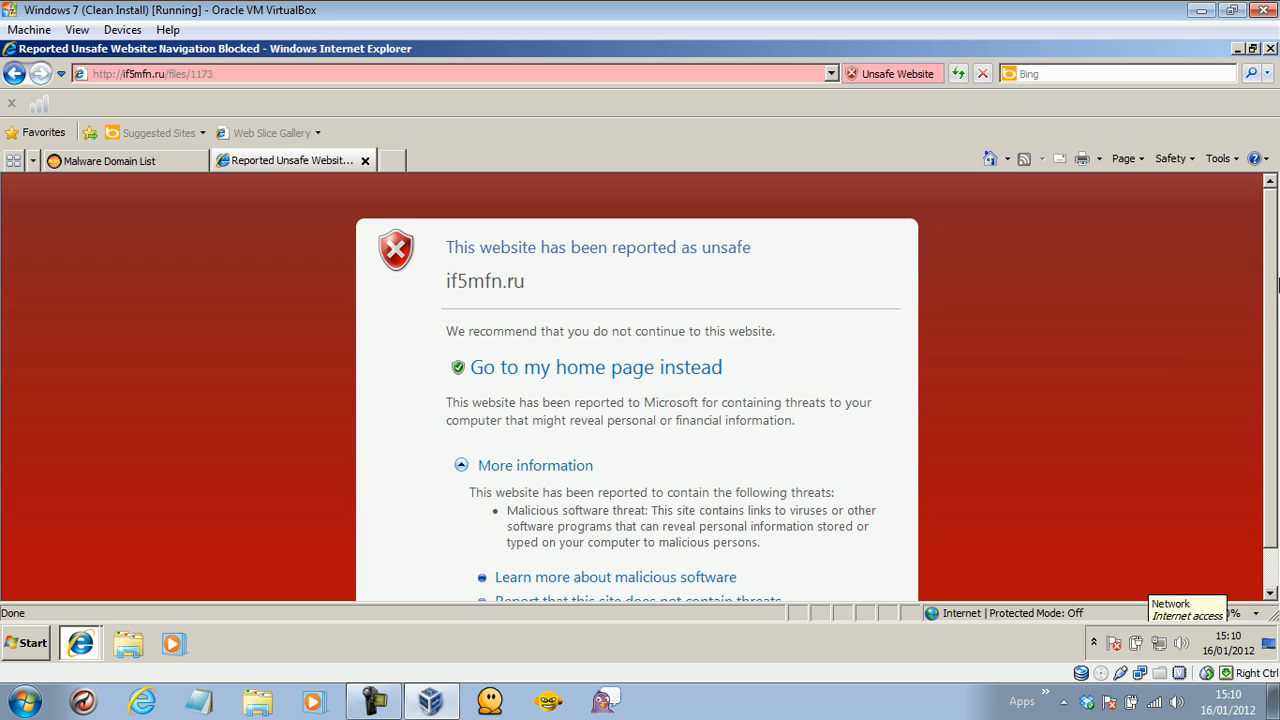
pyautogui.scroll(-2, 1277, 288)
pyautogui.click(639, 584)
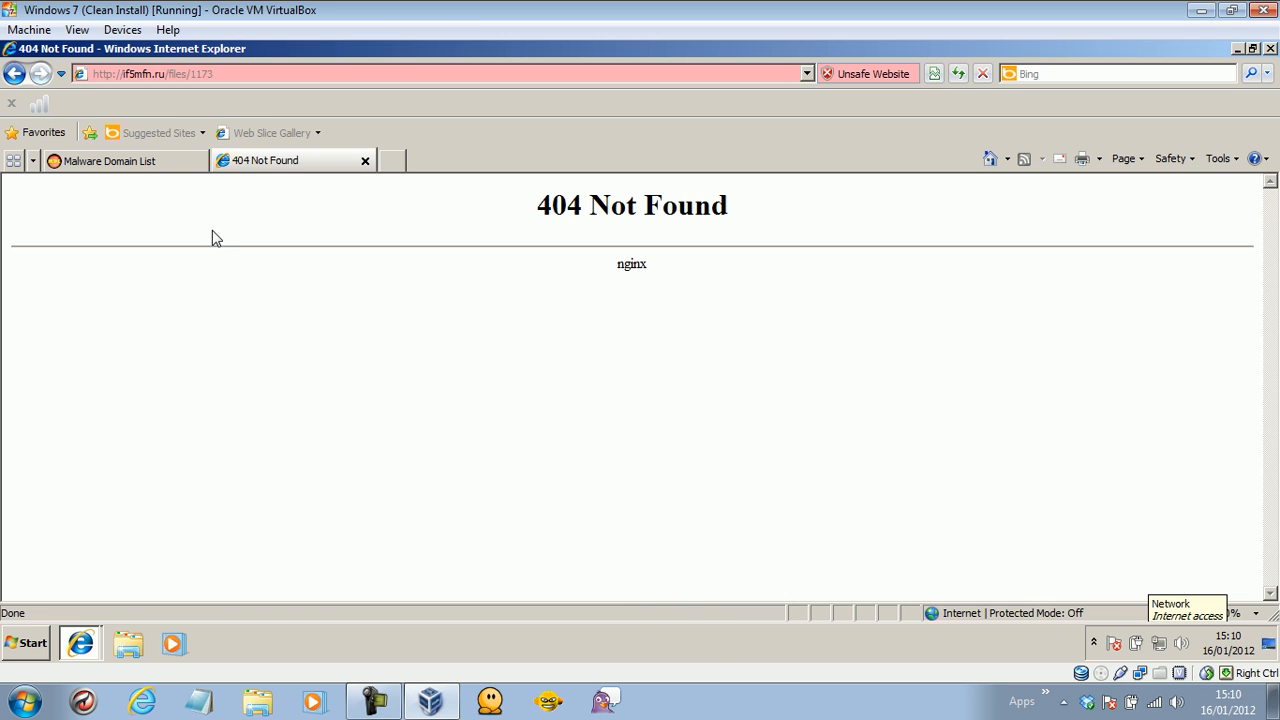
pyautogui.click(126, 170)
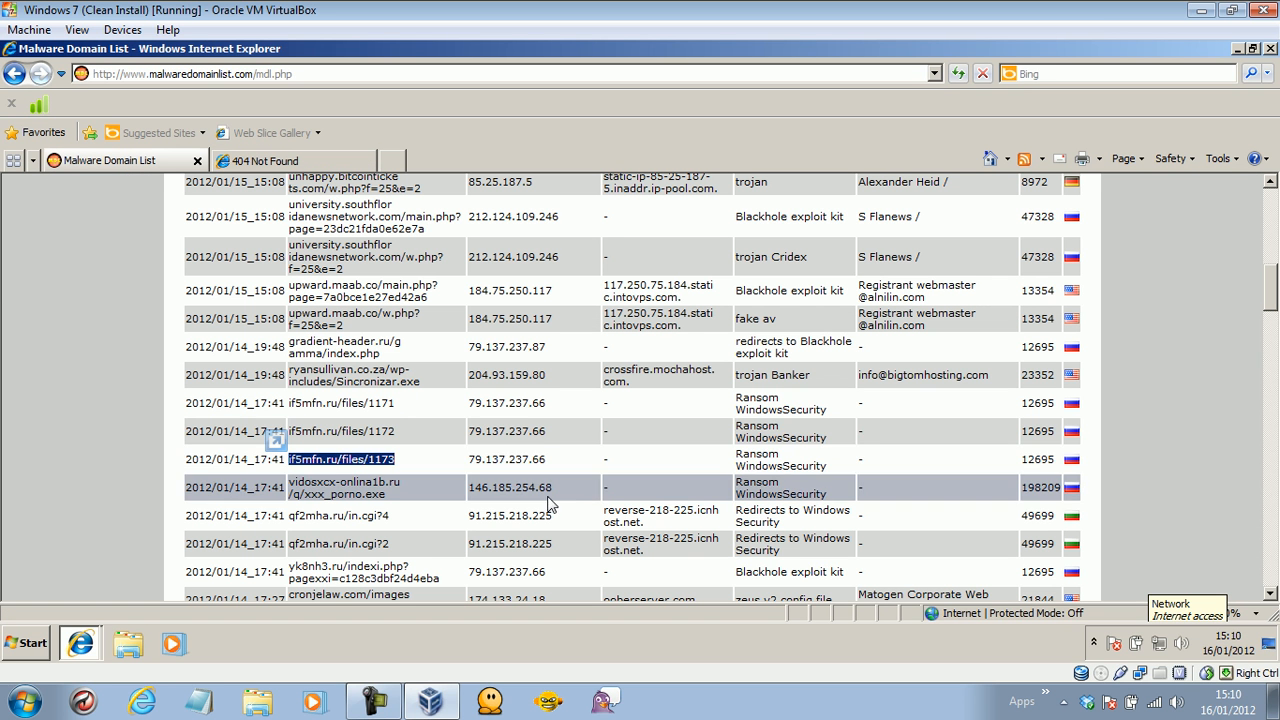
# Copy cronjelaw.com/images/jpg/bot.exe from the list and load it in the second tab.
pyautogui.moveTo(1270, 305); pyautogui.dragTo(1272, 327)
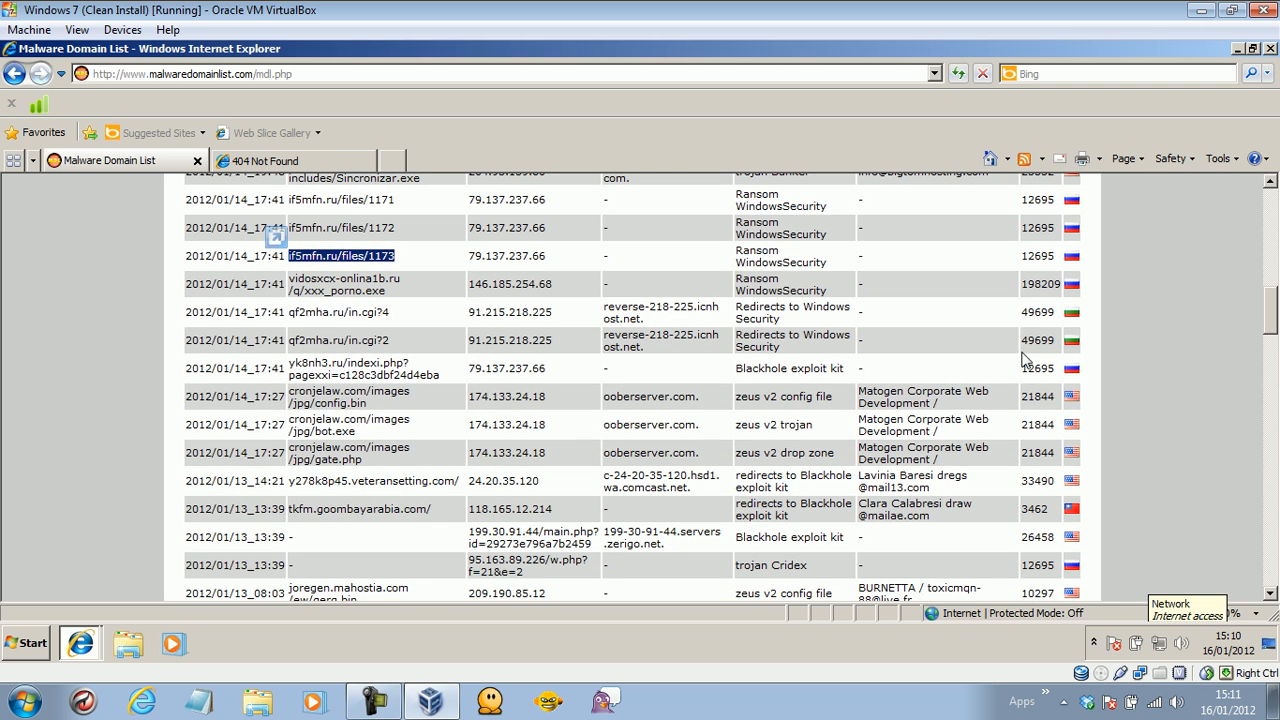
pyautogui.moveTo(358, 432); pyautogui.dragTo(298, 418)
pyautogui.rightClick(302, 420)
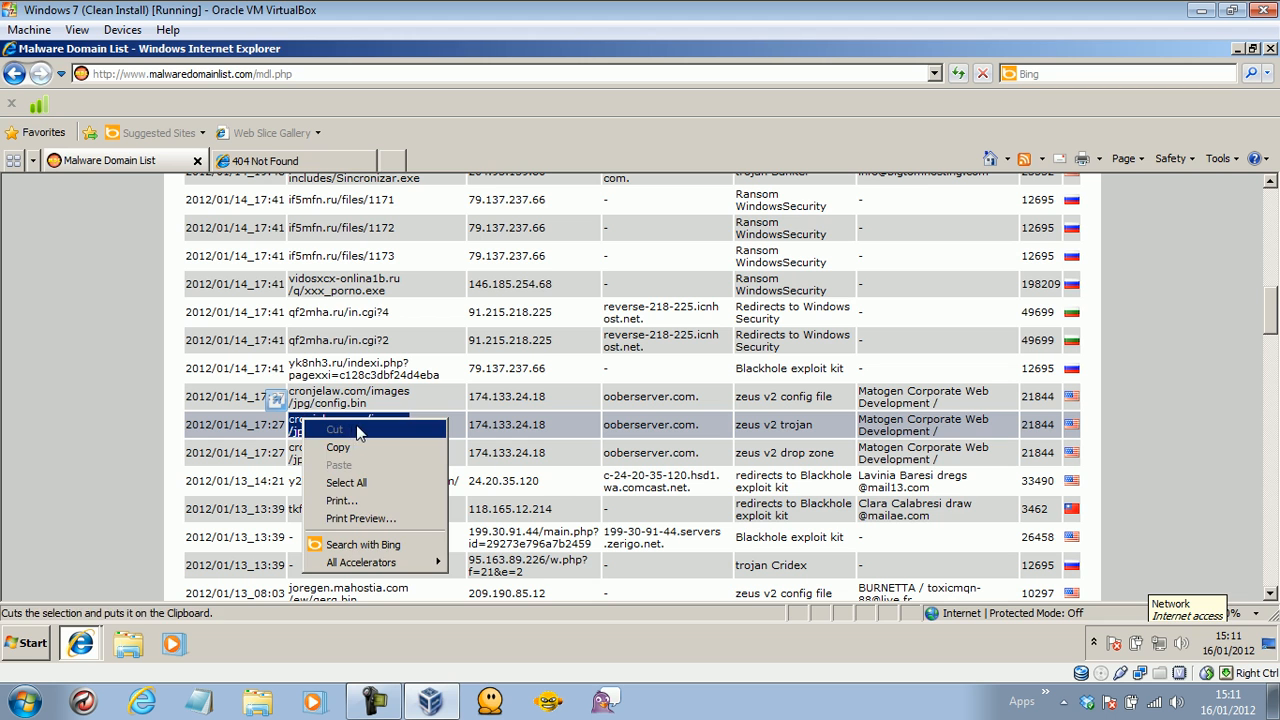
pyautogui.click(356, 446)
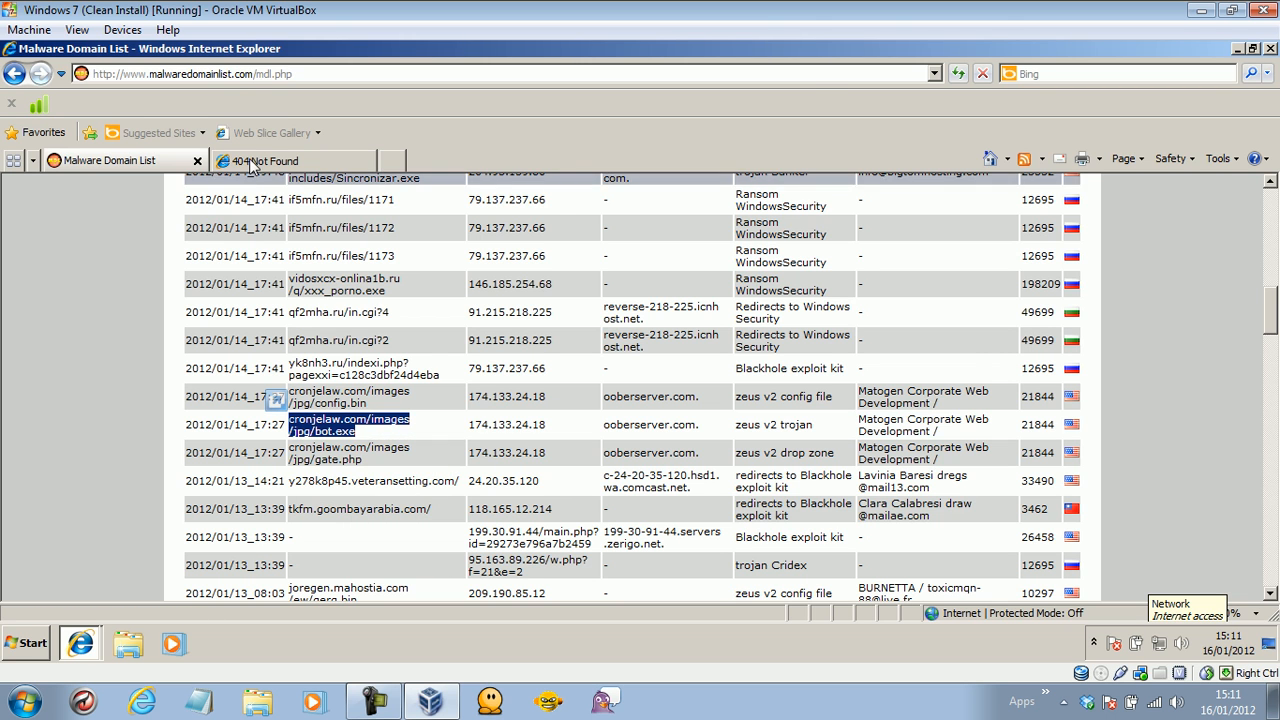
pyautogui.click(252, 162)
pyautogui.click(240, 73)
pyautogui.hotkey('ctrl', 'v')
pyautogui.press('Return')
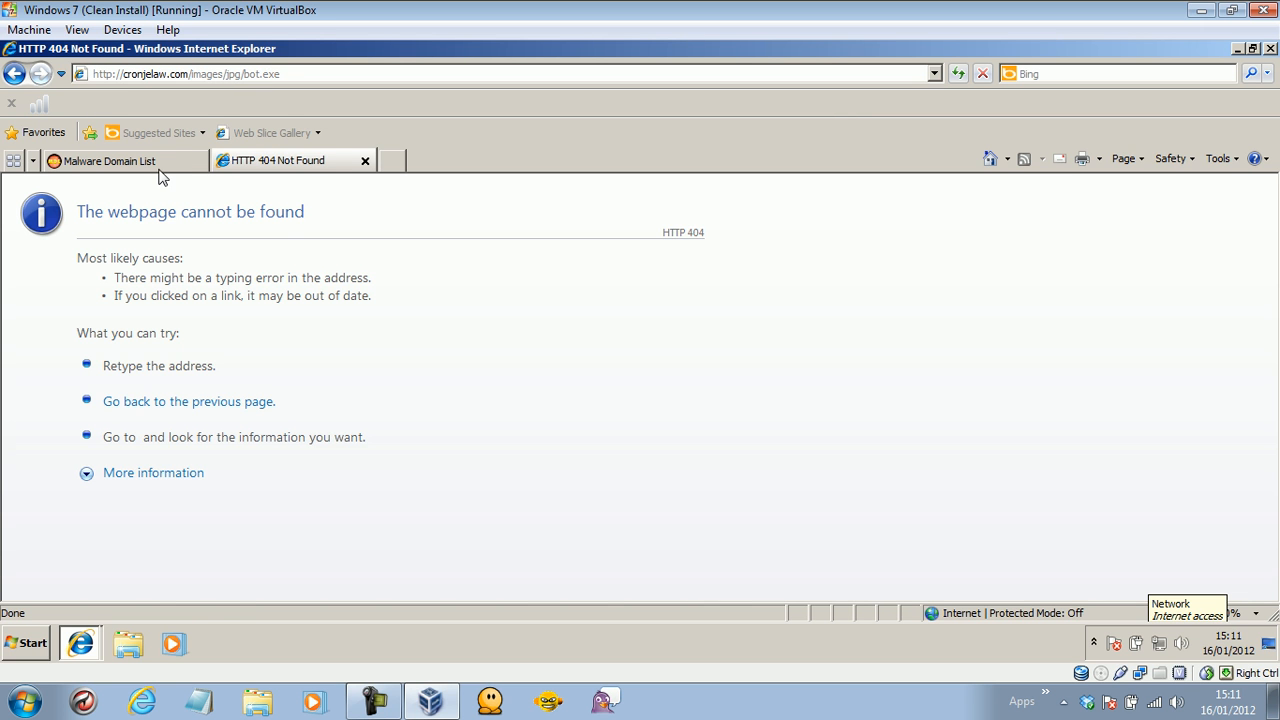
# Copy 95.163.89.226/w.php?f=21&e=2 from the list and load it in the second tab.
pyautogui.click(151, 162)
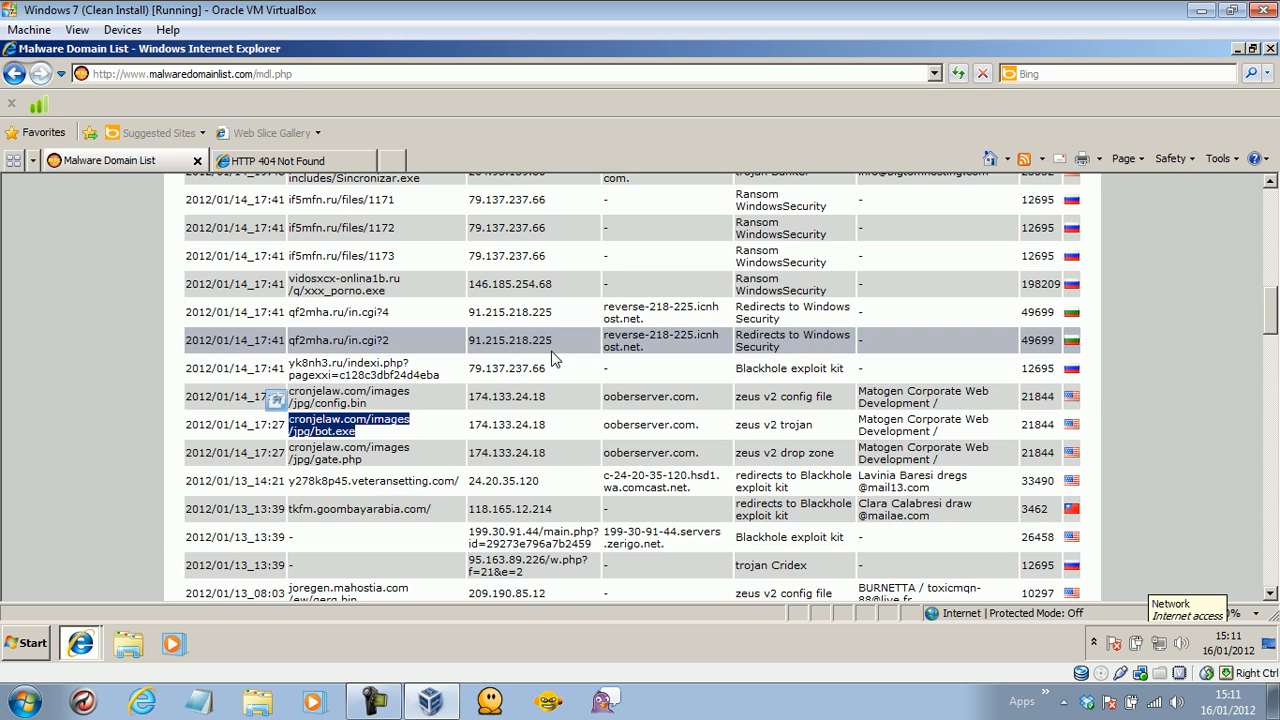
pyautogui.moveTo(545, 577); pyautogui.dragTo(470, 562)
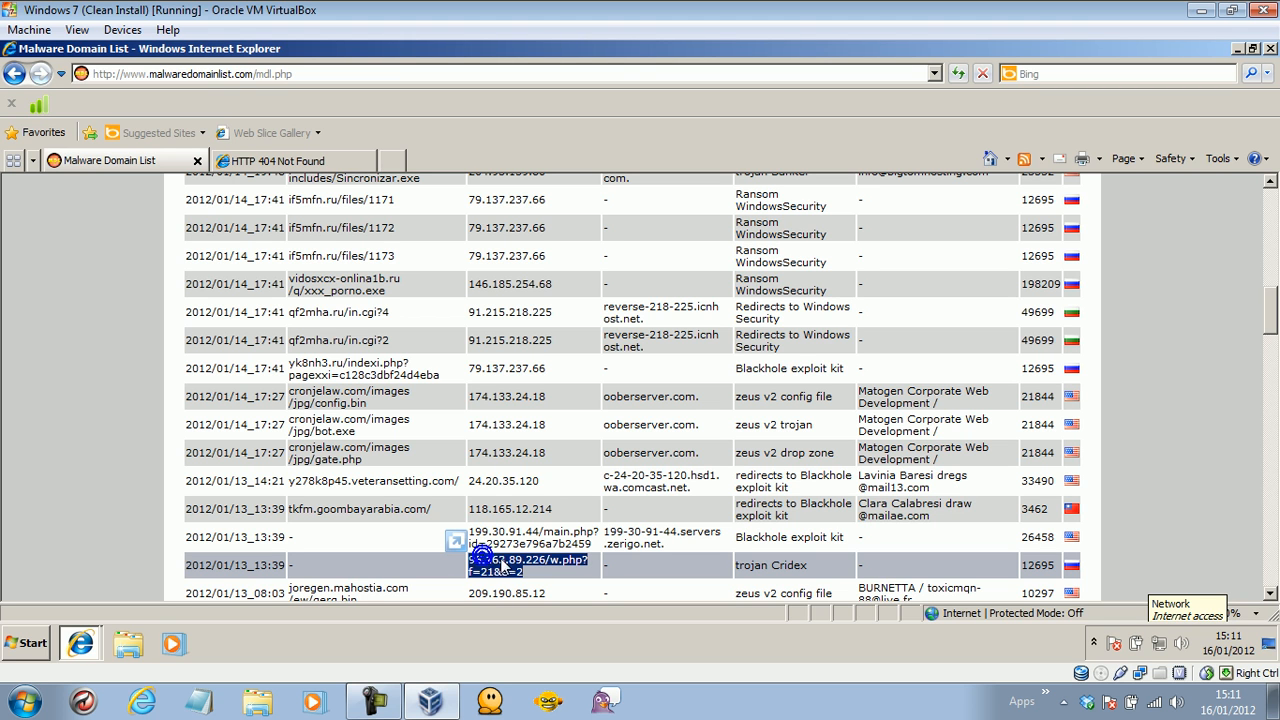
pyautogui.rightClick(485, 561)
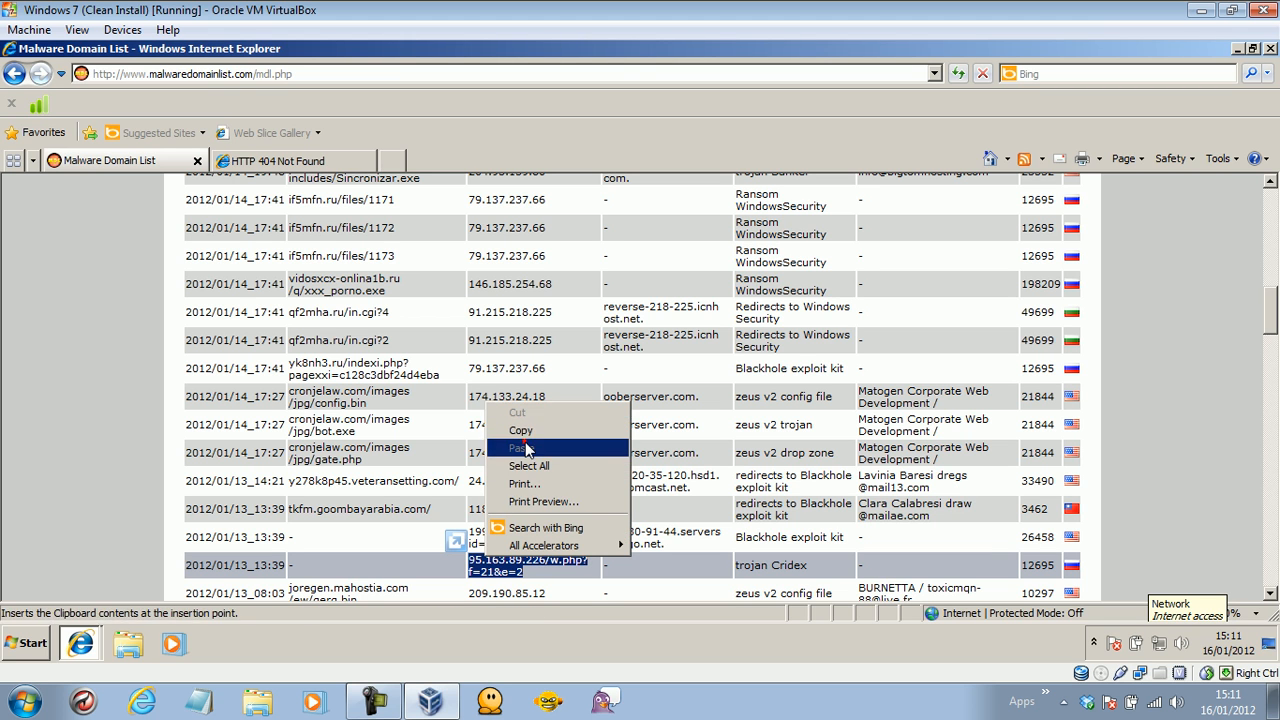
pyautogui.click(523, 432)
pyautogui.click(318, 160)
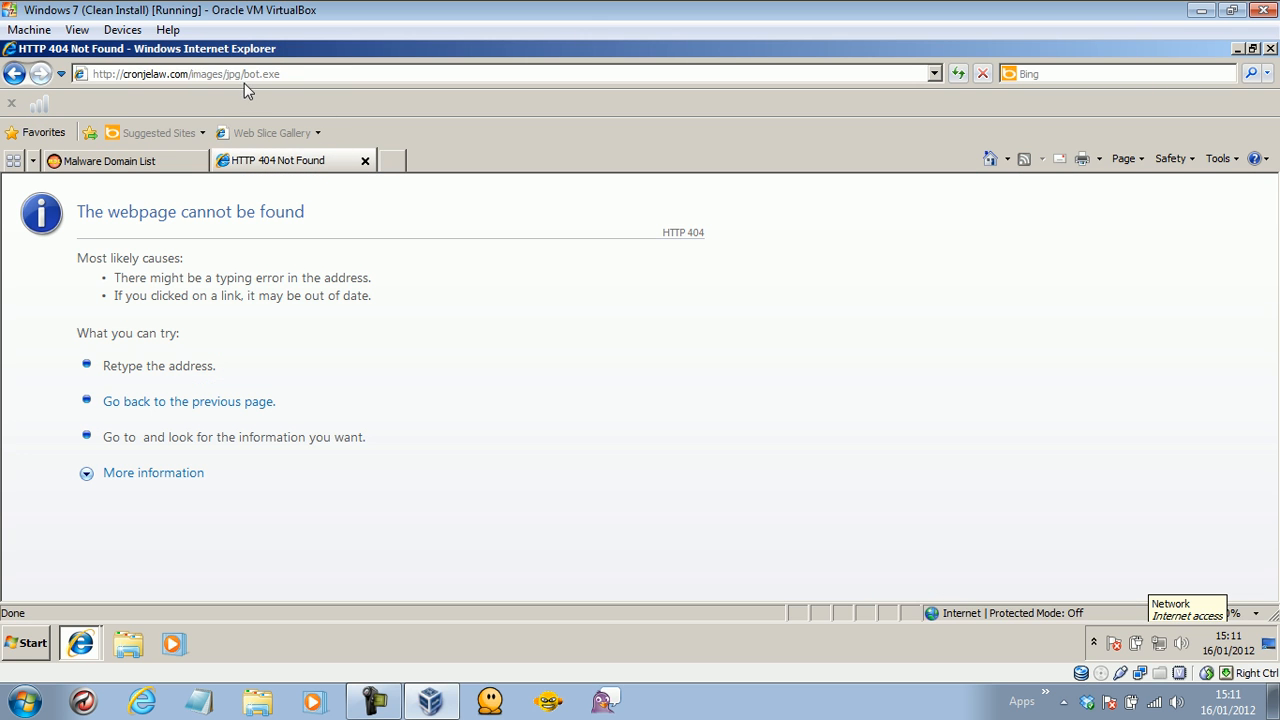
pyautogui.click(249, 73)
pyautogui.hotkey('ctrl', 'v')
pyautogui.press('Return')
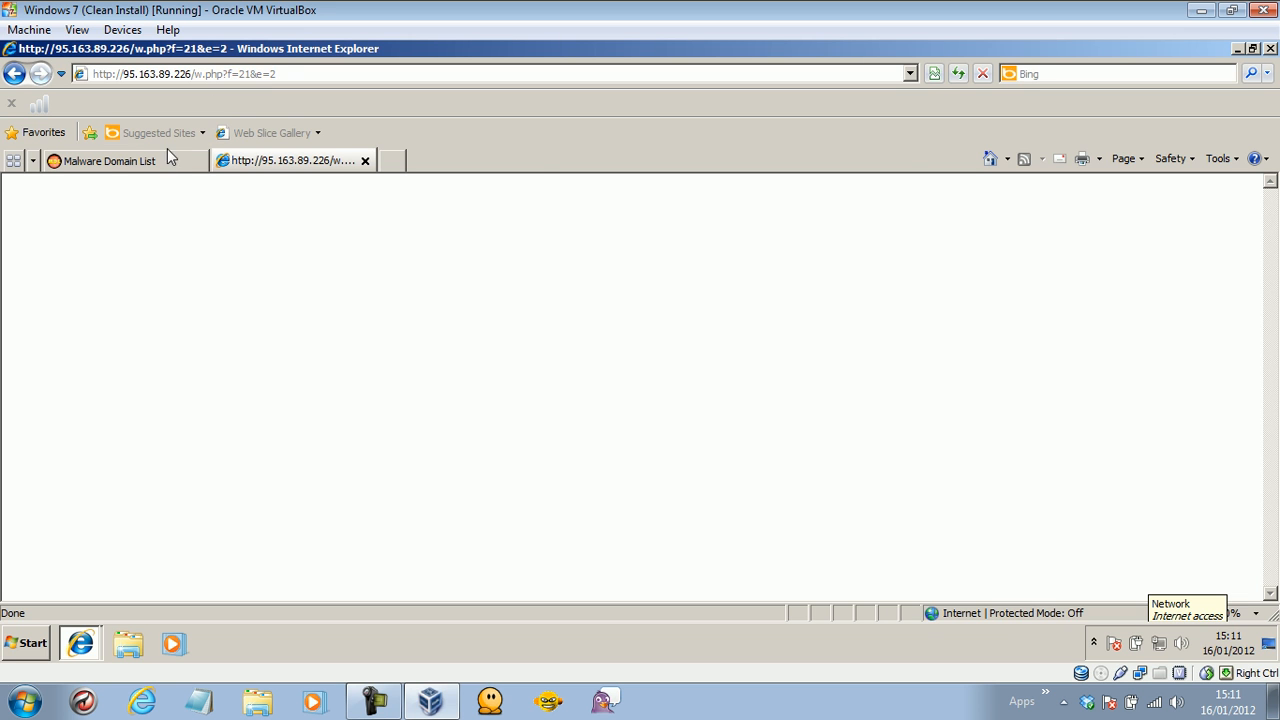
# Copy solidcursor.ru/w.php?f=36&e=2 from the list and load it in the second tab.
pyautogui.click(108, 160)
pyautogui.moveTo(1271, 324); pyautogui.dragTo(1272, 348)
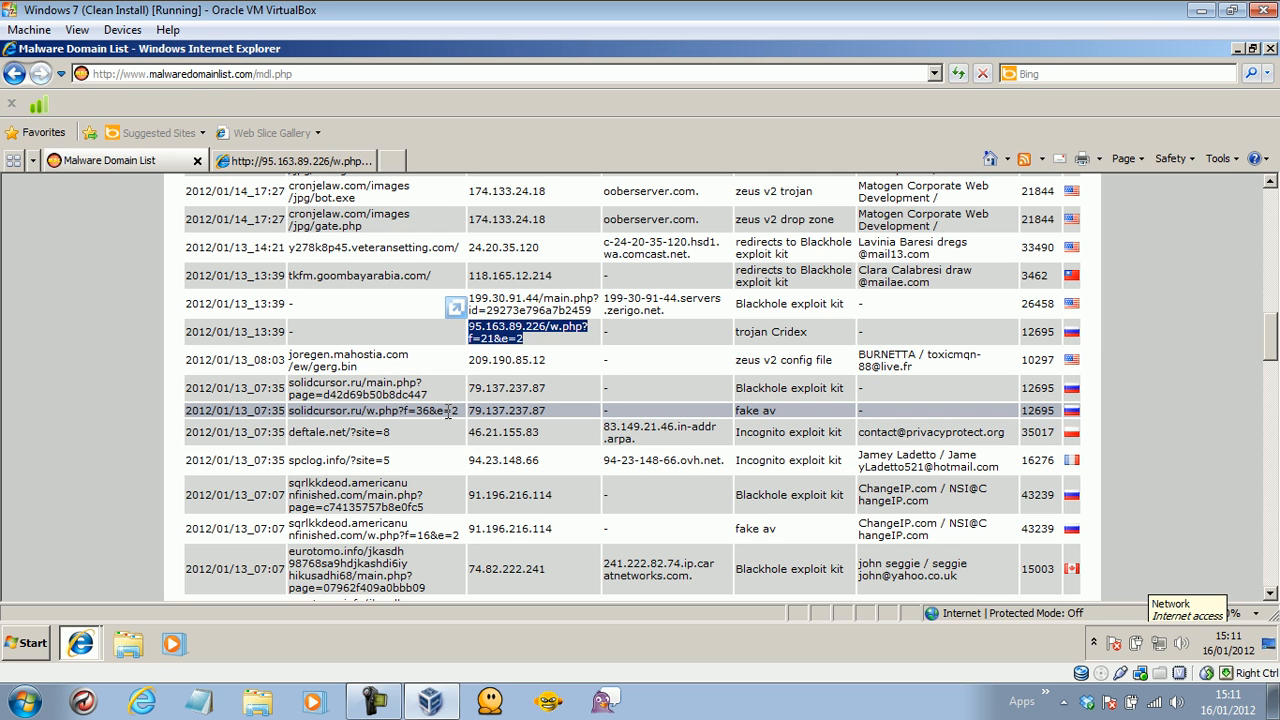
pyautogui.moveTo(460, 412); pyautogui.dragTo(326, 420)
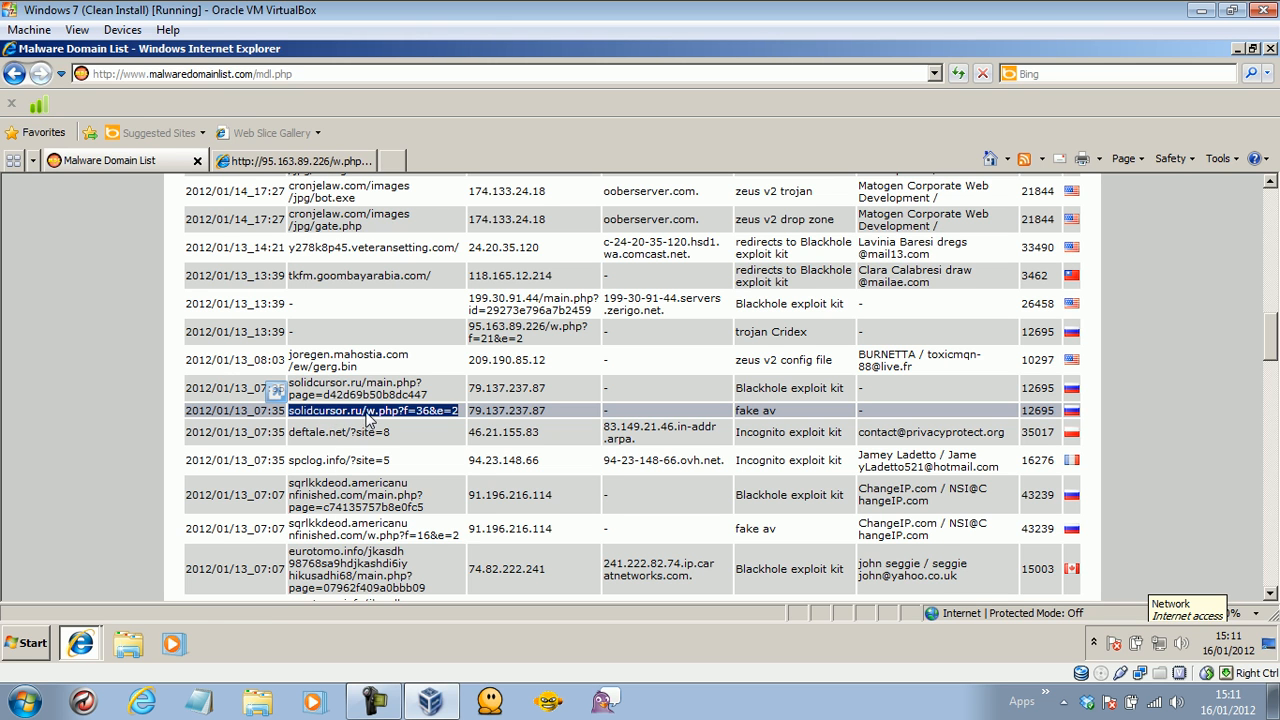
pyautogui.rightClick(338, 416)
pyautogui.click(372, 443)
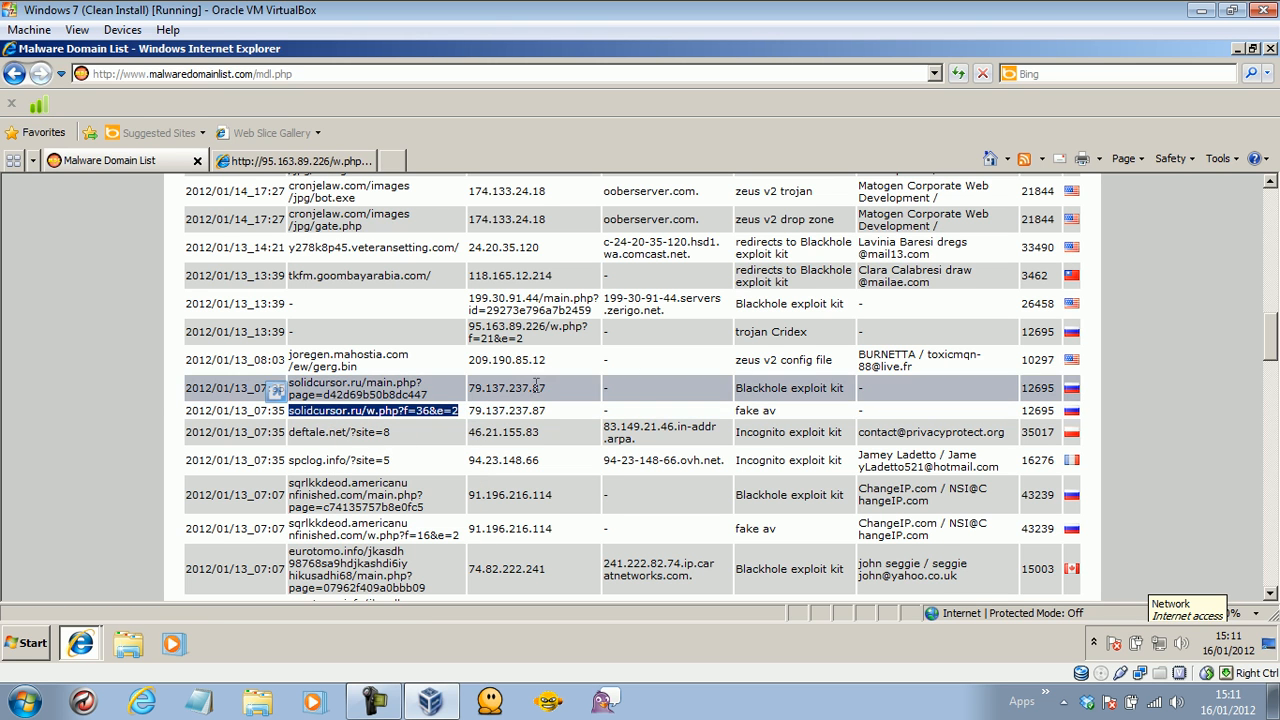
pyautogui.click(292, 160)
pyautogui.click(256, 76)
pyautogui.hotkey('ctrl', 'v')
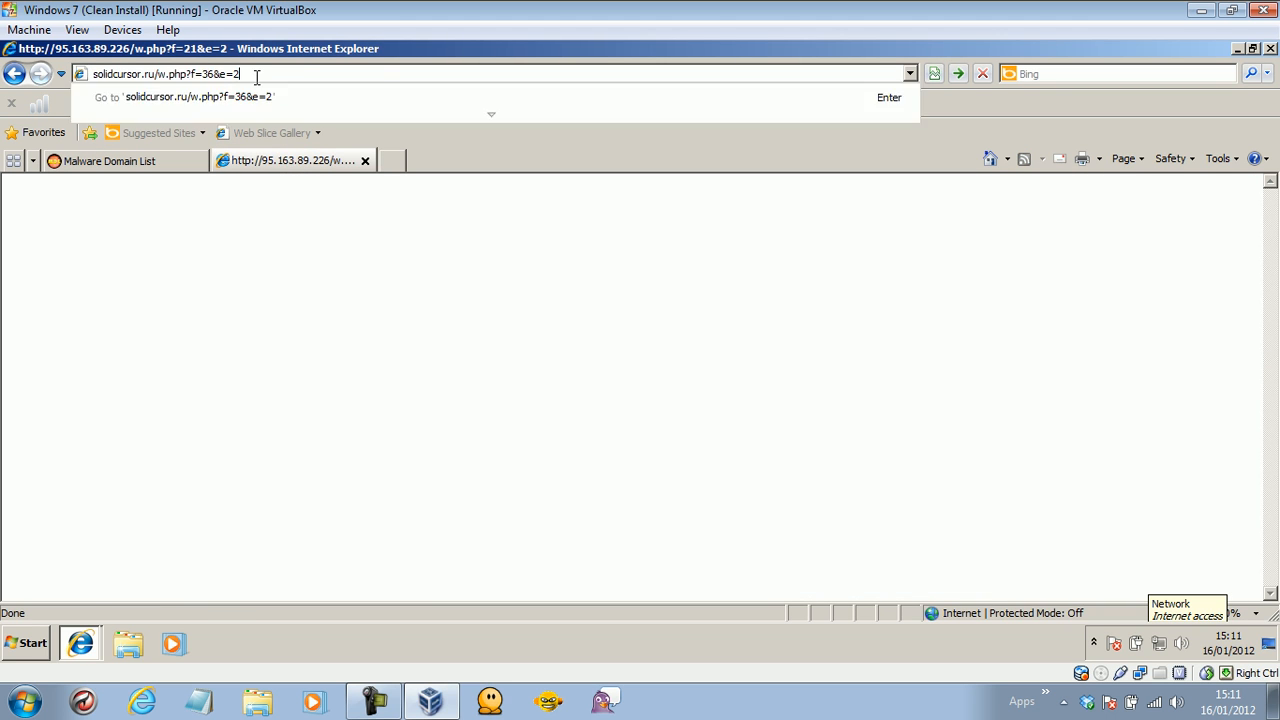
pyautogui.press('Return')
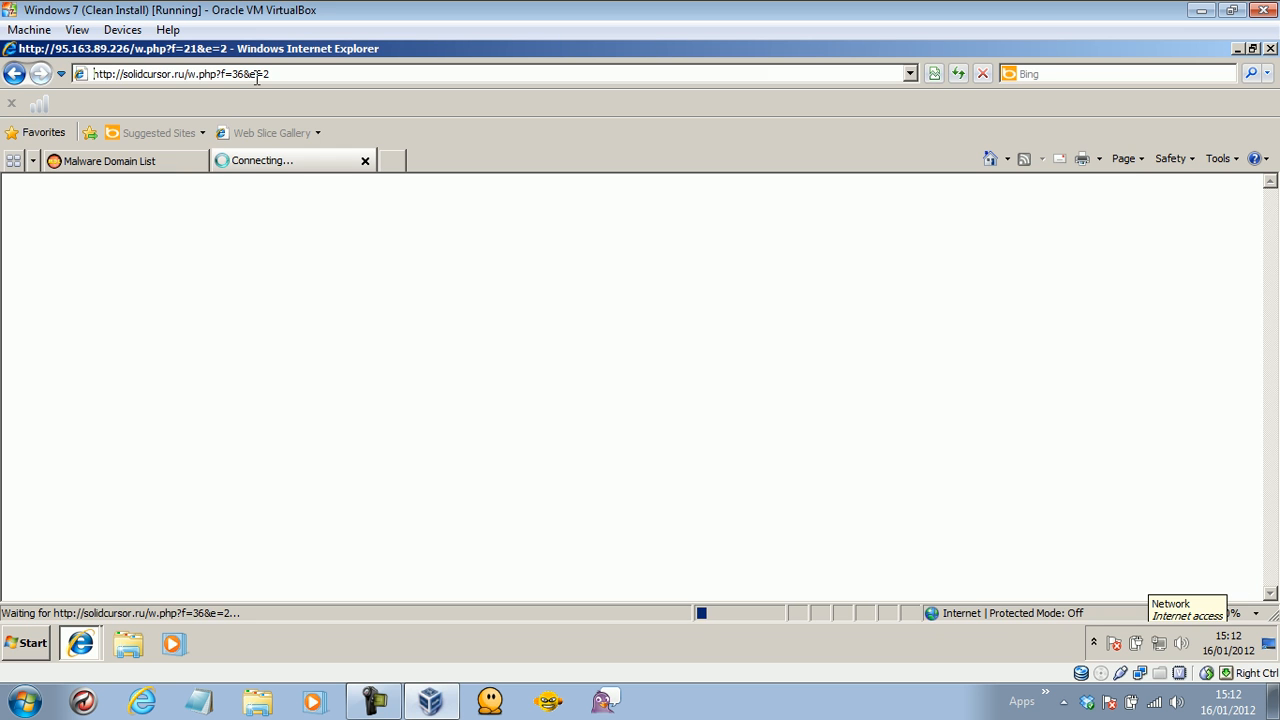
# Copy sqrlkkdeod.americanunfinished.com/w.php?f=16&e=2 from the list and load it in the second tab.
pyautogui.click(148, 168)
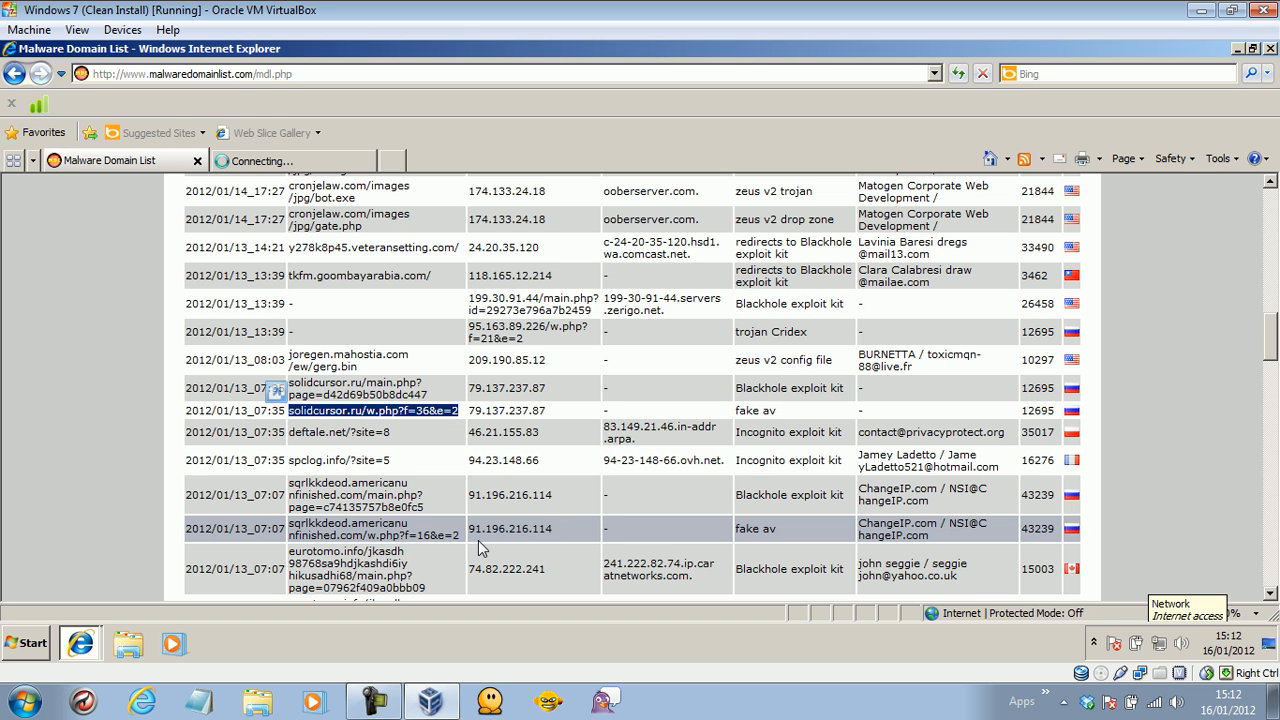
pyautogui.moveTo(460, 537); pyautogui.dragTo(316, 525)
pyautogui.rightClick(318, 524)
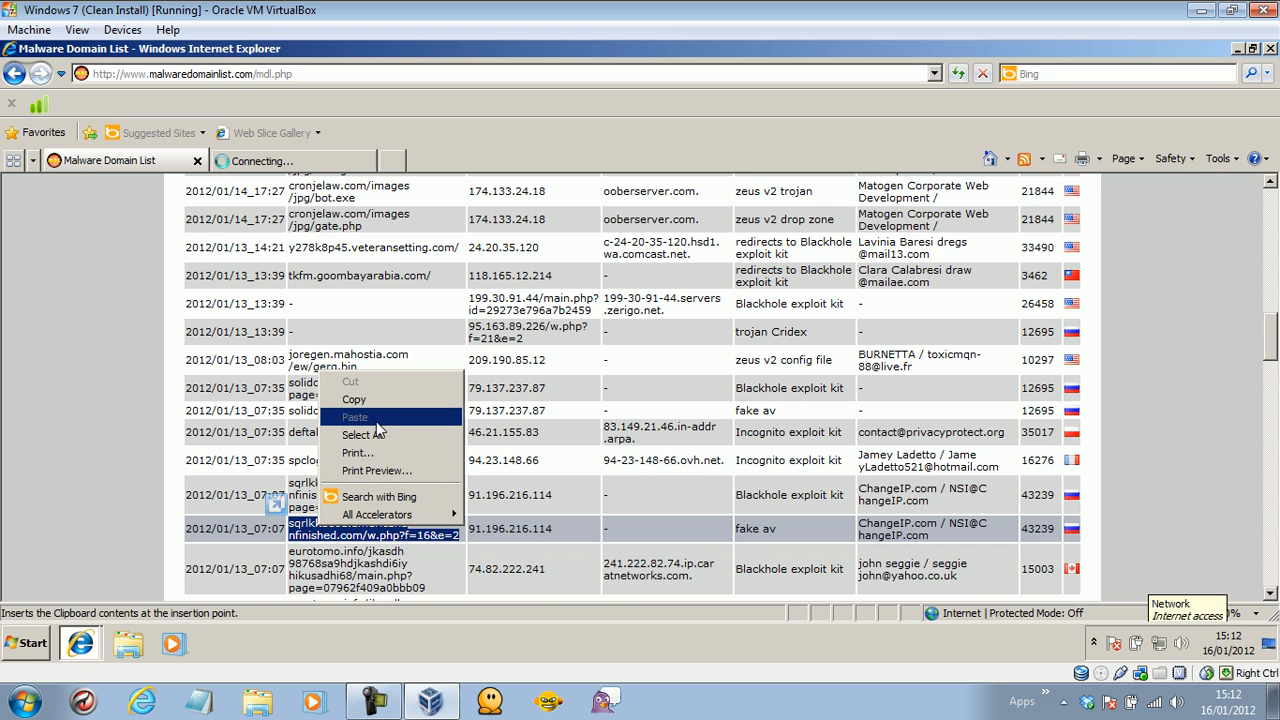
pyautogui.click(373, 399)
pyautogui.click(300, 158)
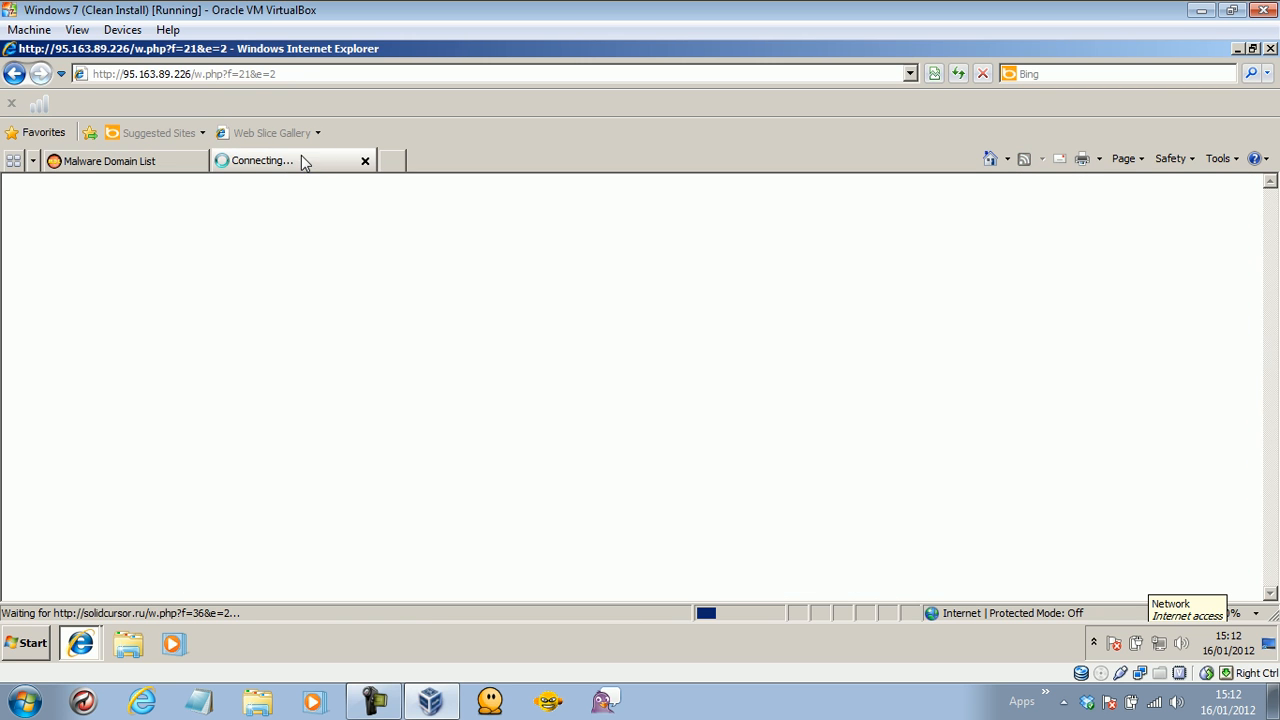
pyautogui.click(245, 74)
pyautogui.hotkey('ctrl', 'v')
pyautogui.press('Return')
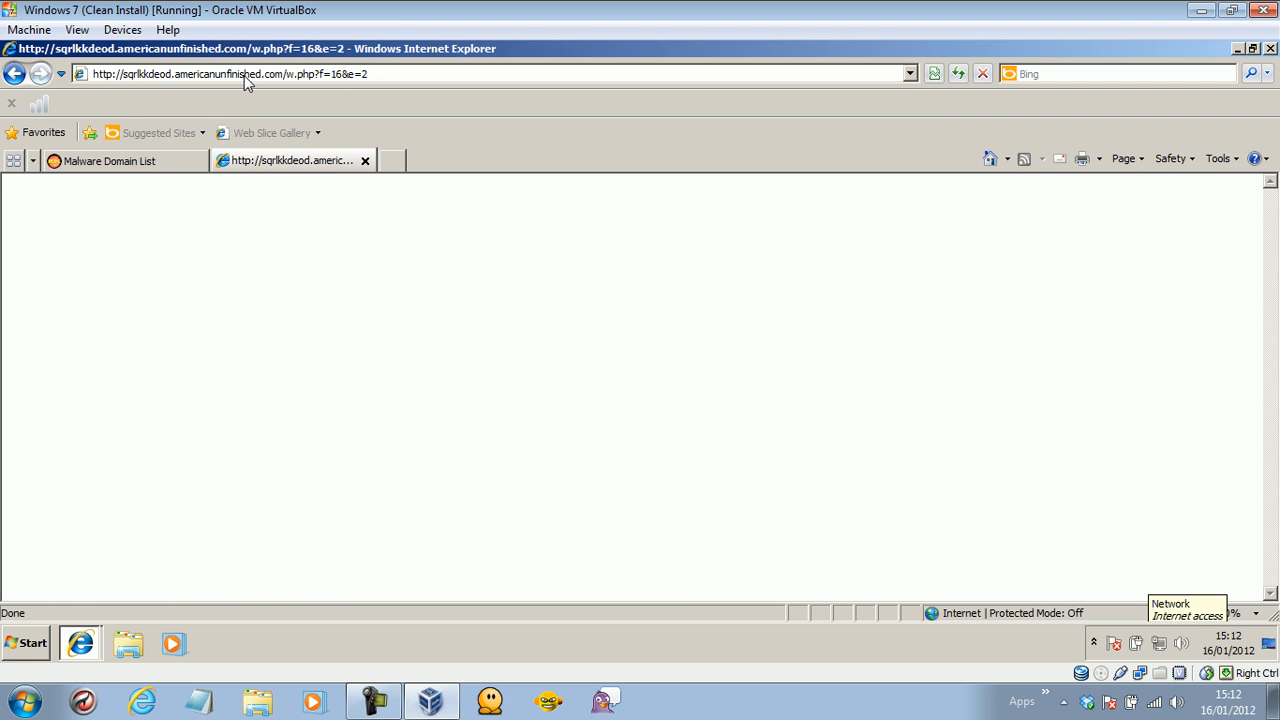
# Copy the stressed.neptunesreviews trojan URL from the list and load it in the second tab.
pyautogui.click(172, 158)
pyautogui.moveTo(1274, 344); pyautogui.dragTo(1274, 374)
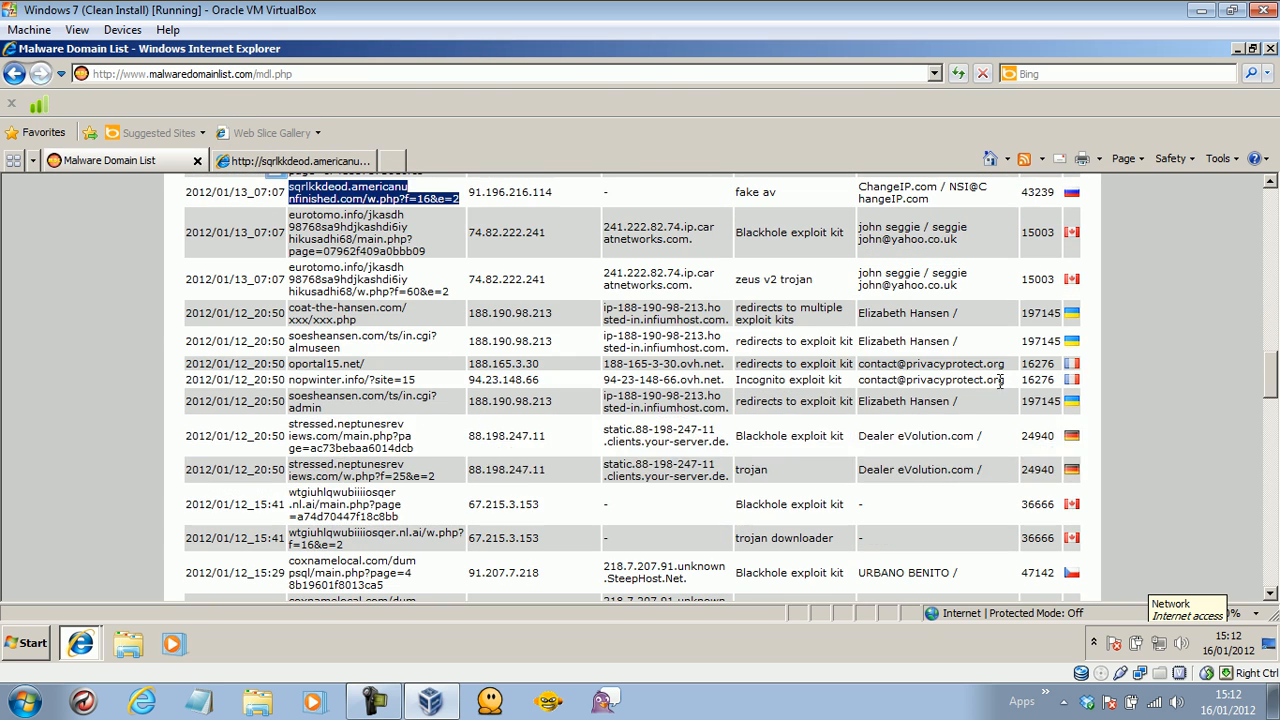
pyautogui.tripleClick(445, 481)
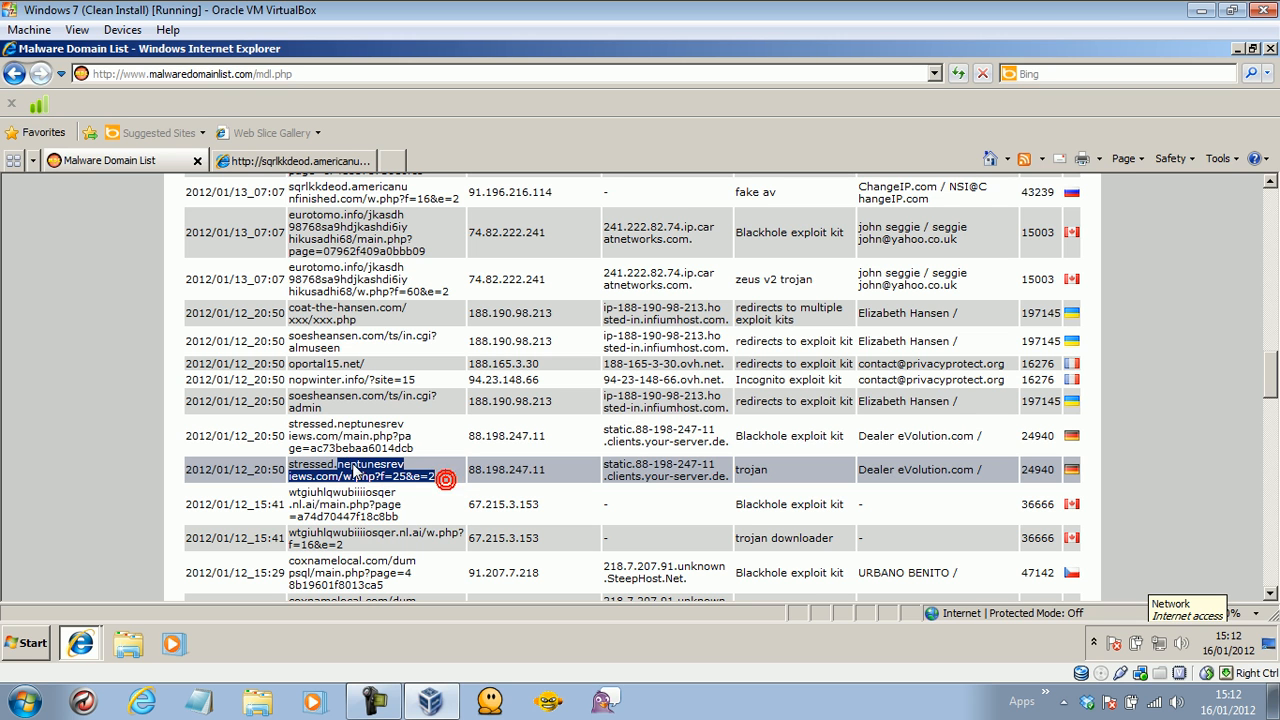
pyautogui.rightClick(318, 470)
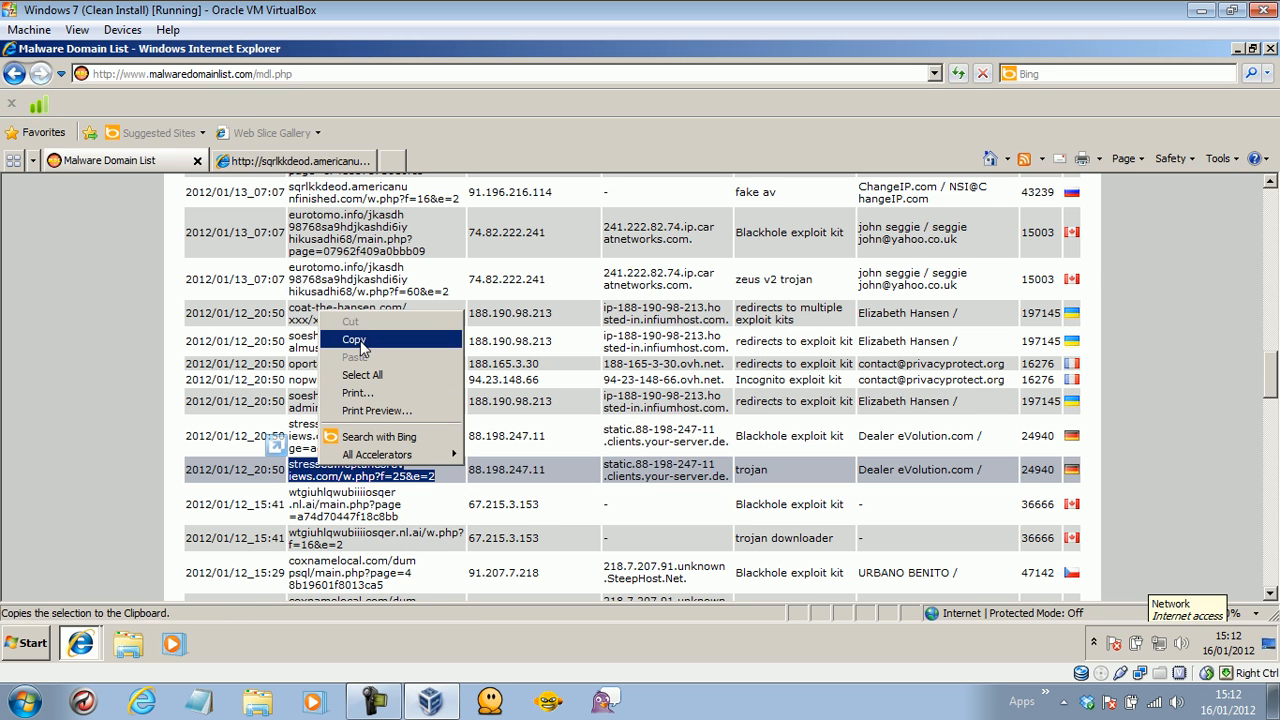
pyautogui.click(345, 344)
pyautogui.click(307, 167)
pyautogui.click(261, 74)
pyautogui.hotkey('ctrl', 'v')
pyautogui.press('Return')
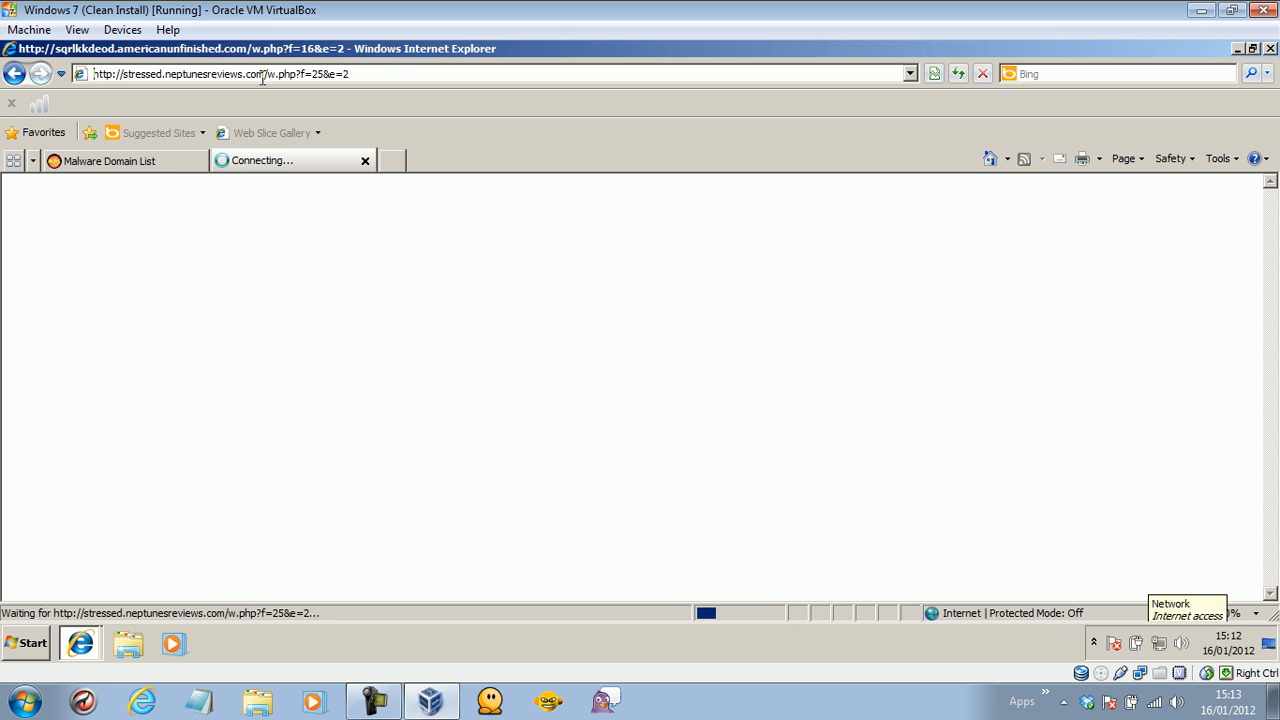
# Copy the 15:41 Blackhole exploit kit URL and load it in the second tab.
pyautogui.click(121, 160)
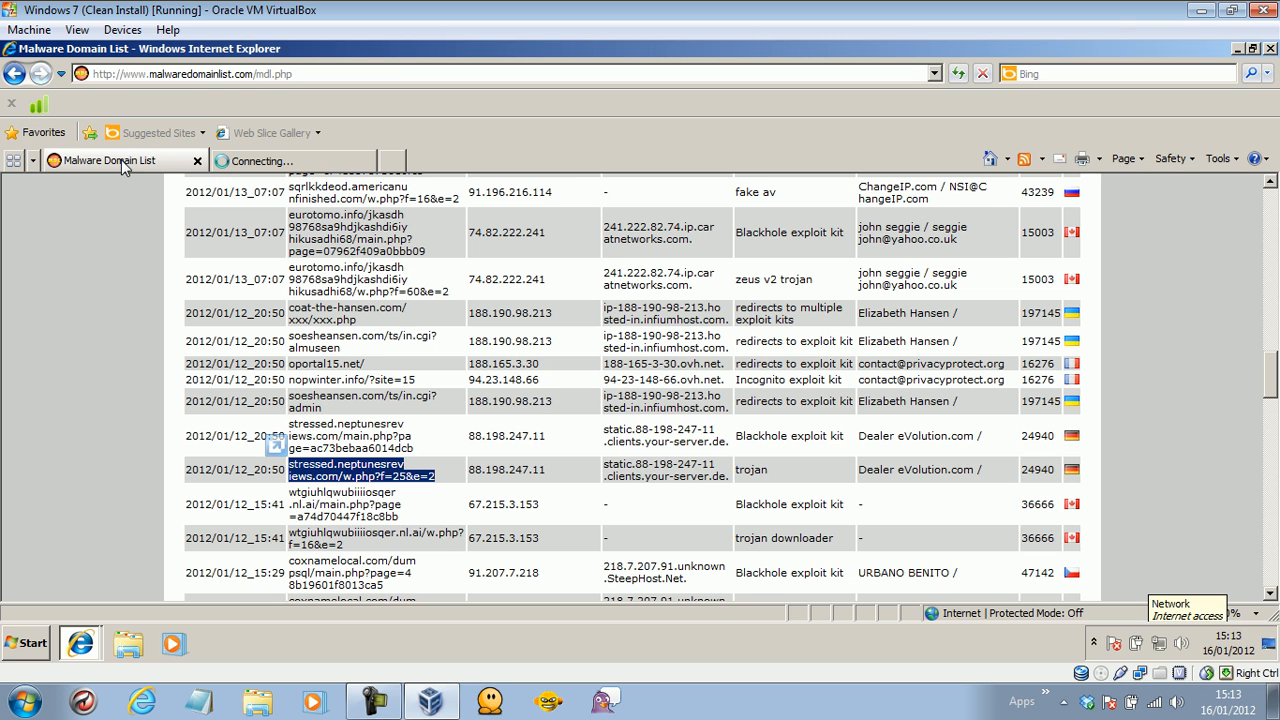
pyautogui.tripleClick(401, 515)
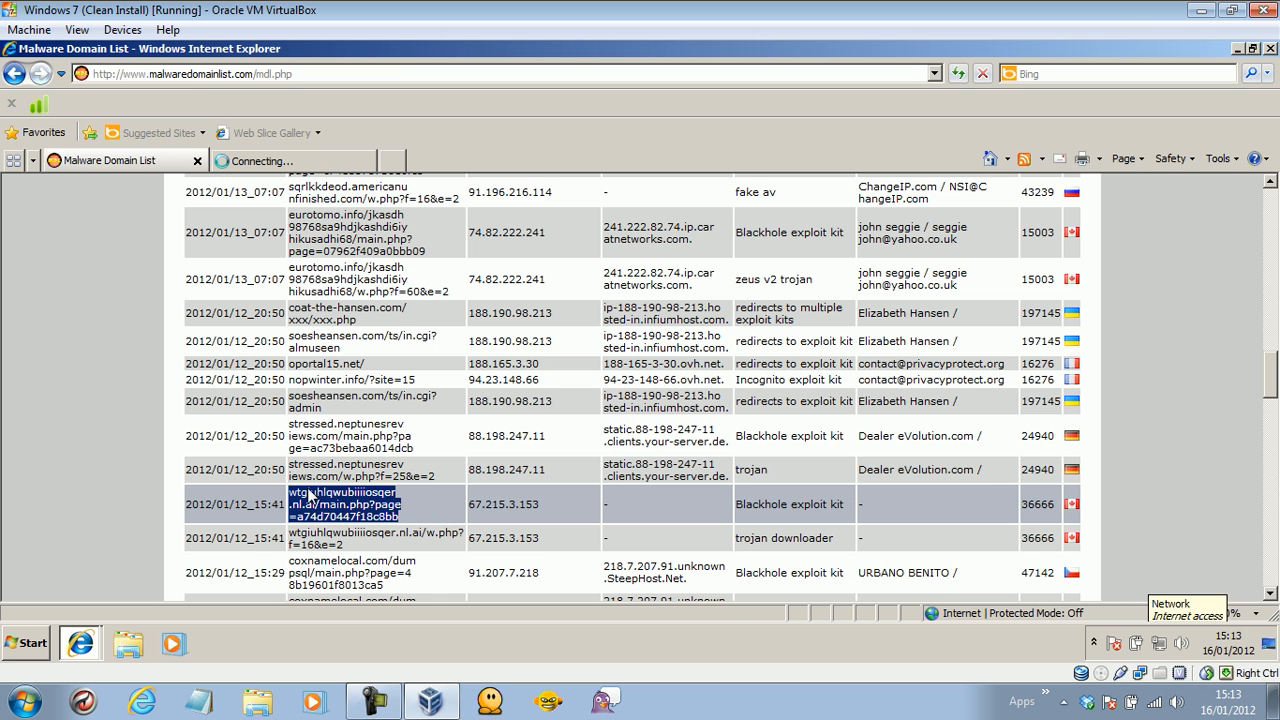
pyautogui.rightClick(347, 505)
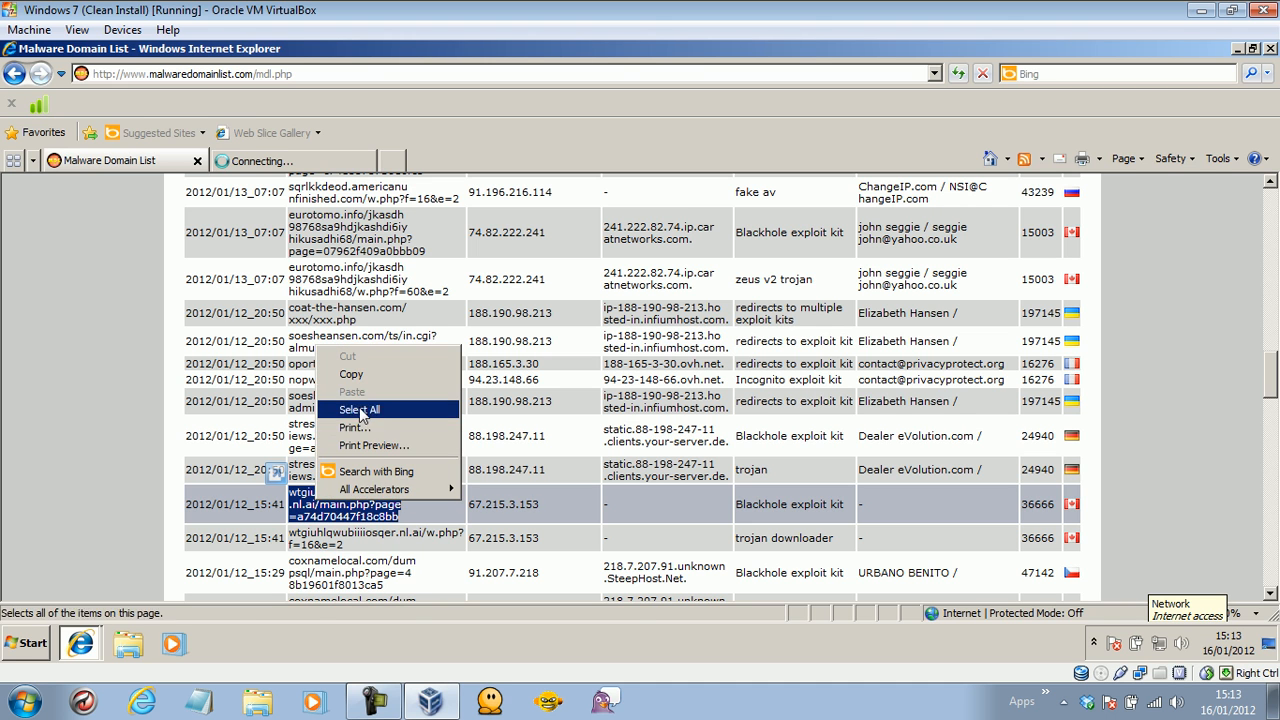
pyautogui.click(352, 370)
pyautogui.click(290, 163)
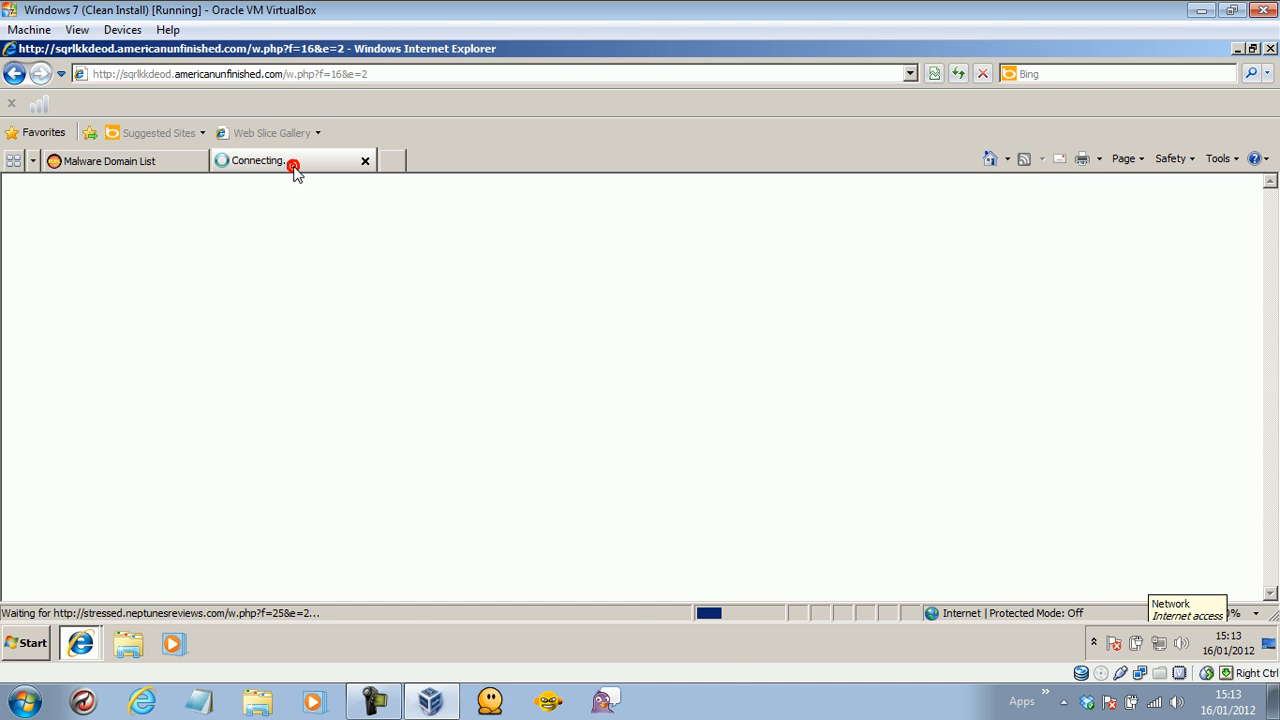
pyautogui.click(335, 74)
pyautogui.hotkey('ctrl', 'v')
pyautogui.press('Return')
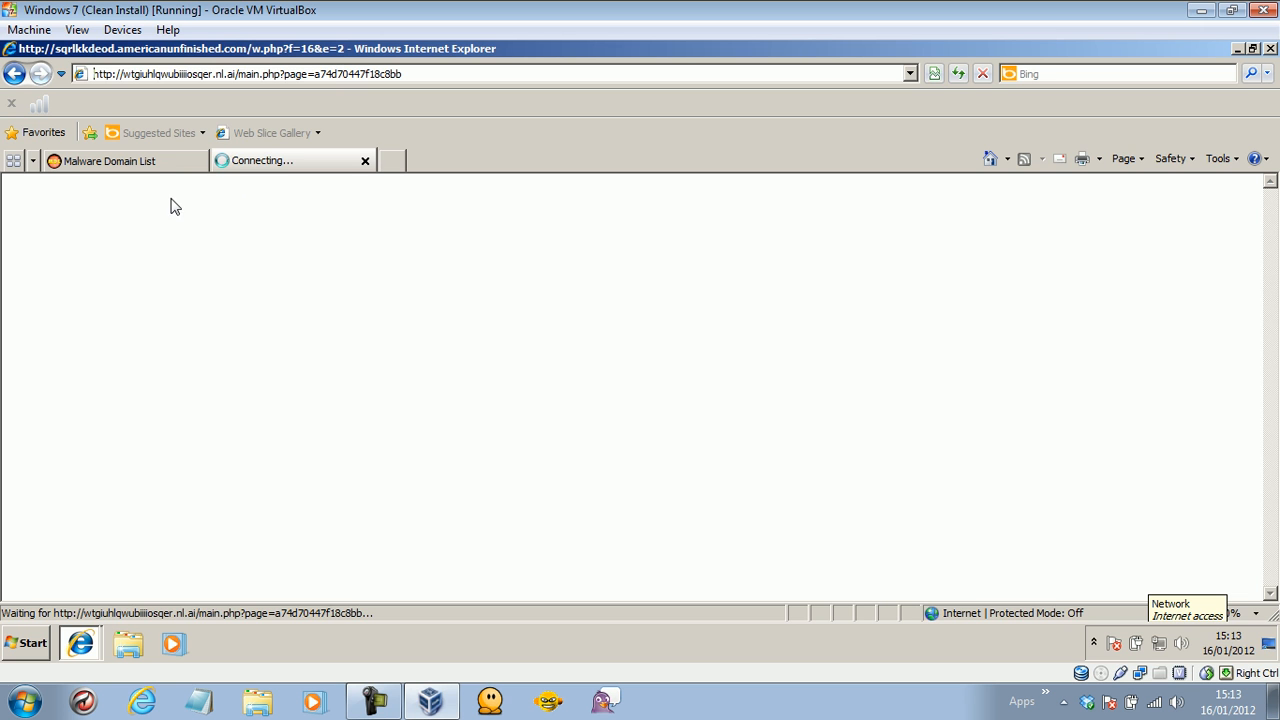
# Copy the wtgiuhlqwubiiiosqer.nl.ai trojan downloader URL and load it in the second tab.
pyautogui.click(150, 161)
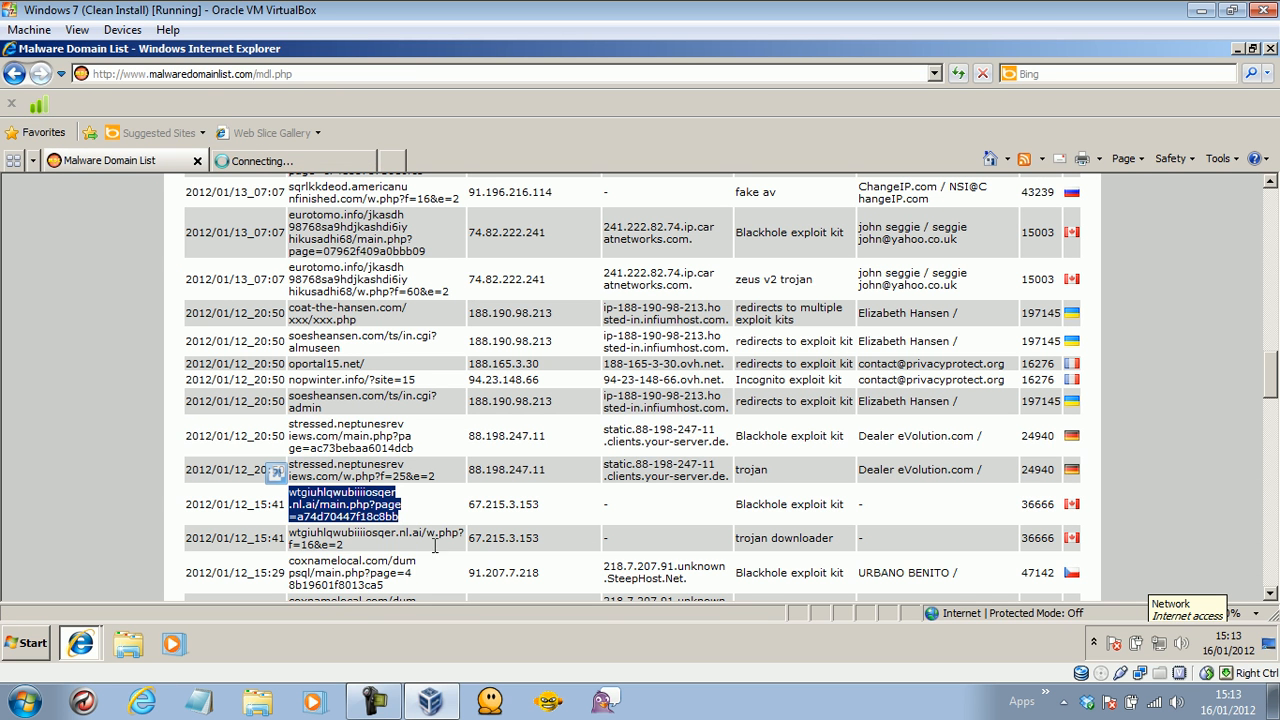
pyautogui.moveTo(353, 548); pyautogui.dragTo(300, 538)
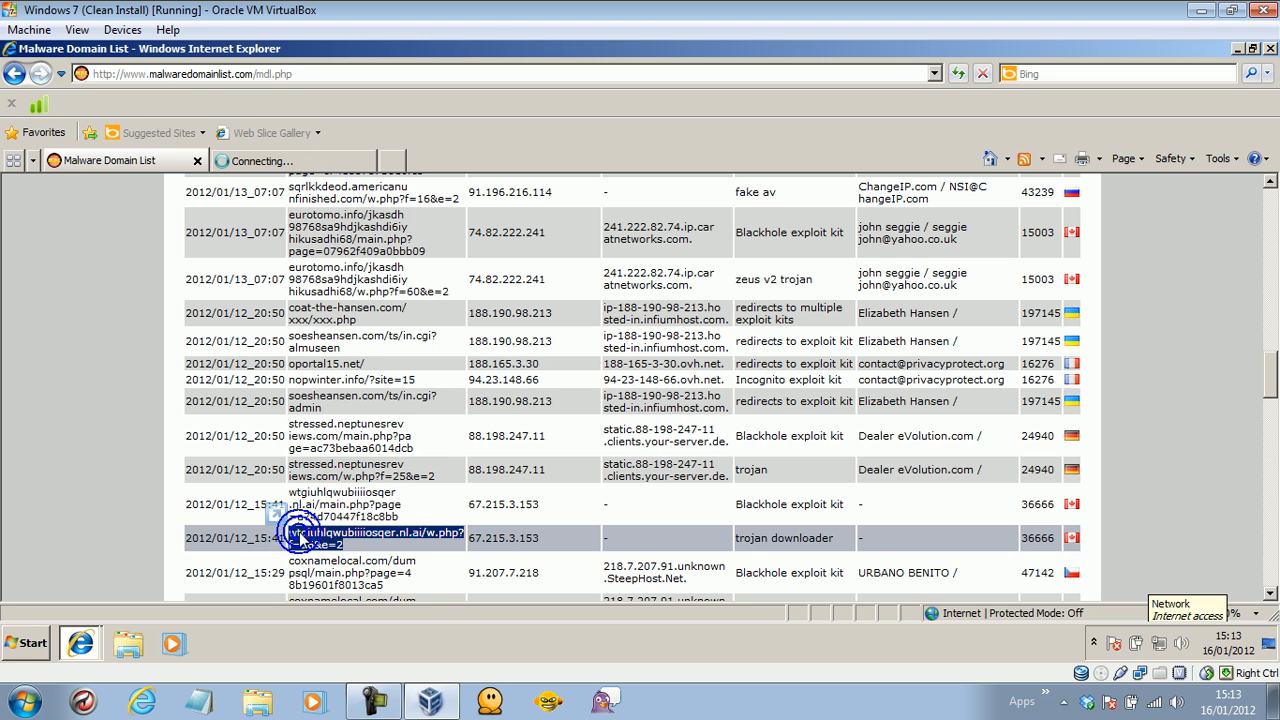
pyautogui.rightClick(375, 495)
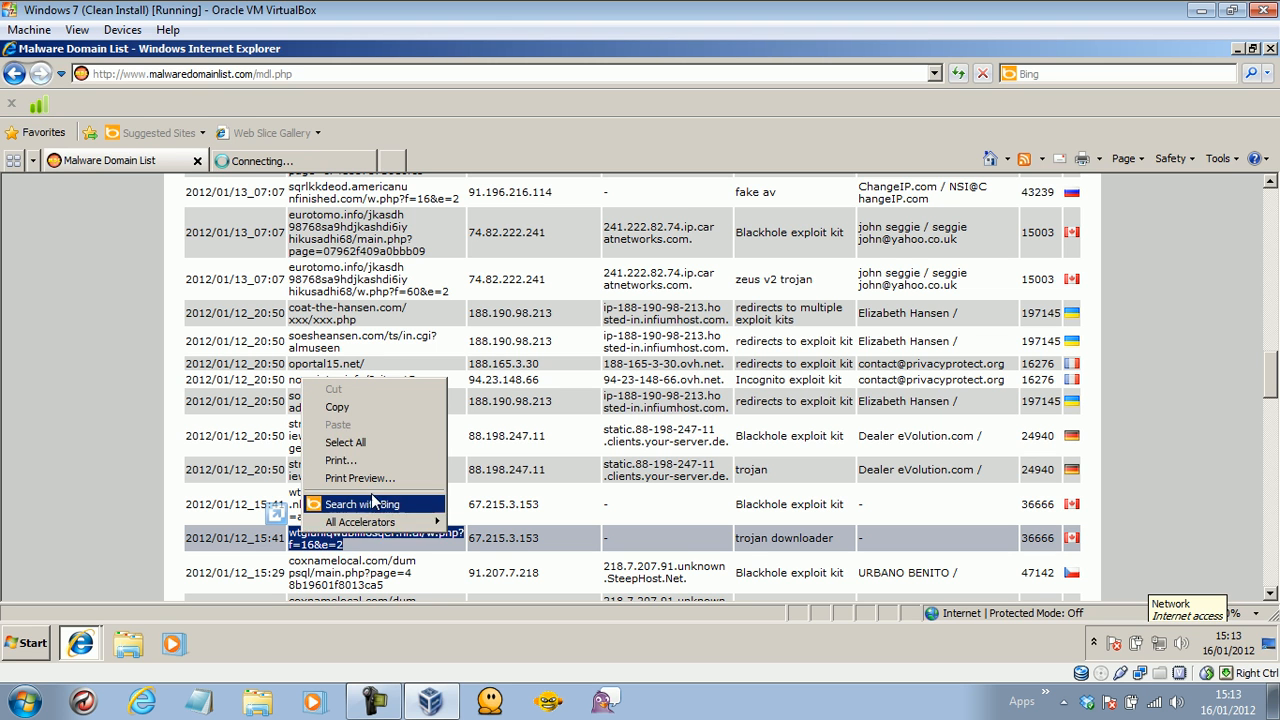
pyautogui.click(352, 408)
pyautogui.click(262, 161)
pyautogui.click(261, 75)
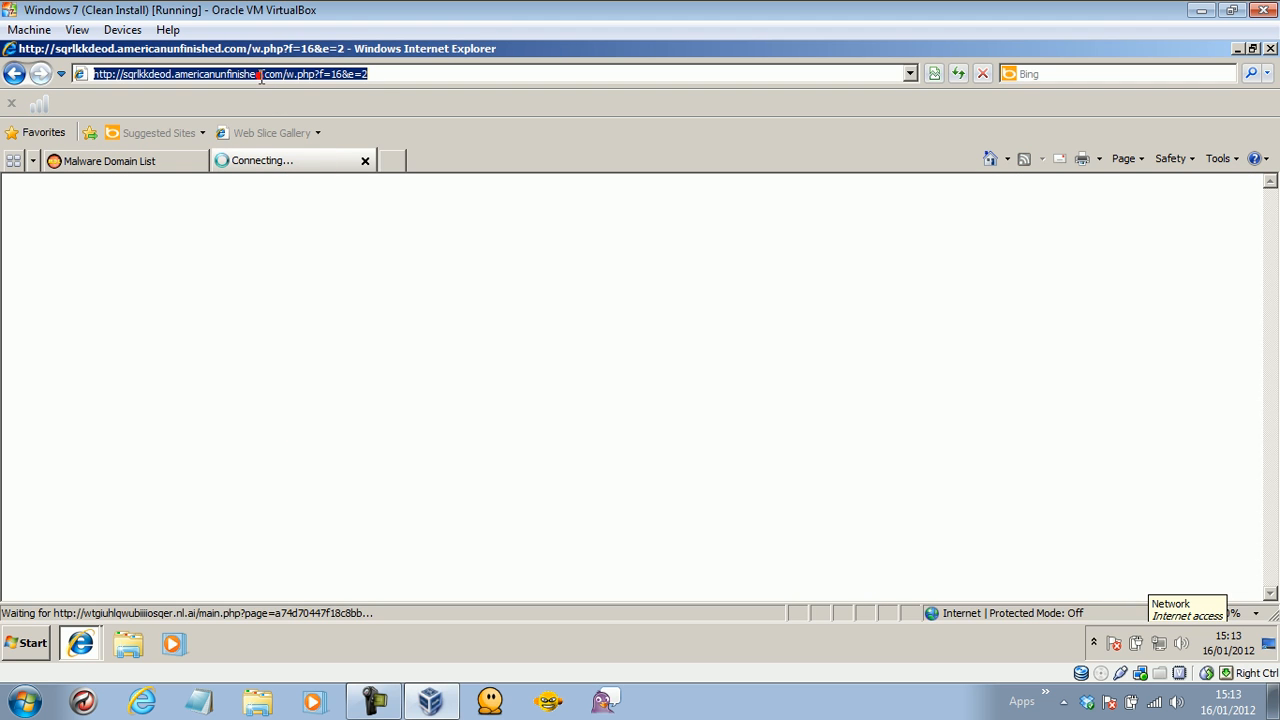
pyautogui.hotkey('ctrl', 'v')
pyautogui.press('Return')
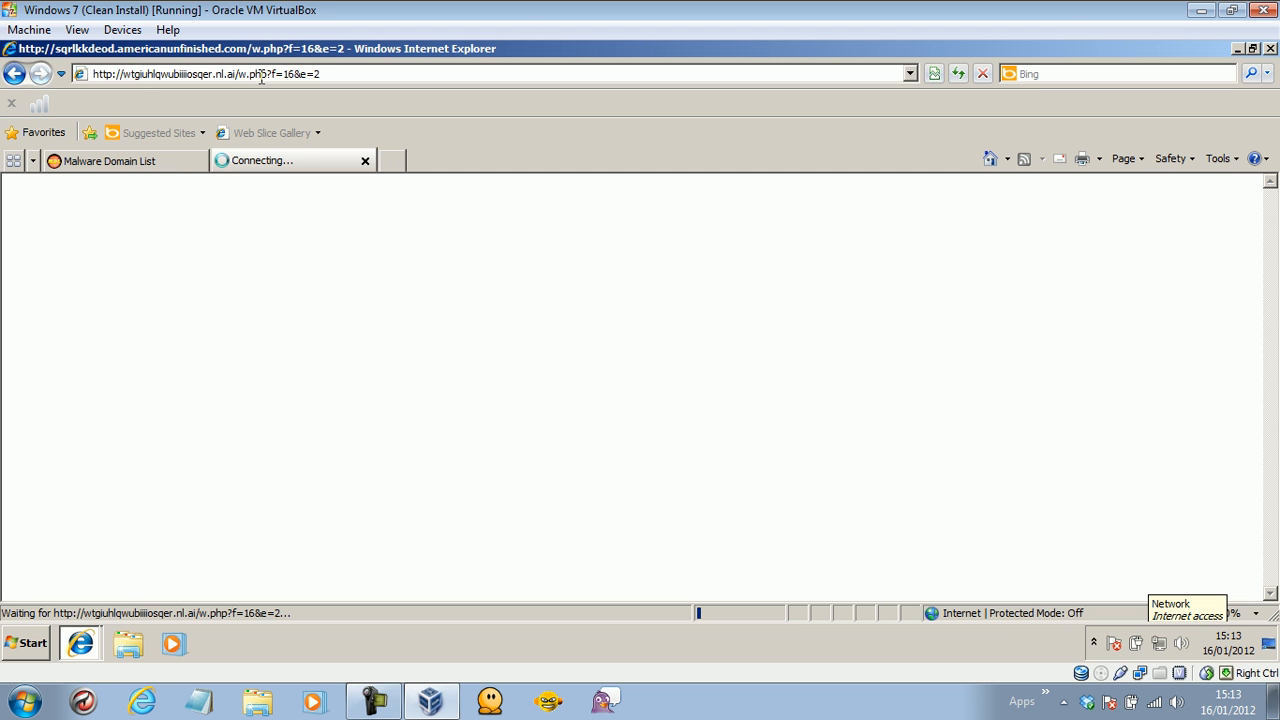
# Open a third, blank browser tab showing the New Tab page.
pyautogui.click(144, 163)
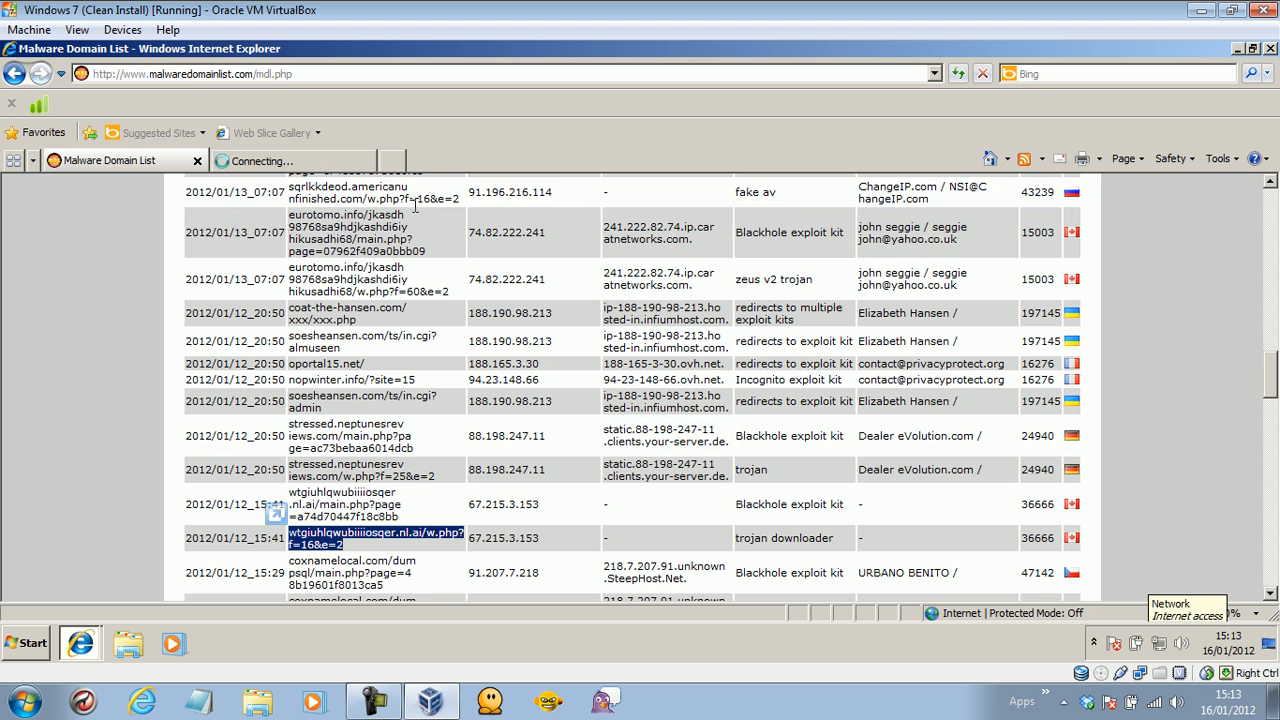
pyautogui.click(392, 160)
pyautogui.click(437, 164)
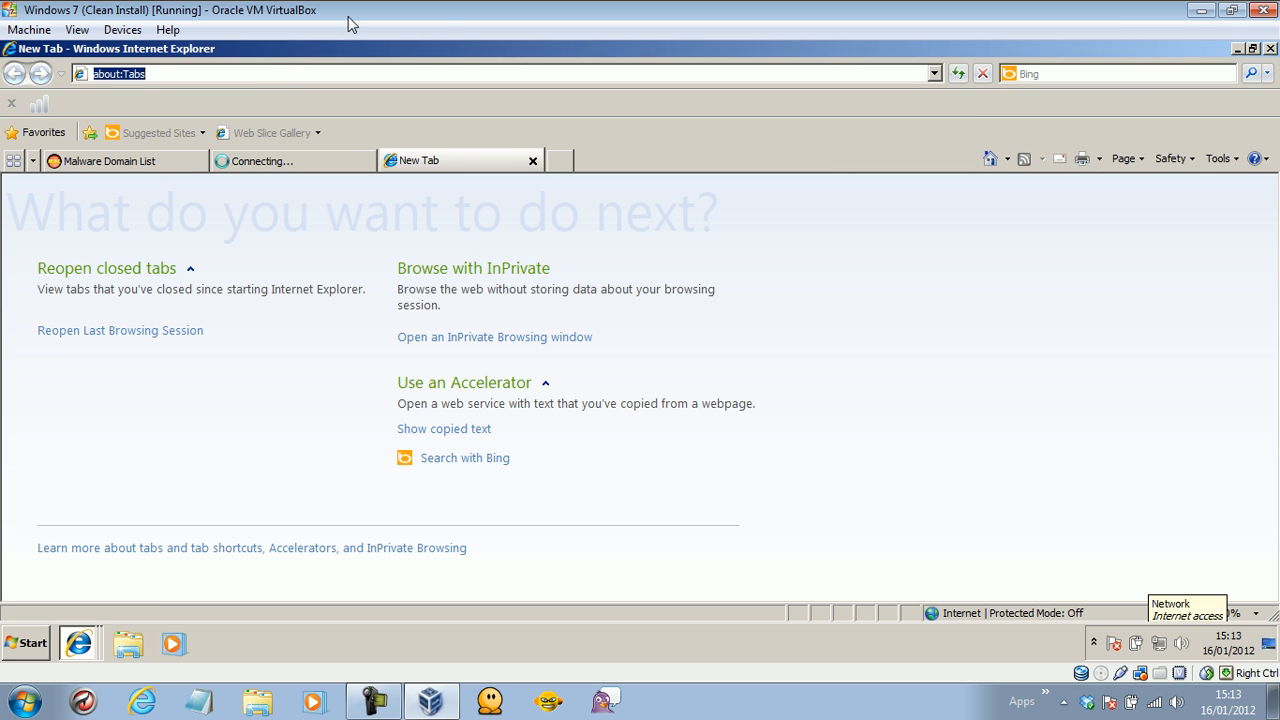
# Load the home page in the new tab, then close that Google tab.
pyautogui.click(985, 164)
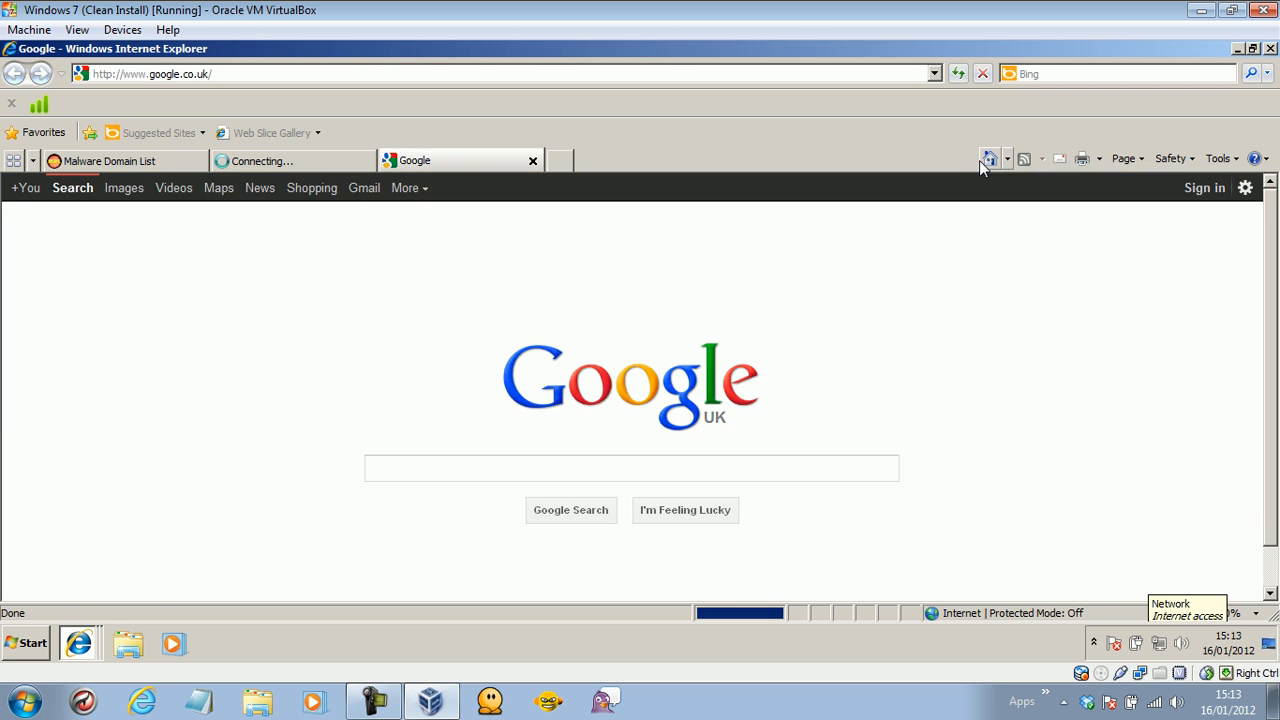
pyautogui.click(575, 515)
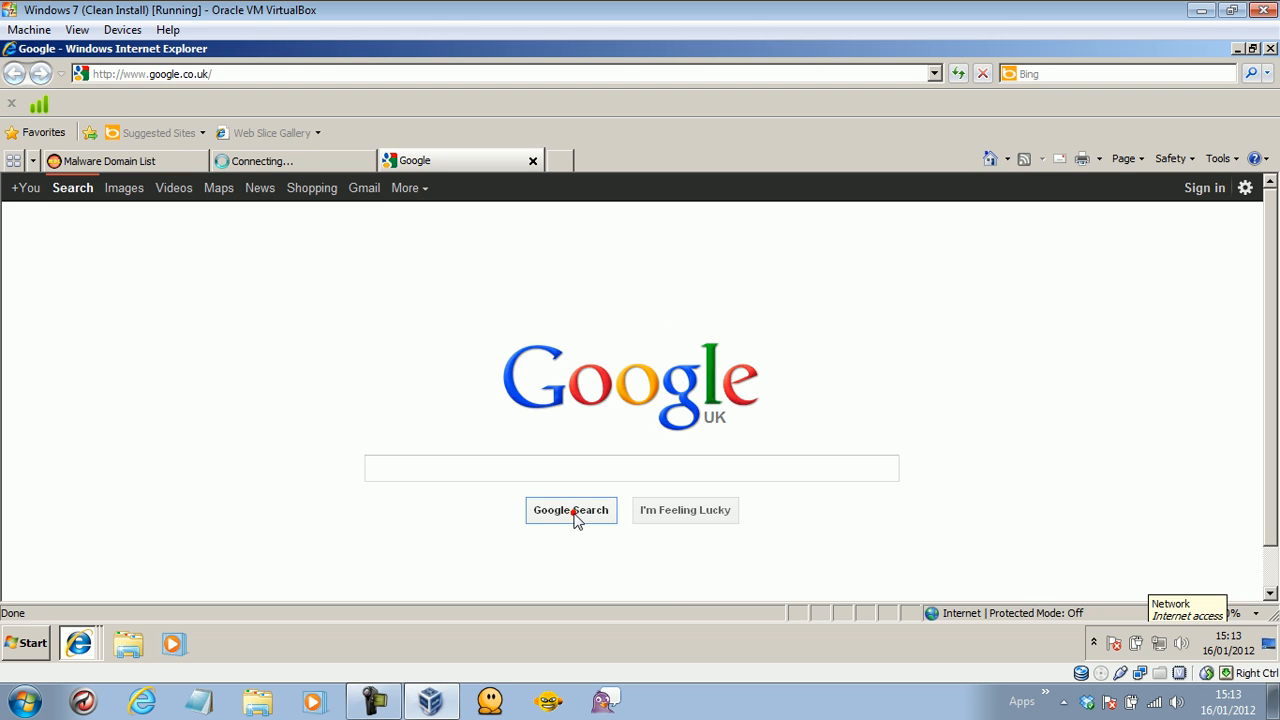
pyautogui.click(533, 162)
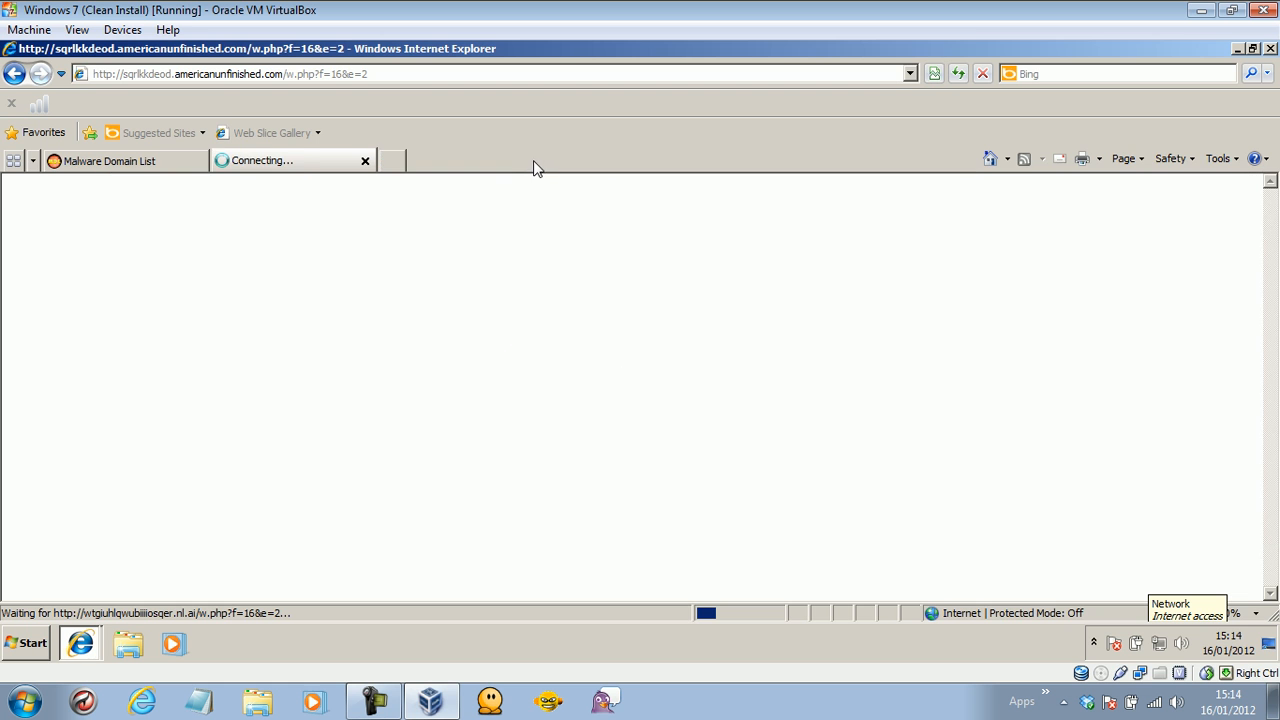
# Copy the coxnamelocal.com/dumpsql zeus v2 trojan URL from the list and switch to the second tab.
pyautogui.click(145, 163)
pyautogui.moveTo(1268, 392); pyautogui.dragTo(1272, 412)
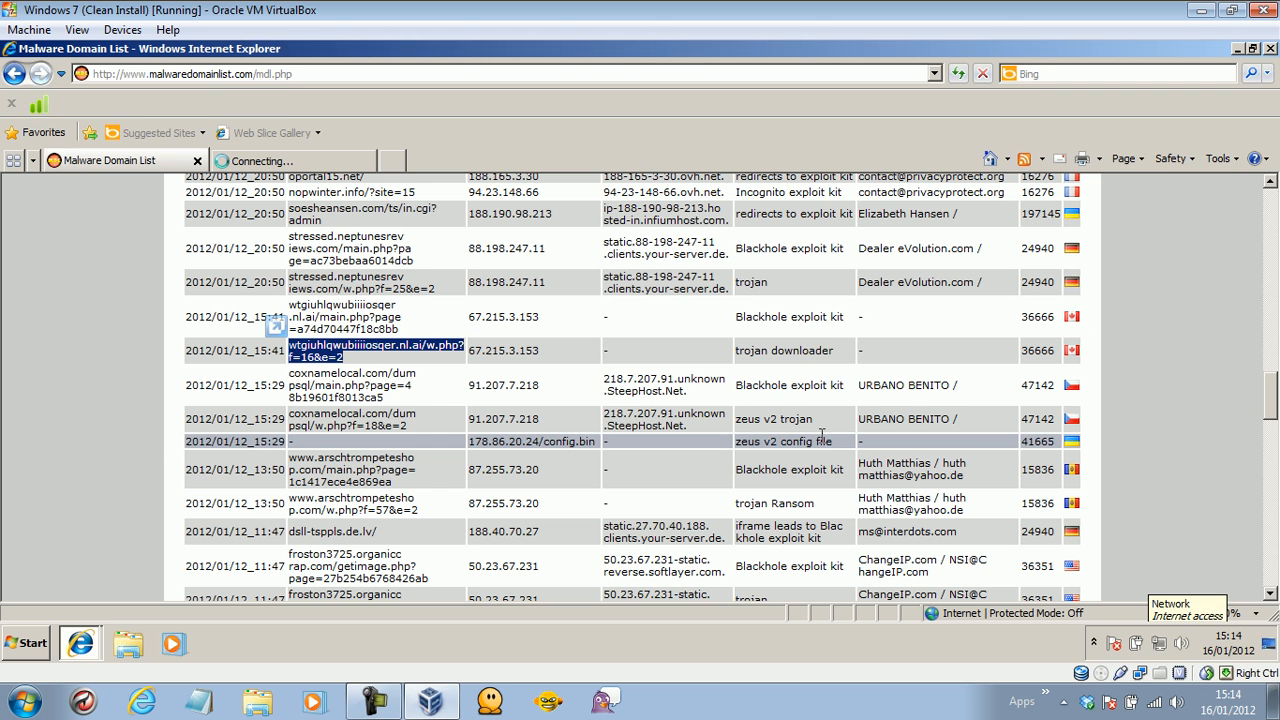
pyautogui.moveTo(428, 434); pyautogui.dragTo(308, 419)
pyautogui.rightClick(308, 419)
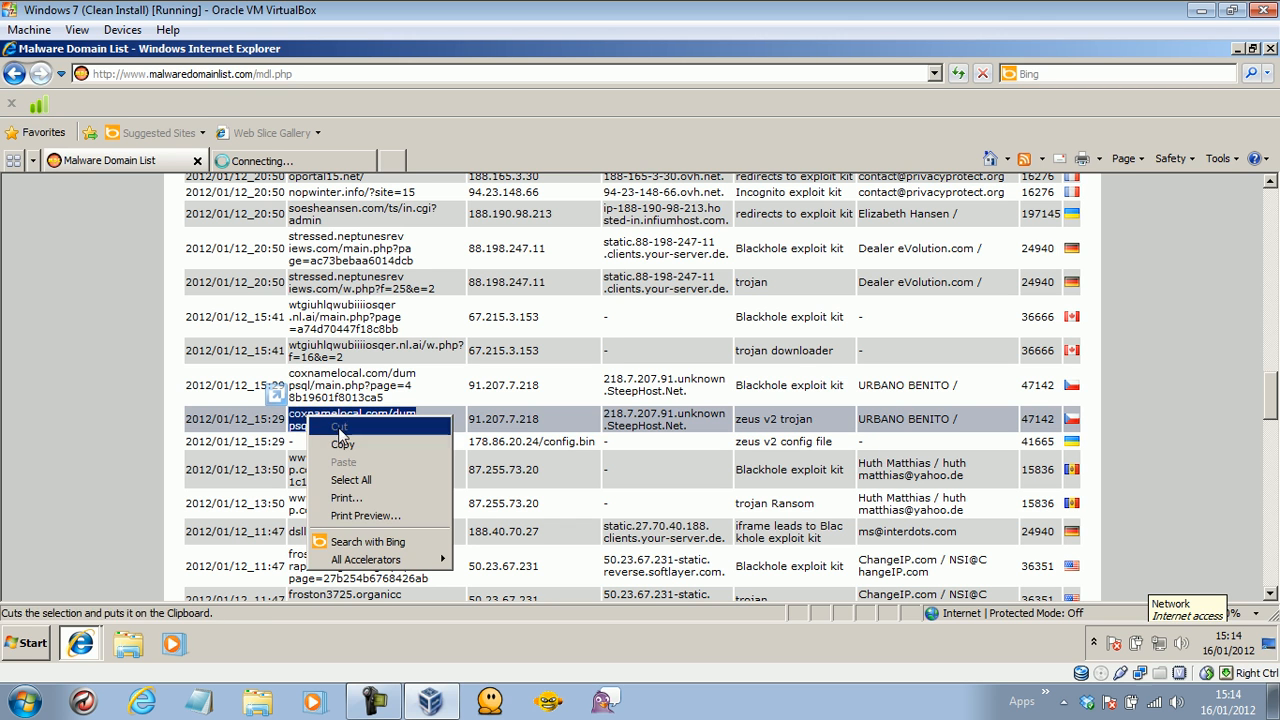
pyautogui.click(342, 444)
pyautogui.click(287, 160)
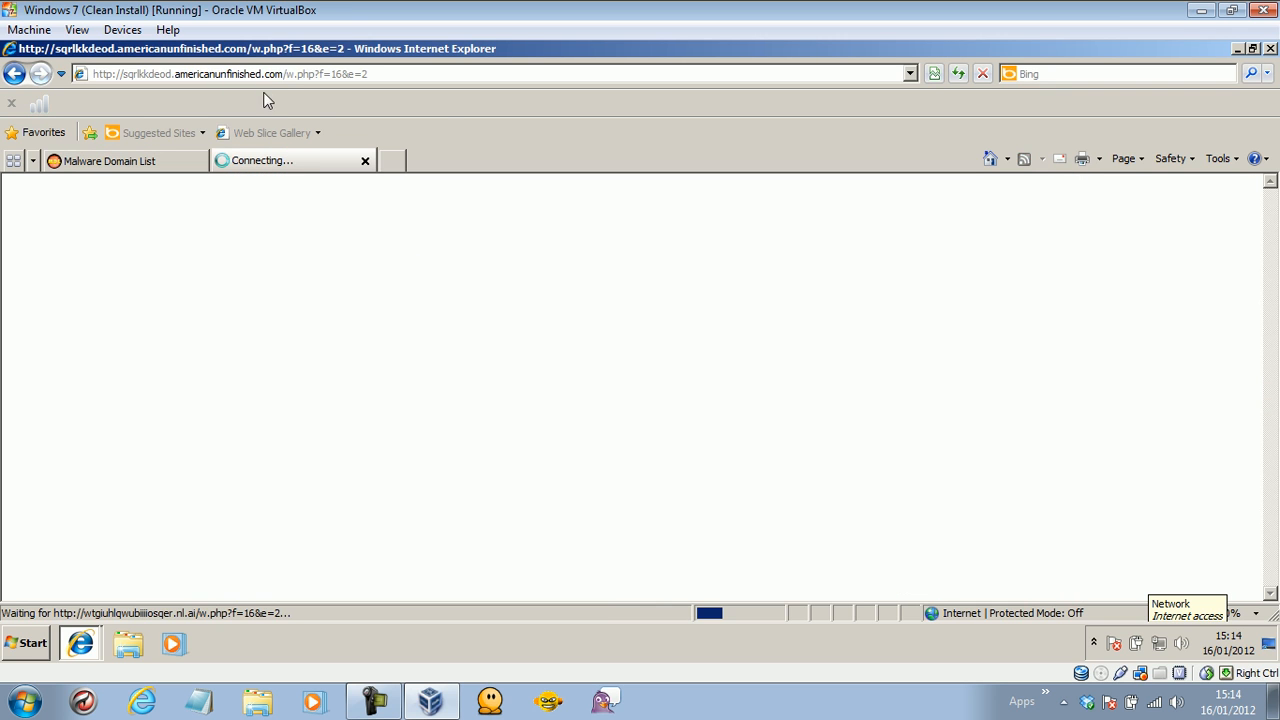
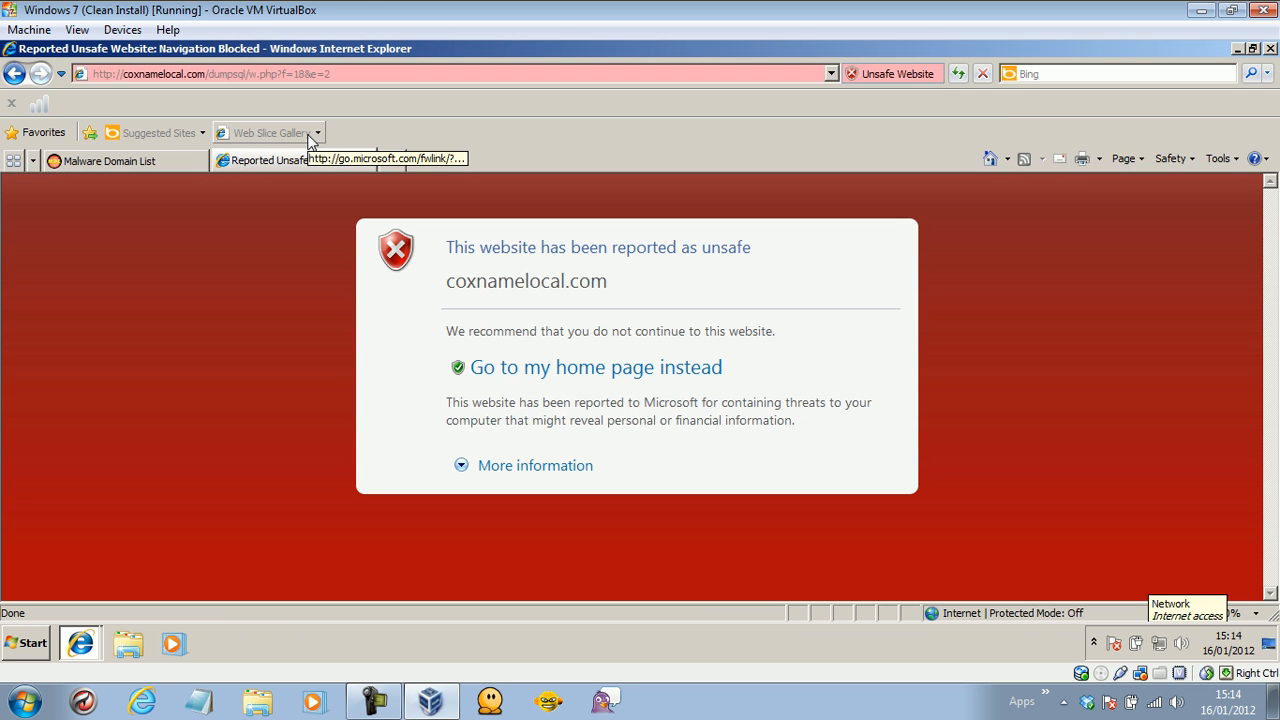
# Get past the current site's unsafe-site warning and return to the Malware Domain List.
pyautogui.click(537, 468)
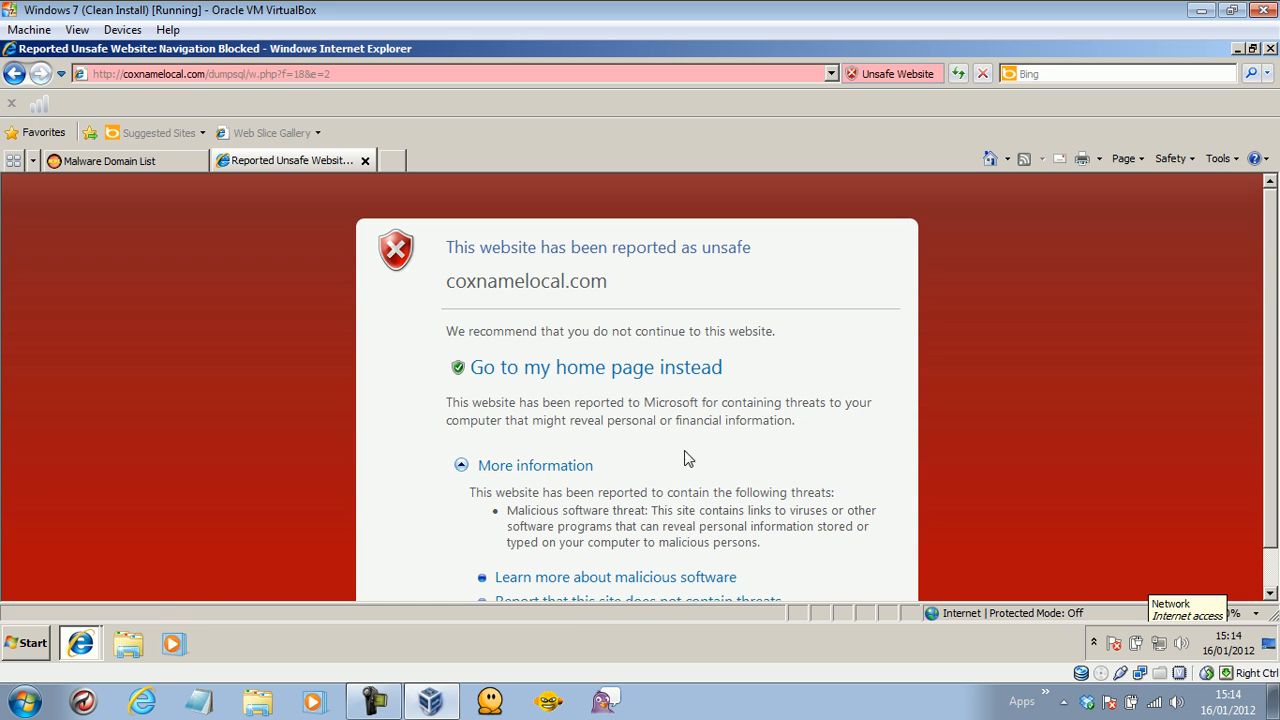
pyautogui.scroll(-2, 1275, 207)
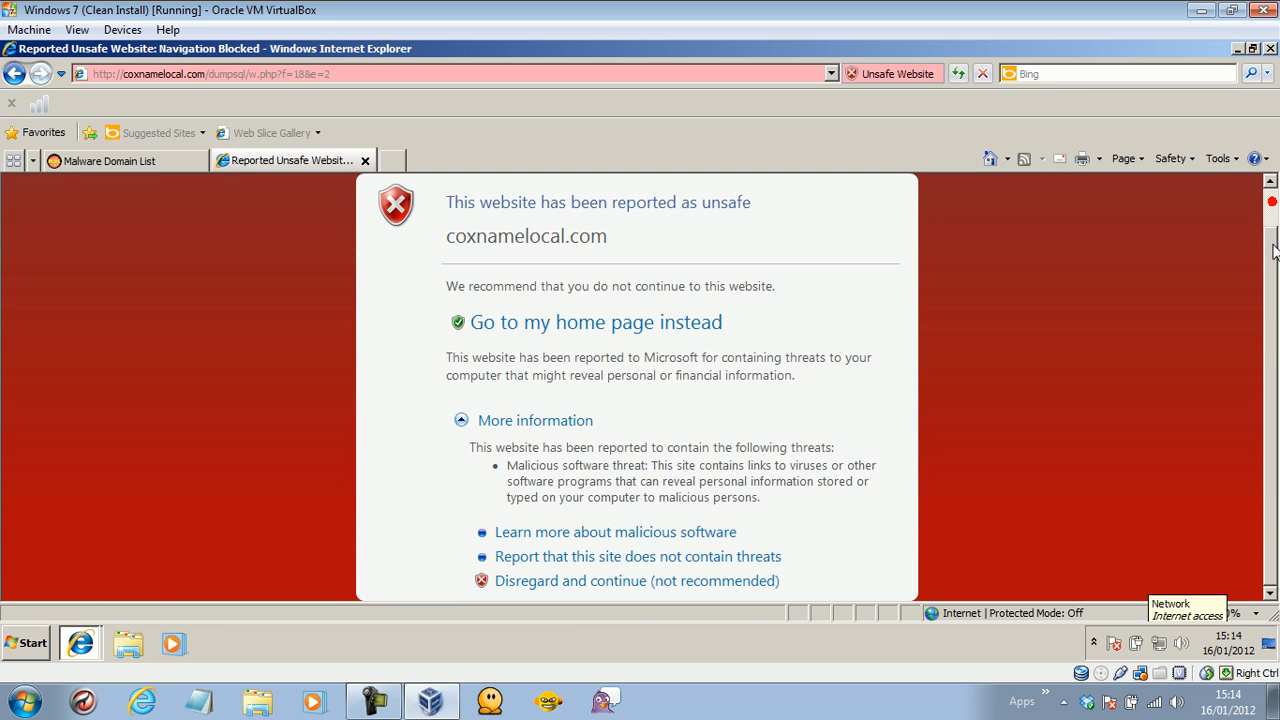
pyautogui.click(685, 585)
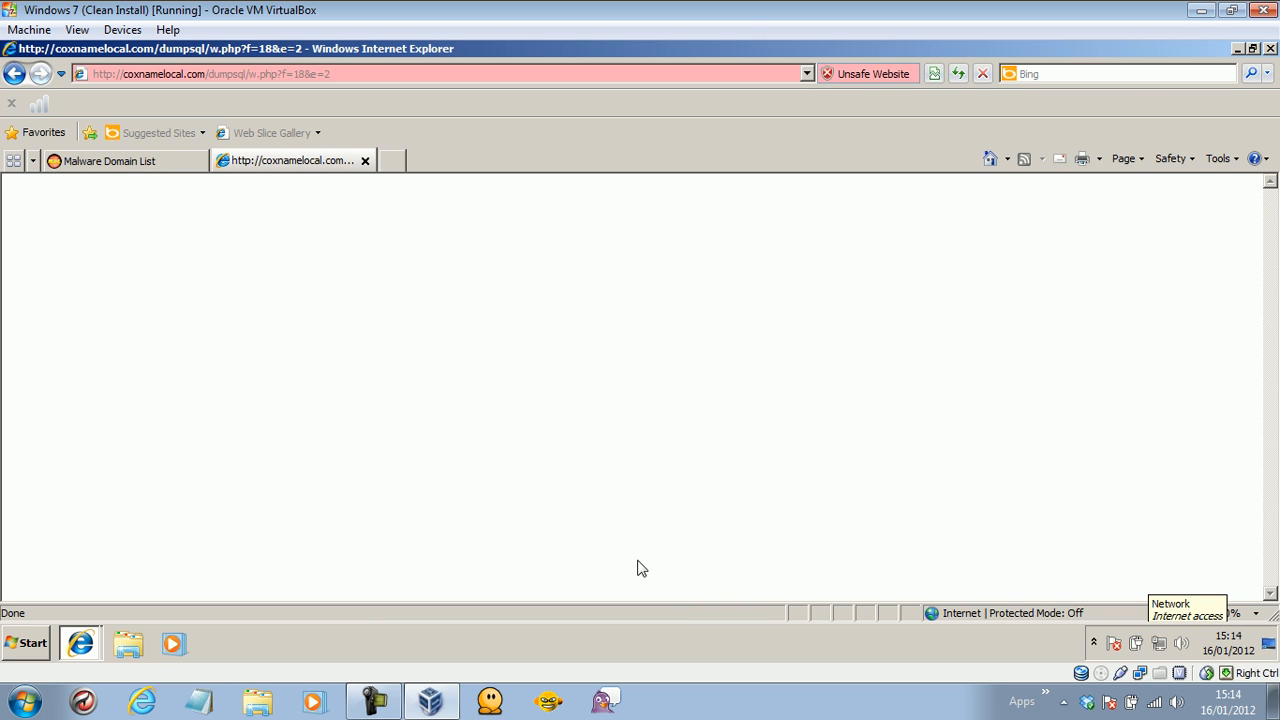
pyautogui.click(113, 167)
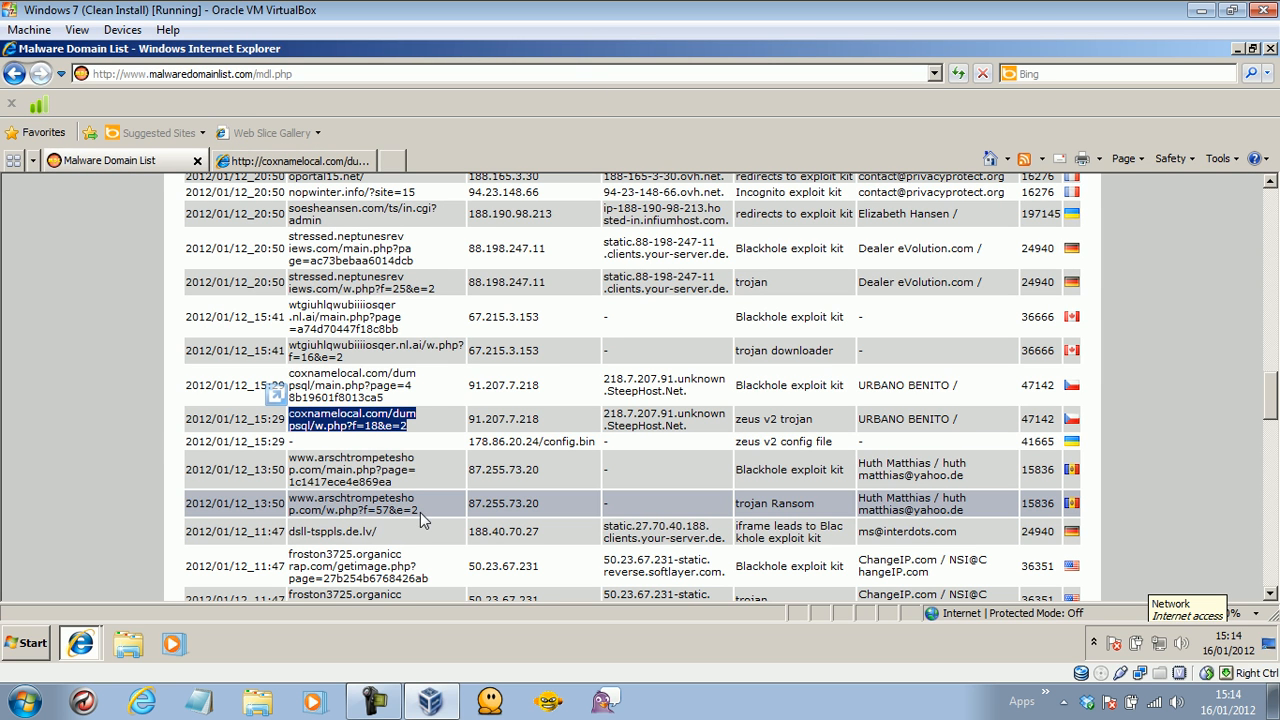
# Copy the arschtrompeteshop.com w.php URL into the second tab and load it.
pyautogui.moveTo(420, 514); pyautogui.dragTo(308, 503)
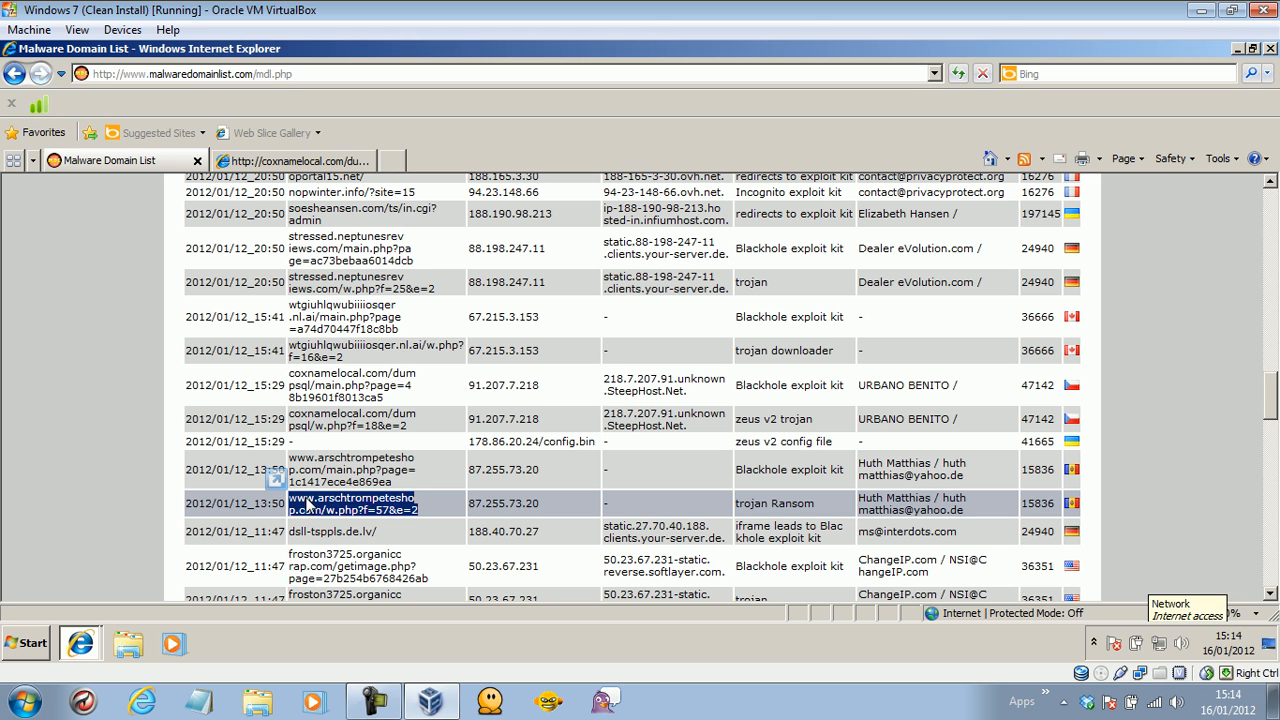
pyautogui.rightClick(308, 503)
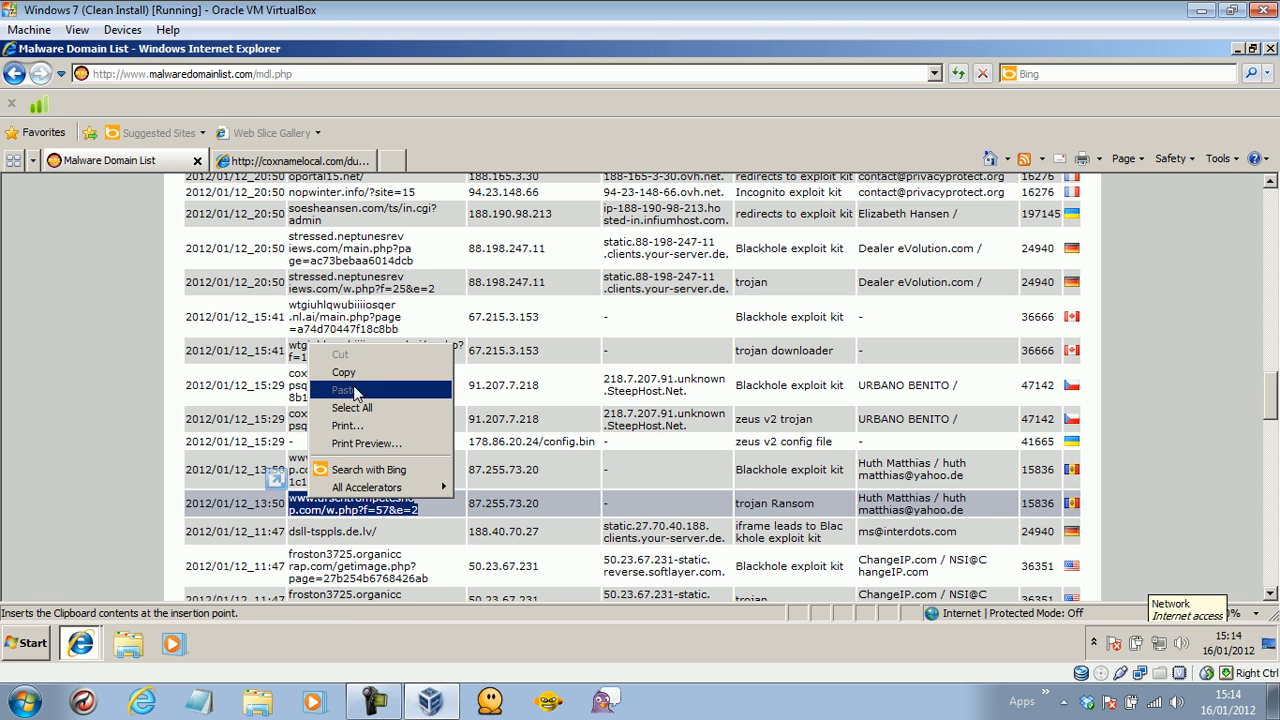
pyautogui.click(350, 373)
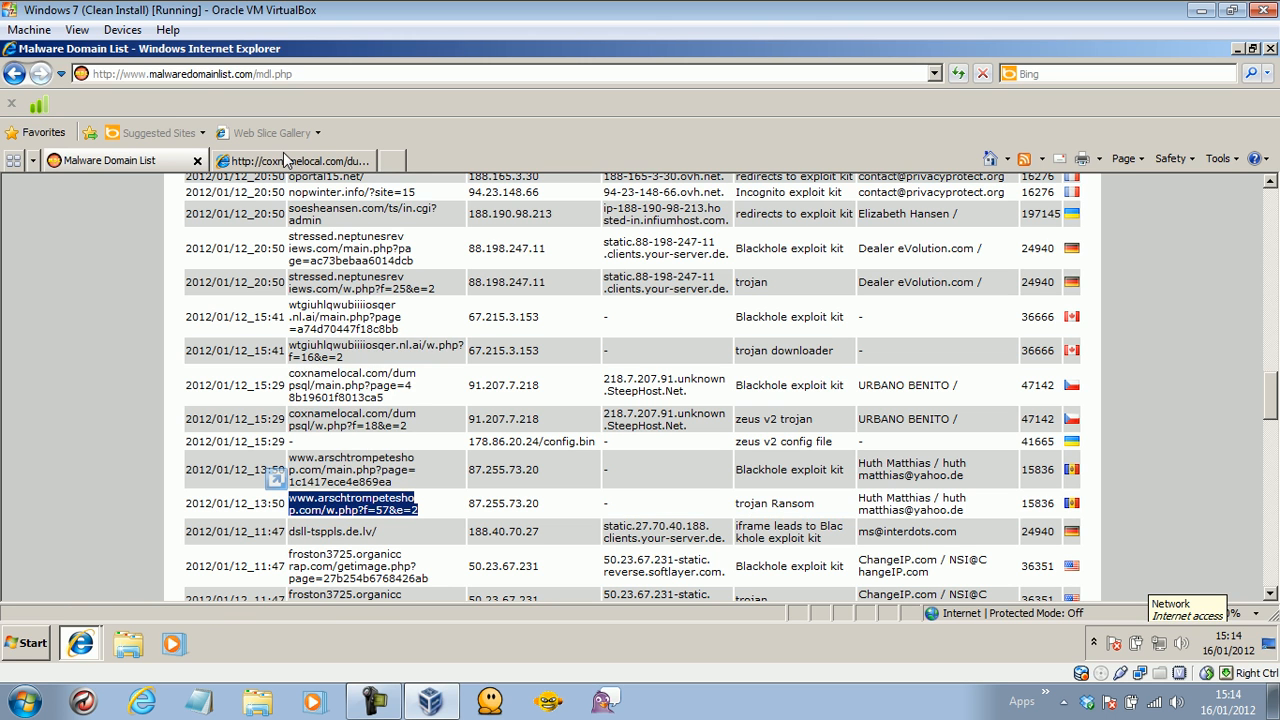
pyautogui.click(262, 160)
pyautogui.click(240, 80)
pyautogui.hotkey('ctrl', 'v')
pyautogui.press('Return')
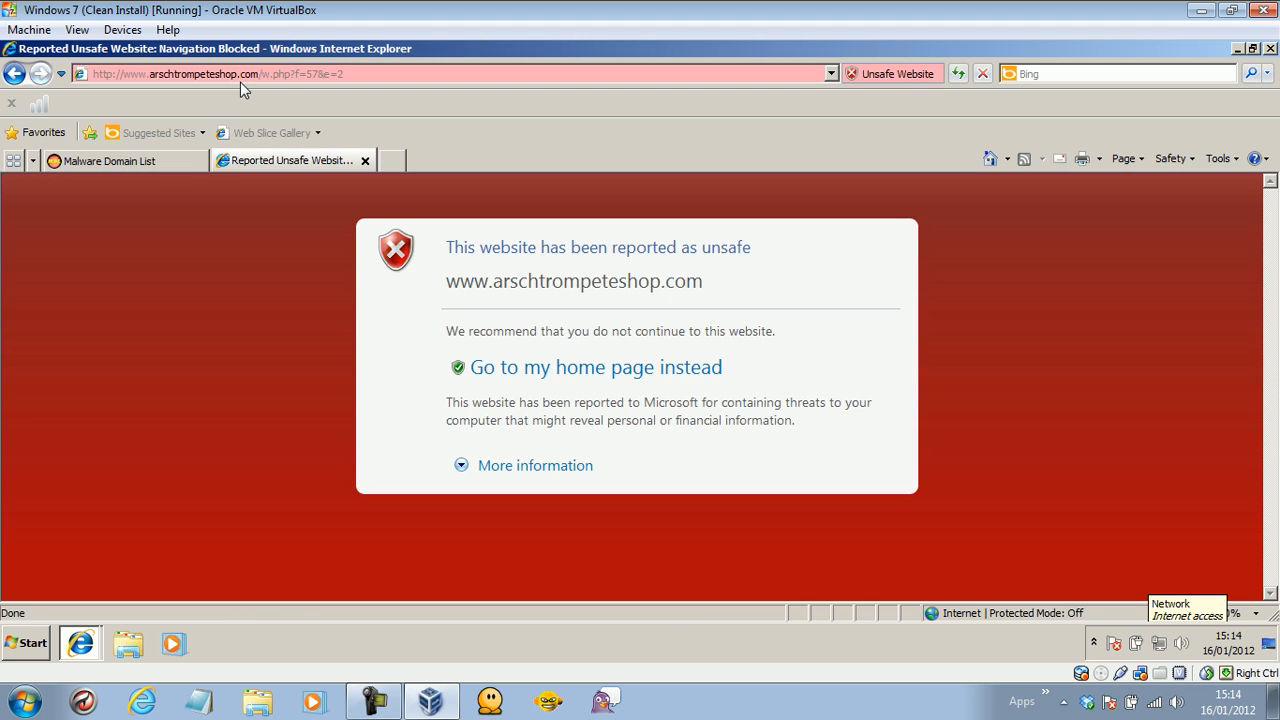
# Disregard the arschtrompeteshop.com unsafe-site warning, then go back to the domain list.
pyautogui.click(530, 466)
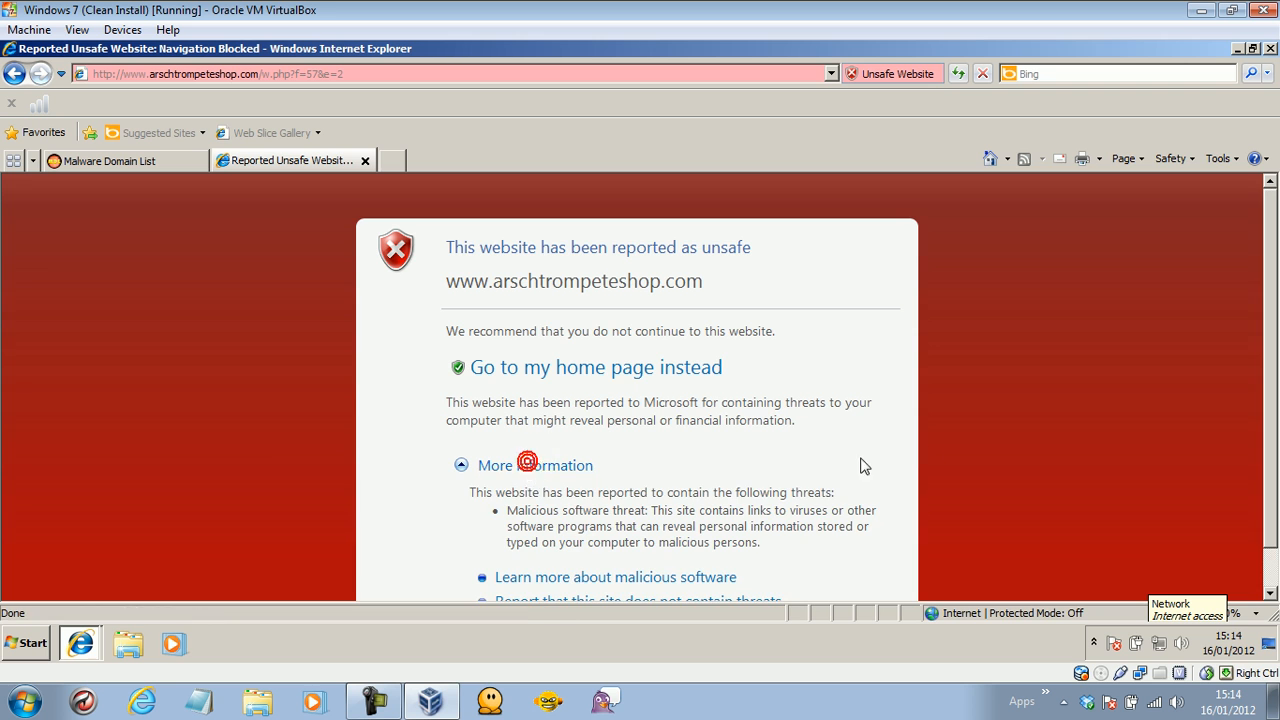
pyautogui.scroll(-1, 1100, 380)
pyautogui.click(645, 584)
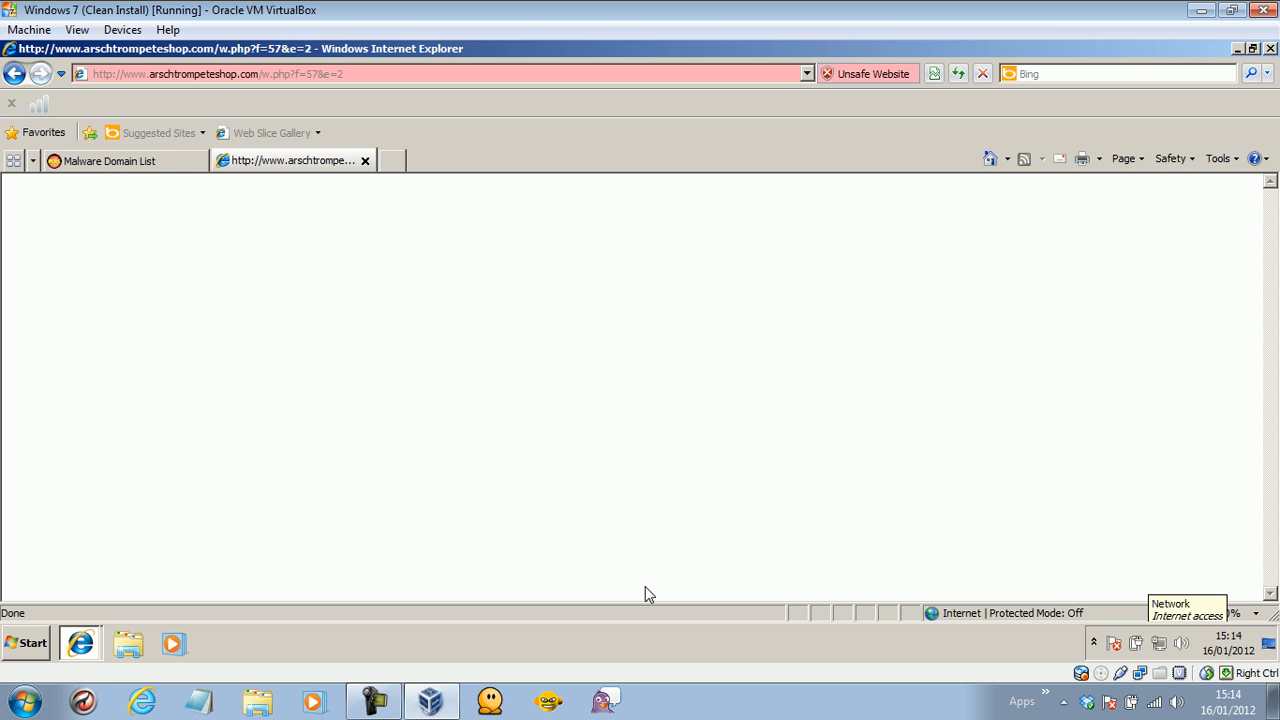
pyautogui.click(160, 162)
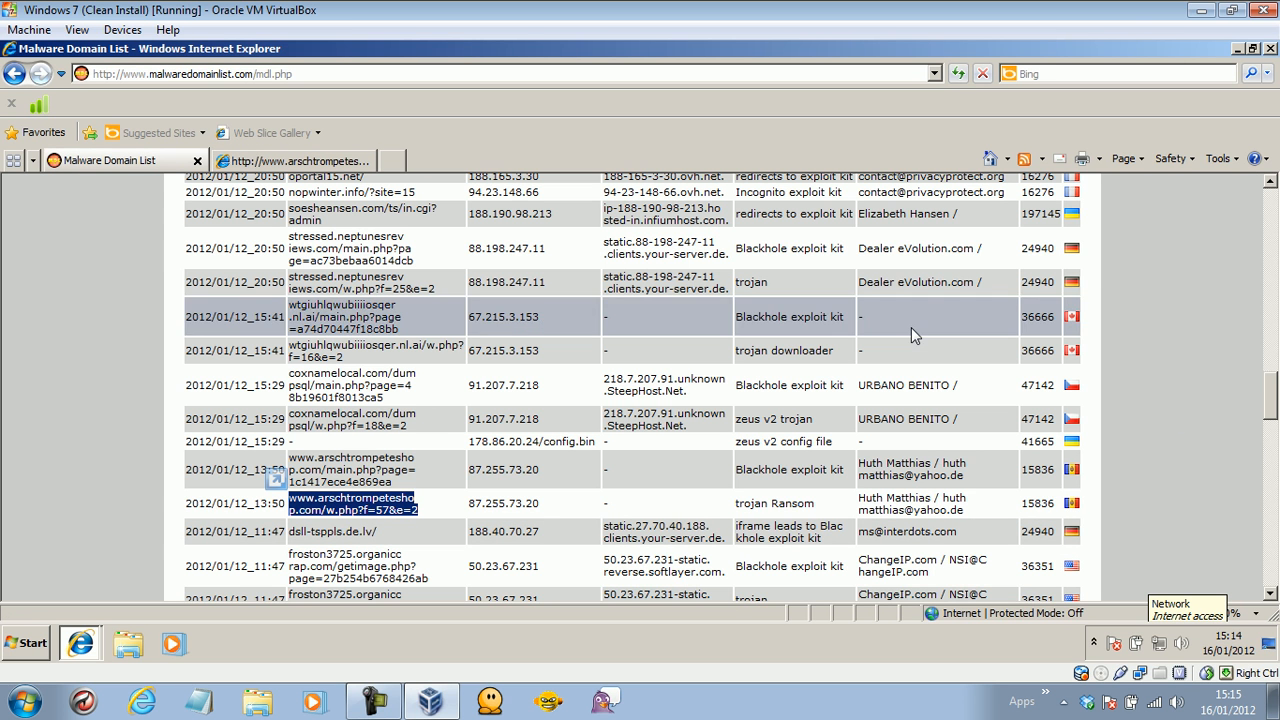
# Copy the froston3725 r.php URL and load it in a new tab.
pyautogui.moveTo(1273, 390); pyautogui.dragTo(1273, 405)
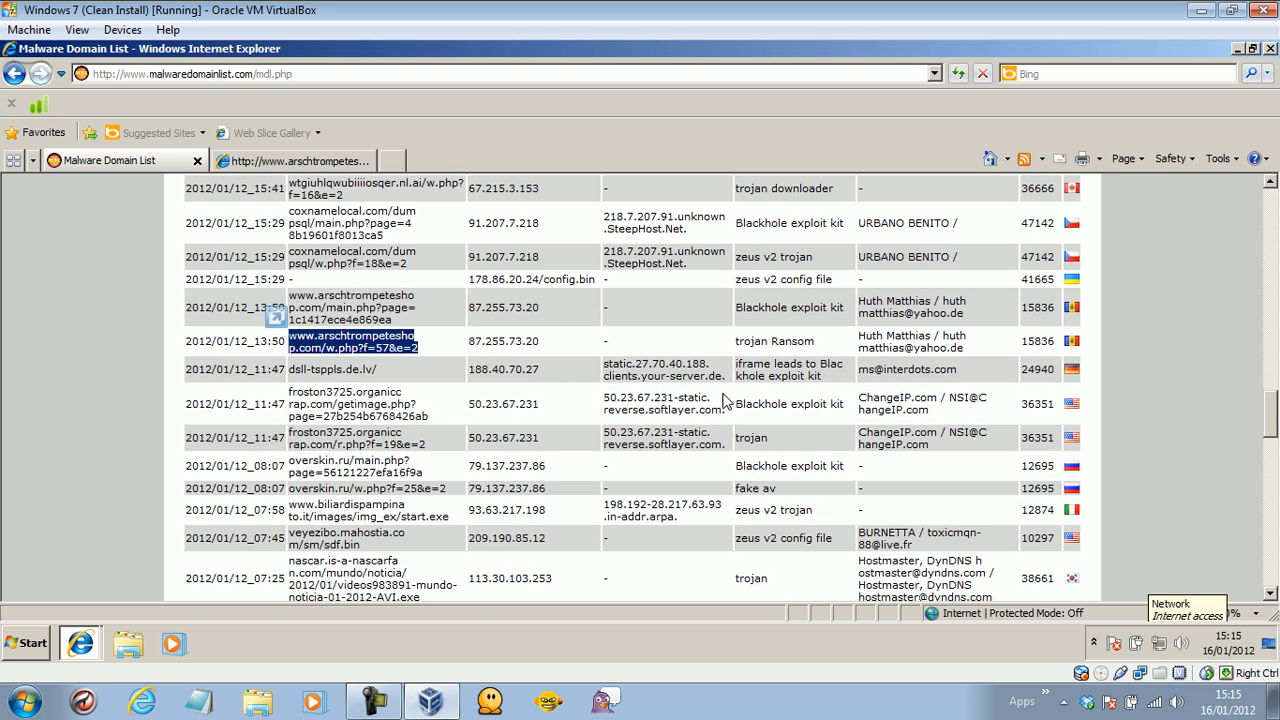
pyautogui.moveTo(425, 445); pyautogui.dragTo(314, 437)
pyautogui.rightClick(352, 436)
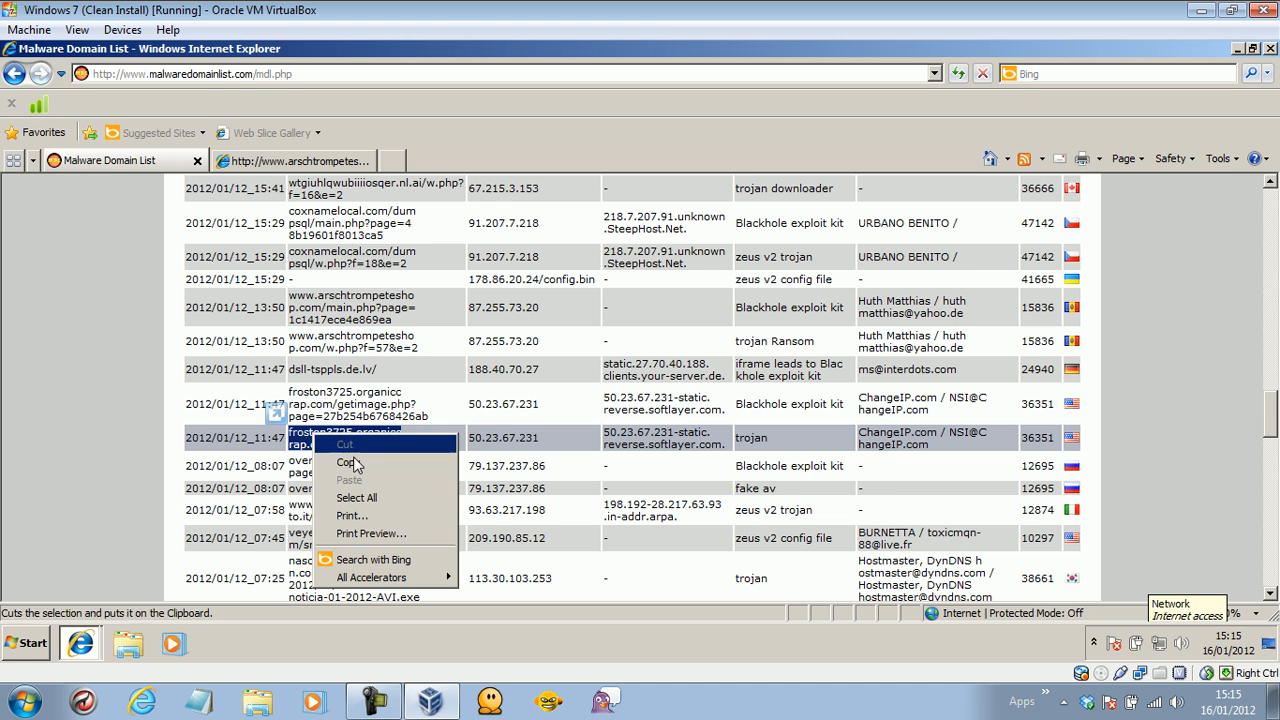
pyautogui.click(350, 462)
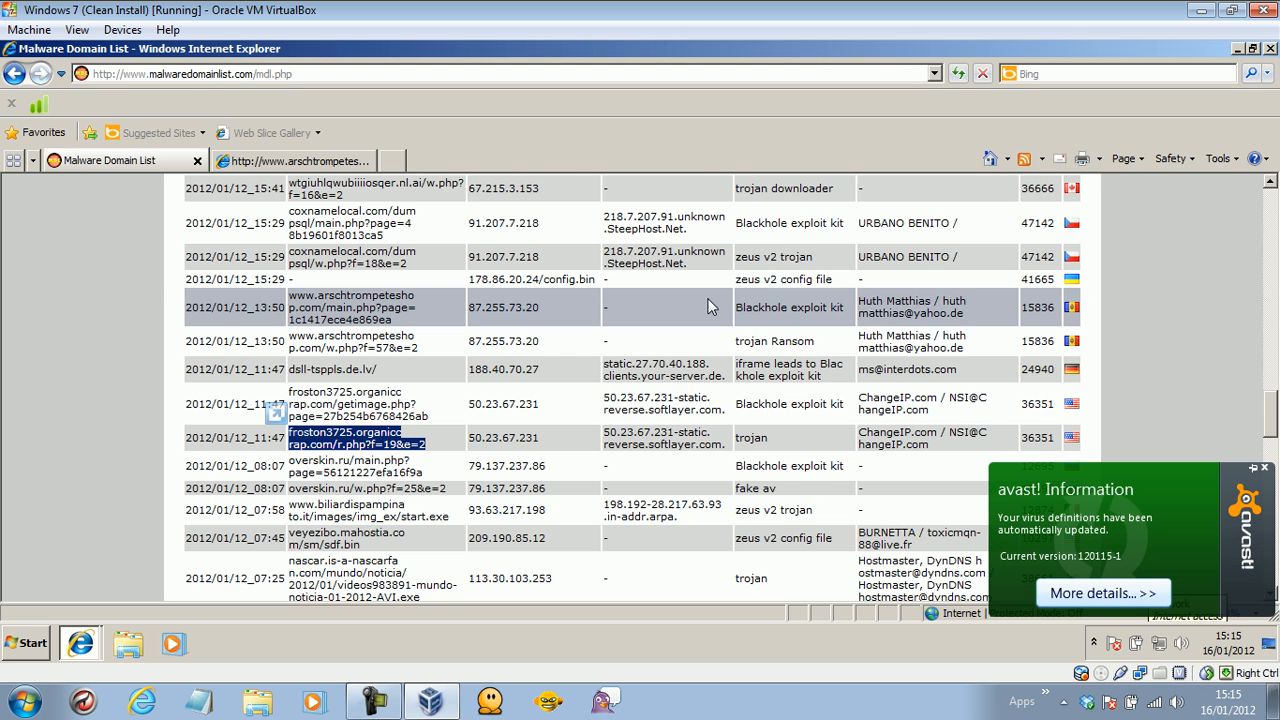
pyautogui.click(405, 161)
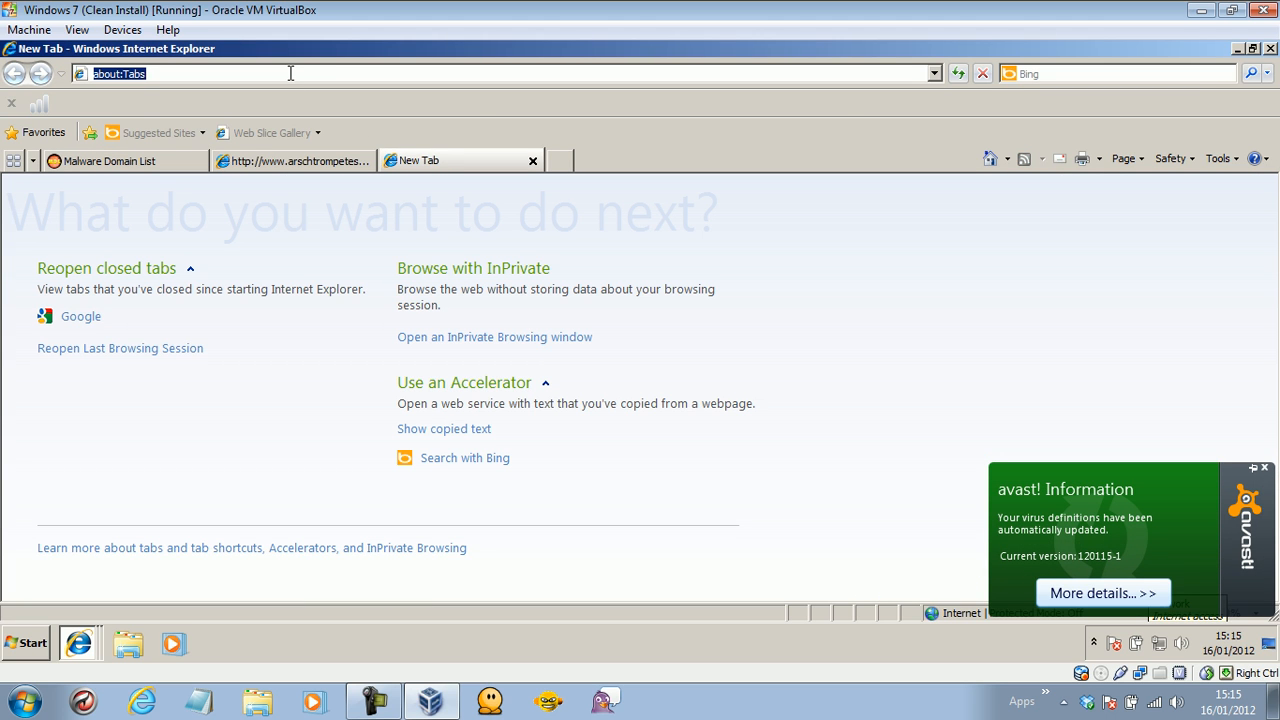
pyautogui.hotkey('ctrl', 'v')
pyautogui.press('Return')
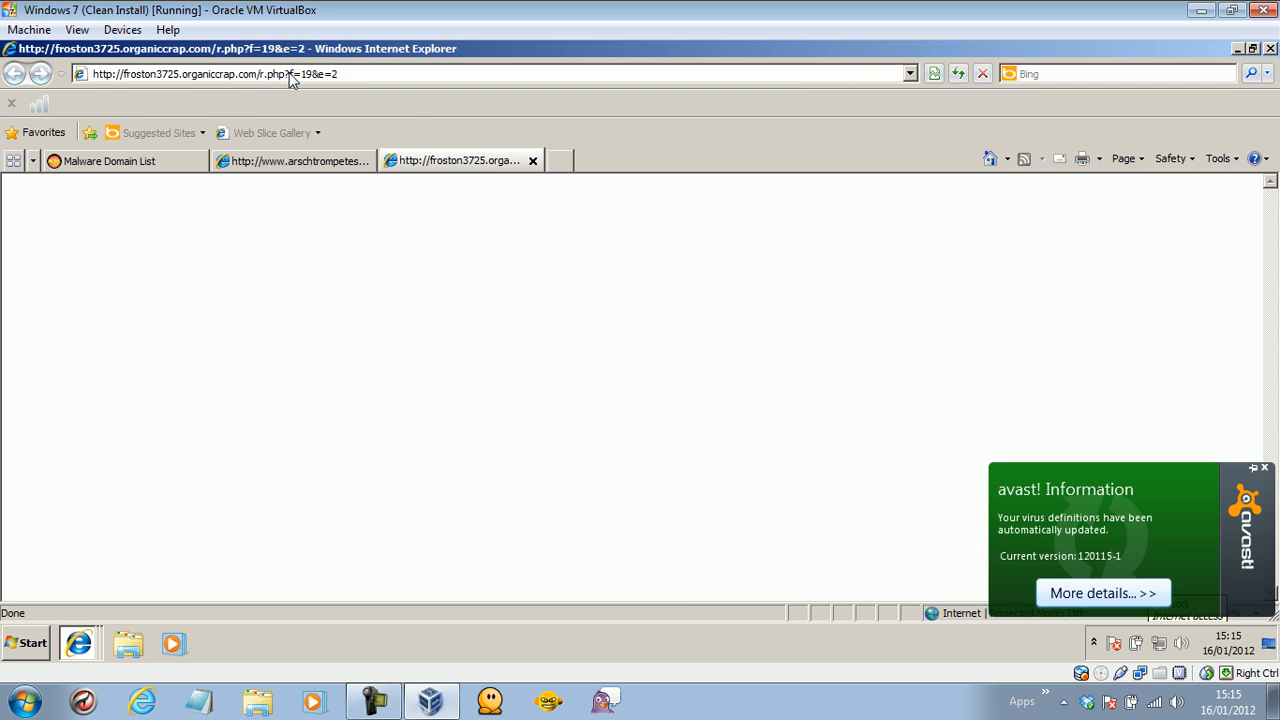
# Close the arschtrompeteshop tab and return to the Malware Domain List.
pyautogui.click(326, 171)
pyautogui.click(365, 161)
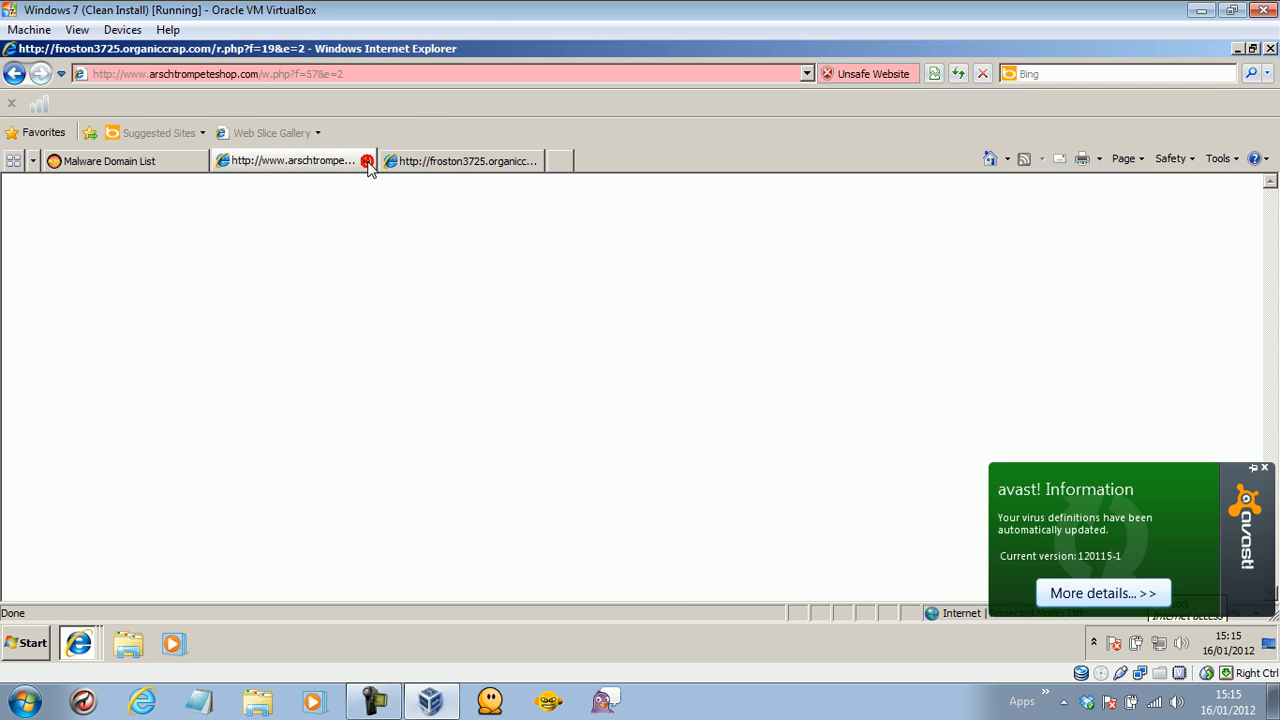
pyautogui.click(205, 165)
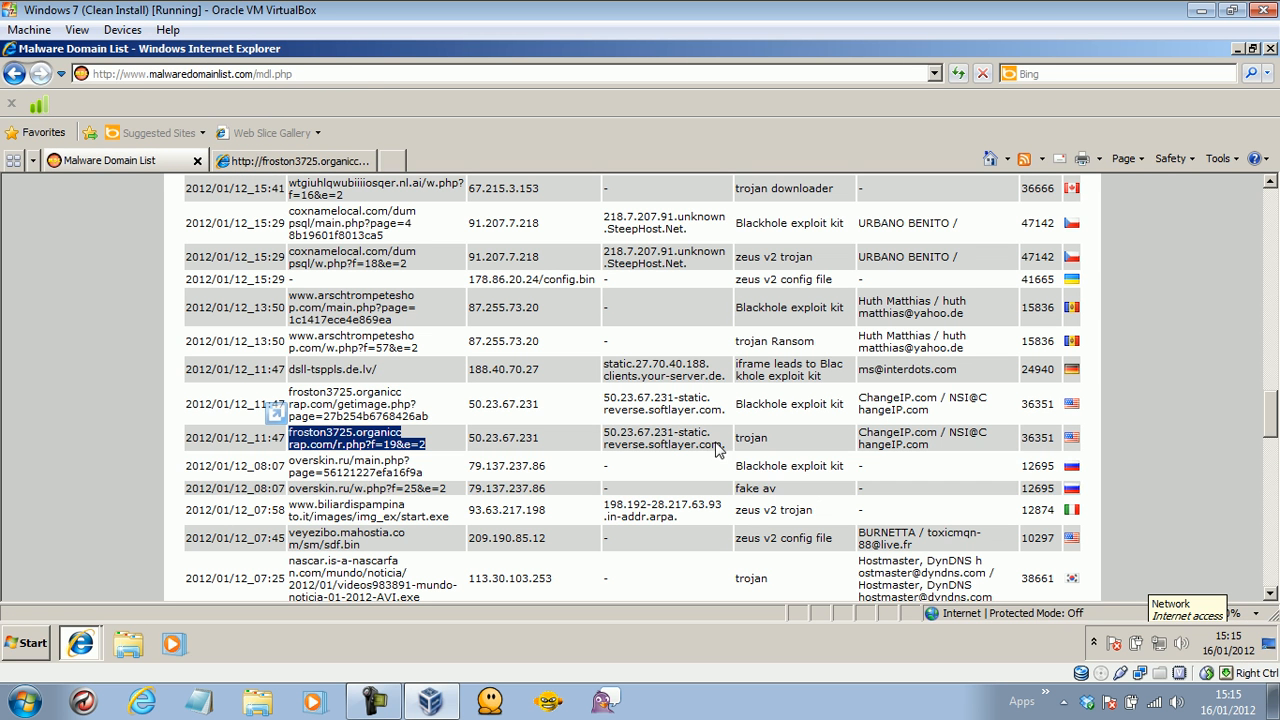
pyautogui.moveTo(450, 490); pyautogui.dragTo(313, 494)
pyautogui.rightClick(314, 493)
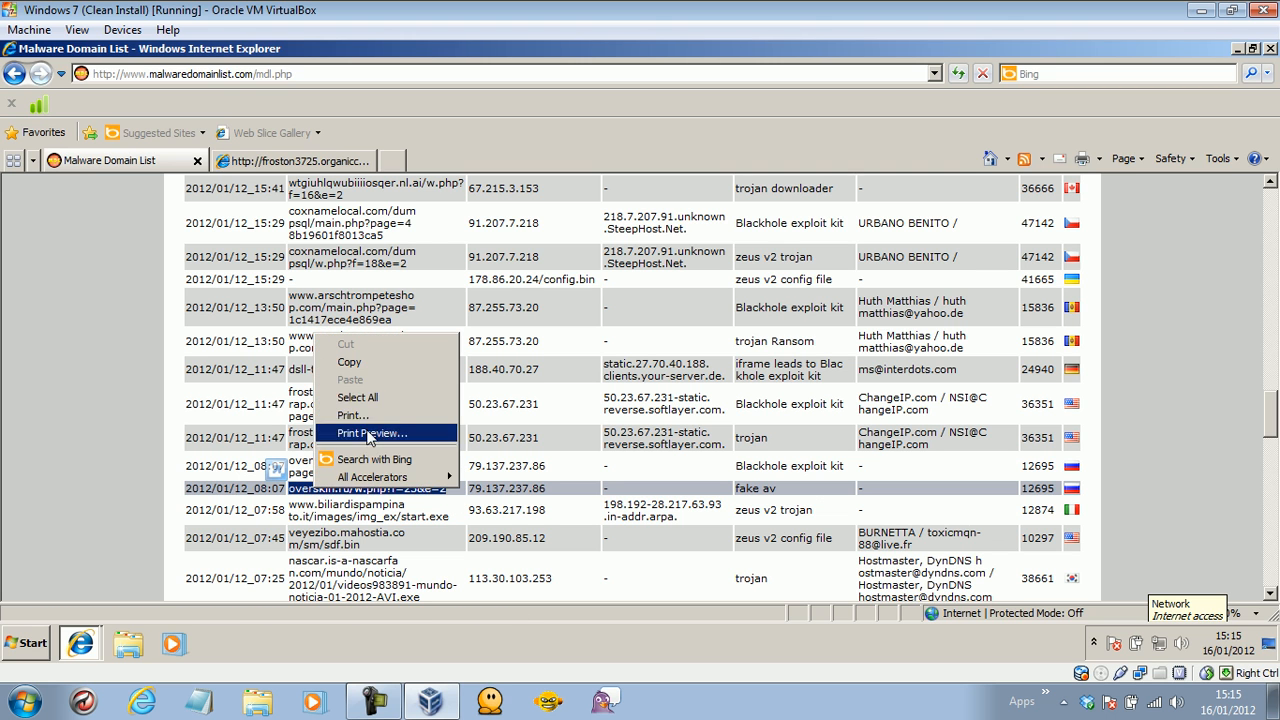
pyautogui.click(356, 366)
pyautogui.click(315, 163)
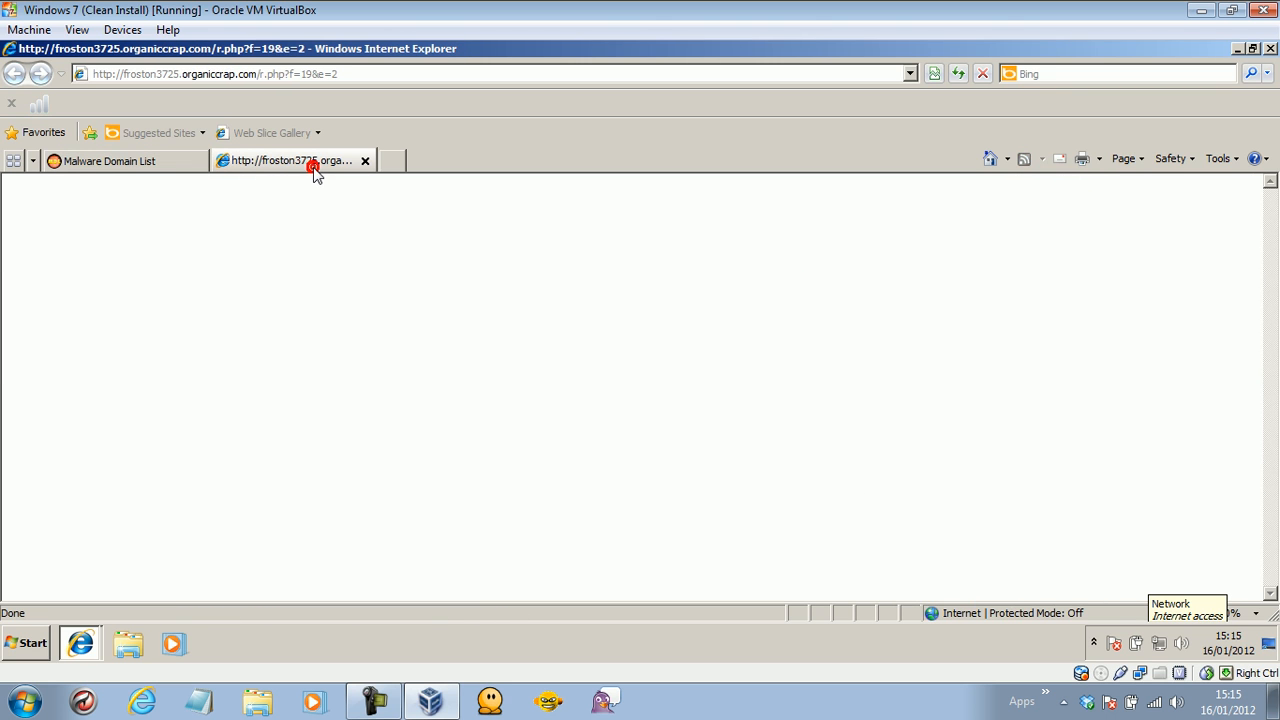
pyautogui.click(271, 76)
pyautogui.hotkey('ctrl', 'v')
pyautogui.press('Return')
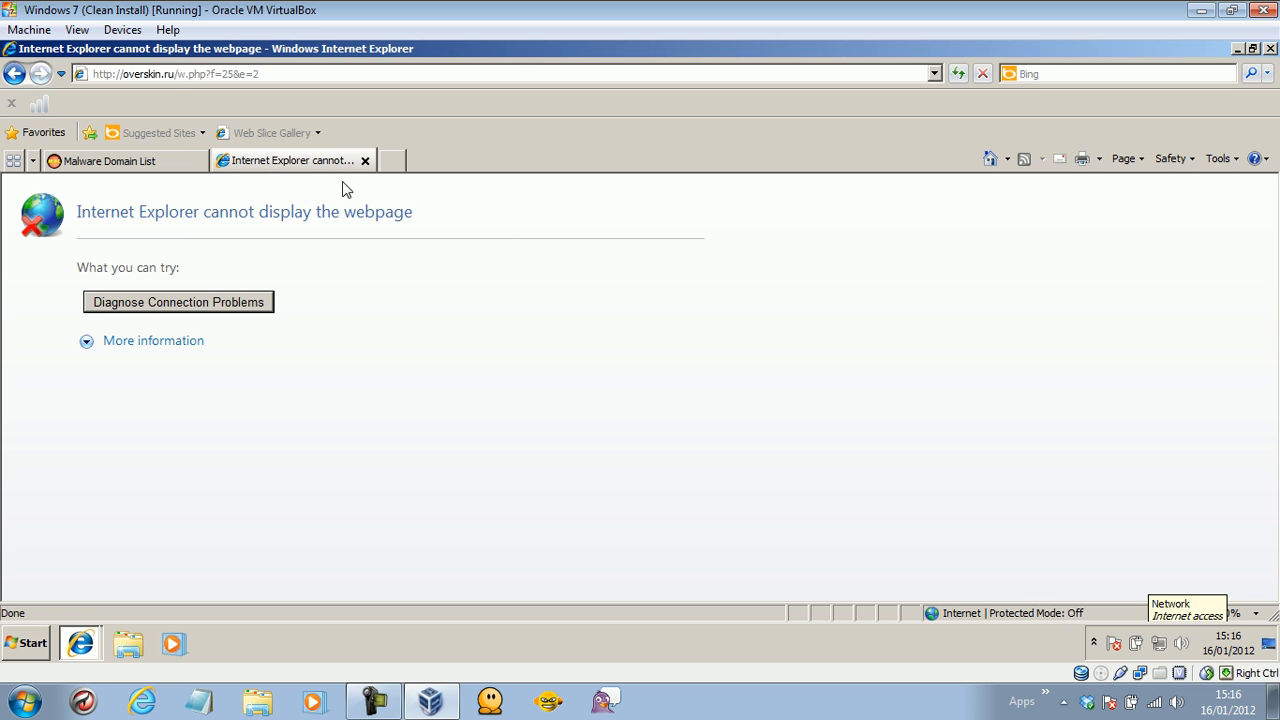
pyautogui.click(185, 158)
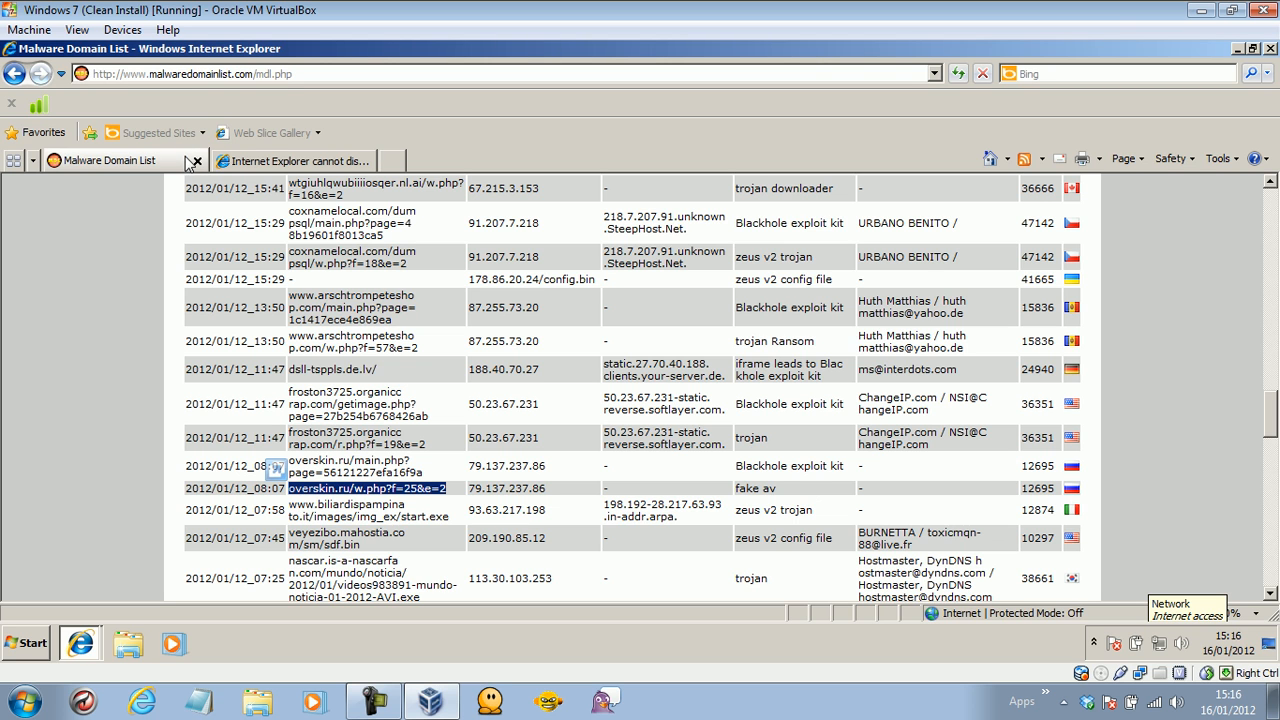
# Copy the biliardispampinato.it start.exe URL into the second tab and load it.
pyautogui.click(452, 514)
pyautogui.moveTo(452, 514); pyautogui.dragTo(291, 505)
pyautogui.rightClick(298, 506)
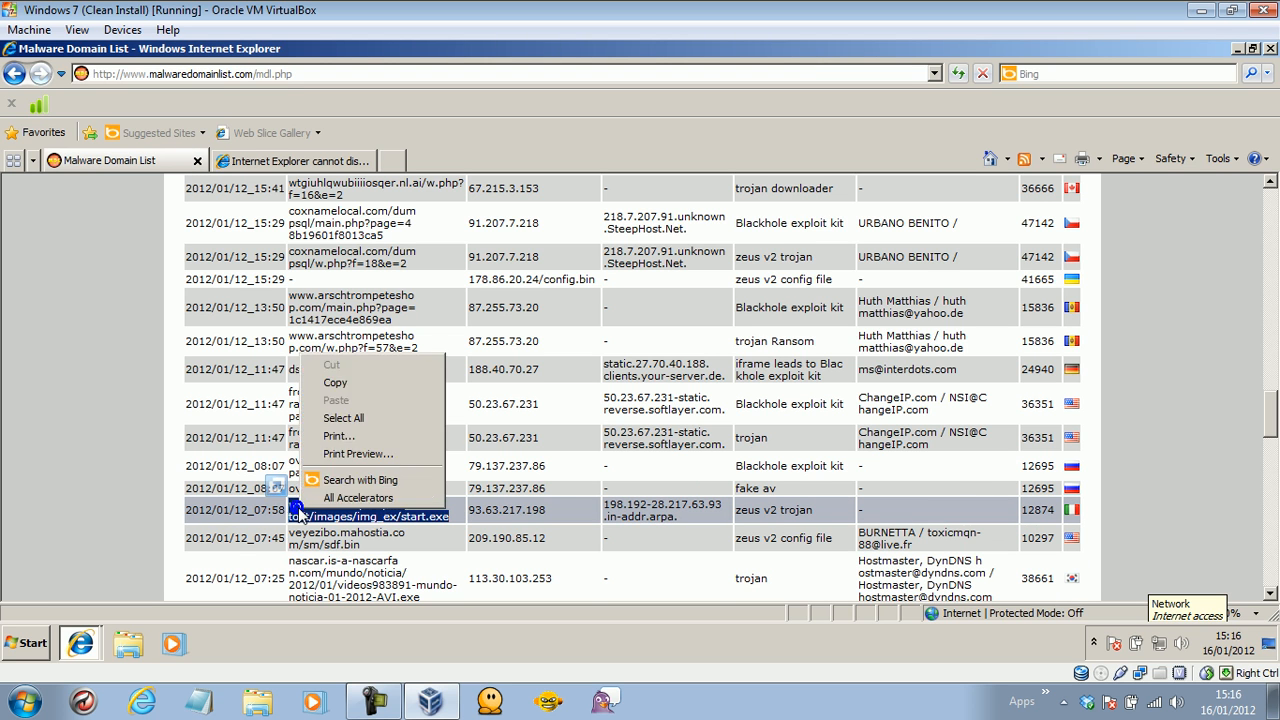
pyautogui.click(335, 382)
pyautogui.click(300, 160)
pyautogui.click(266, 77)
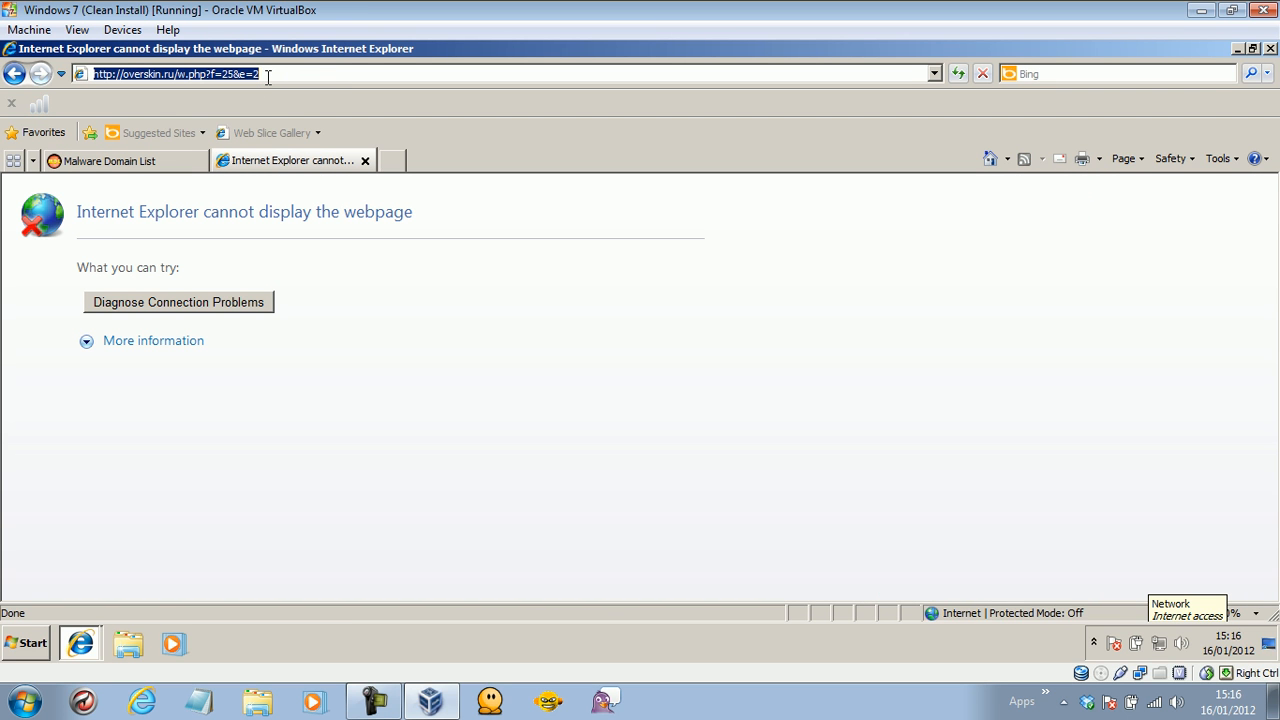
pyautogui.hotkey('ctrl', 'v')
pyautogui.press('Return')
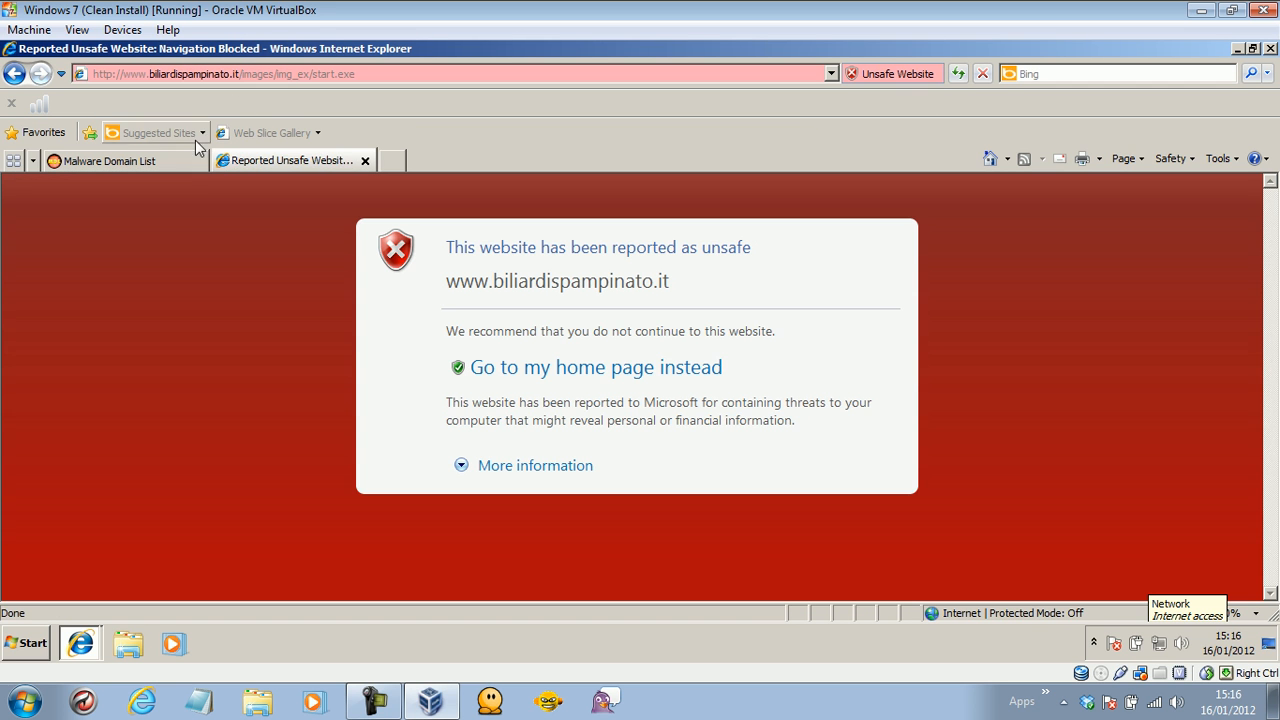
# Continue past its unsafe-site warning to the 404 page and return to the list.
pyautogui.click(548, 472)
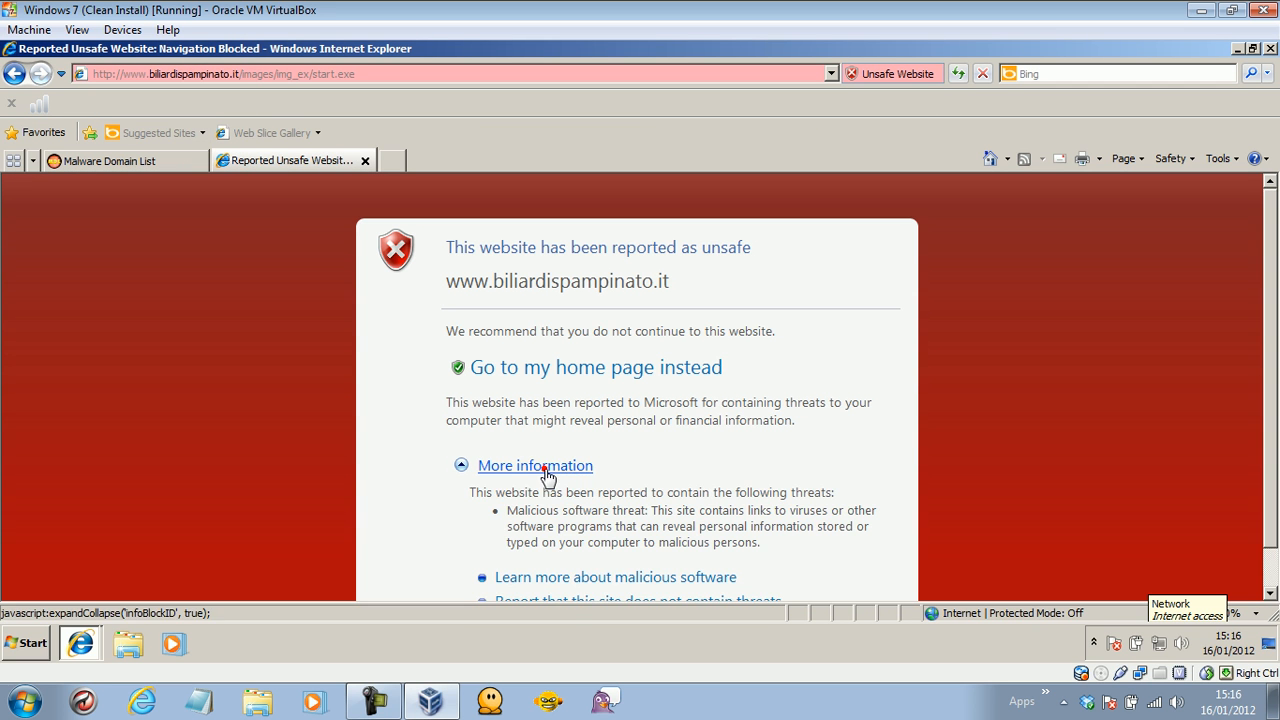
pyautogui.scroll(-1, 1276, 262)
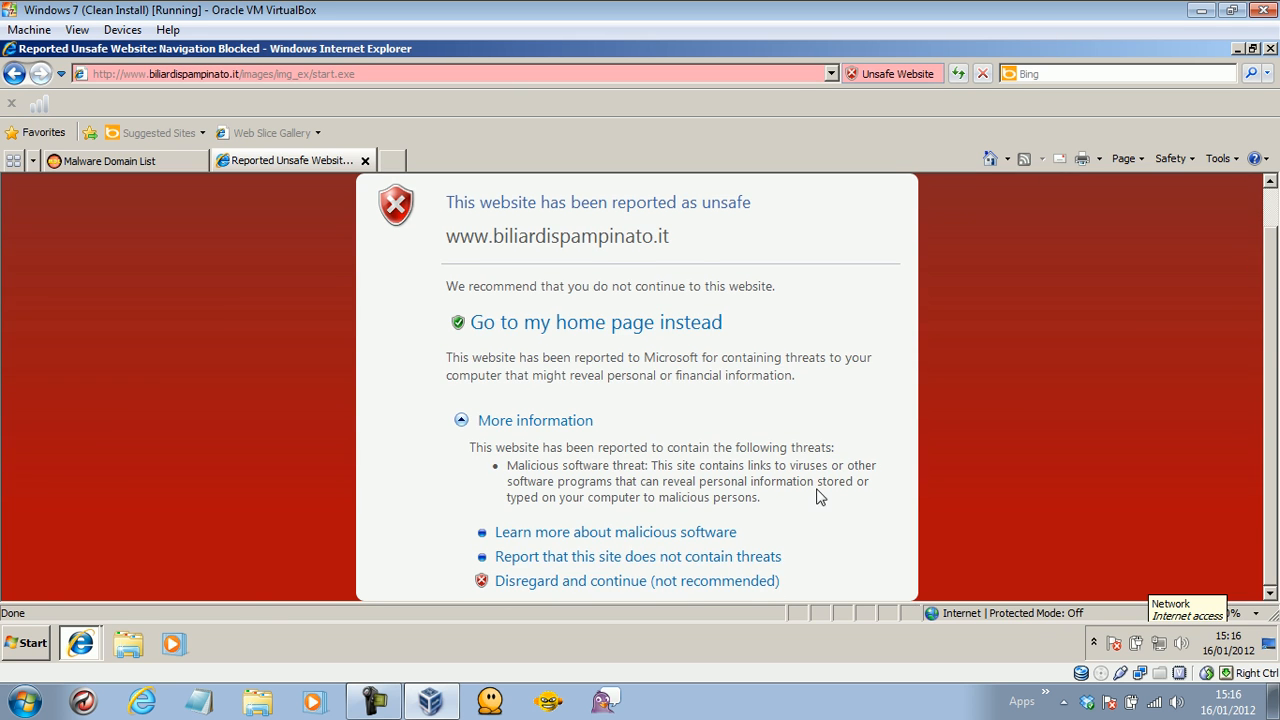
pyautogui.click(696, 582)
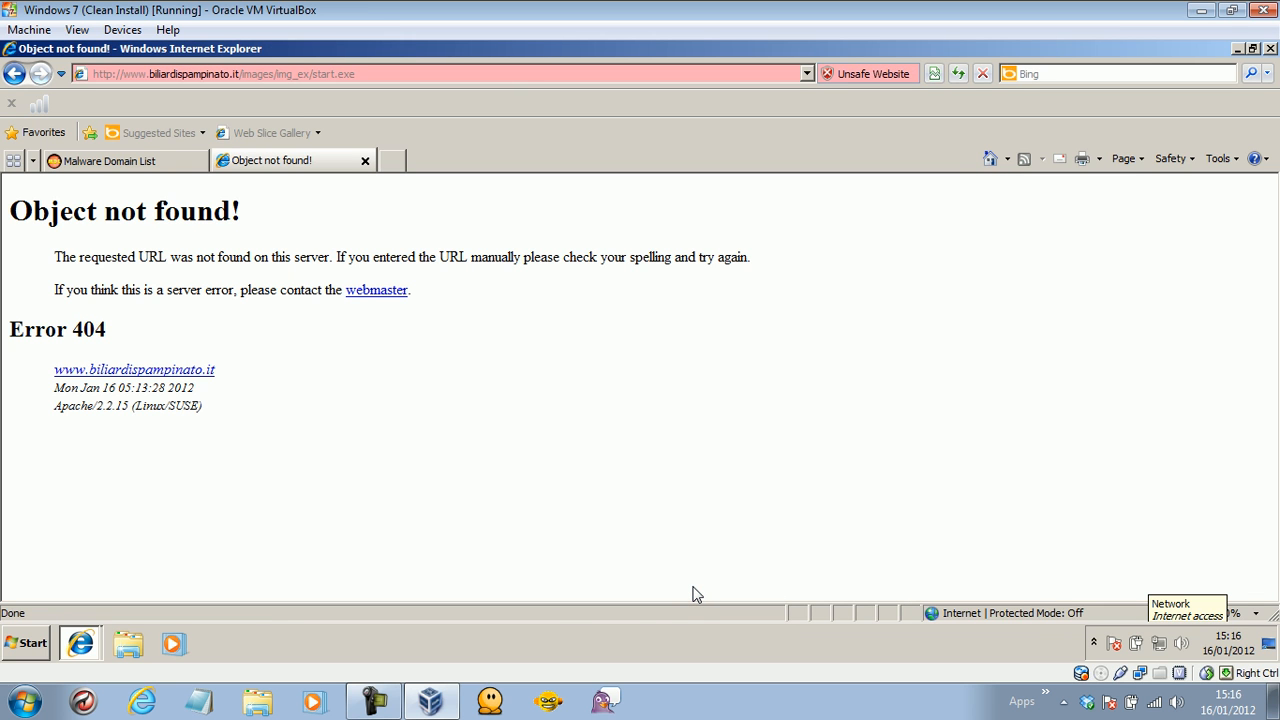
pyautogui.click(167, 161)
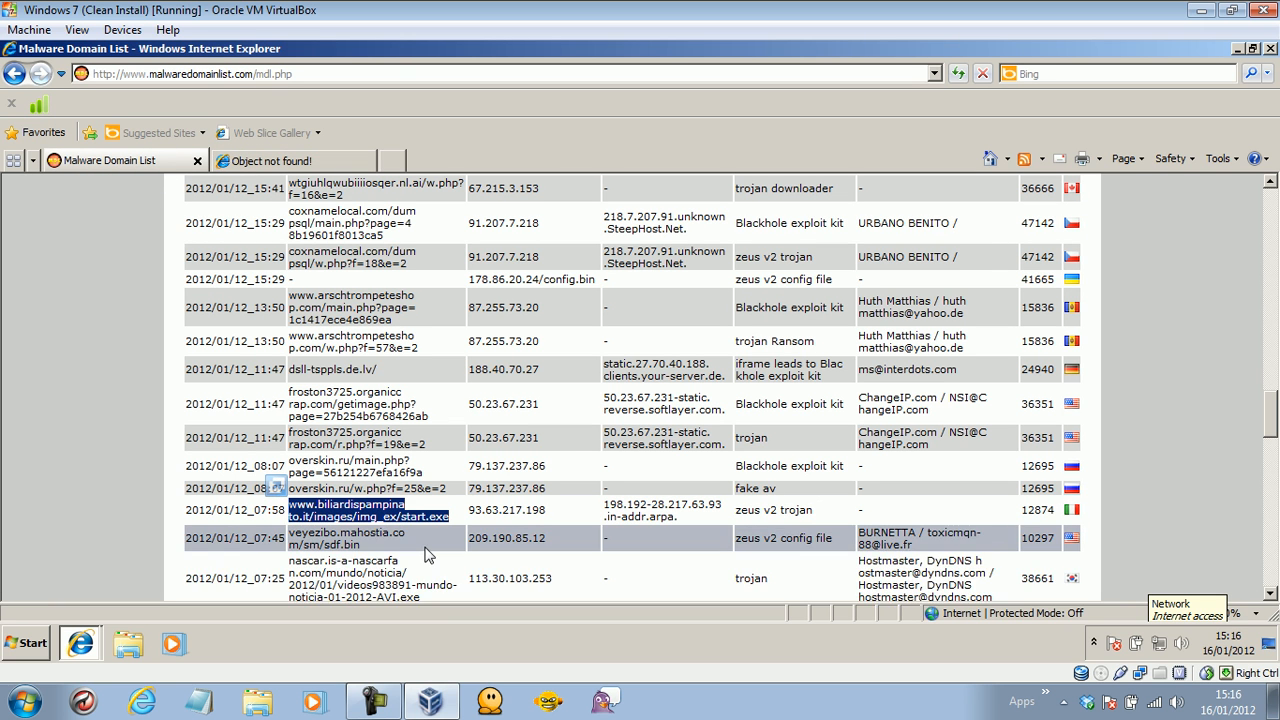
# Load the nascar.is-a-nascarfan.com AVI.exe URL in the second tab.
pyautogui.moveTo(425, 593); pyautogui.dragTo(302, 565)
pyautogui.rightClick(302, 565)
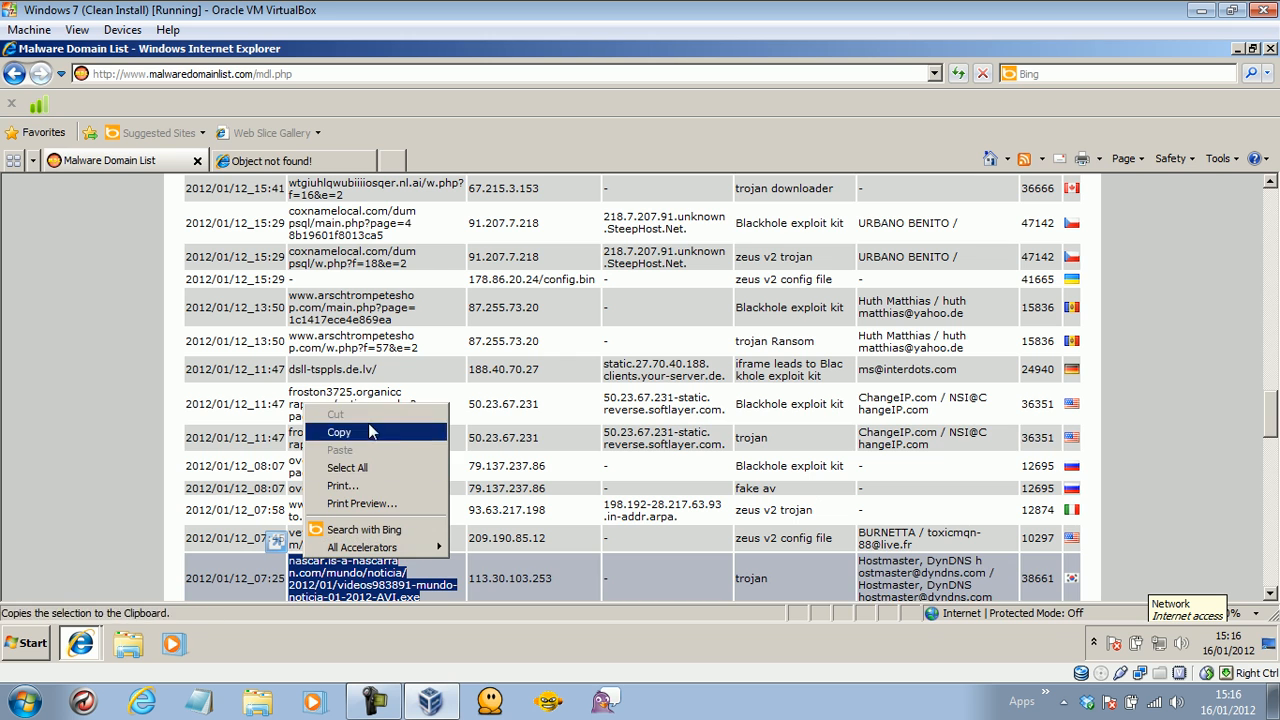
pyautogui.click(355, 432)
pyautogui.click(295, 160)
pyautogui.click(254, 73)
pyautogui.hotkey('ctrl', 'v')
pyautogui.press('Return')
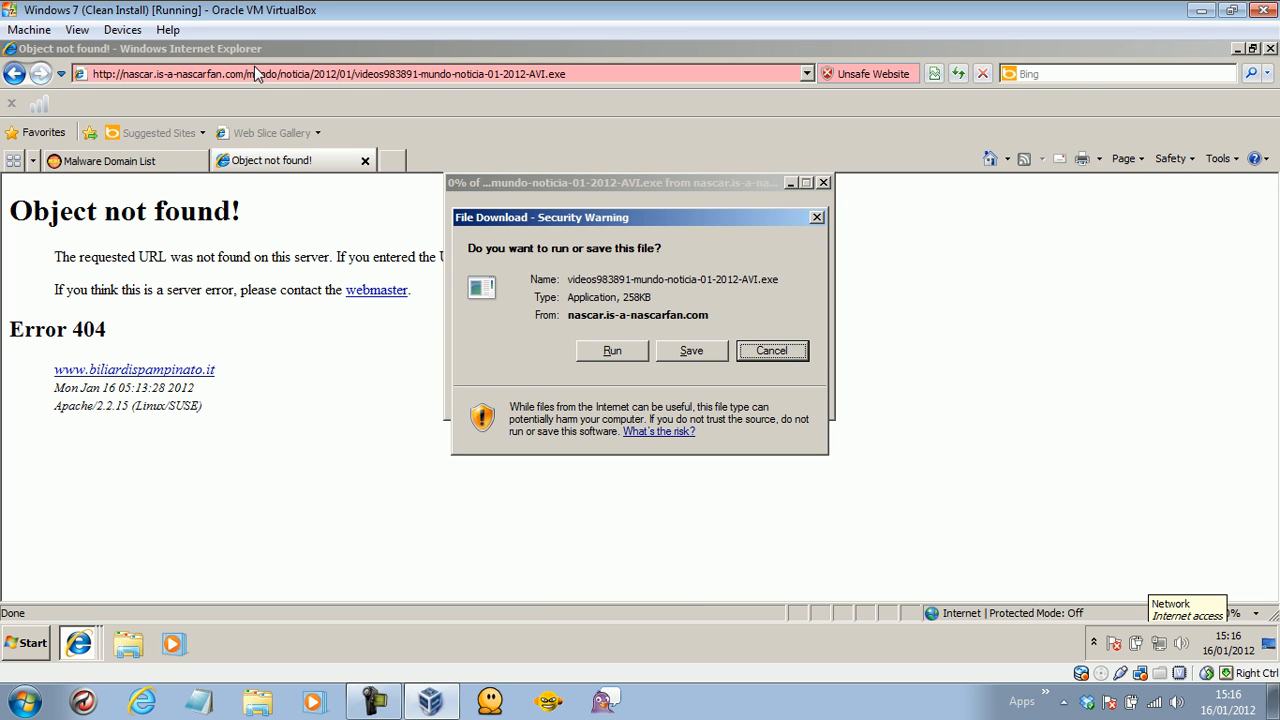
# Run the downloaded executable past the unsafe-download and publisher warnings, then return to the list.
pyautogui.click(607, 351)
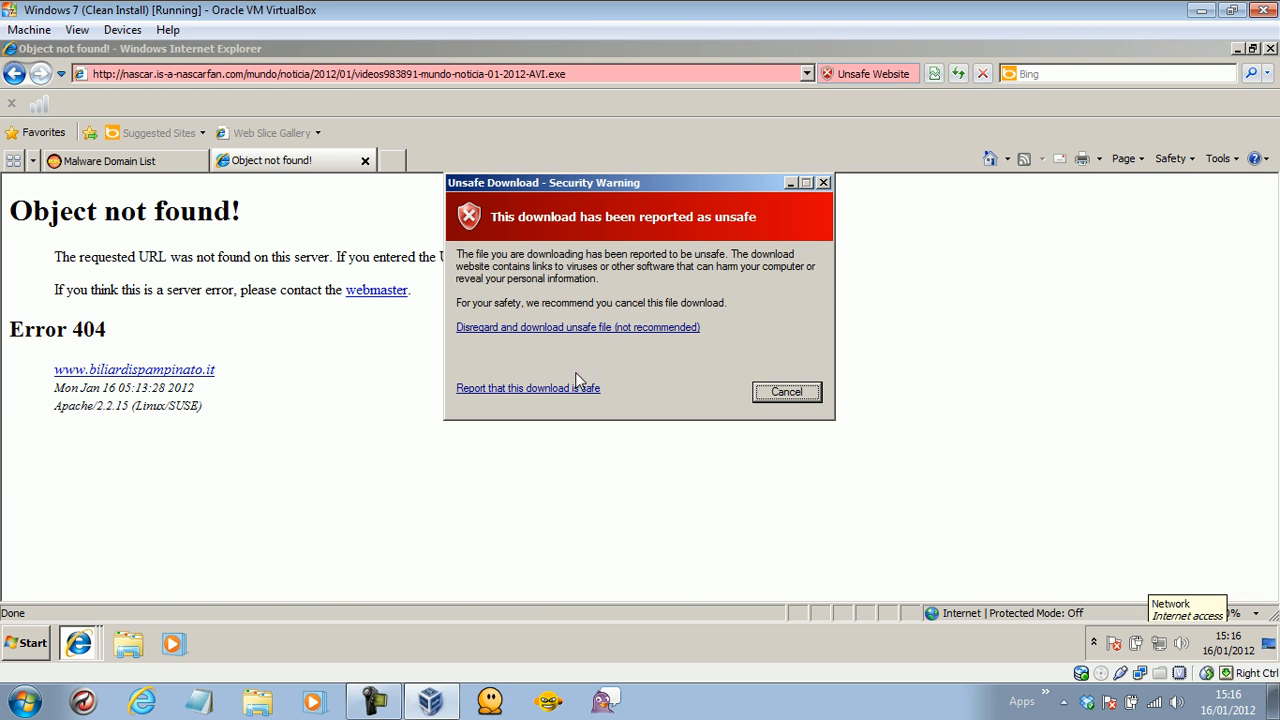
pyautogui.click(567, 329)
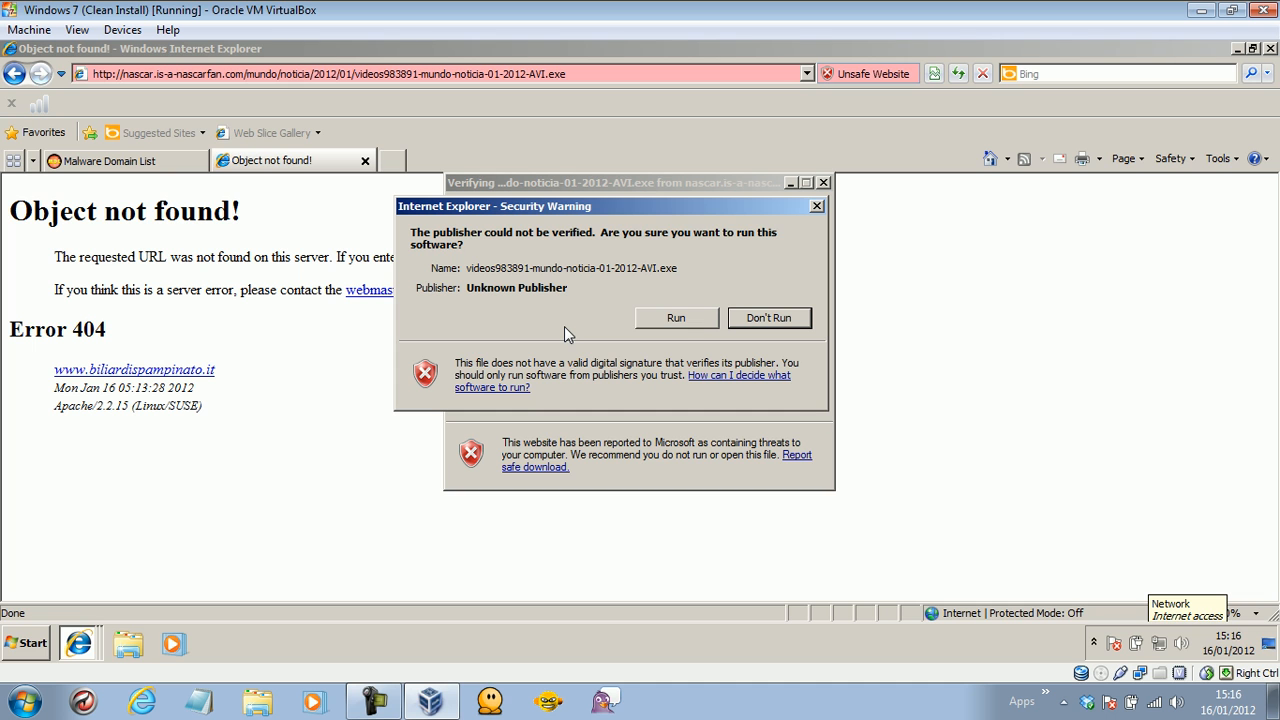
pyautogui.click(660, 318)
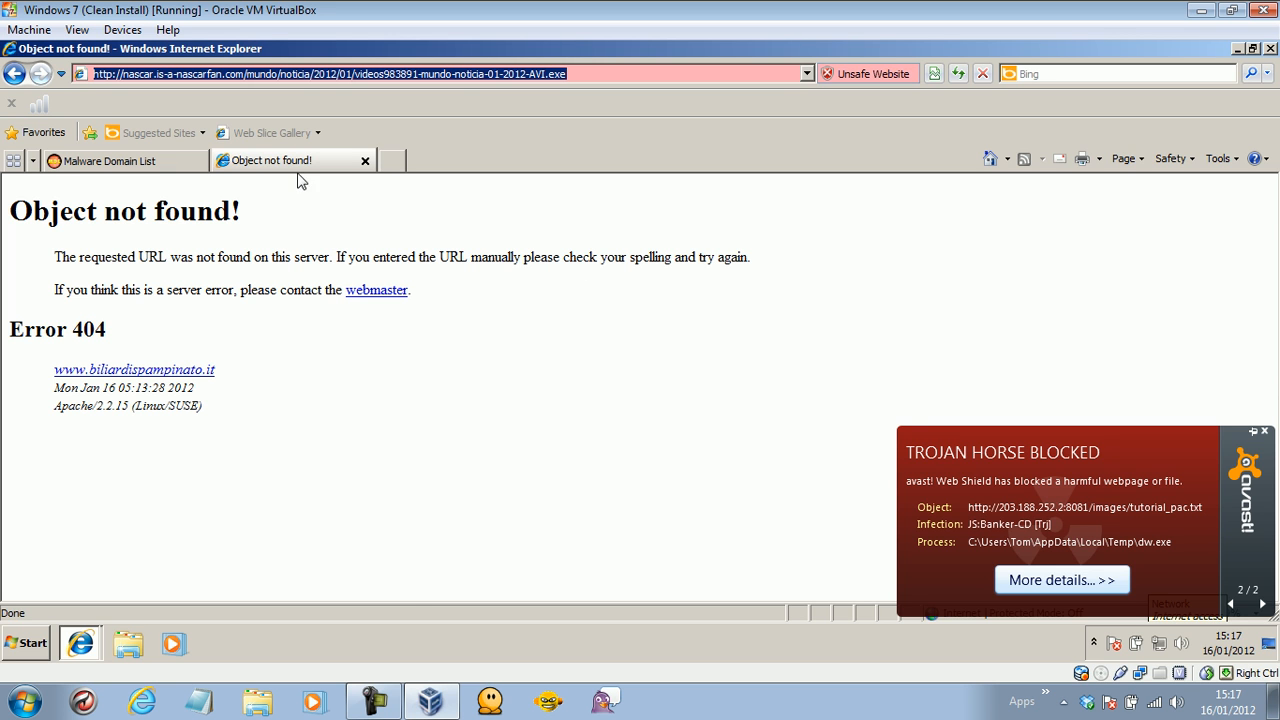
pyautogui.click(171, 163)
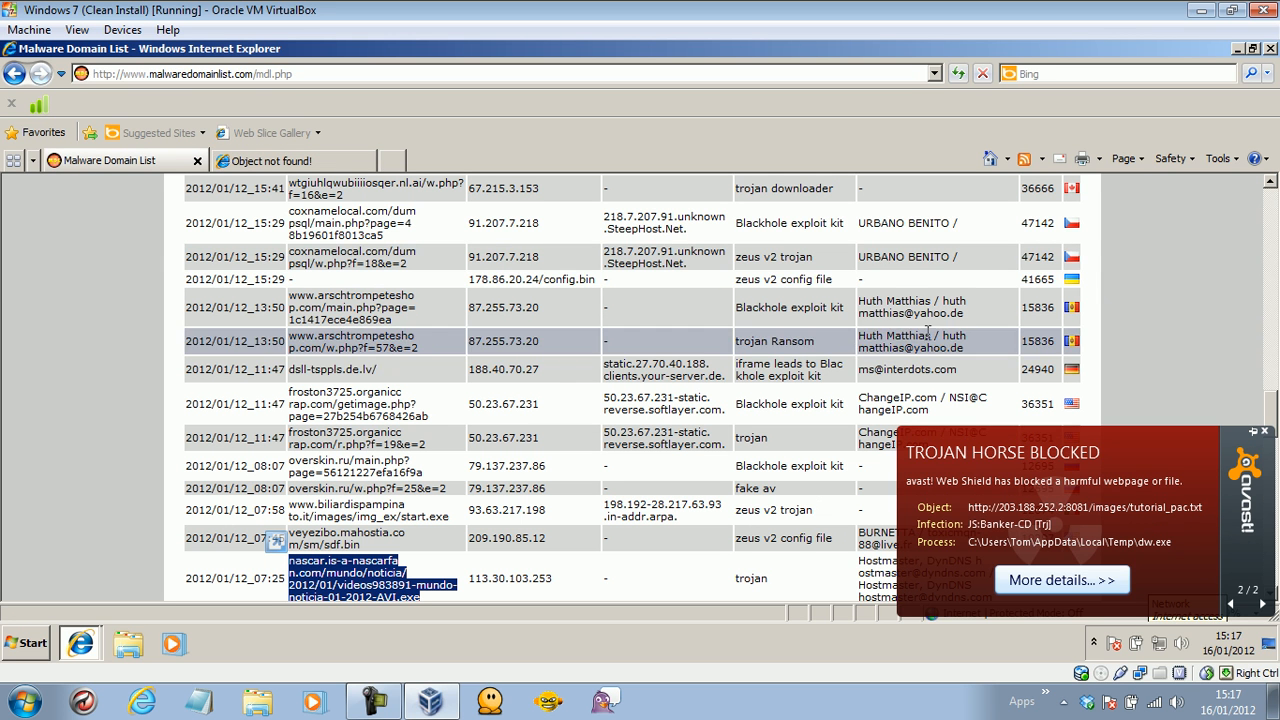
# Load the ratzeputzel.com w.php URL in the second tab, then return to the list.
pyautogui.moveTo(1270, 402); pyautogui.dragTo(1271, 448)
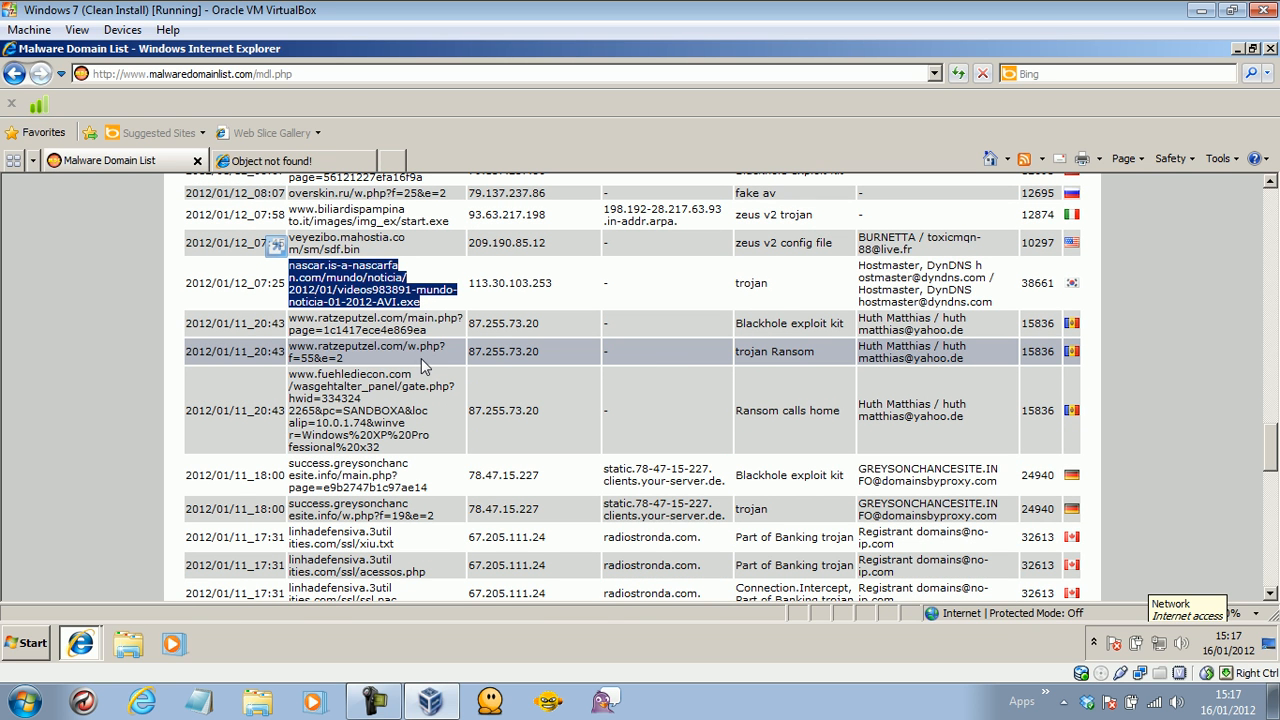
pyautogui.tripleClick(326, 353)
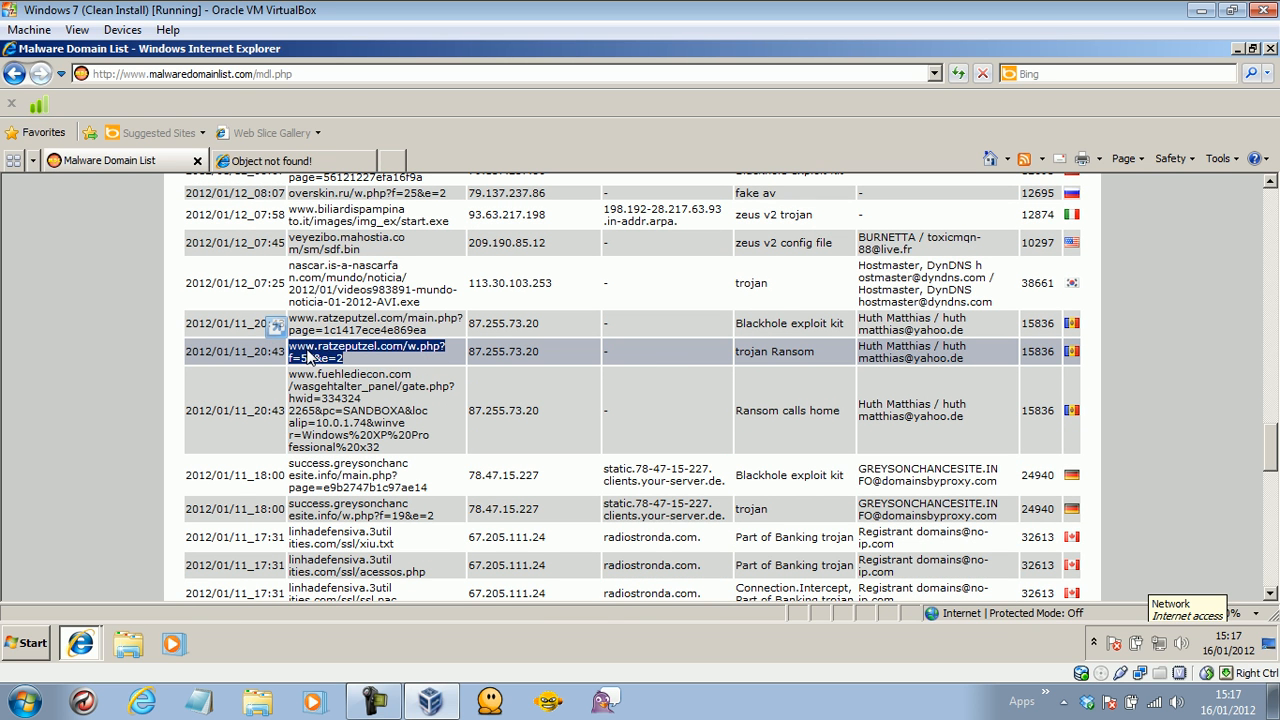
pyautogui.rightClick(310, 355)
pyautogui.click(329, 374)
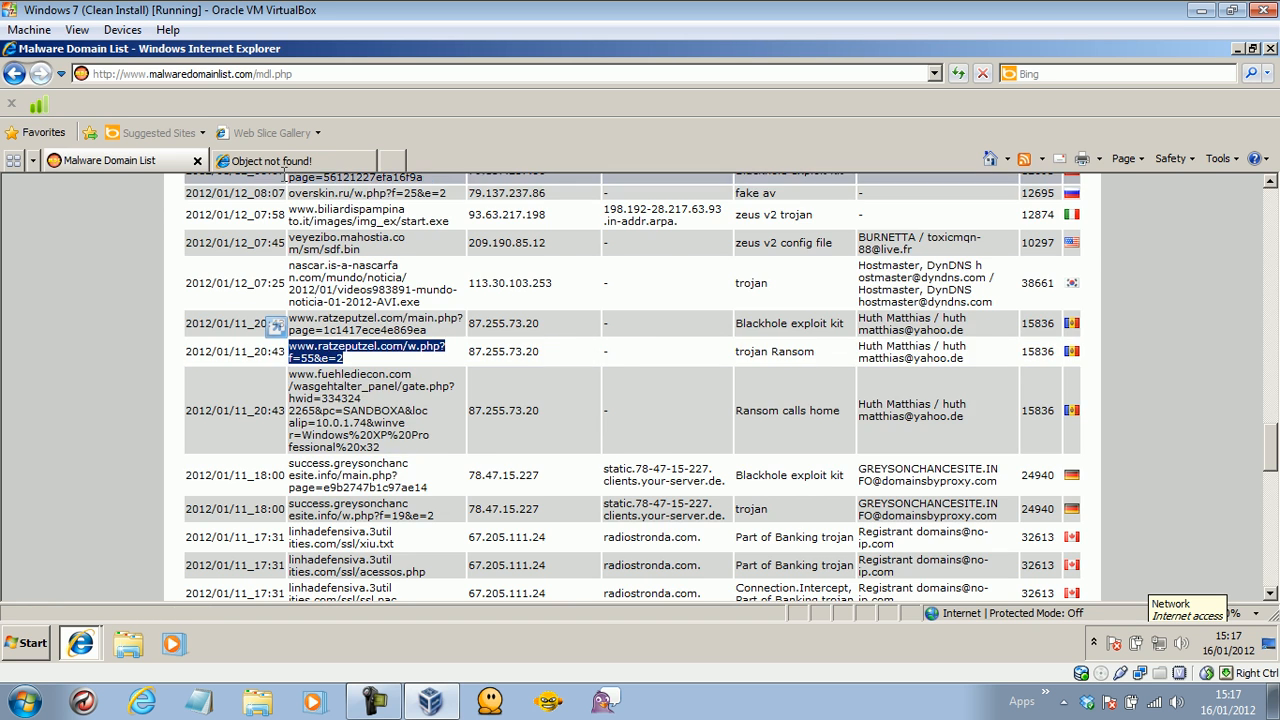
pyautogui.click(280, 161)
pyautogui.click(263, 73)
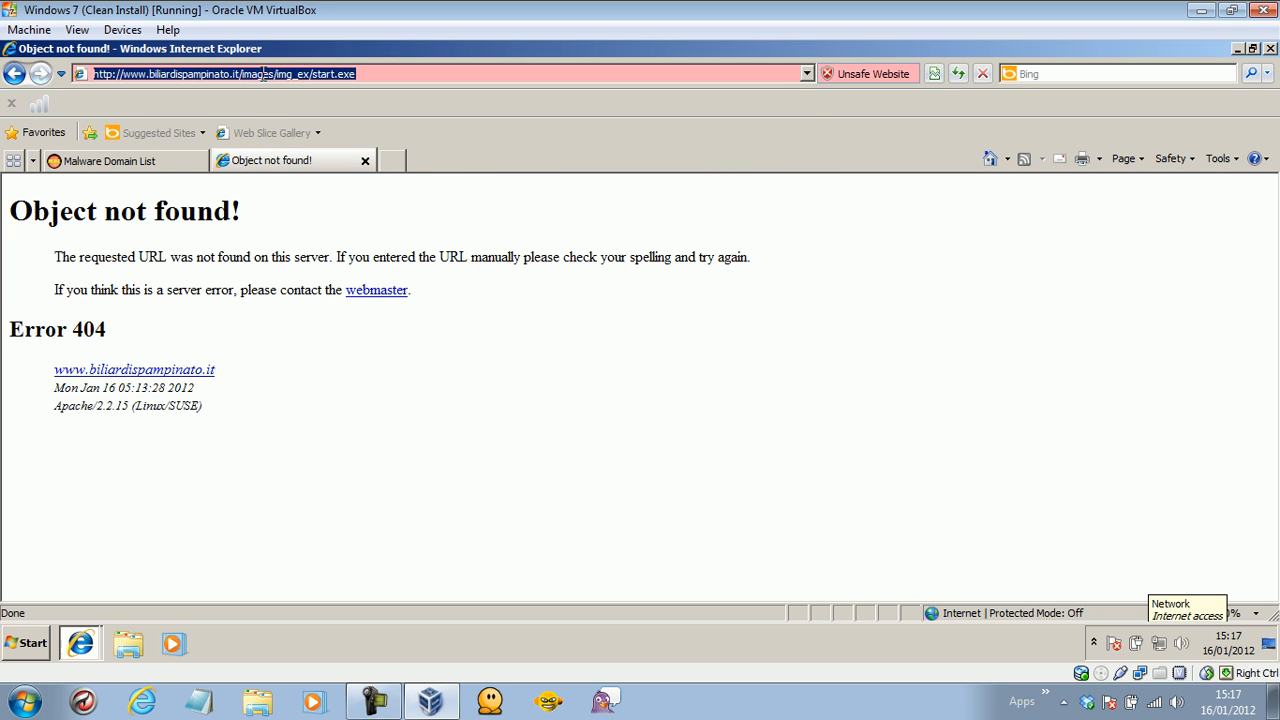
pyautogui.hotkey('ctrl', 'v')
pyautogui.press('Return')
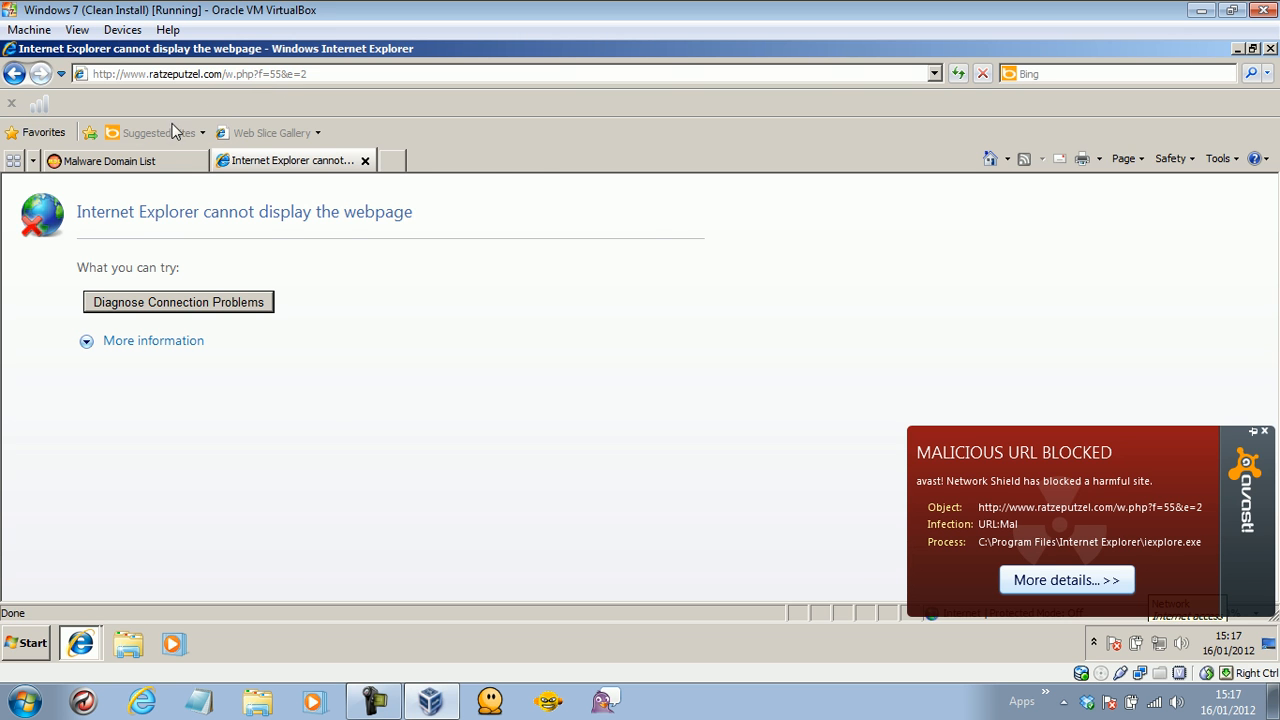
pyautogui.click(129, 161)
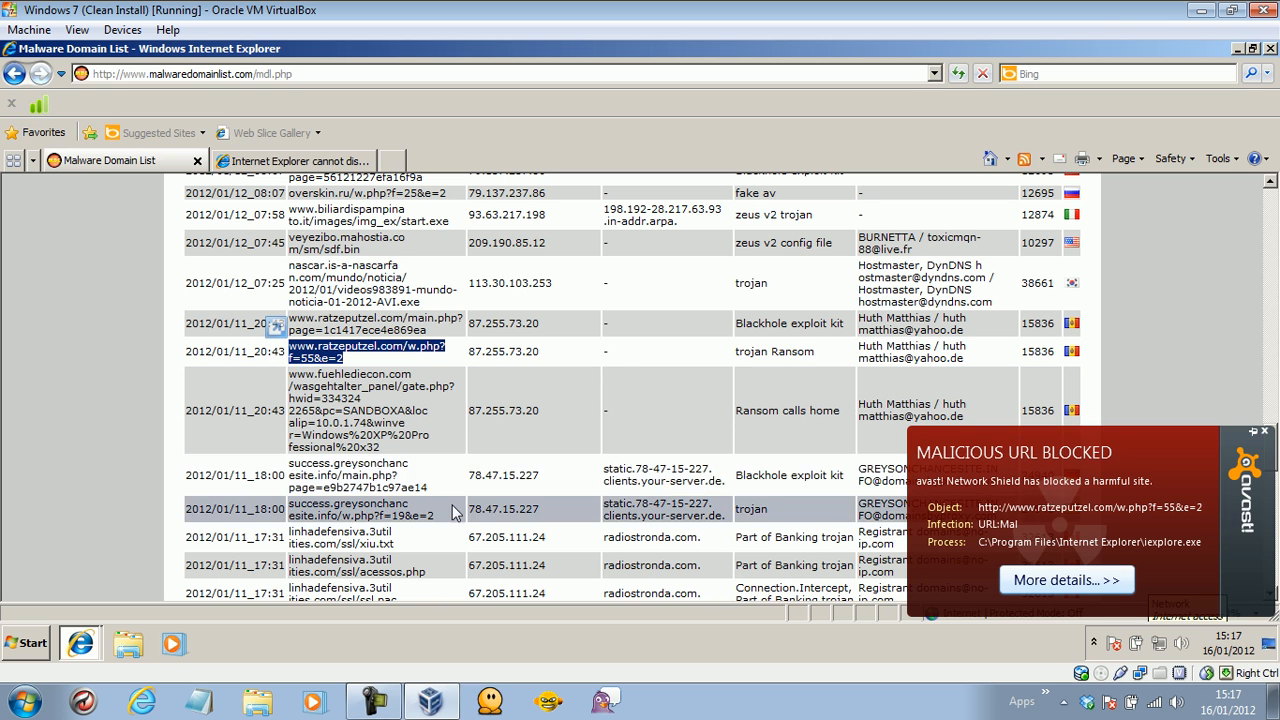
# Load the success.greysonchancesite.info w.php URL in the second tab, then return to the list.
pyautogui.moveTo(438, 516); pyautogui.dragTo(290, 507)
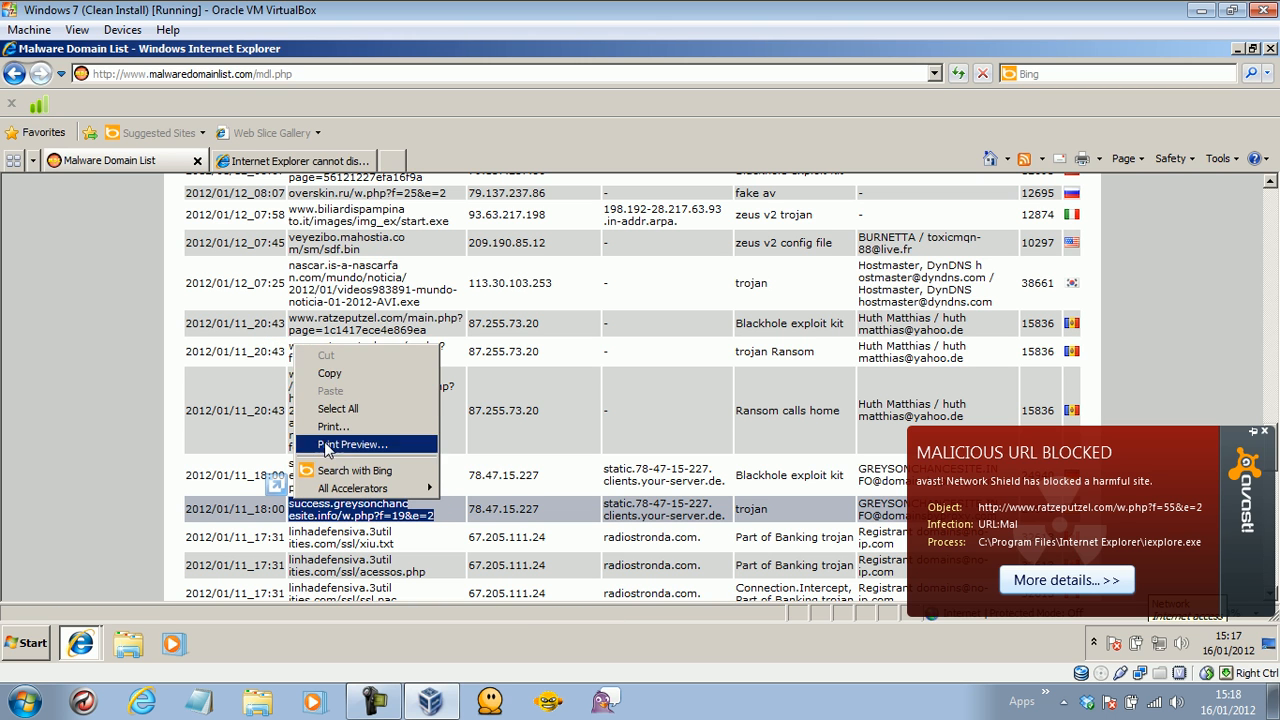
pyautogui.click(330, 372)
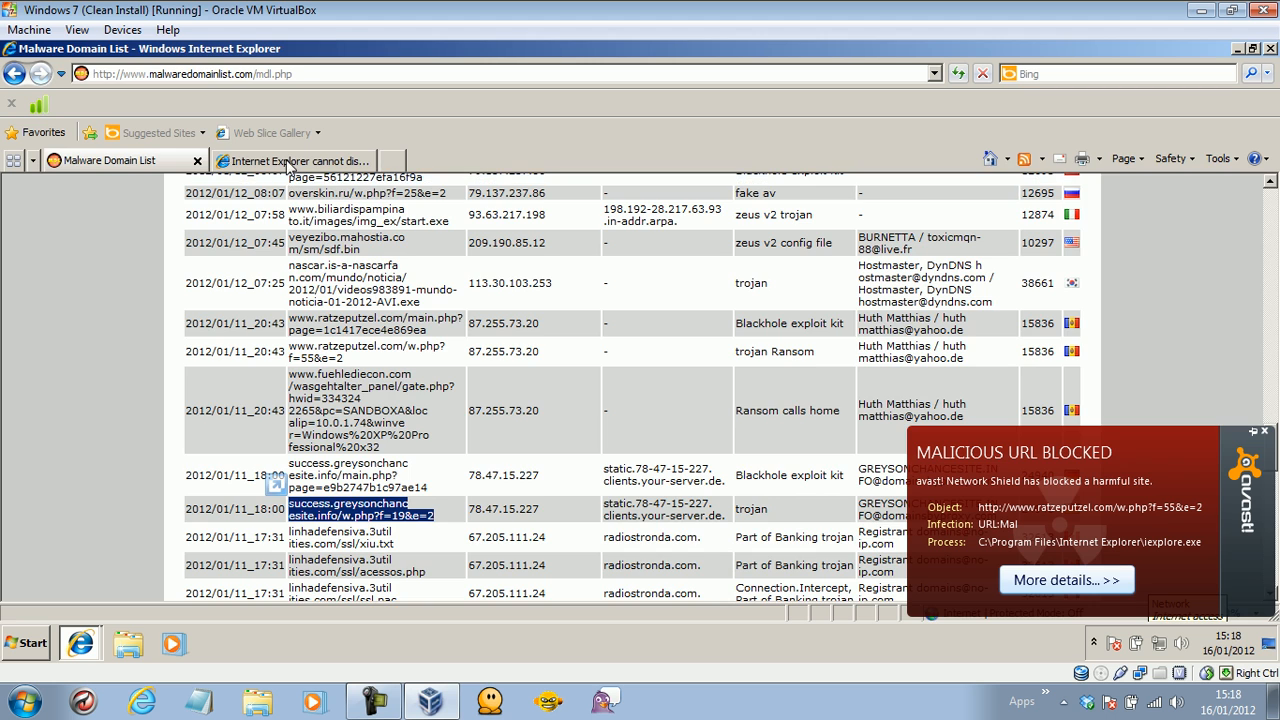
pyautogui.click(292, 160)
pyautogui.click(241, 76)
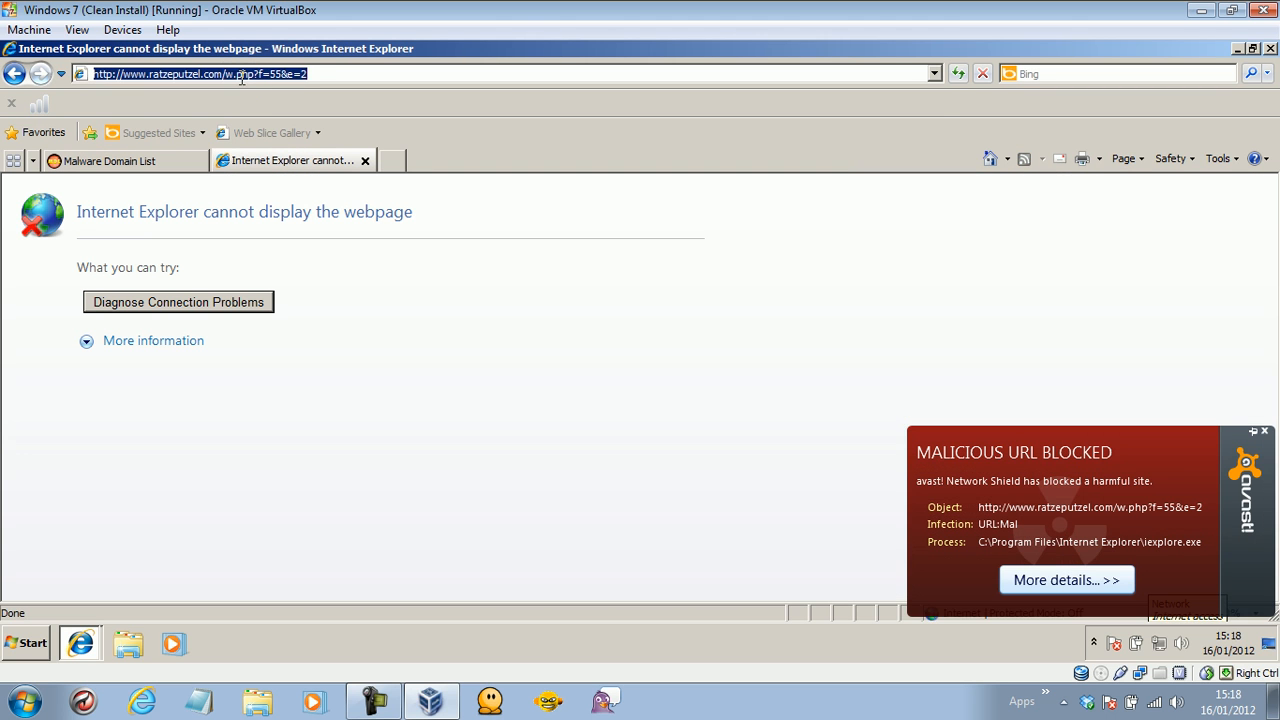
pyautogui.hotkey('ctrl', 'v')
pyautogui.press('Return')
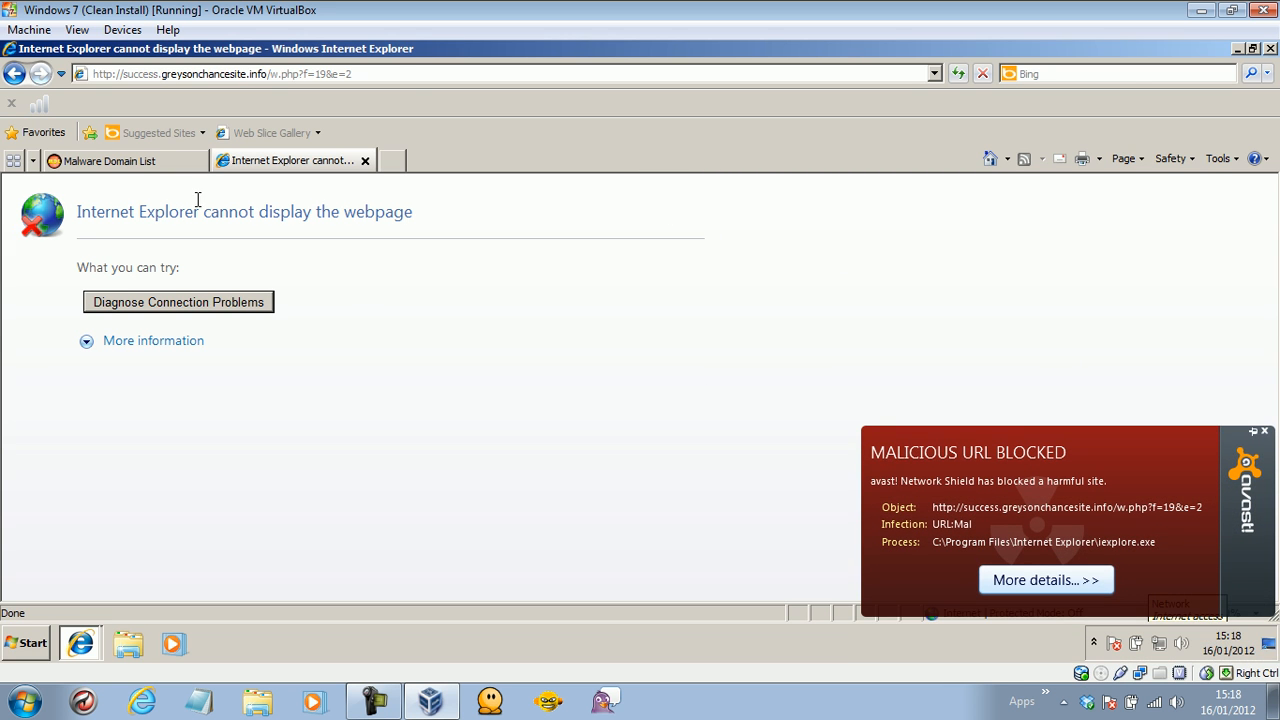
pyautogui.click(158, 166)
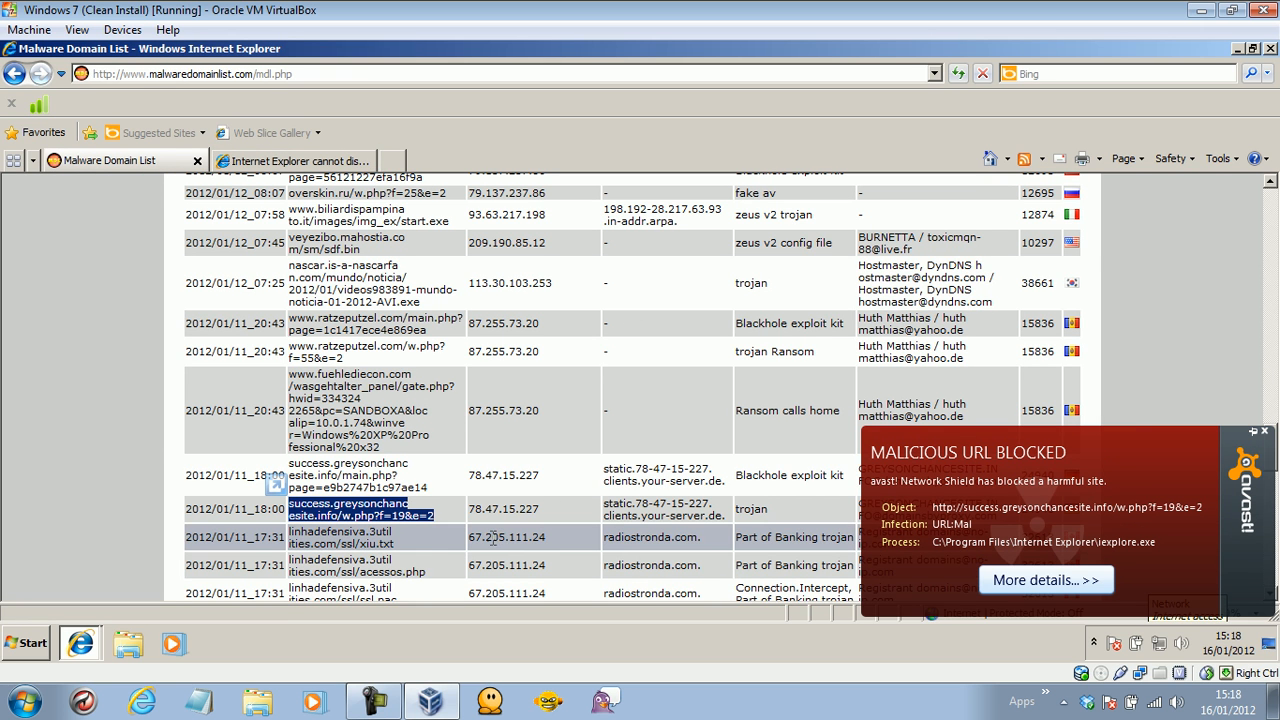
# Dismiss the avast alert and load the contratacoes Deposito-192120.zip URL in the second tab.
pyautogui.click(1264, 432)
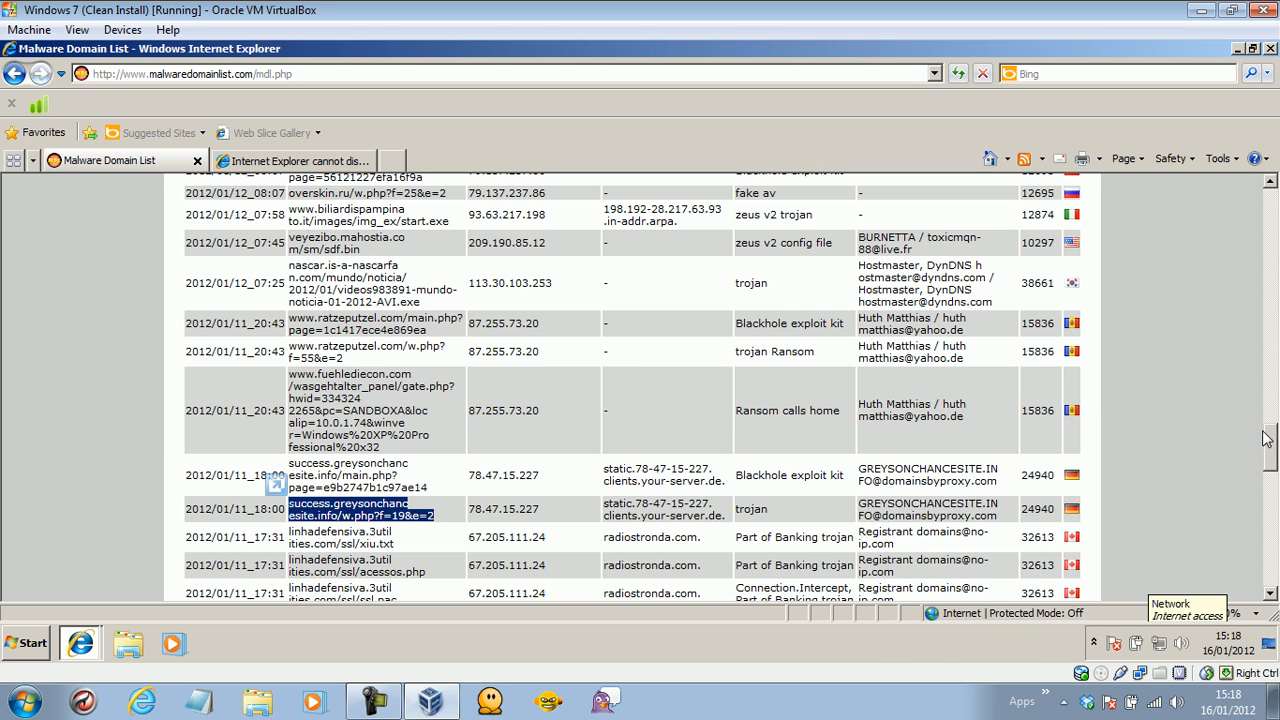
pyautogui.moveTo(1271, 456); pyautogui.dragTo(1274, 484)
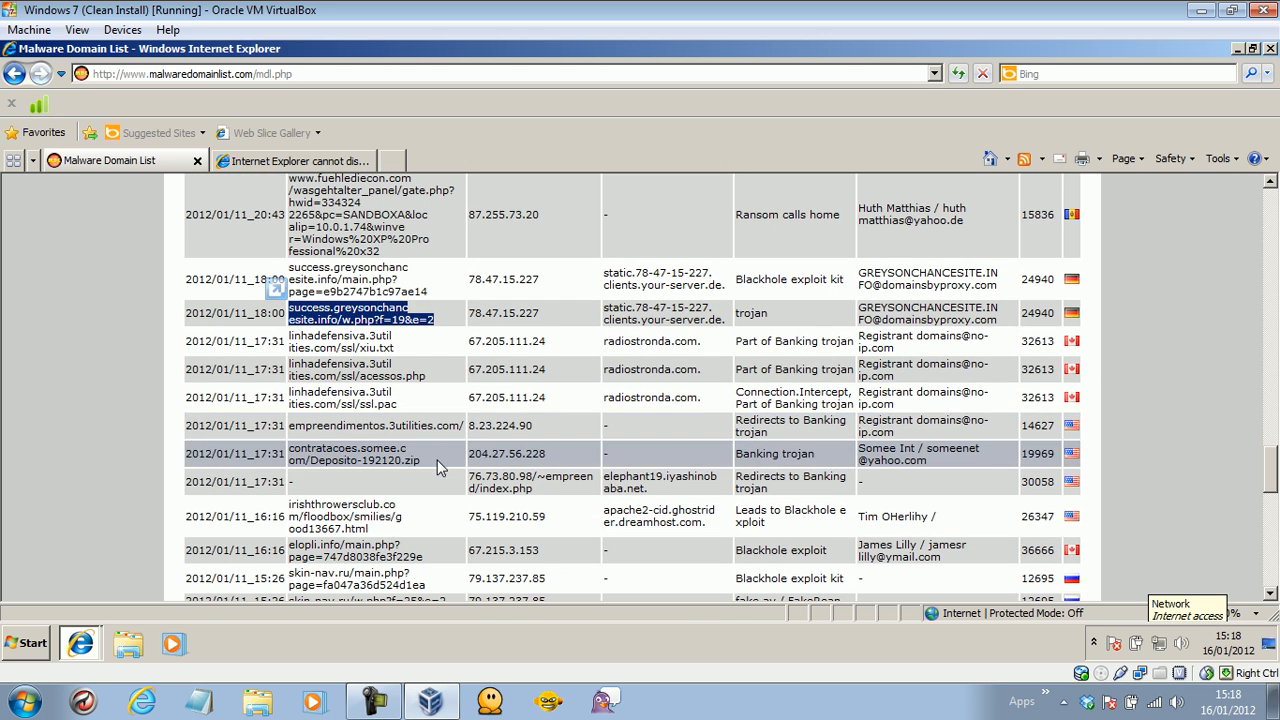
pyautogui.doubleClick(296, 458)
pyautogui.rightClick(300, 455)
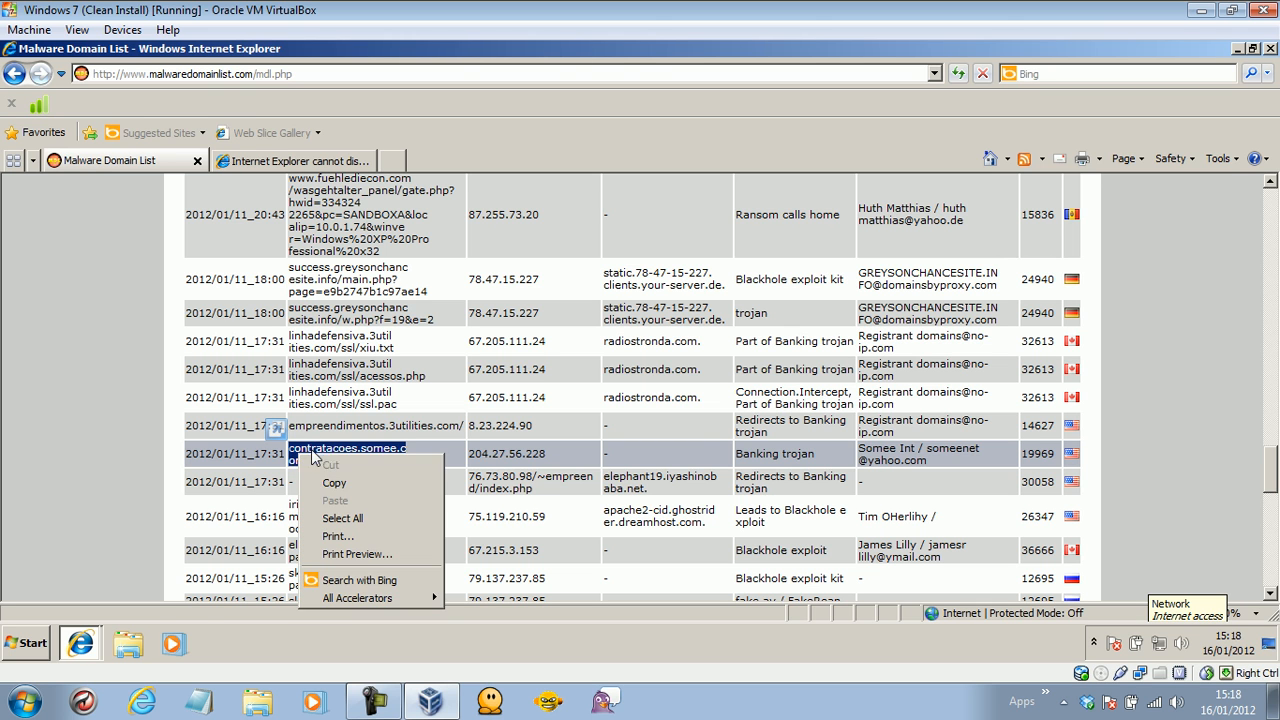
pyautogui.click(330, 484)
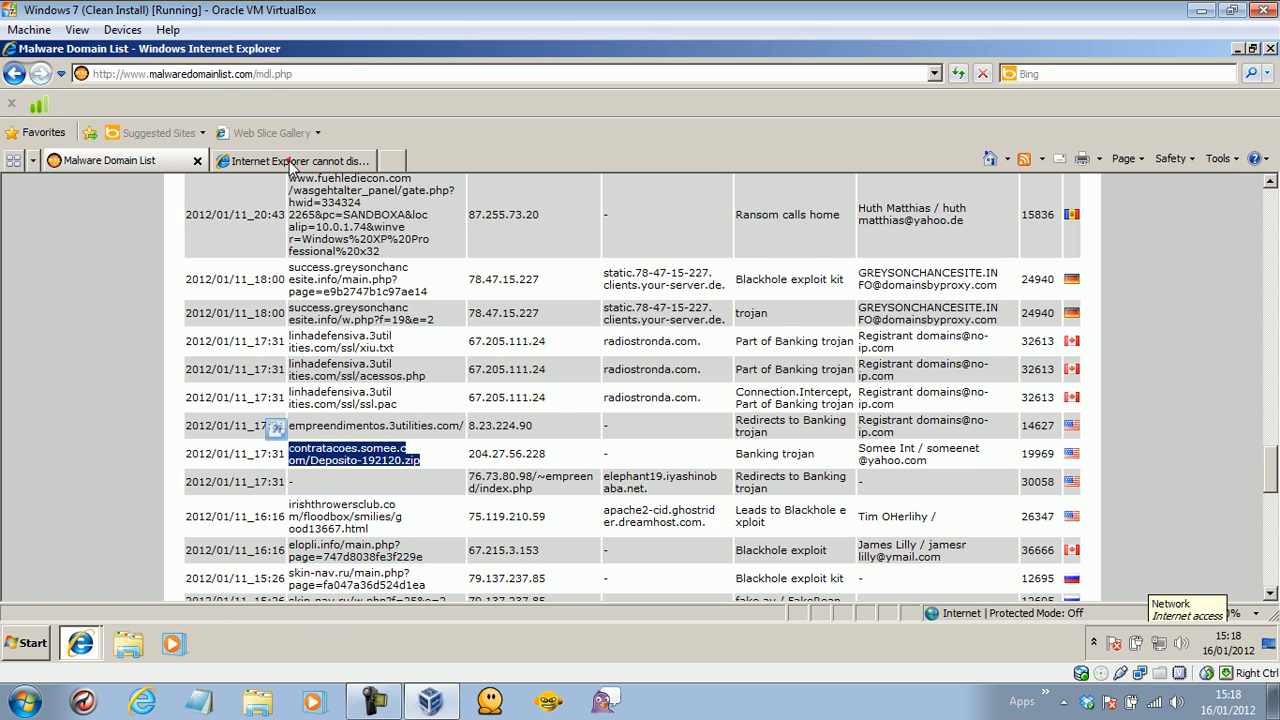
pyautogui.click(286, 160)
pyautogui.click(242, 76)
pyautogui.rightClick(242, 80)
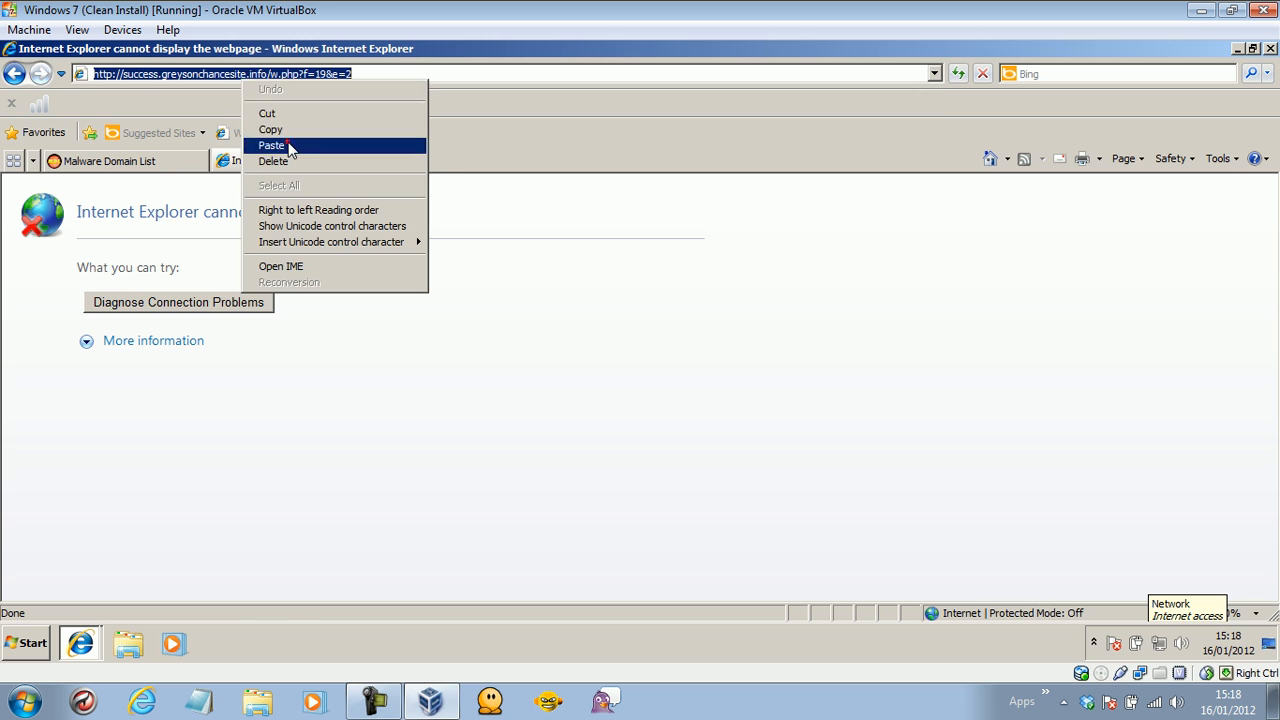
pyautogui.click(268, 140)
pyautogui.press('Return')
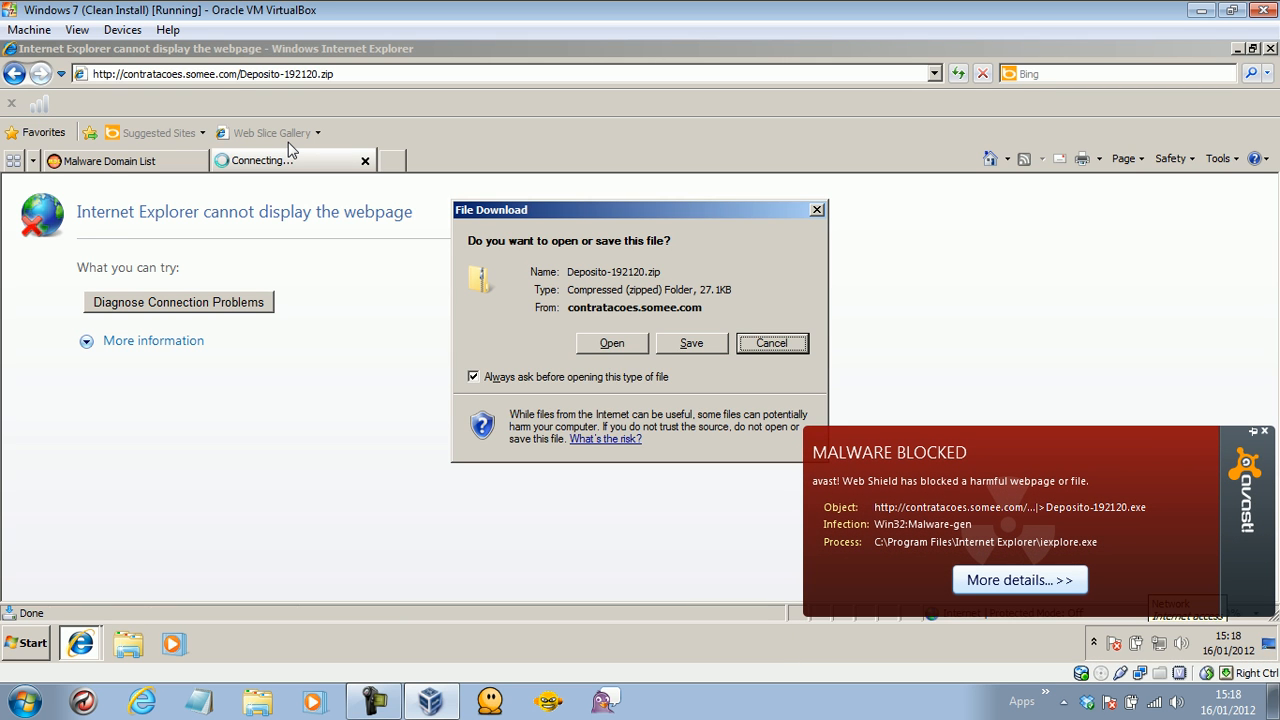
# Cancel the zip download, minimize and restore Internet Explorer, and return to the list tab.
pyautogui.click(676, 345)
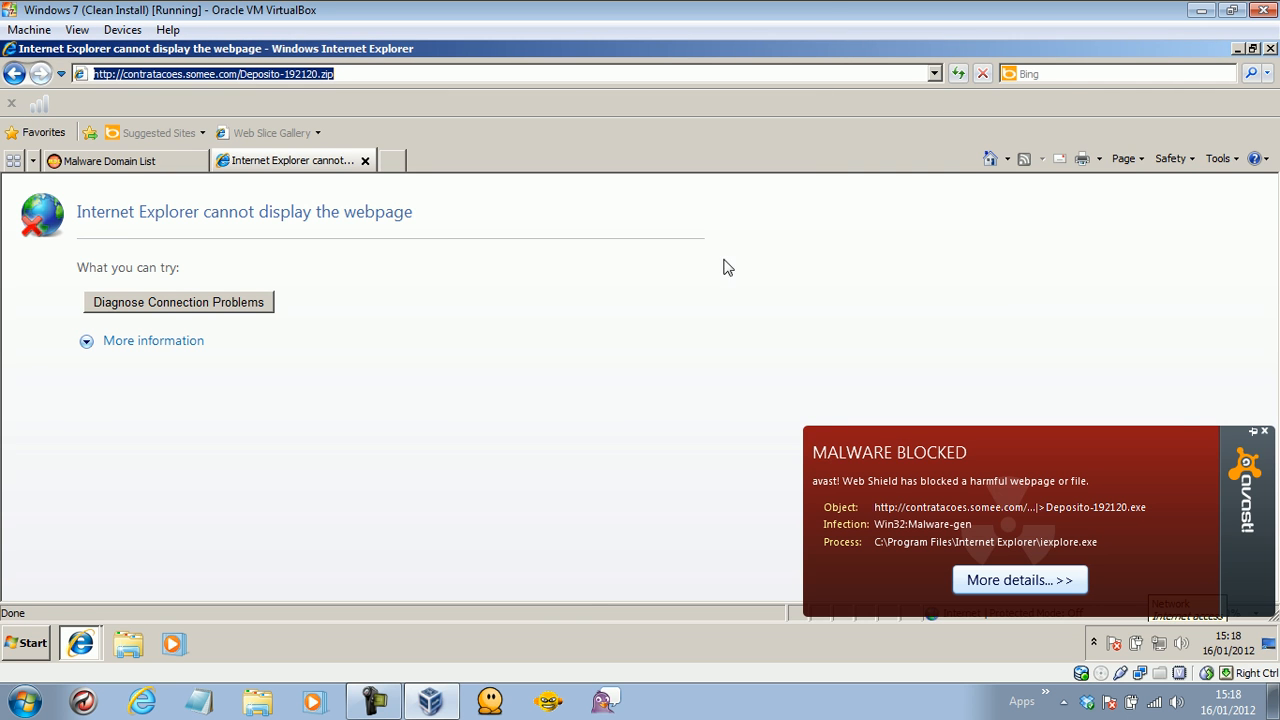
pyautogui.click(1236, 47)
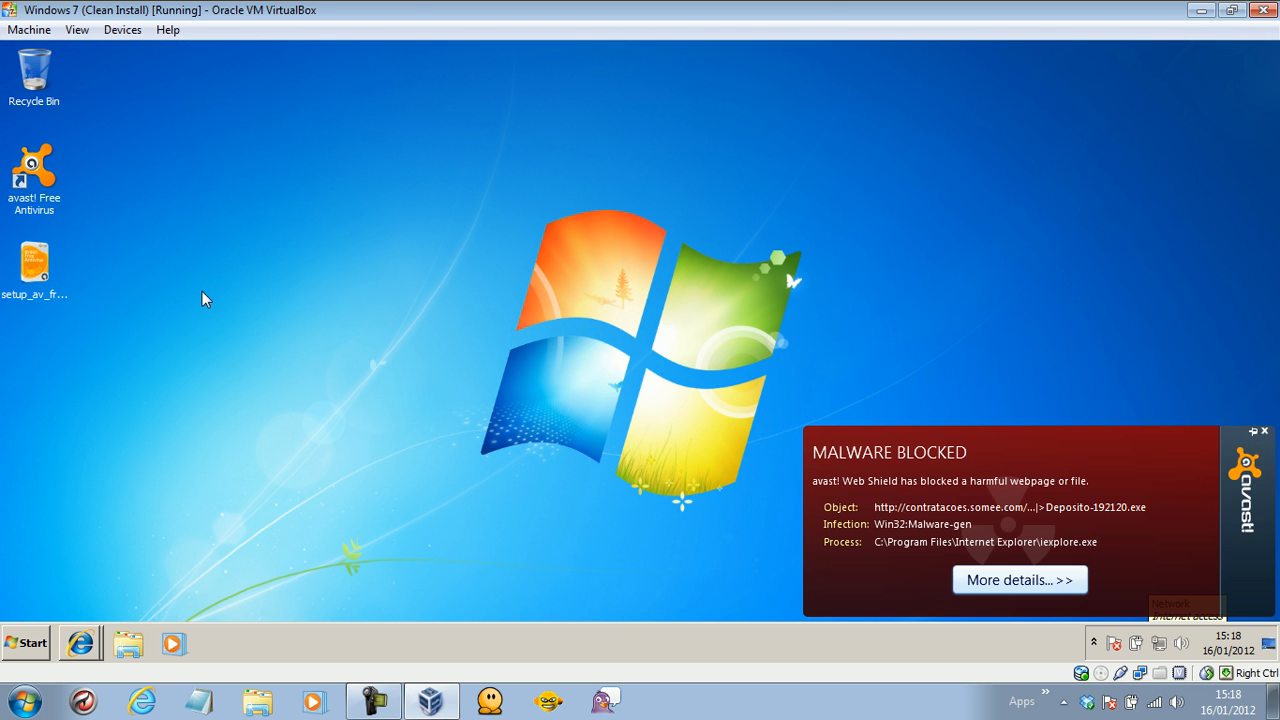
pyautogui.click(85, 643)
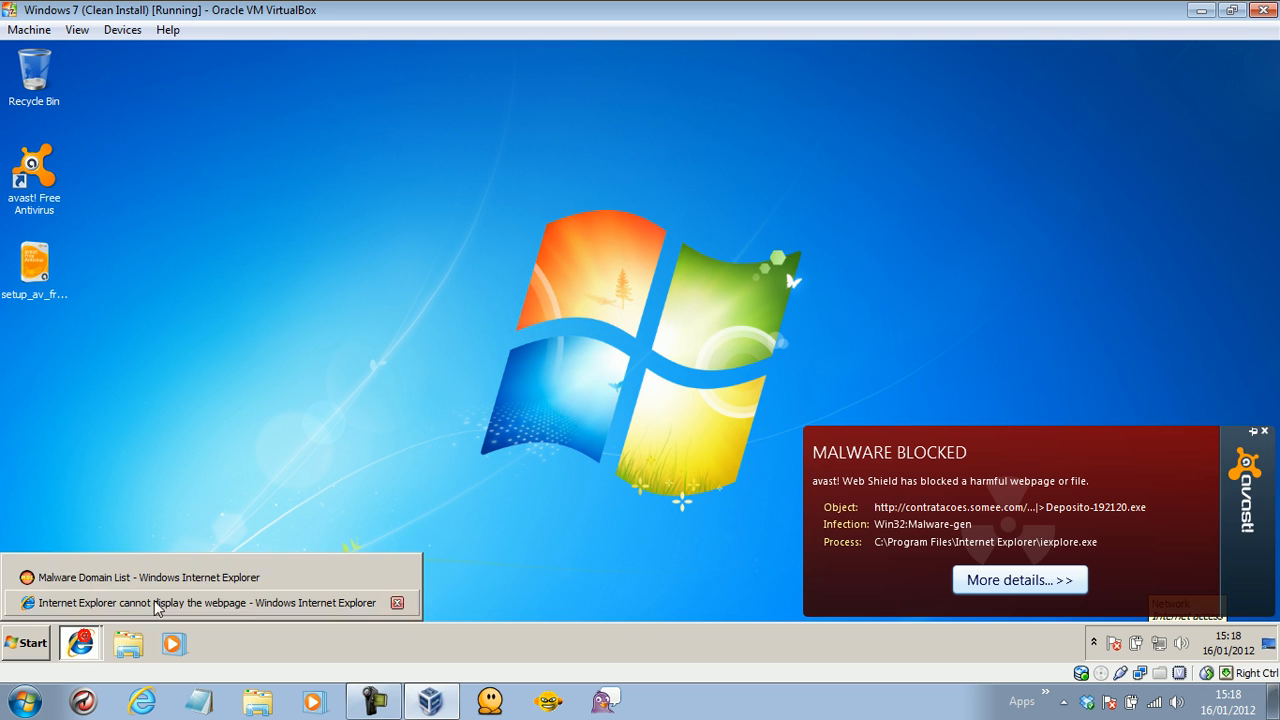
pyautogui.click(200, 603)
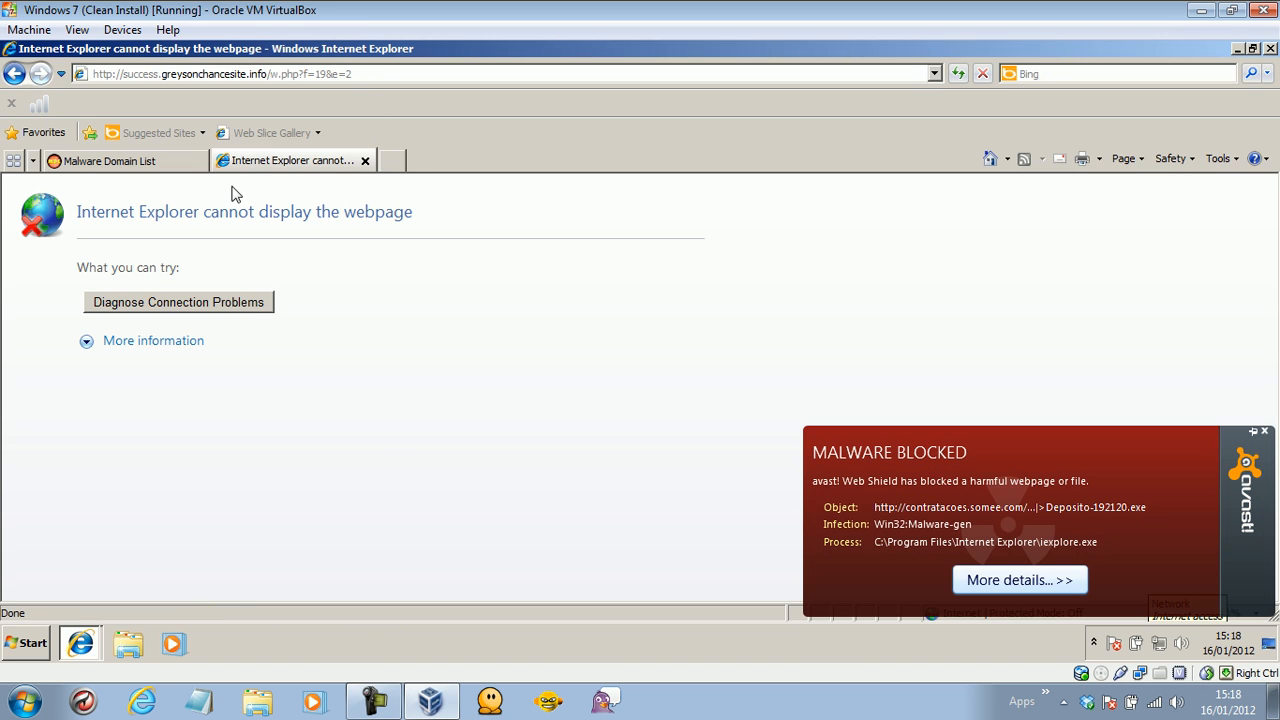
pyautogui.click(134, 160)
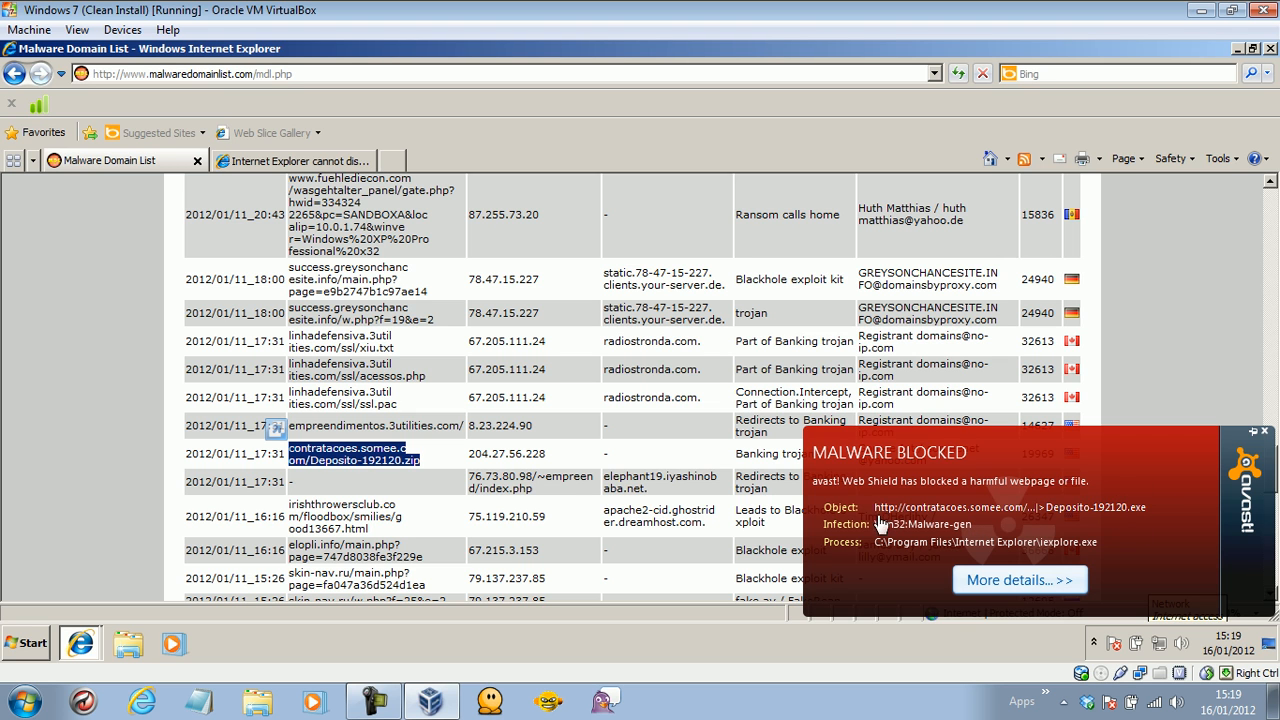
# Dismiss the avast alert and load the xwjbmmp.dhcp.biz w.php URL in the second tab.
pyautogui.click(1265, 432)
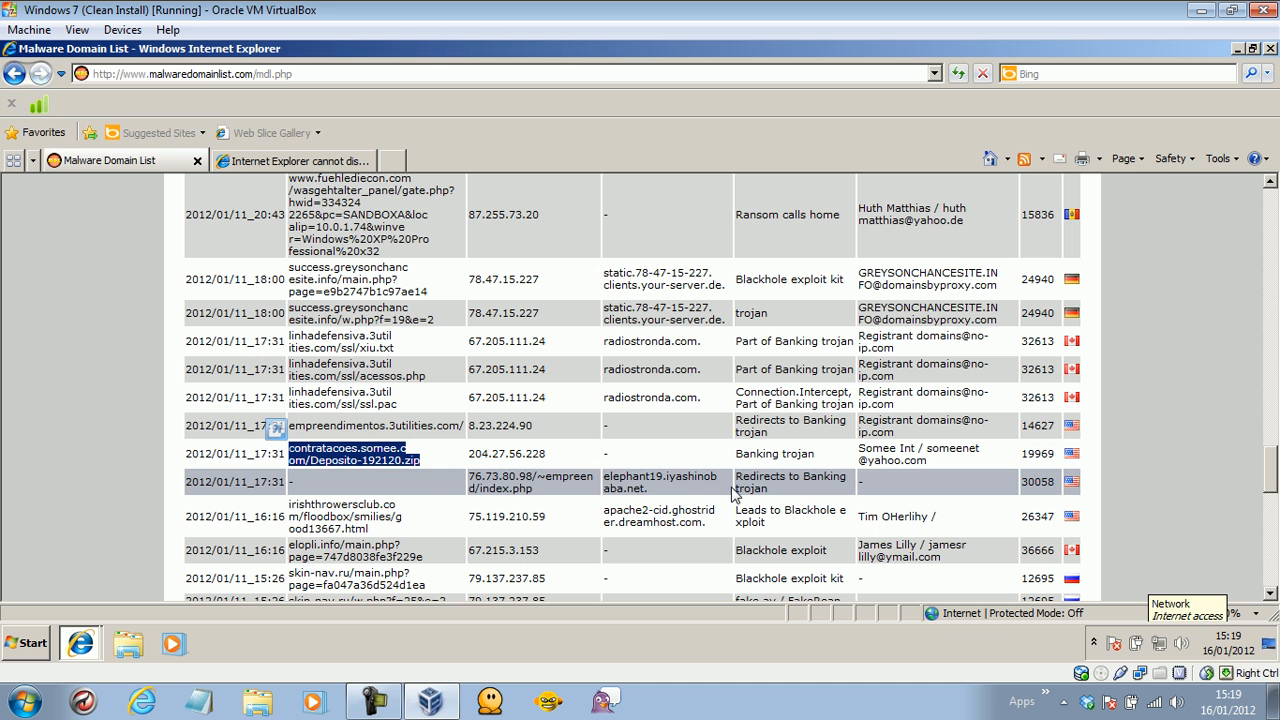
pyautogui.moveTo(1270, 468); pyautogui.dragTo(1275, 492)
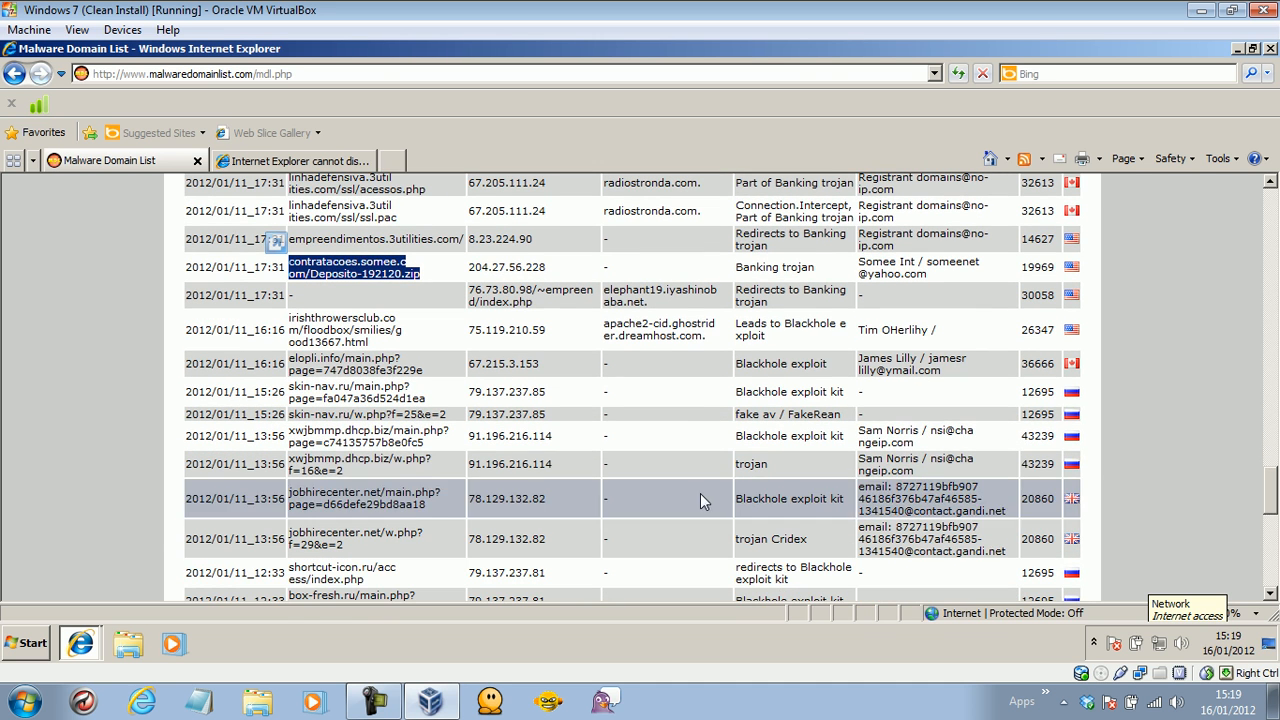
pyautogui.moveTo(344, 470); pyautogui.dragTo(298, 465)
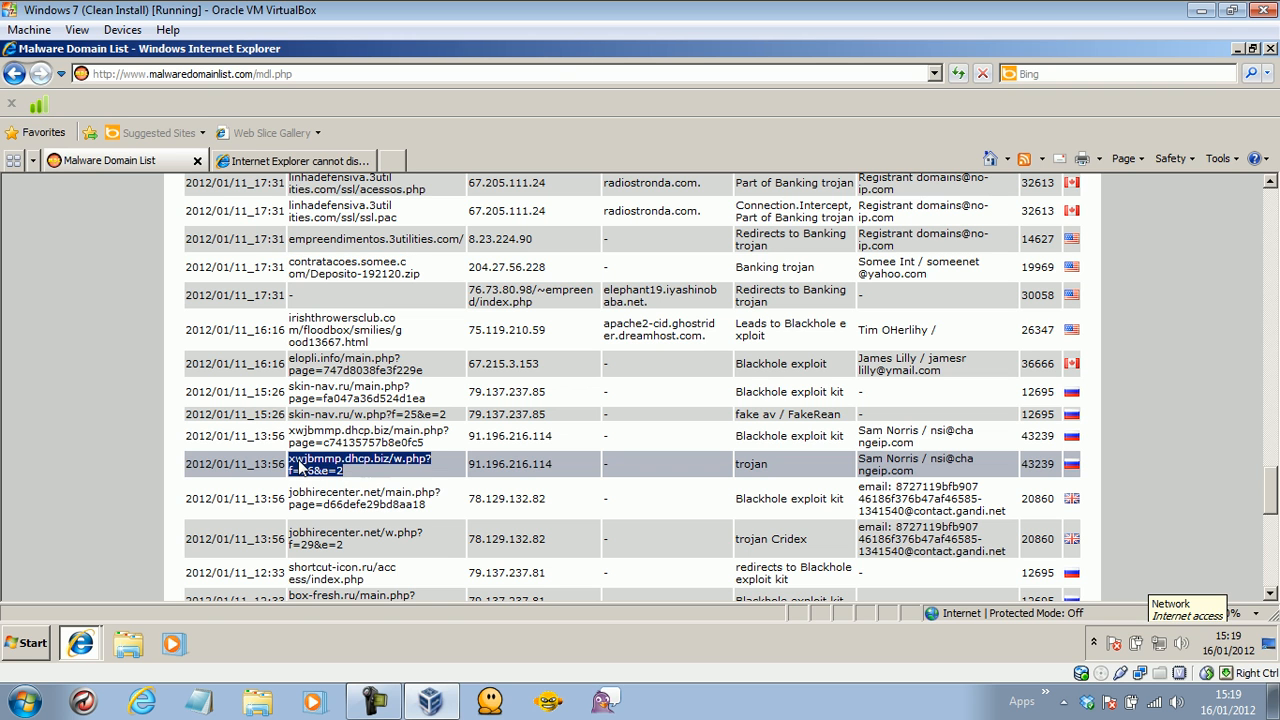
pyautogui.rightClick(298, 465)
pyautogui.click(357, 489)
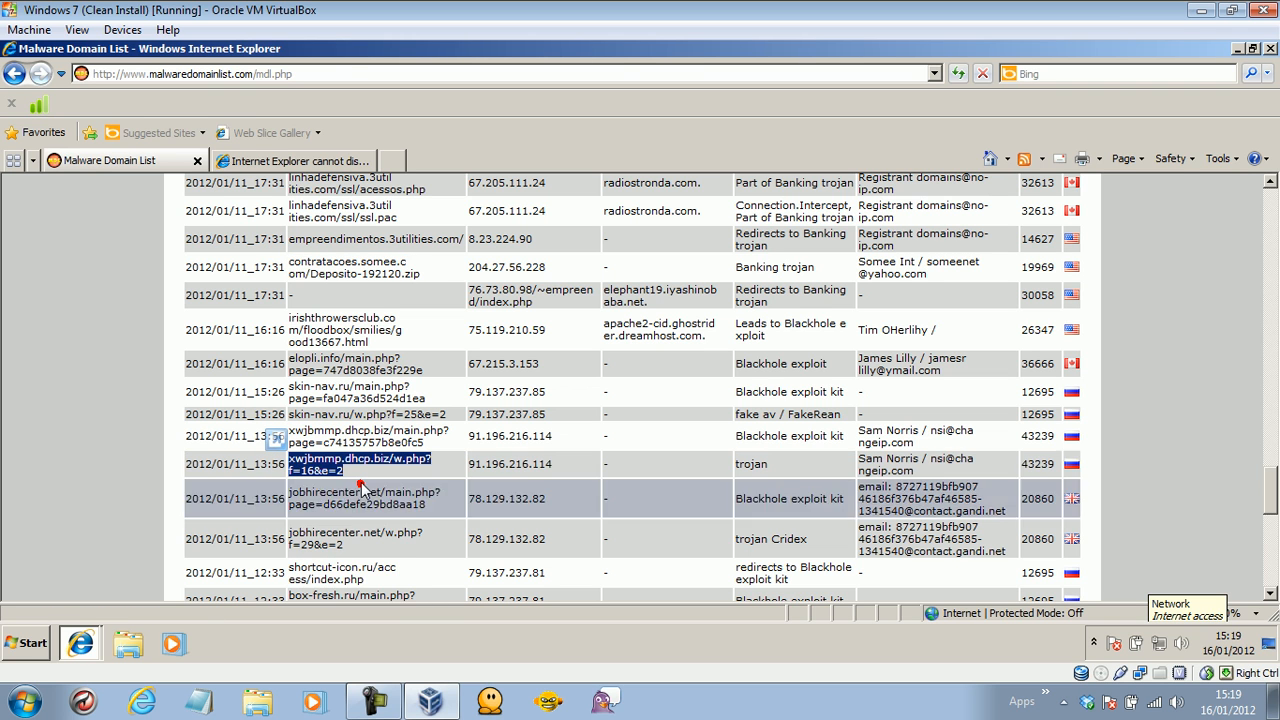
pyautogui.click(305, 160)
pyautogui.click(271, 74)
pyautogui.hotkey('ctrl', 'v')
pyautogui.press('Return')
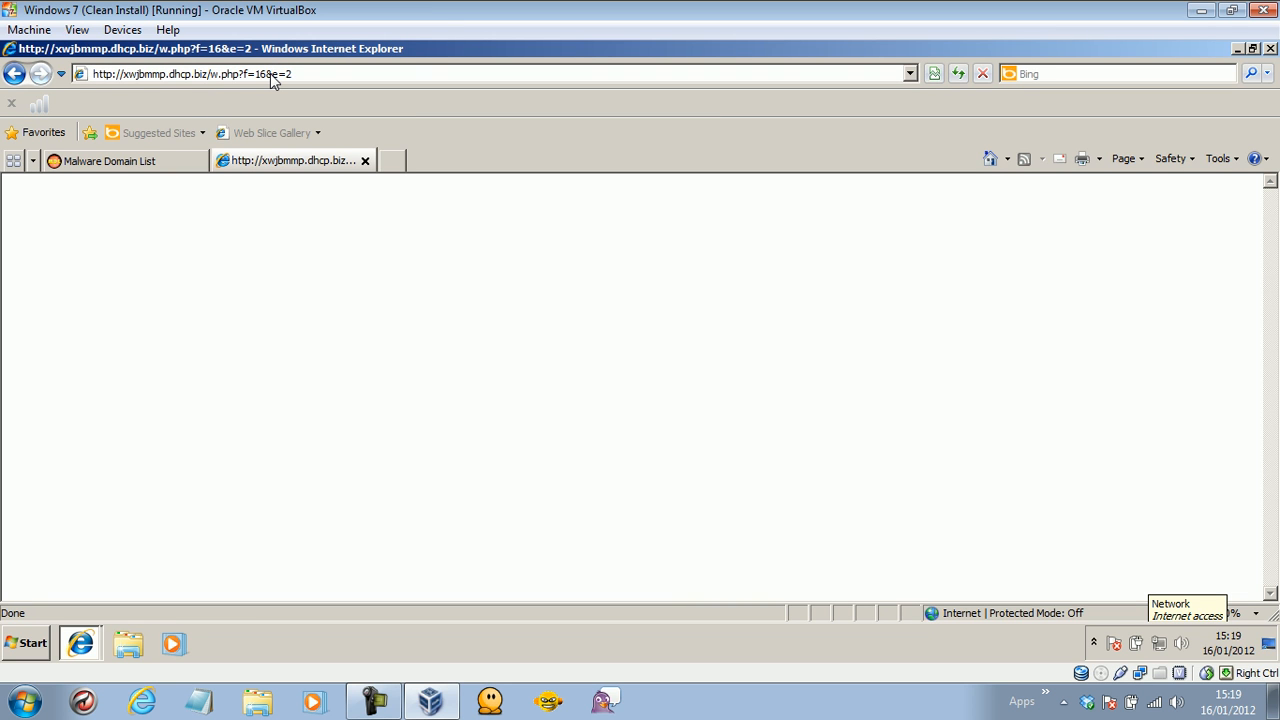
pyautogui.click(148, 166)
# Load the box-fresh.ru/w.php?f=25&e=2 URL in the second tab, then return to the list.
pyautogui.moveTo(1270, 489); pyautogui.dragTo(1273, 512)
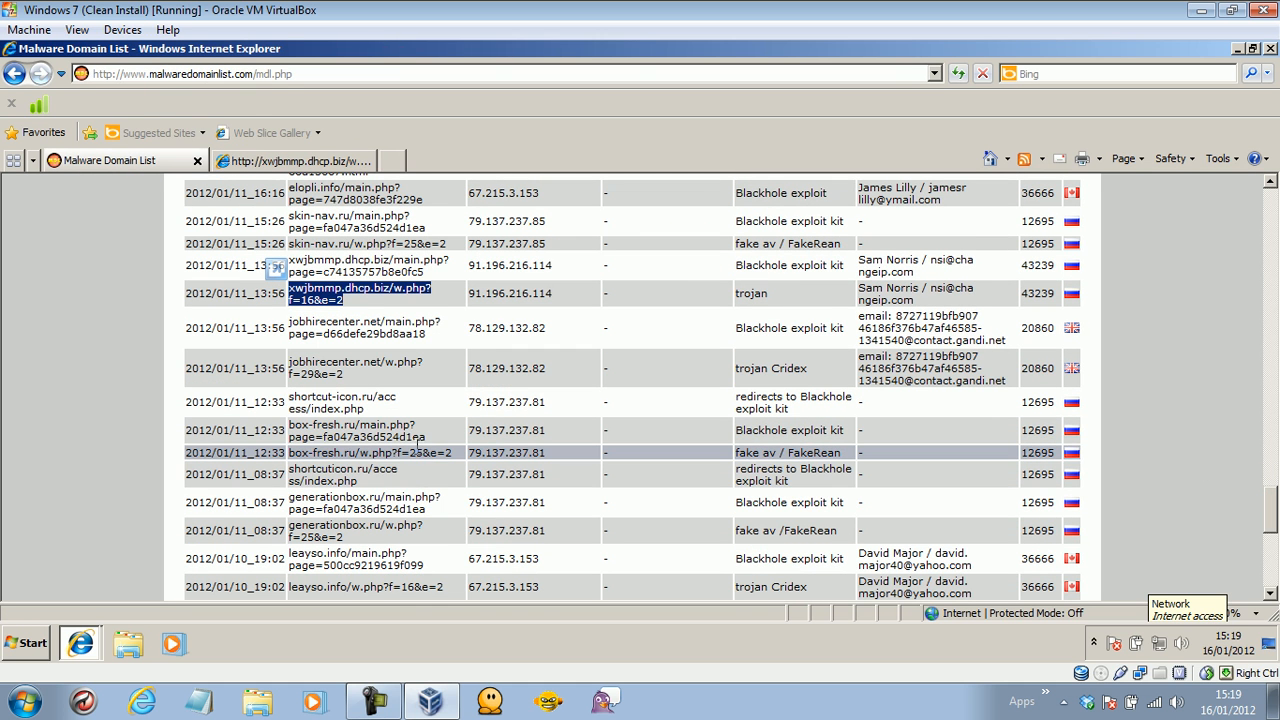
pyautogui.moveTo(456, 455); pyautogui.dragTo(300, 460)
pyautogui.rightClick(300, 460)
pyautogui.click(332, 487)
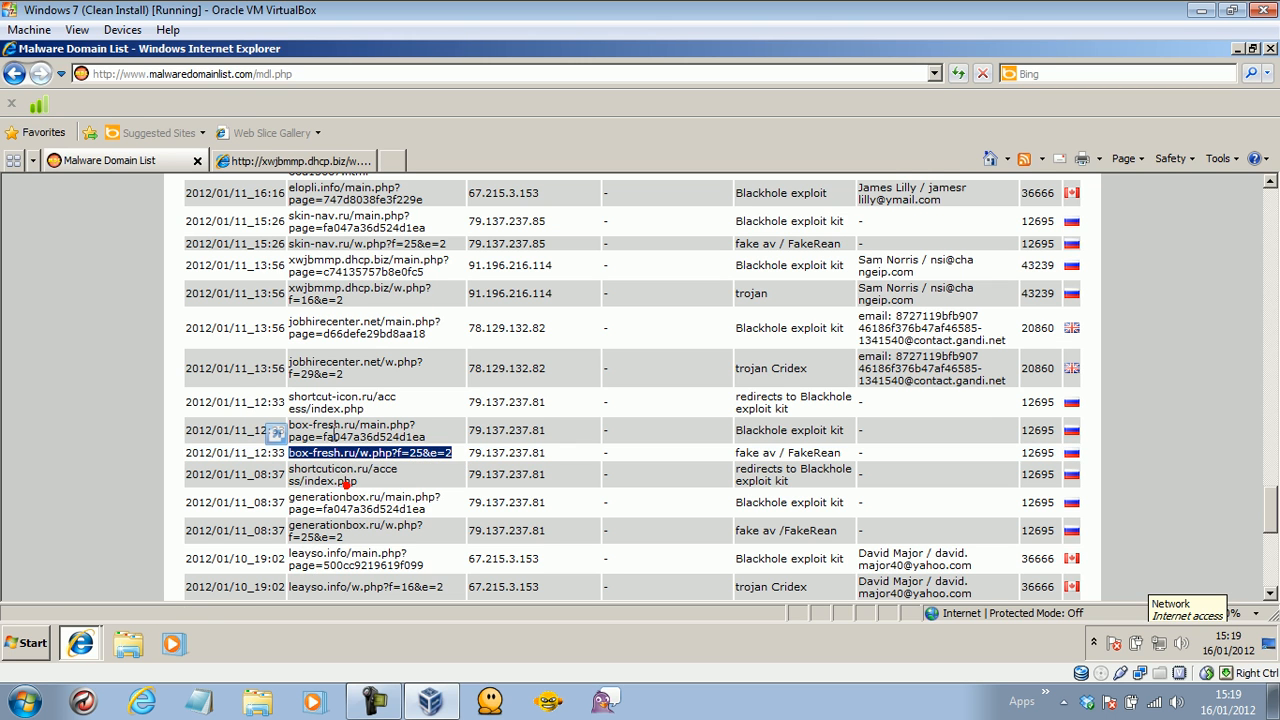
pyautogui.click(270, 163)
pyautogui.click(249, 78)
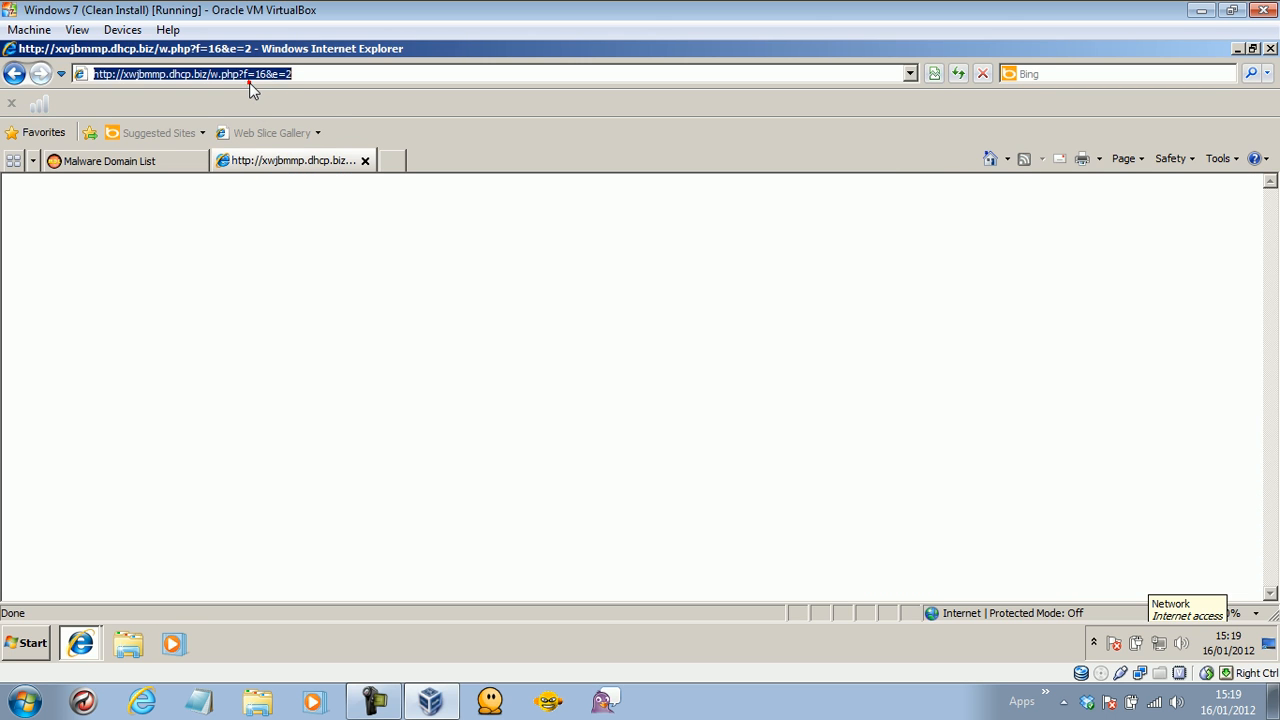
pyautogui.hotkey('ctrl', 'v')
pyautogui.press('Return')
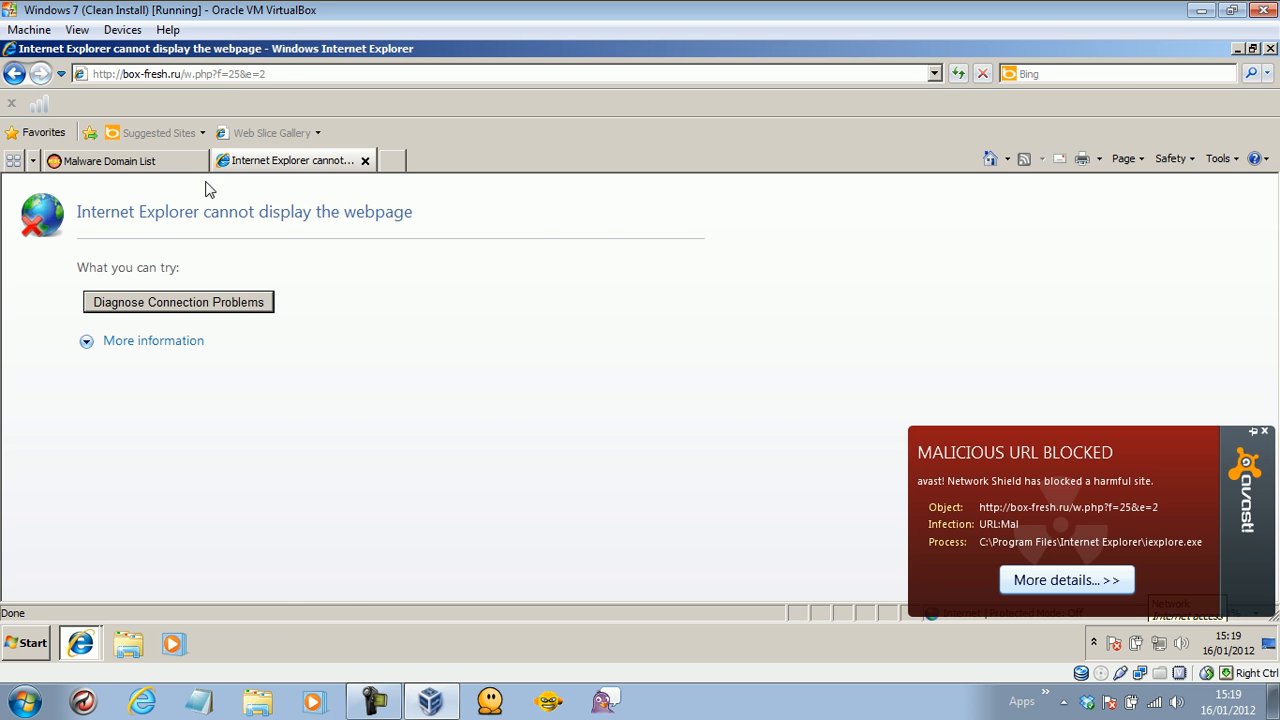
pyautogui.click(176, 162)
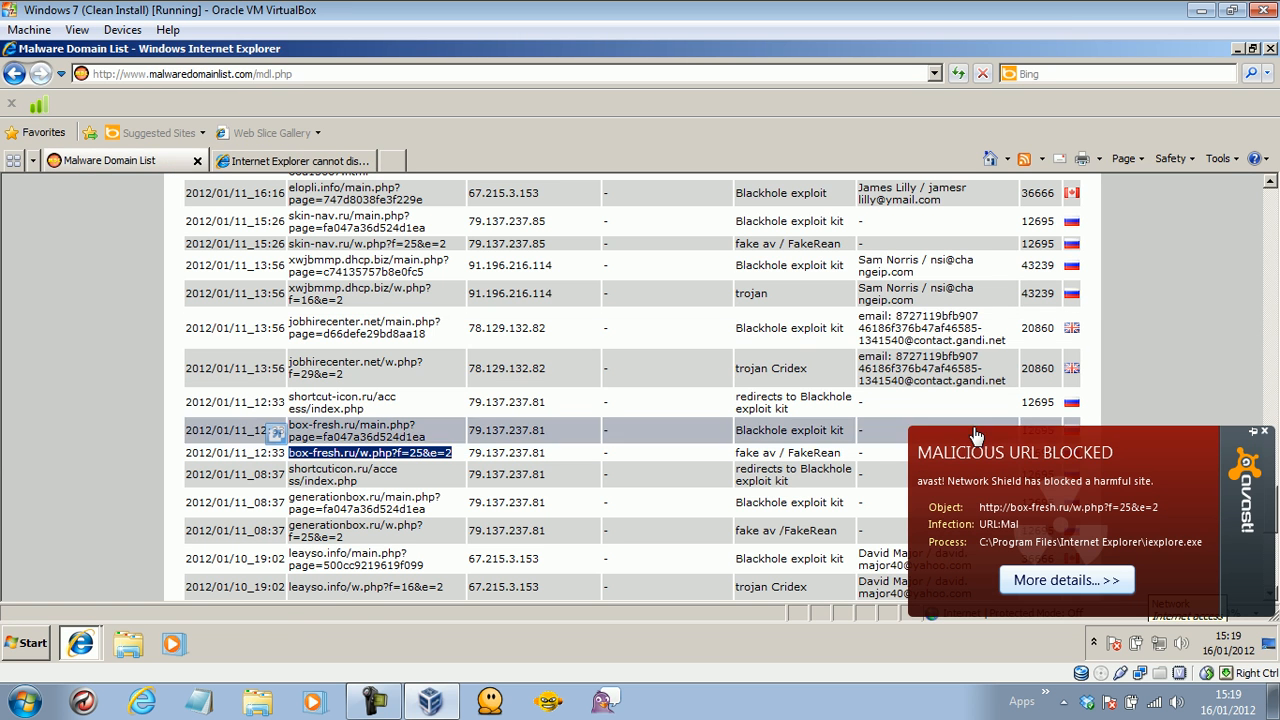
# Copy the generationbox.ru/w.php?f=25&e=2 link into the second tab, load it, and dismiss avast's block alert.
pyautogui.doubleClick(345, 536)
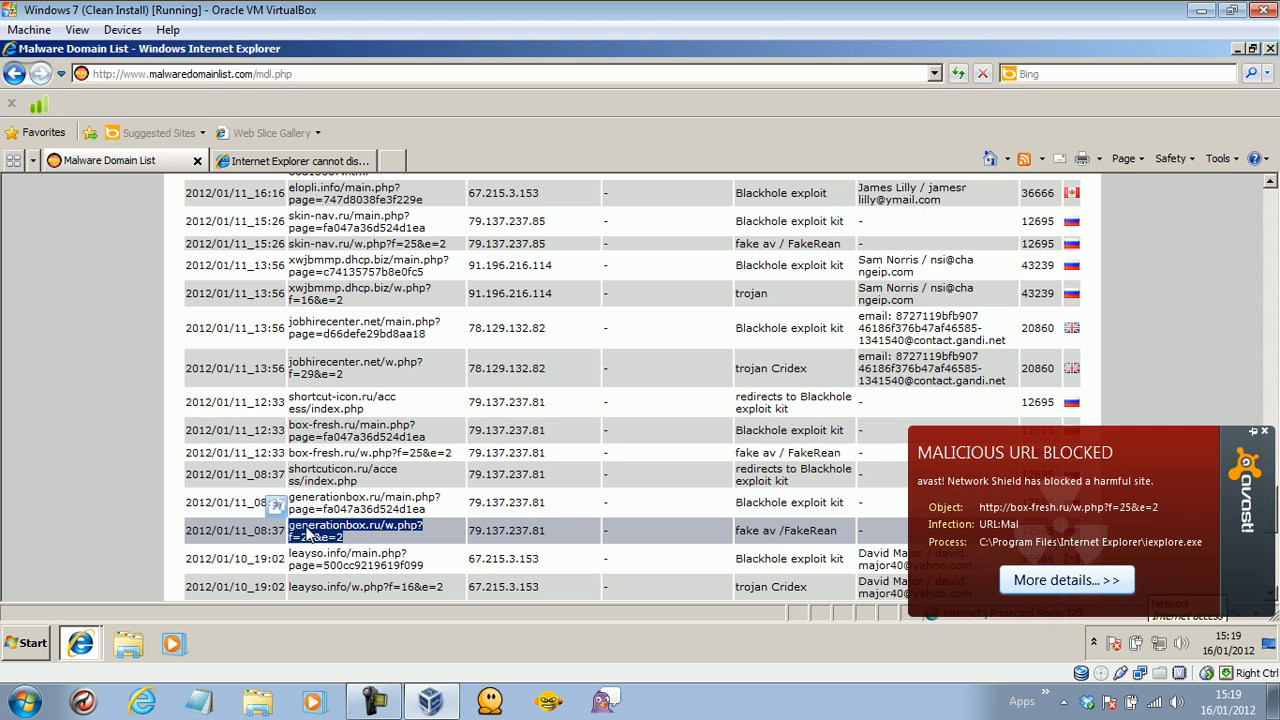
pyautogui.rightClick(306, 533)
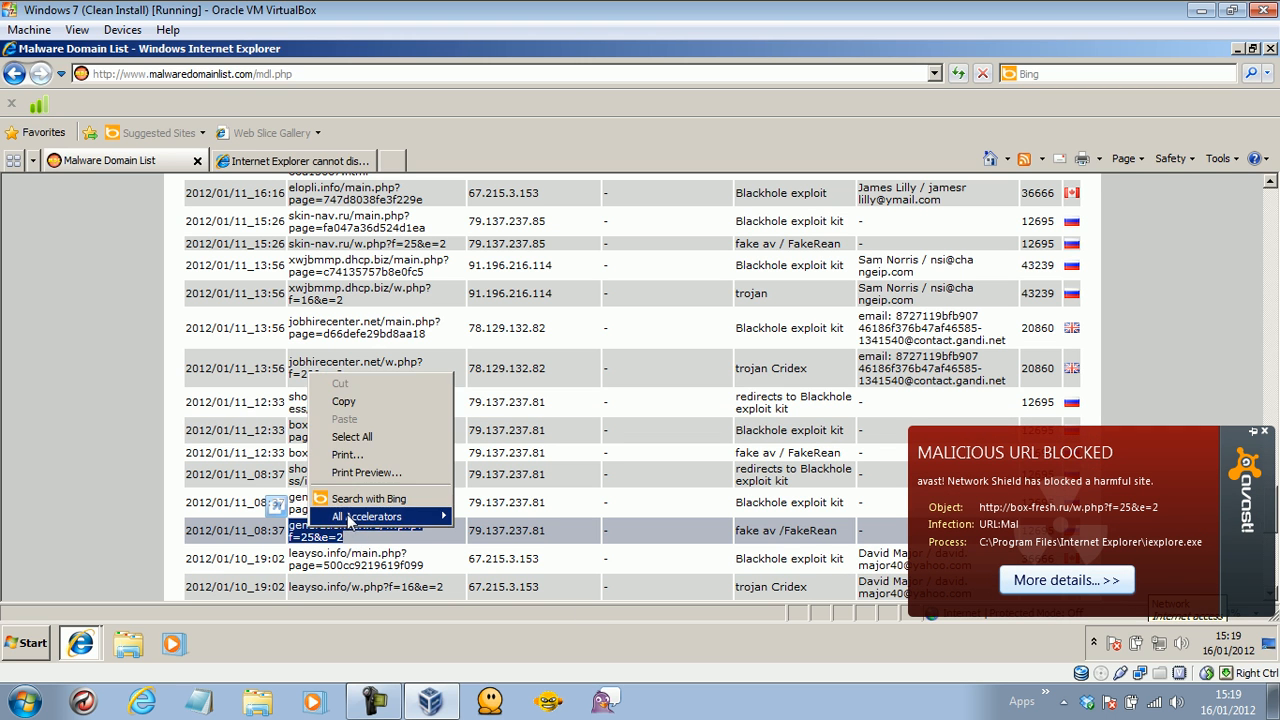
pyautogui.click(344, 401)
pyautogui.click(300, 161)
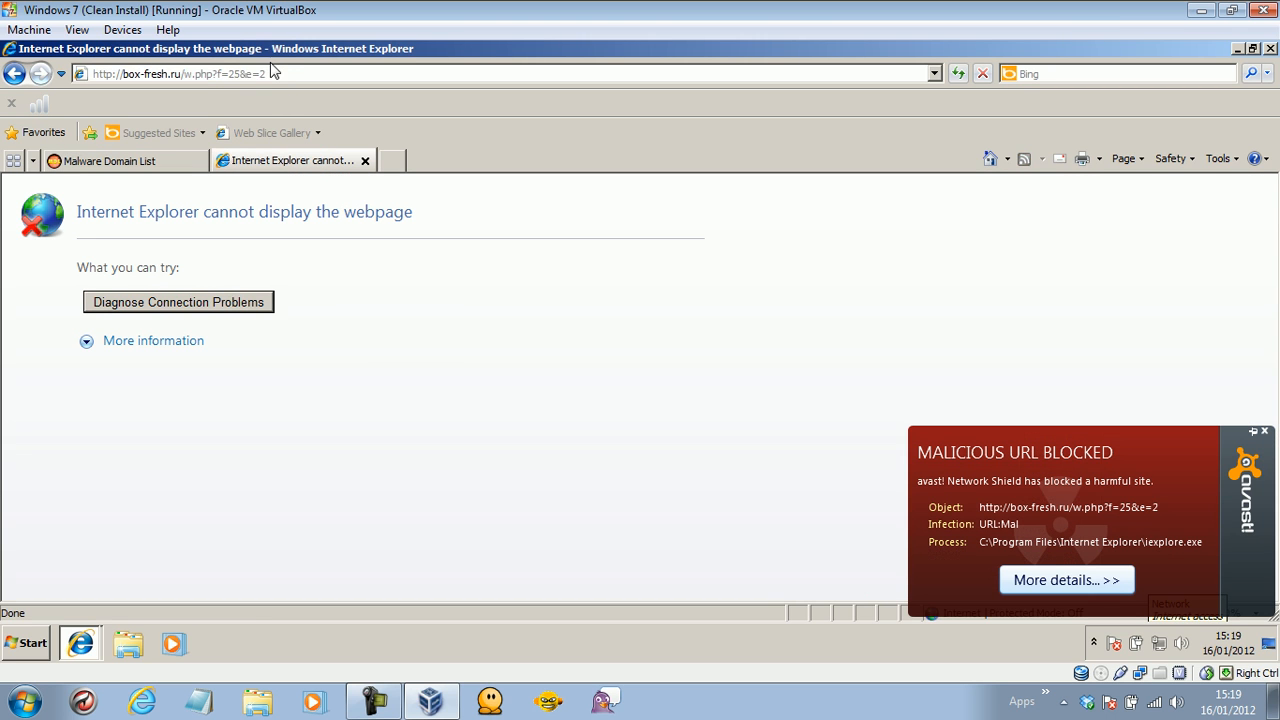
pyautogui.click(271, 71)
pyautogui.hotkey('ctrl', 'v')
pyautogui.press('Return')
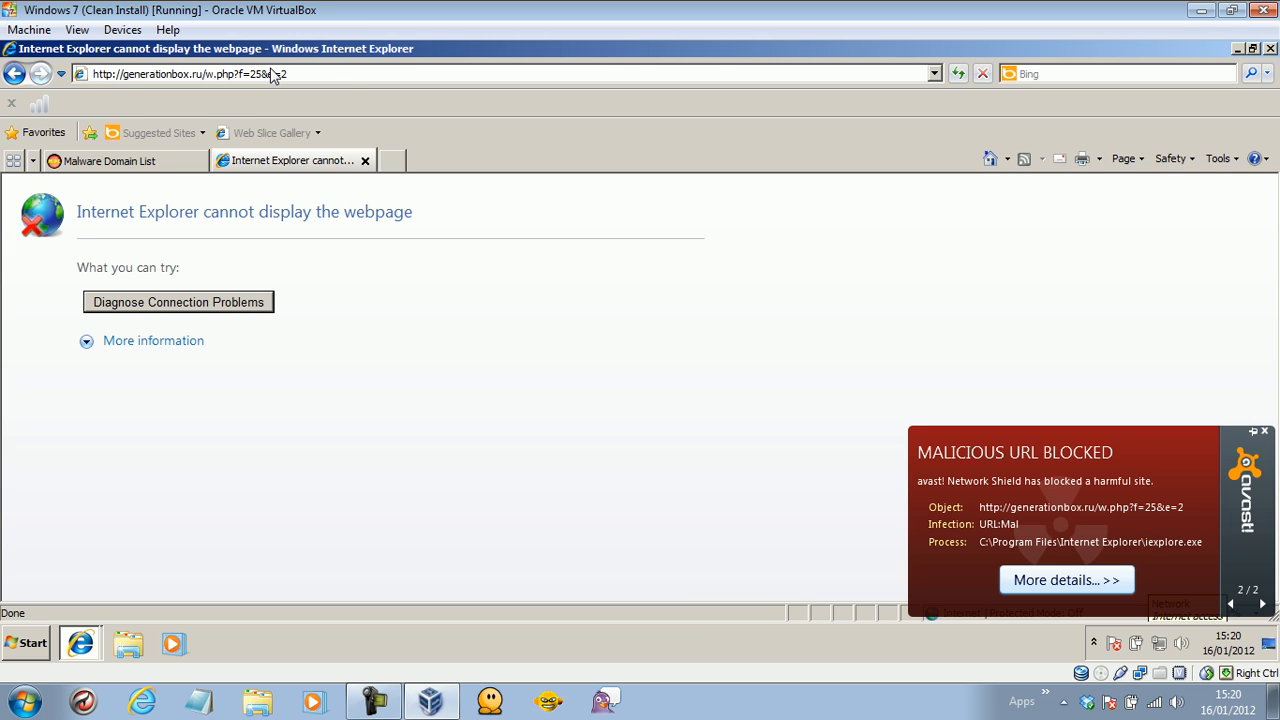
pyautogui.click(1265, 434)
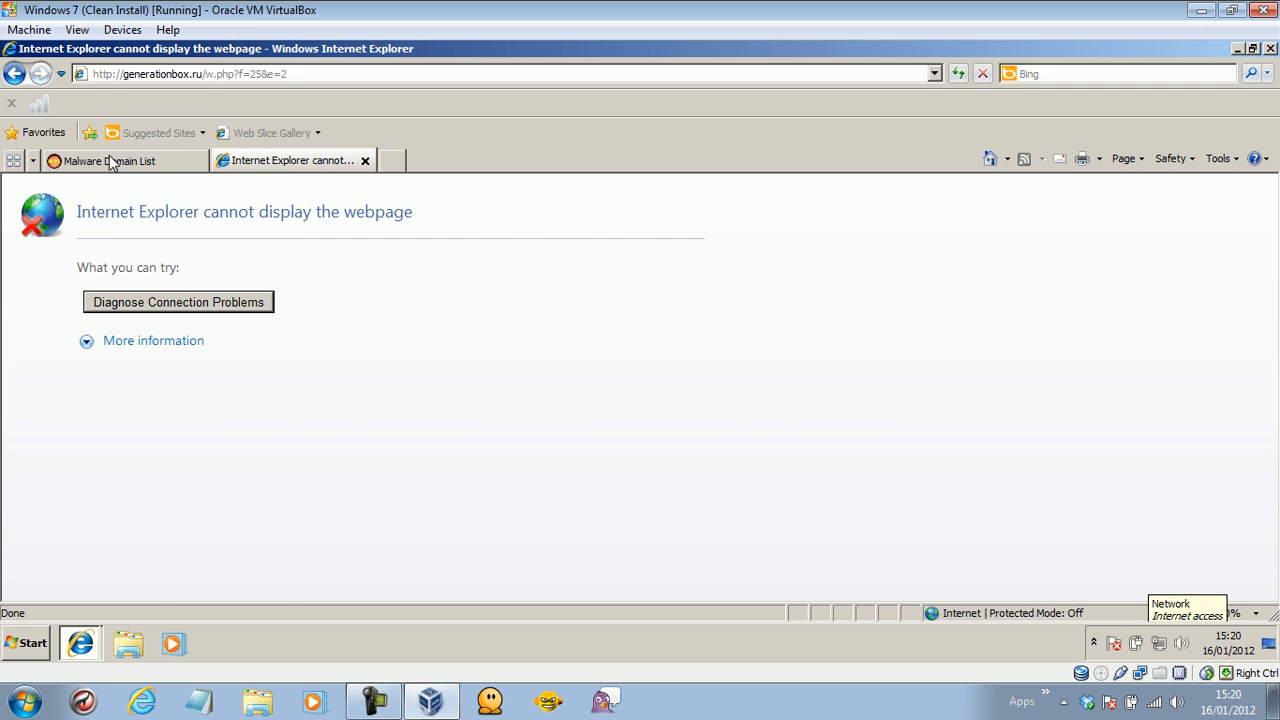
pyautogui.click(112, 161)
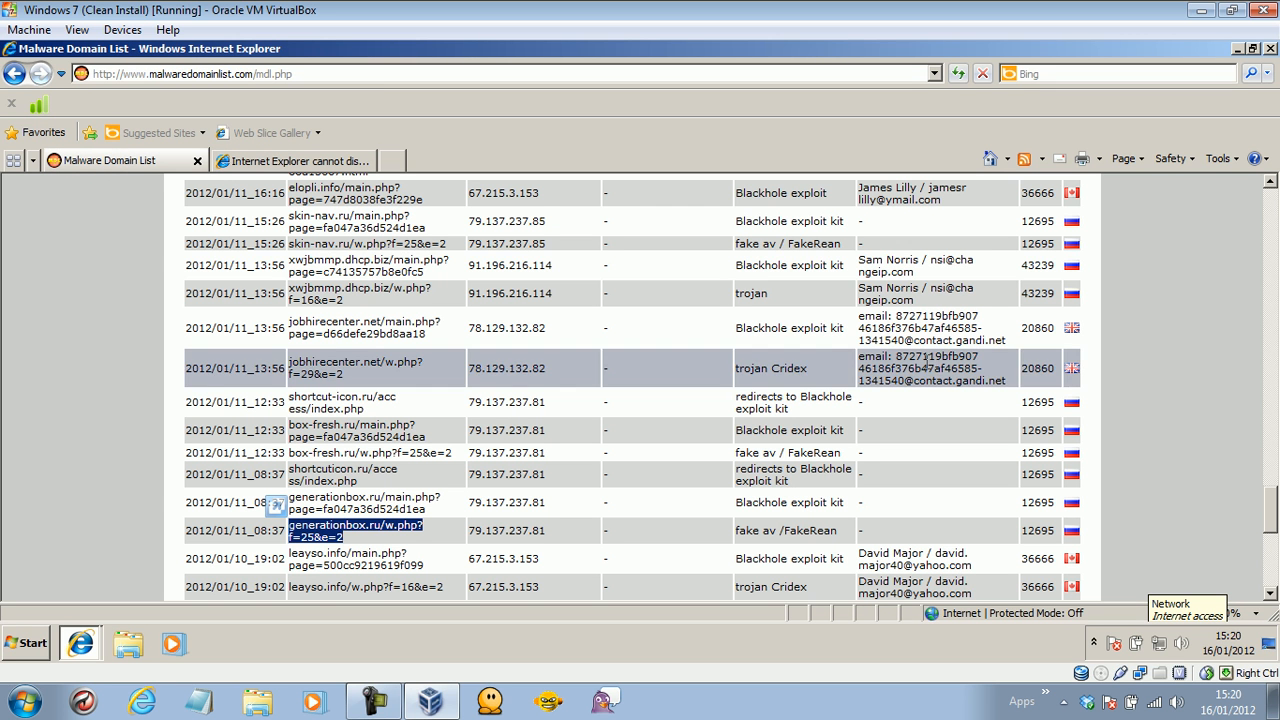
# Try the leayso.info/w.php?f=16&e=2 link in the second tab and dismiss avast's malicious URL alert.
pyautogui.scroll(-3, 1274, 520)
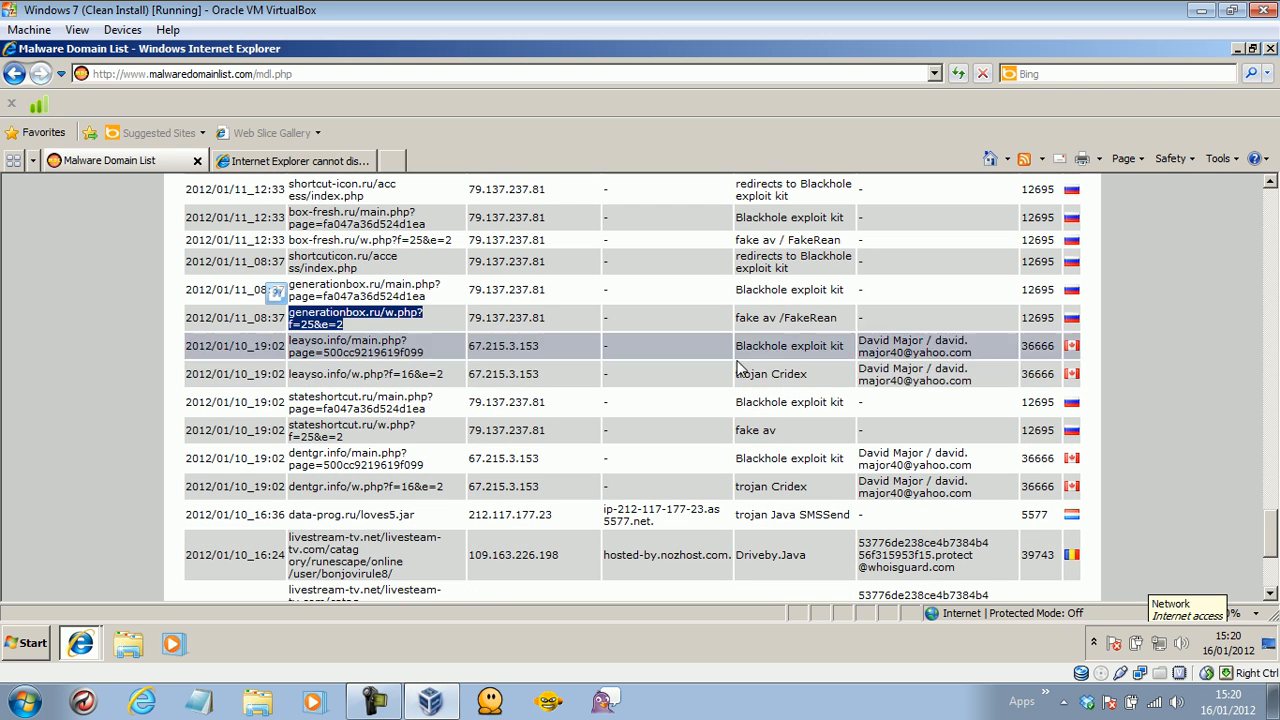
pyautogui.moveTo(460, 380); pyautogui.dragTo(289, 377)
pyautogui.rightClick(310, 377)
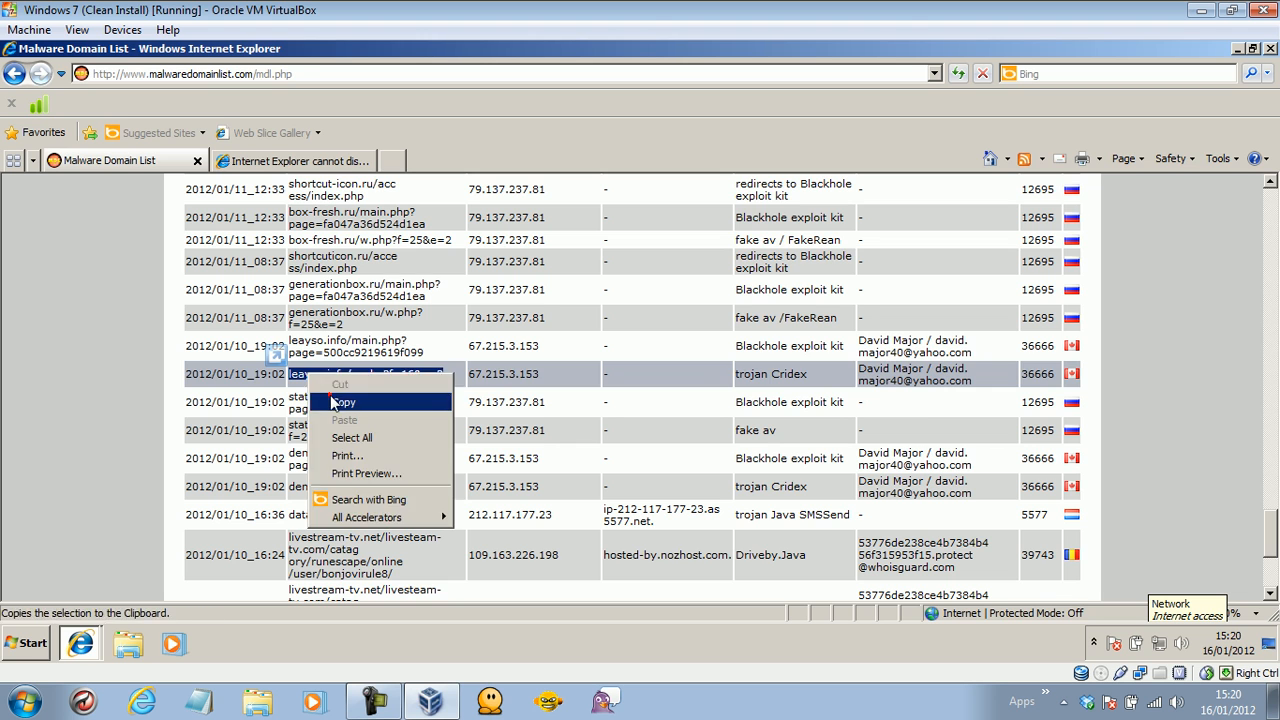
pyautogui.click(343, 402)
pyautogui.click(290, 160)
pyautogui.click(251, 76)
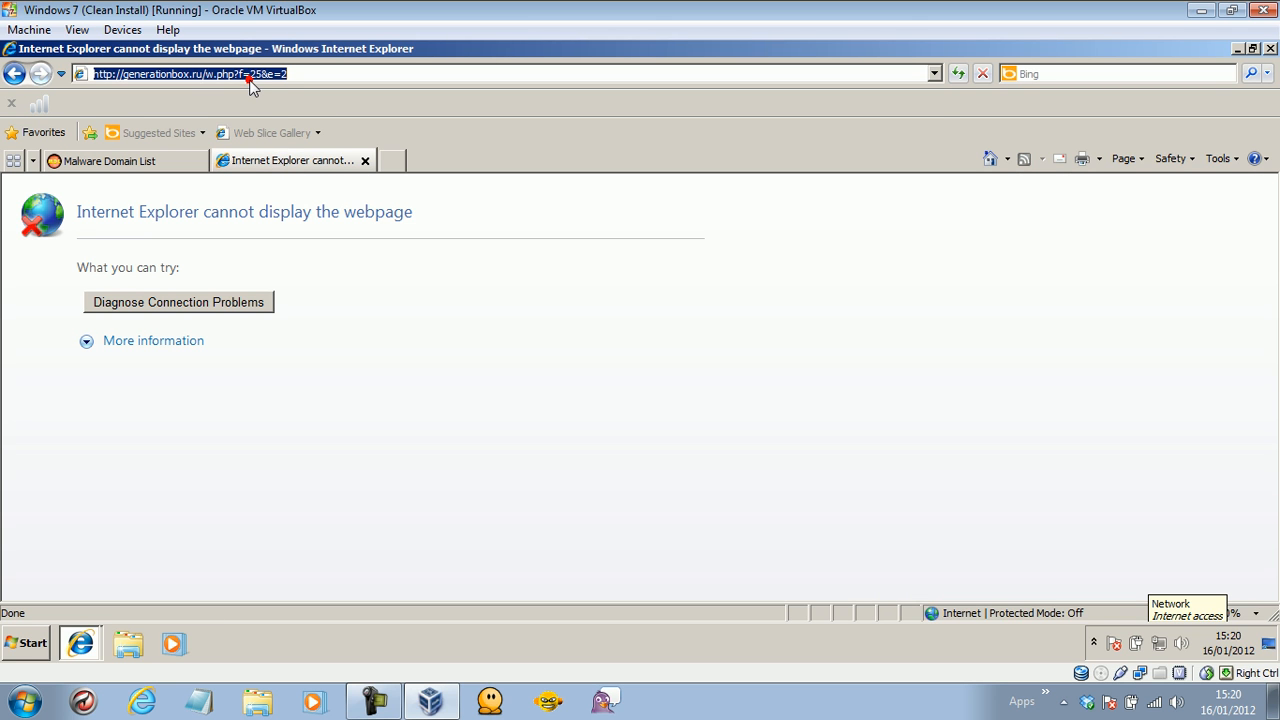
pyautogui.hotkey('ctrl', 'v')
pyautogui.press('Return')
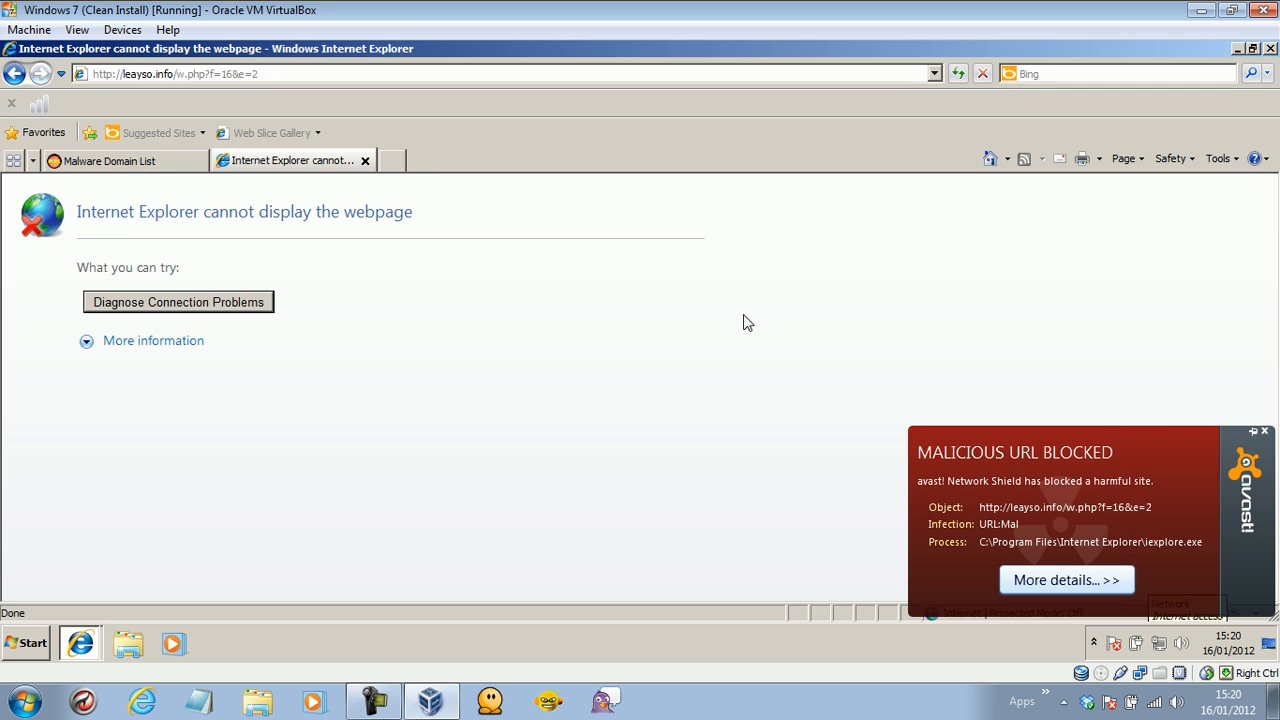
pyautogui.click(1264, 430)
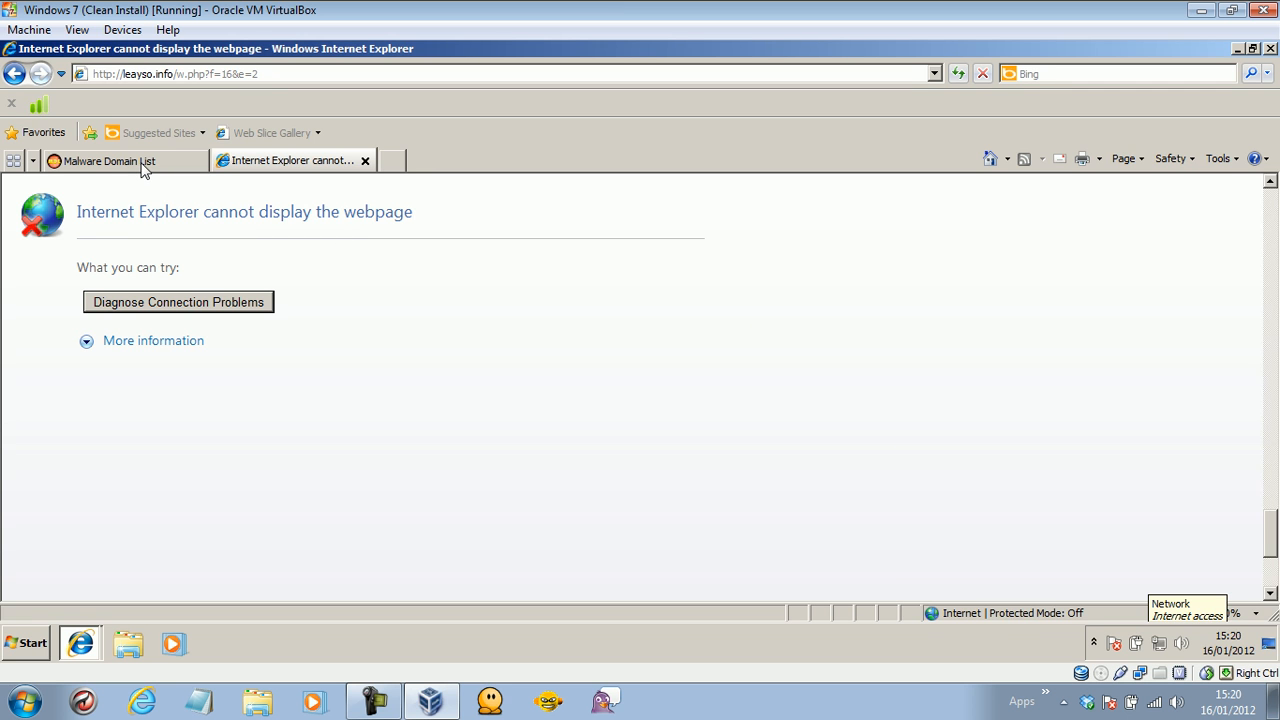
pyautogui.click(141, 162)
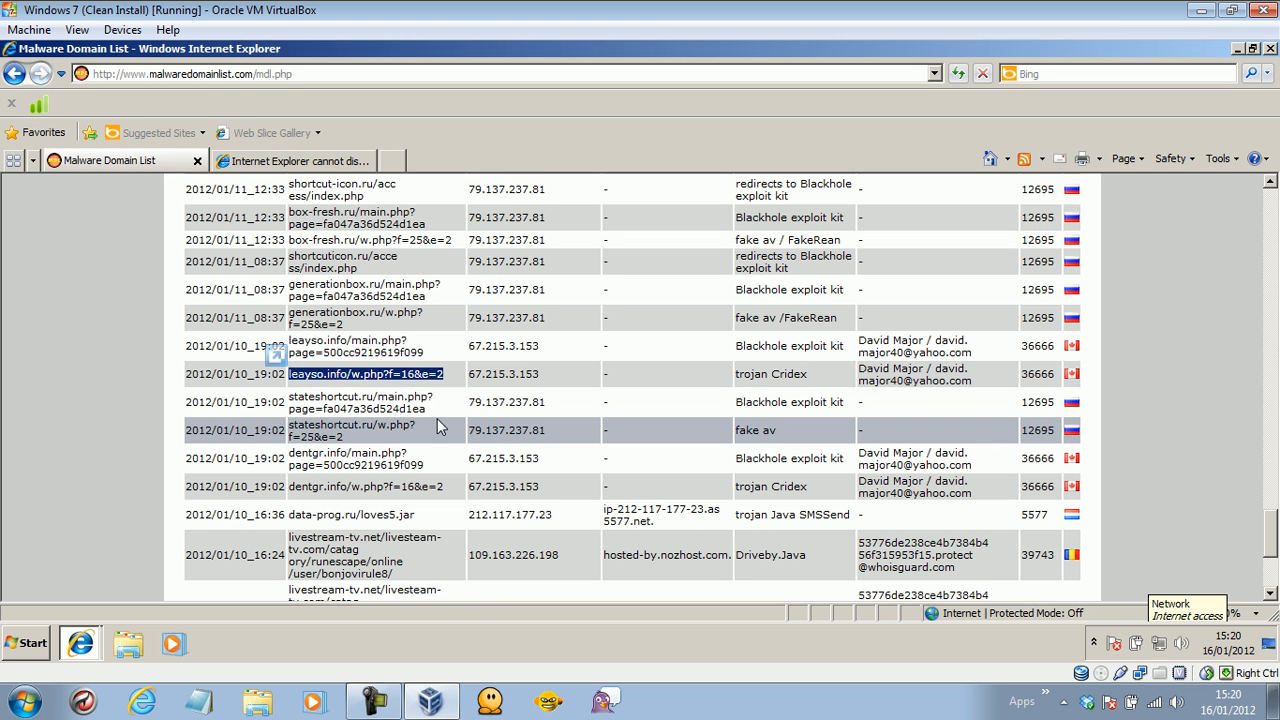
# Copy the stateshortcut.ru/w.php?f=25&e=2 link into the second tab and load it.
pyautogui.moveTo(348, 438); pyautogui.dragTo(313, 428)
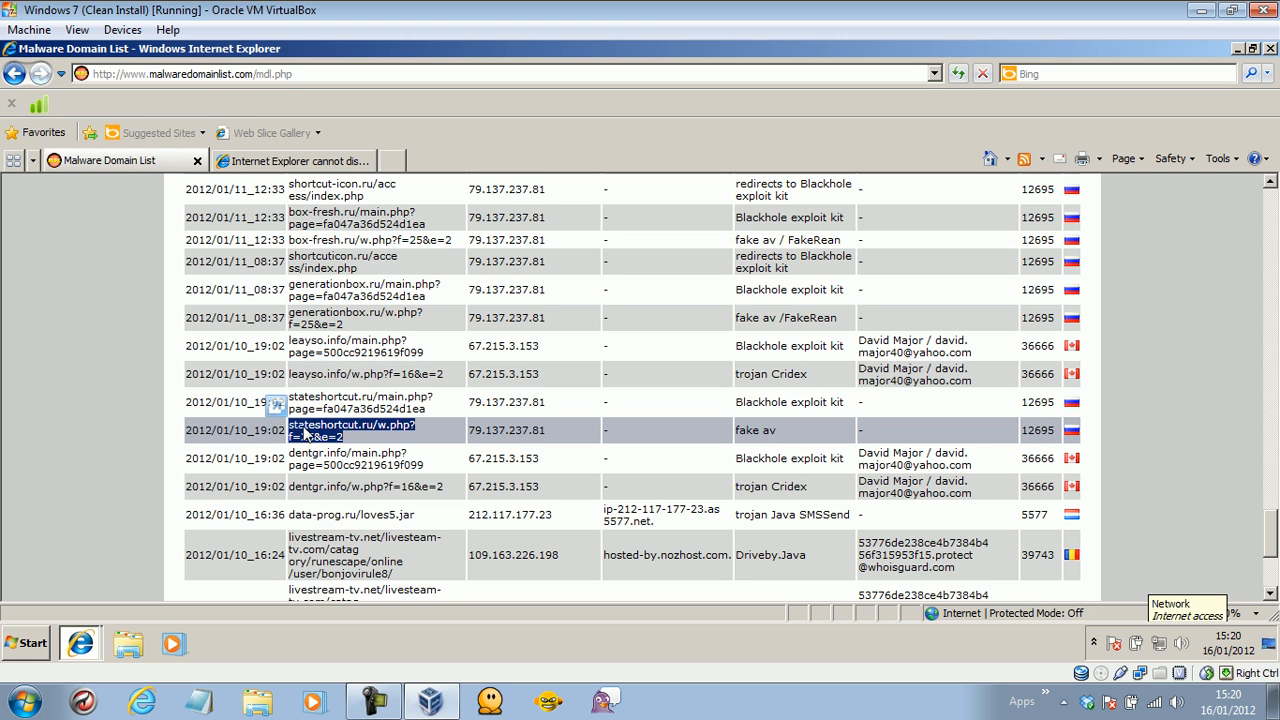
pyautogui.rightClick(313, 430)
pyautogui.click(340, 457)
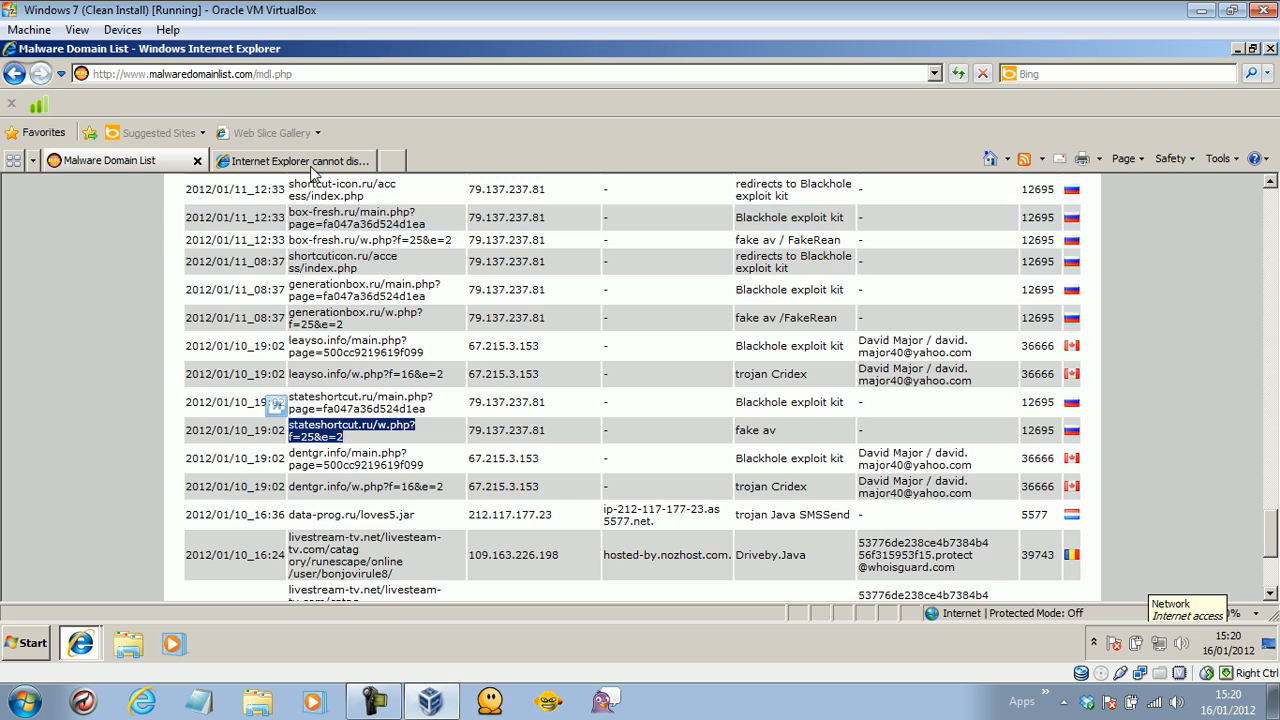
pyautogui.click(310, 162)
pyautogui.click(277, 76)
pyautogui.hotkey('ctrl', 'v')
pyautogui.press('Return')
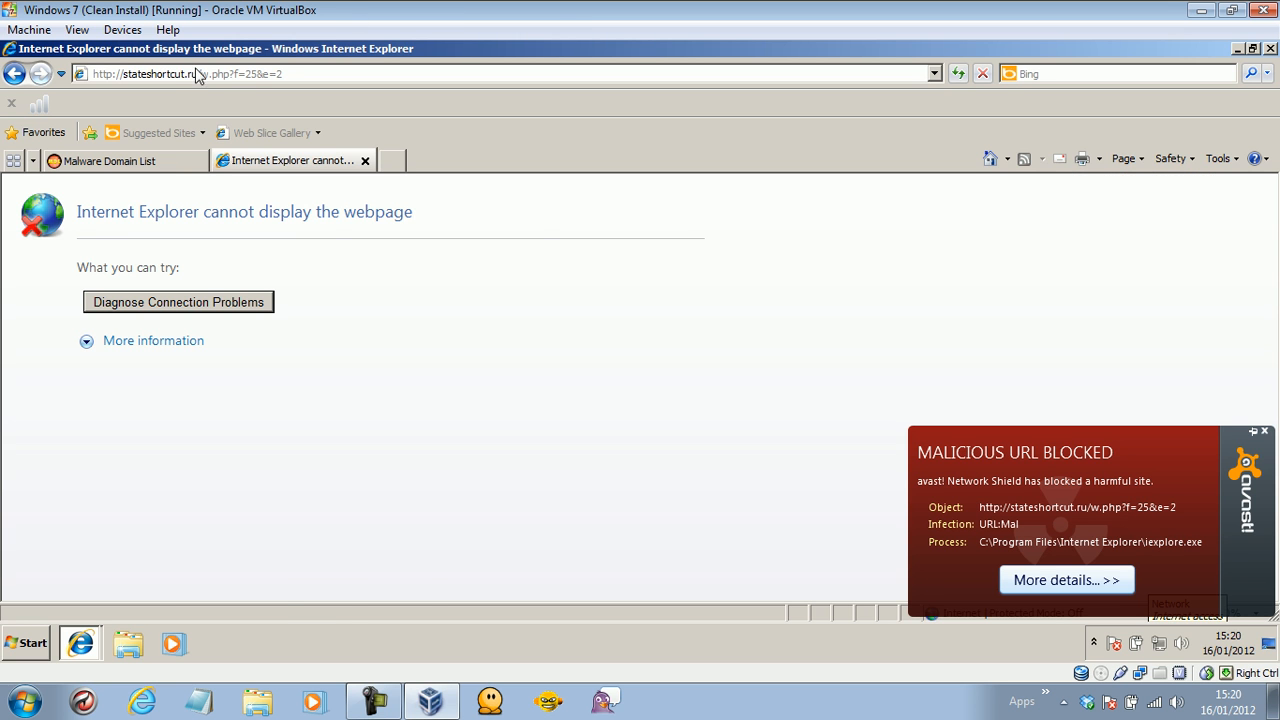
# Try the dentgr.info/w.php?f=16&e=2 link in the second tab and dismiss avast's URL:Mal alert.
pyautogui.click(131, 160)
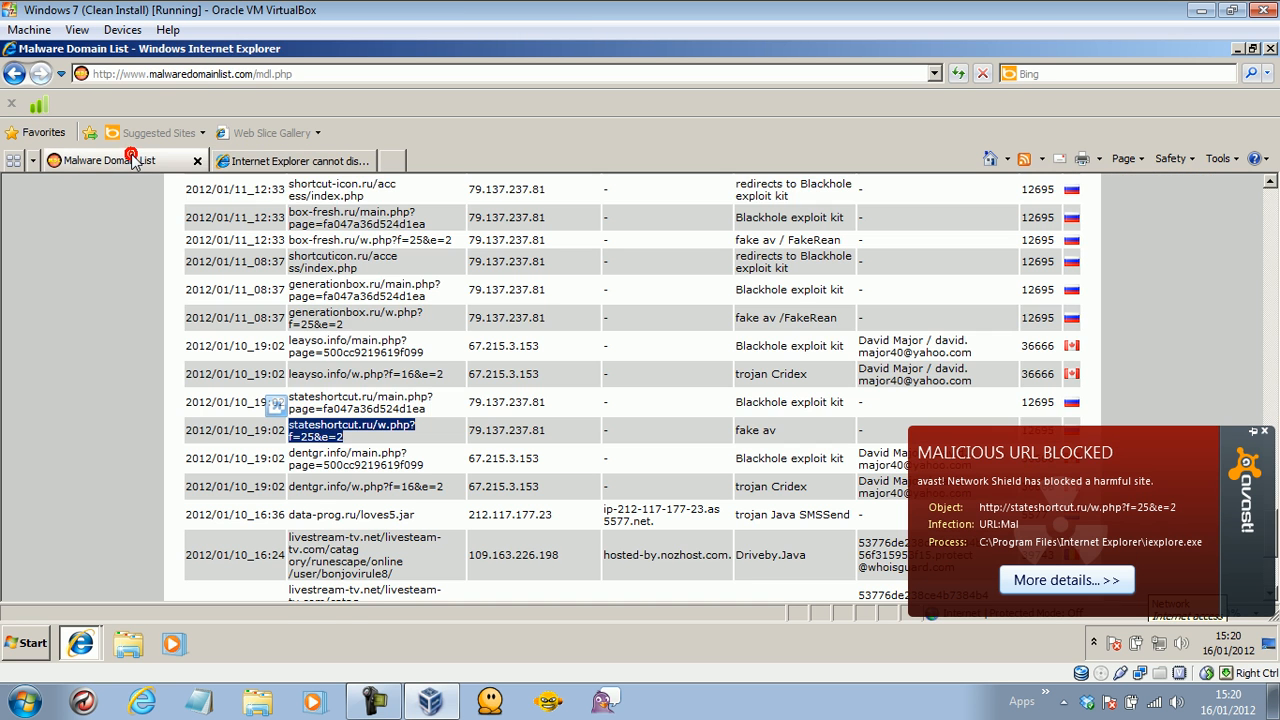
pyautogui.click(442, 486)
pyautogui.moveTo(442, 486); pyautogui.dragTo(300, 494)
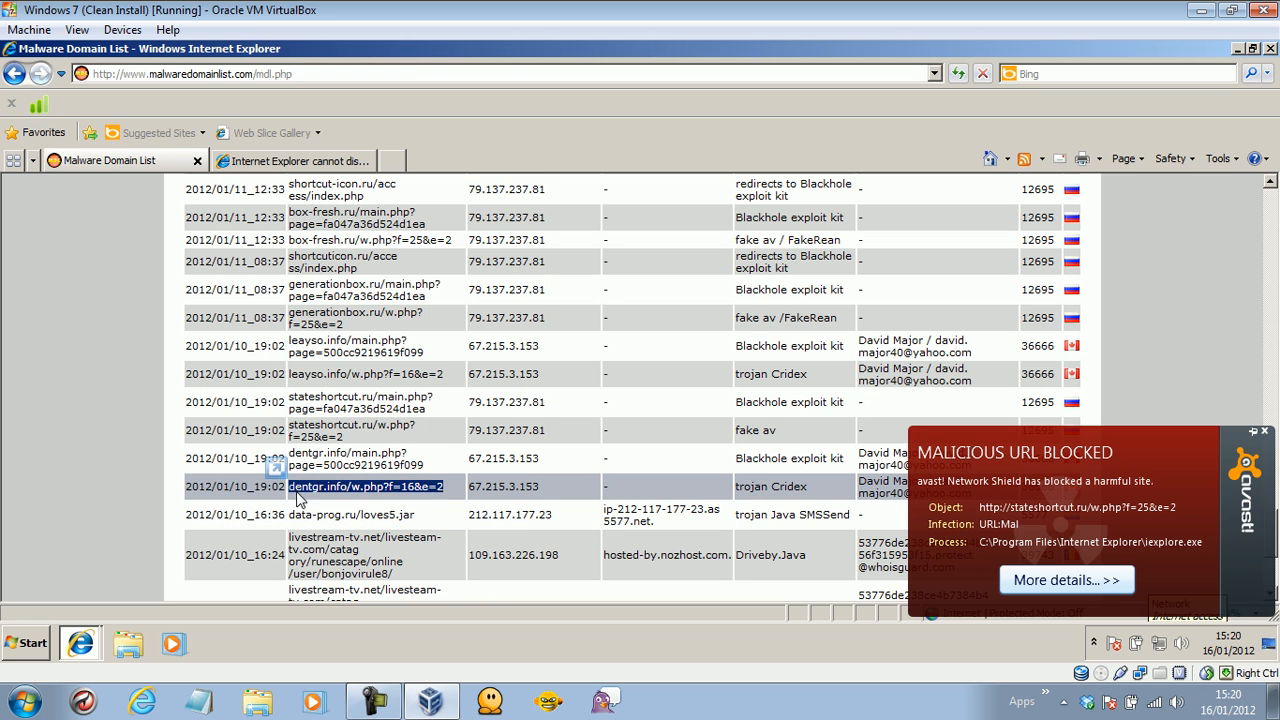
pyautogui.rightClick(300, 494)
pyautogui.click(335, 364)
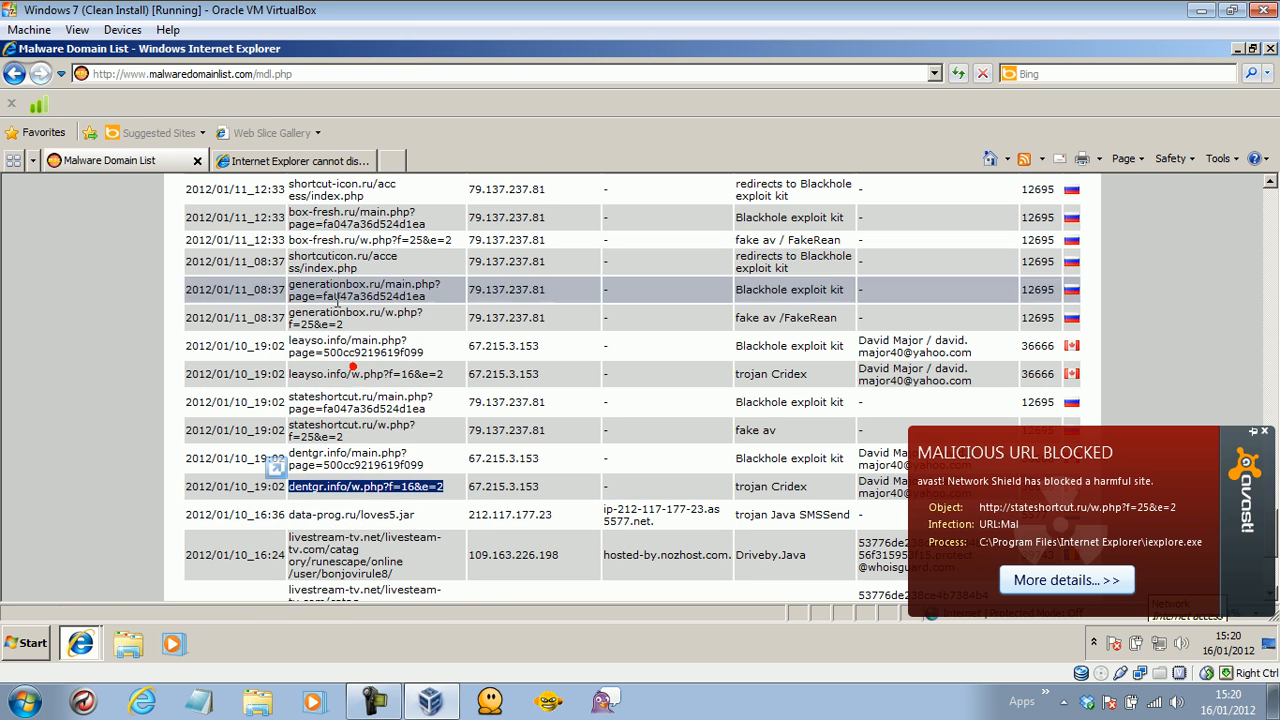
pyautogui.click(296, 162)
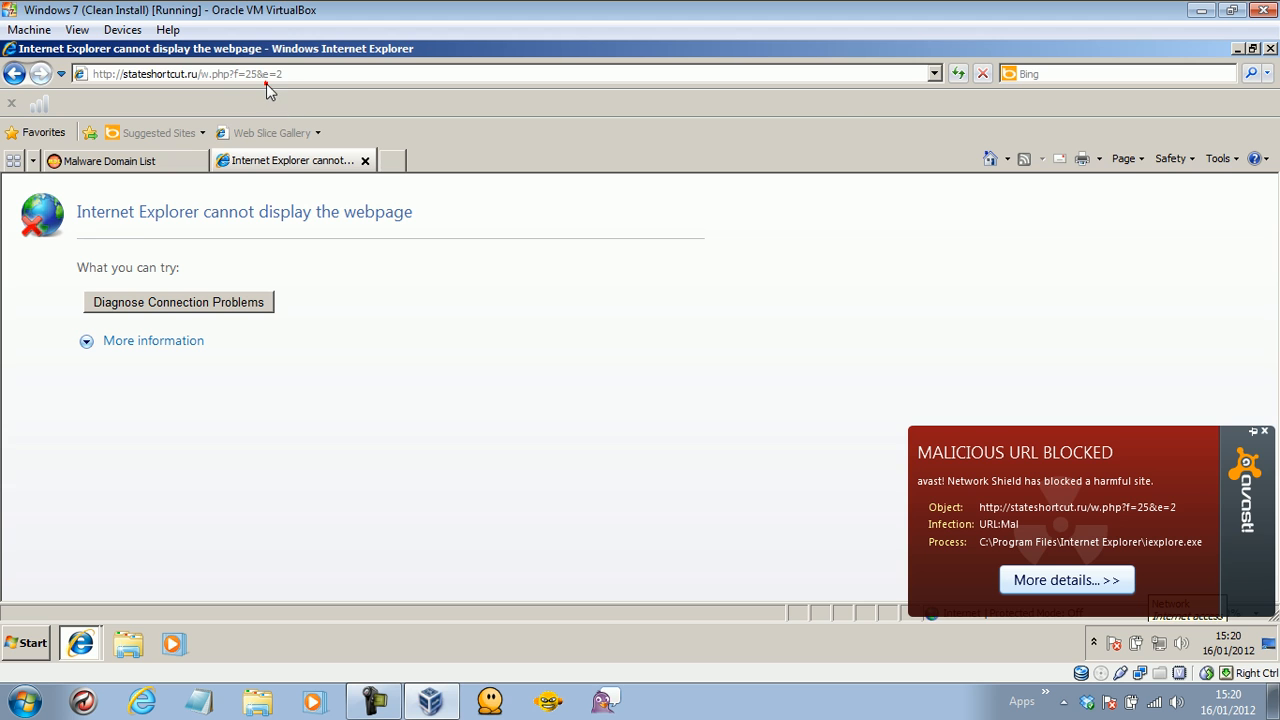
pyautogui.click(262, 80)
pyautogui.hotkey('ctrl', 'v')
pyautogui.press('Return')
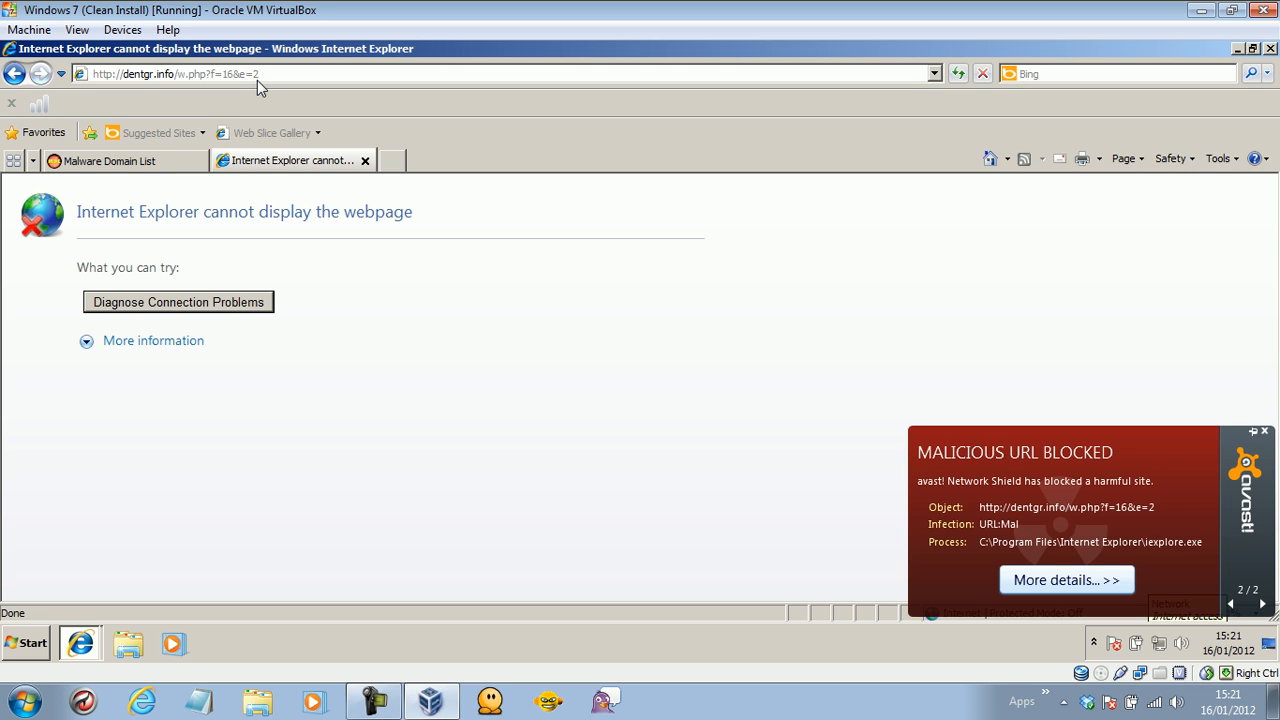
pyautogui.click(154, 160)
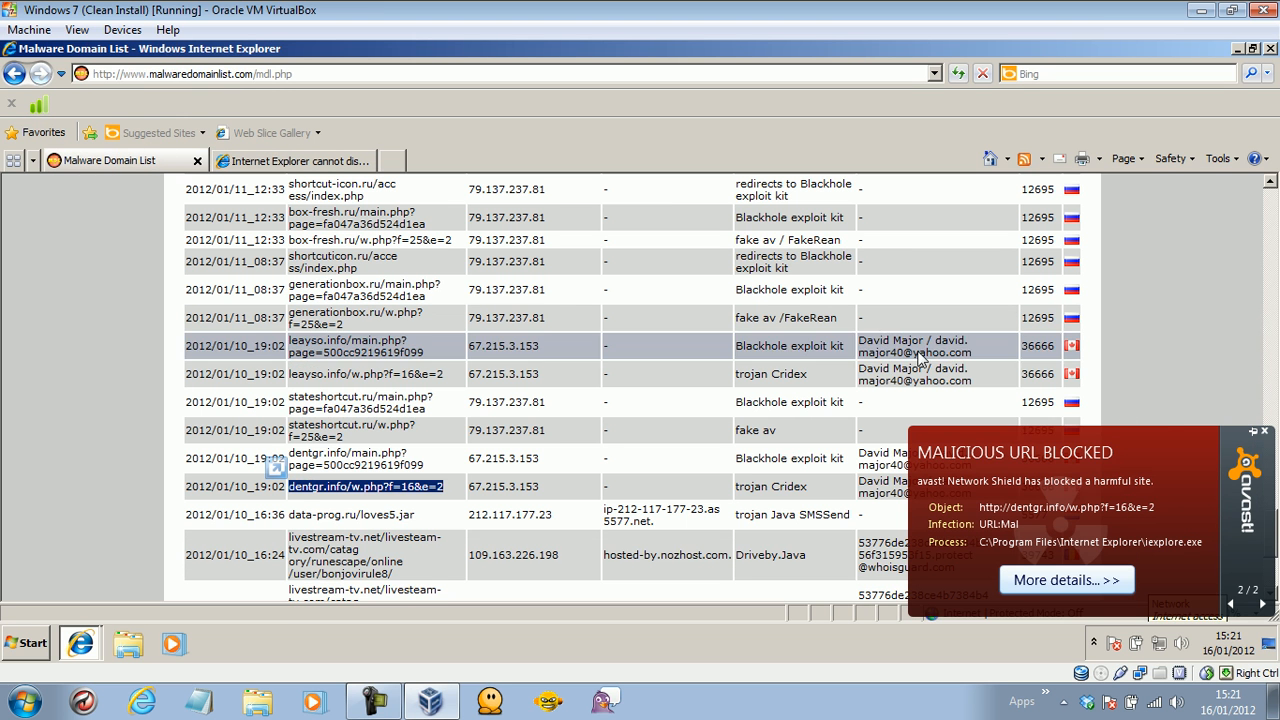
pyautogui.click(1265, 434)
pyautogui.moveTo(1274, 540); pyautogui.dragTo(1272, 563)
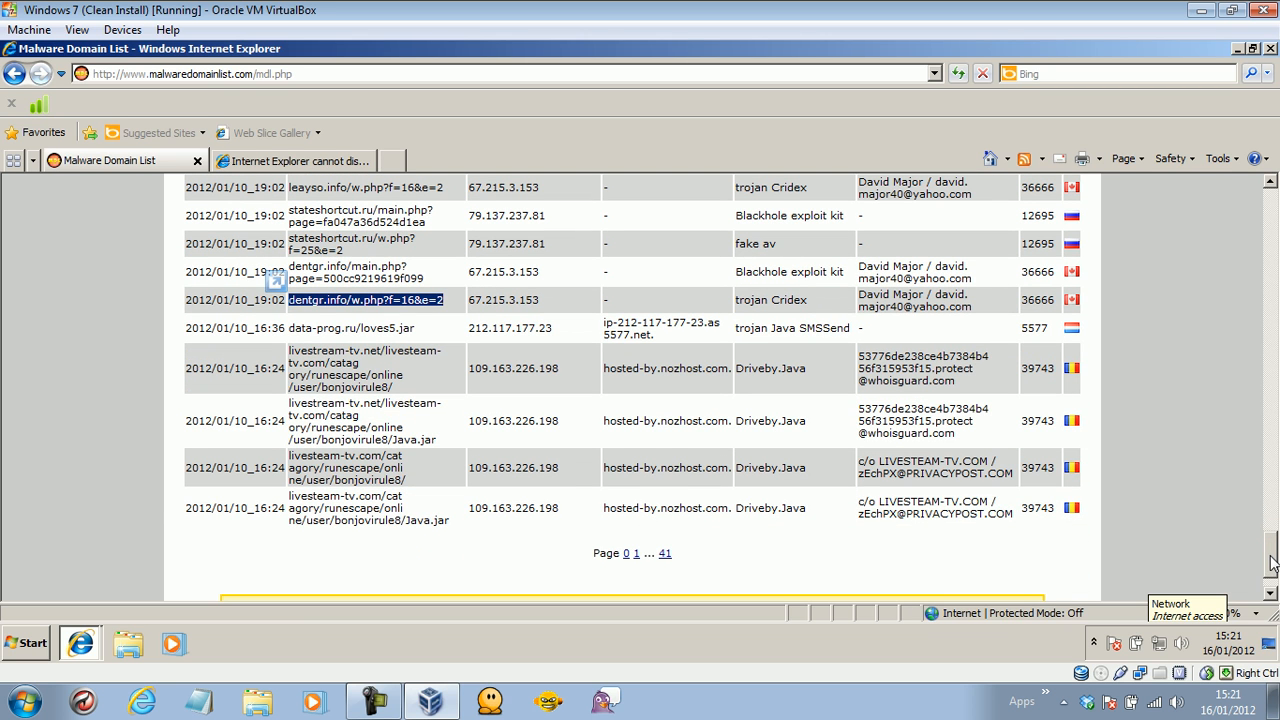
# Close Internet Explorer with all its tabs, choosing to always close all tabs.
pyautogui.click(1269, 48)
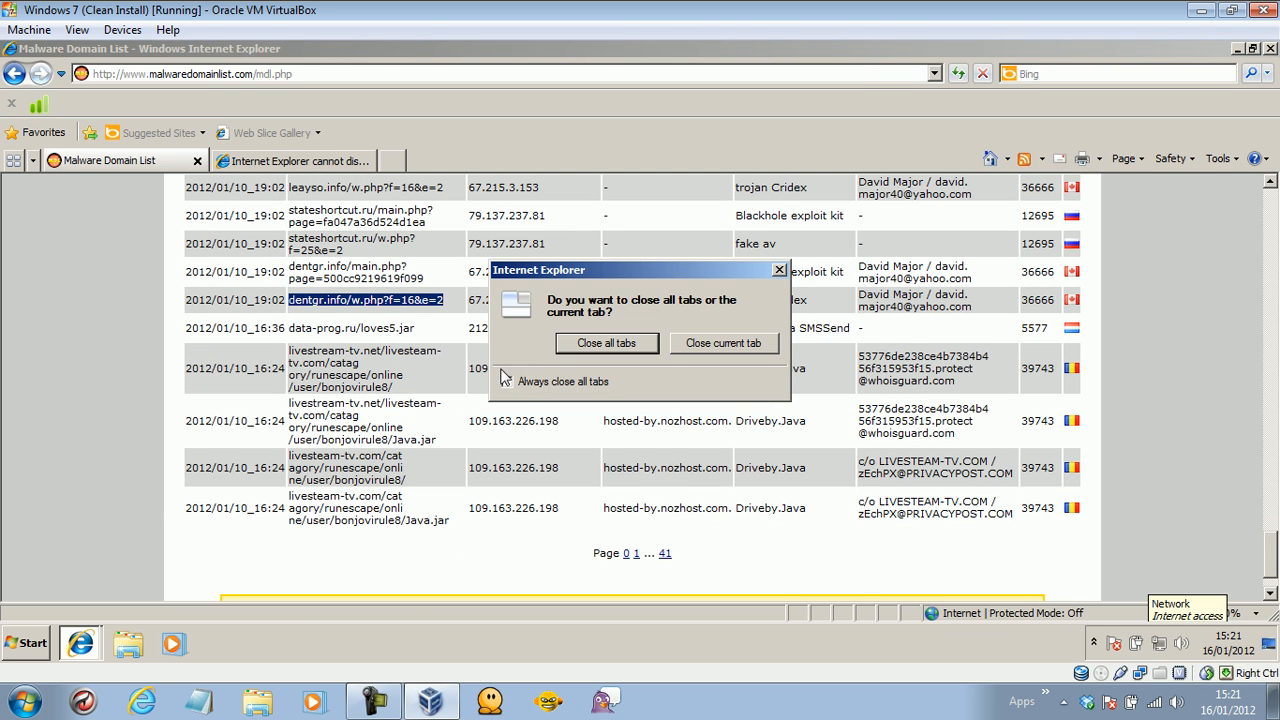
pyautogui.click(507, 381)
pyautogui.click(606, 343)
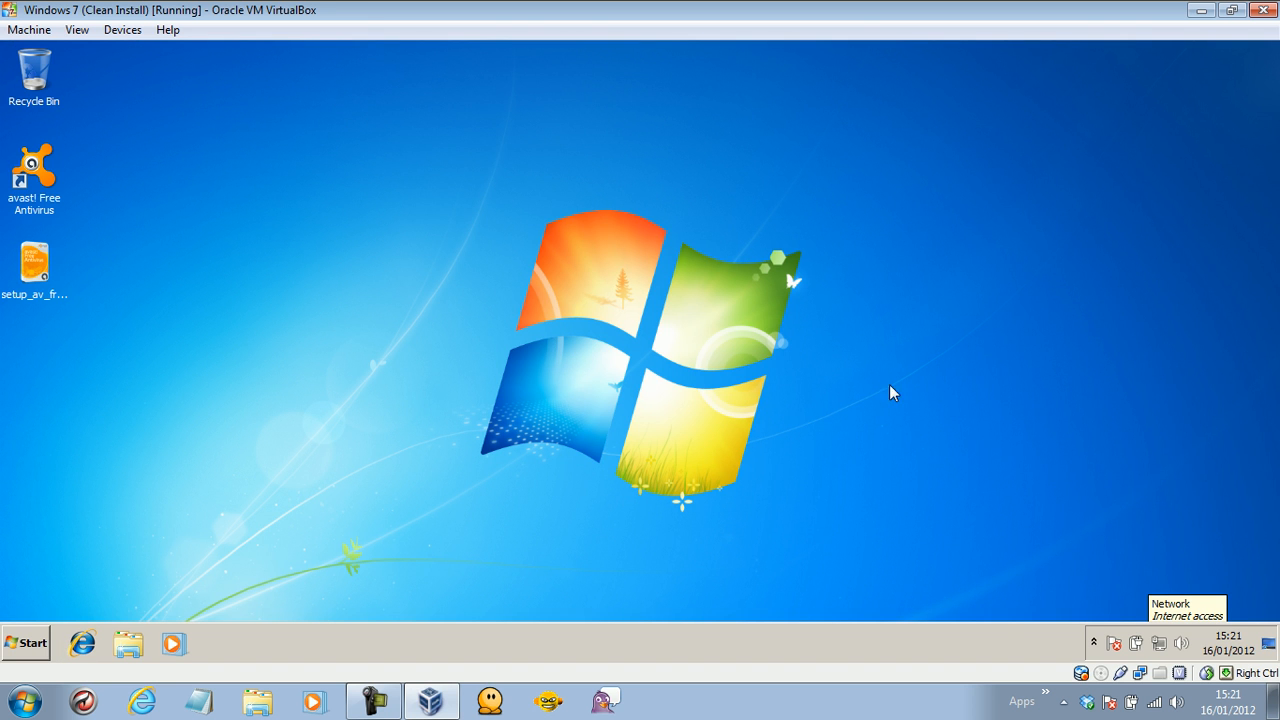
# Open avast from the notification area and view the File System Shield, Summary and Scan Computer pages.
pyautogui.click(1093, 642)
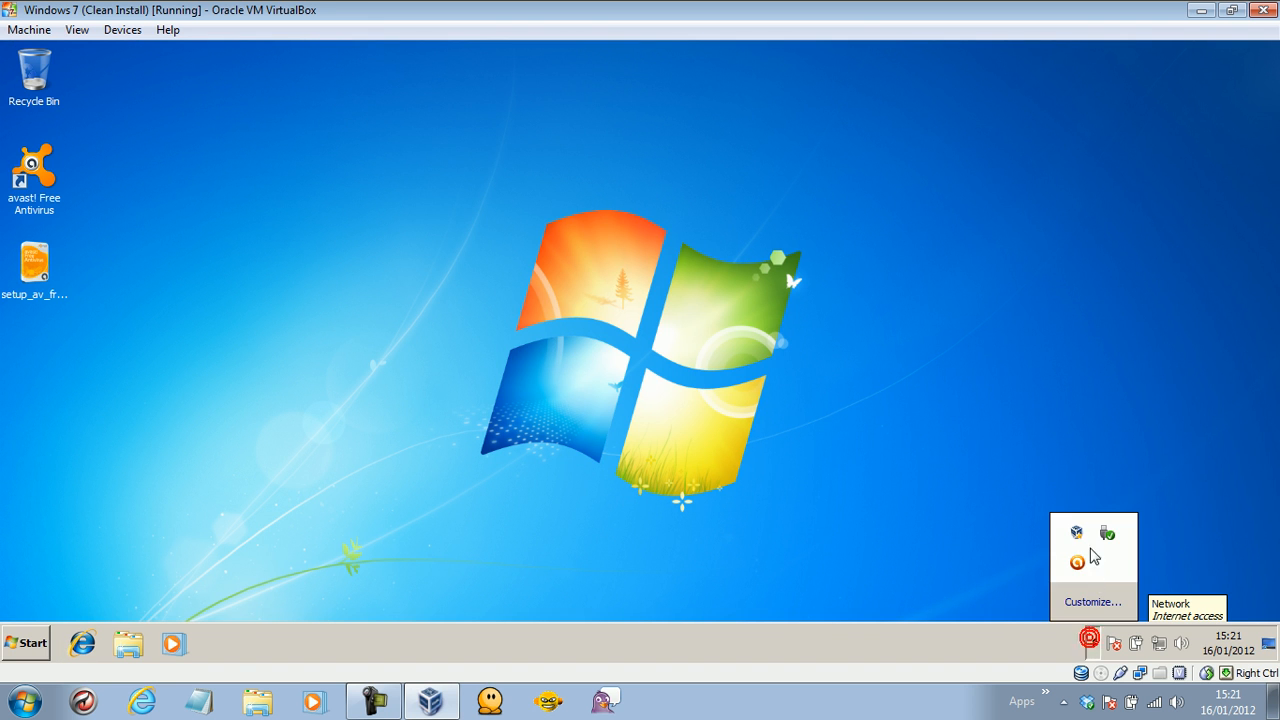
pyautogui.click(1077, 562)
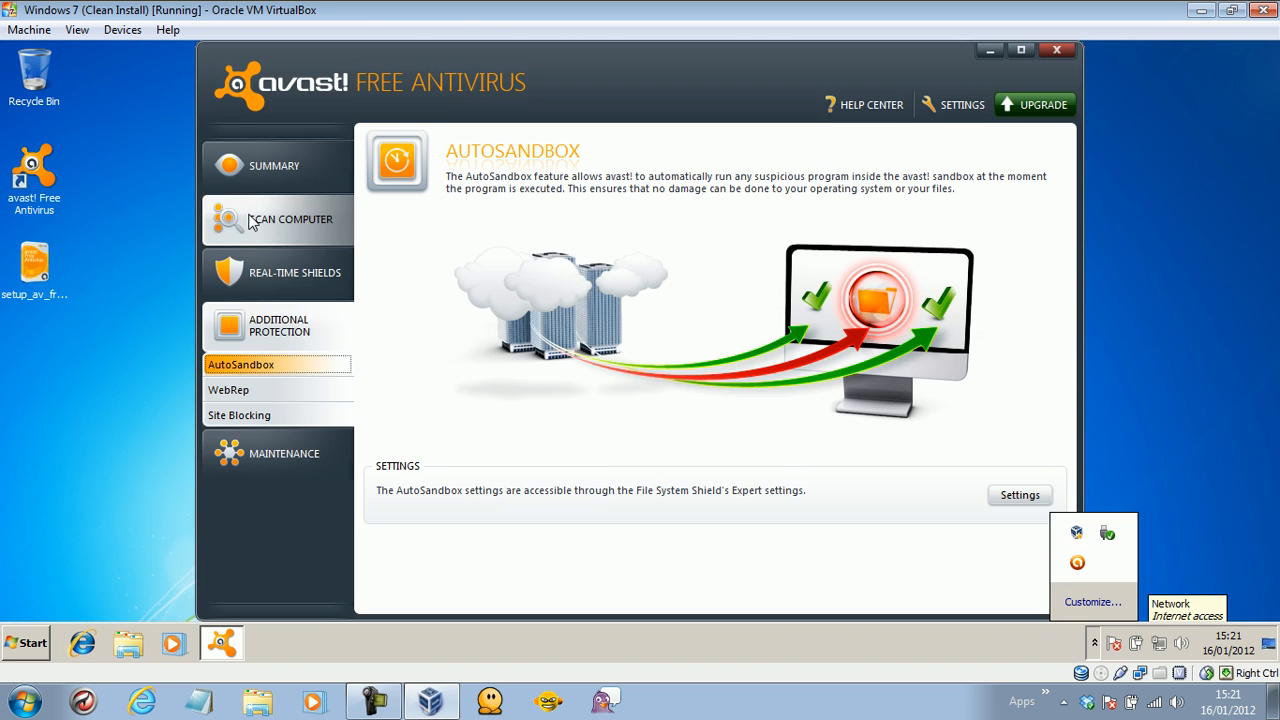
pyautogui.click(252, 282)
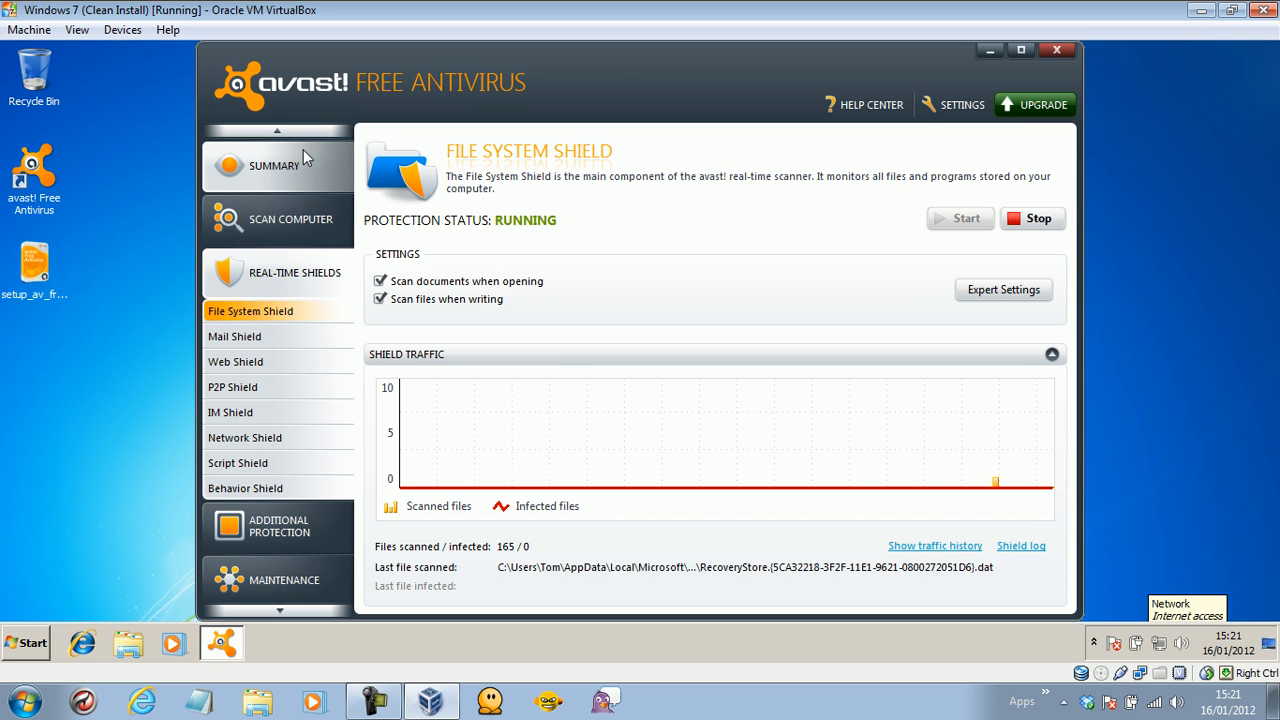
pyautogui.click(280, 186)
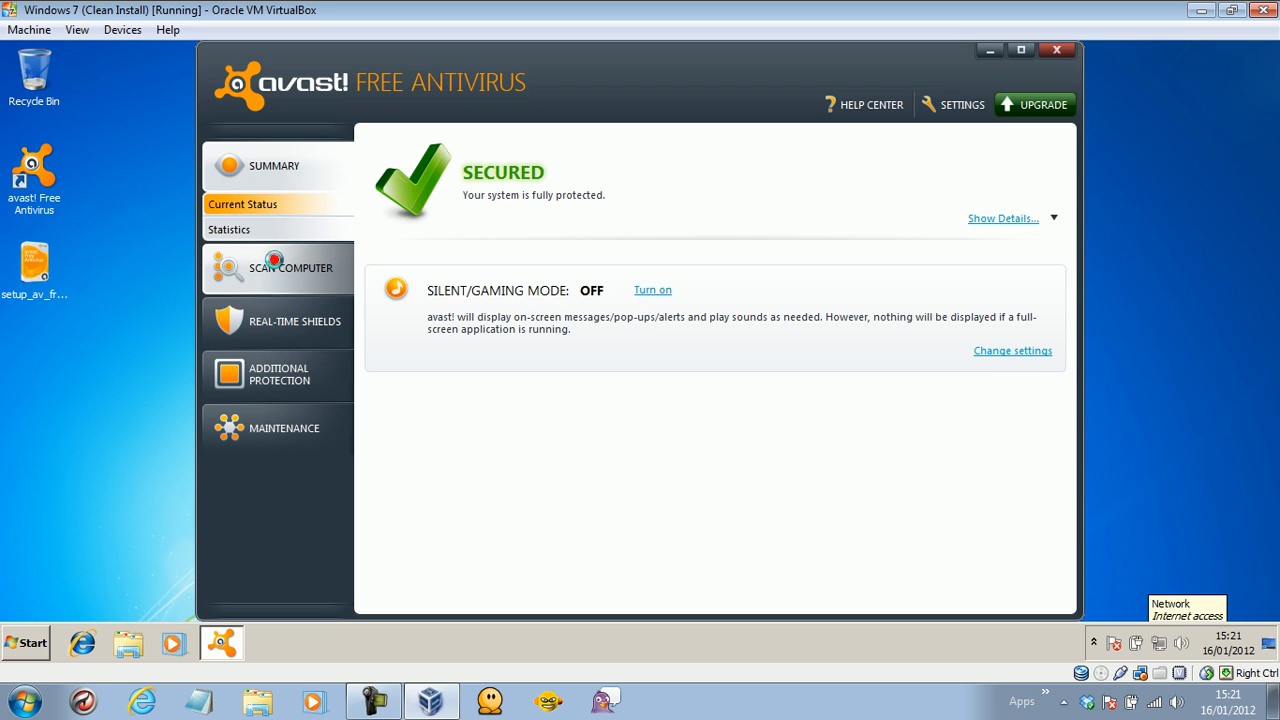
pyautogui.click(273, 261)
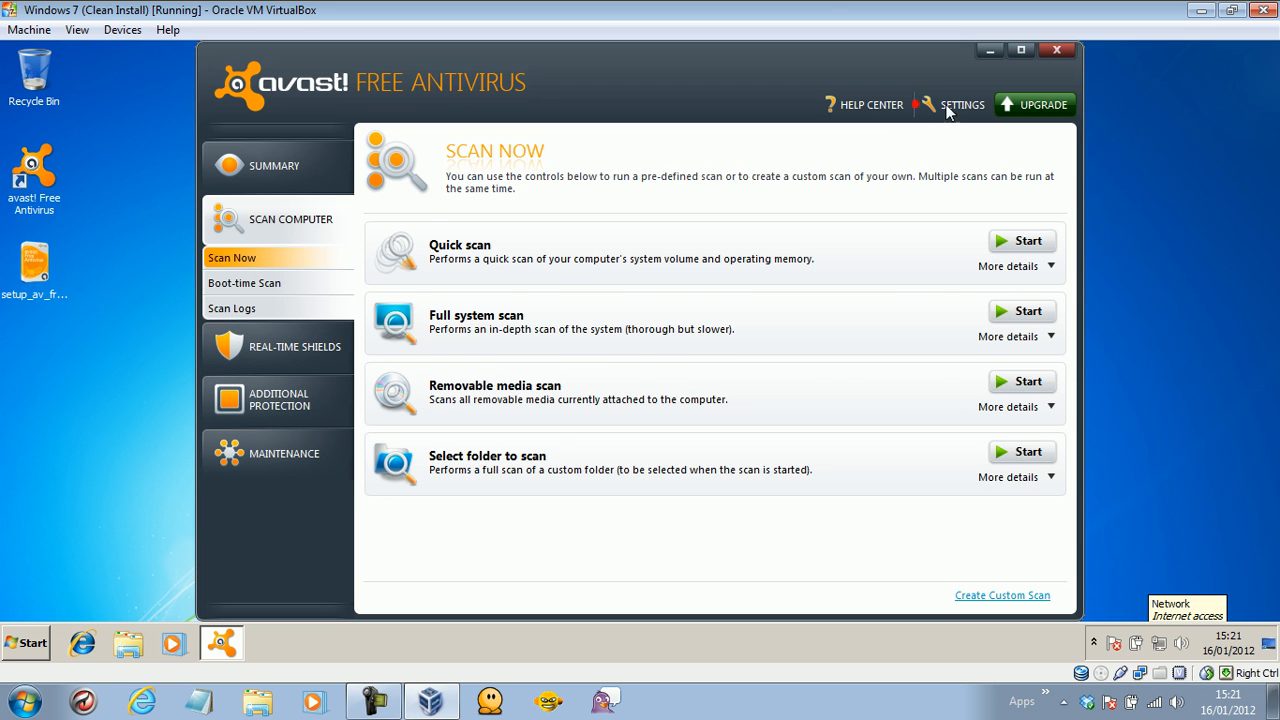
# Browse the Settings pages from Updates to Troubleshooting, cancel, and close avast.
pyautogui.click(950, 105)
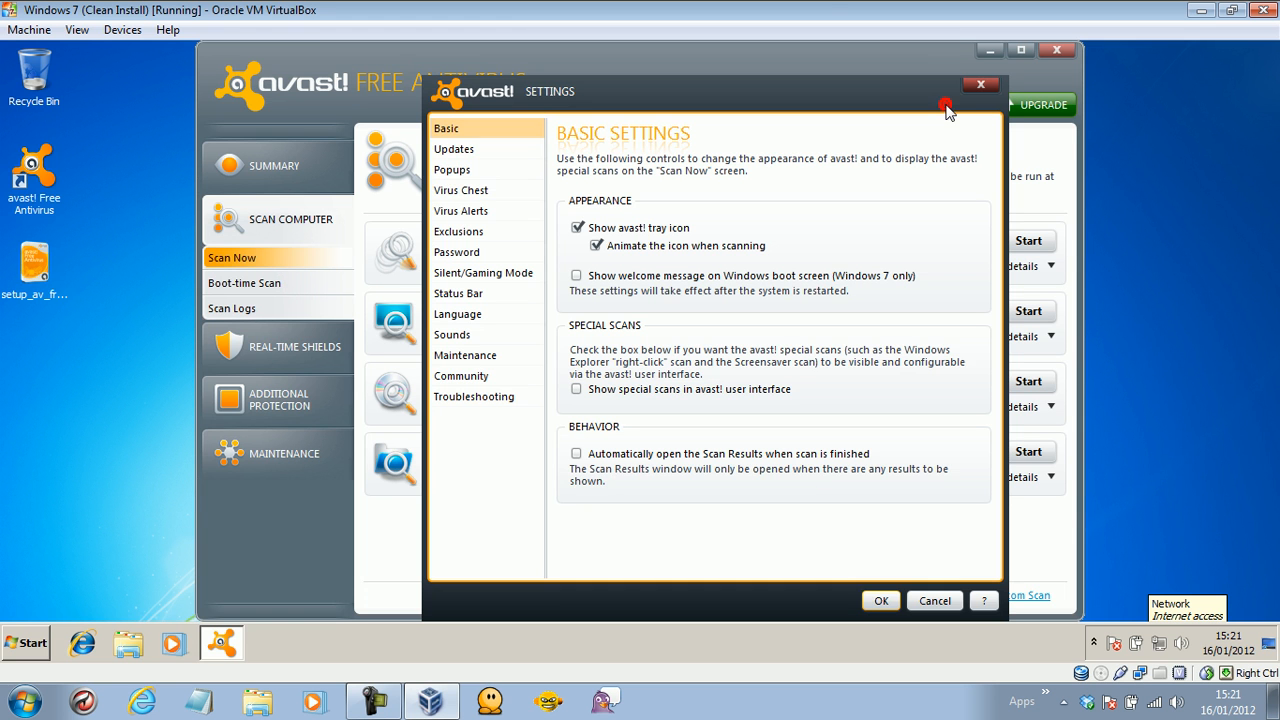
pyautogui.click(477, 150)
pyautogui.click(480, 170)
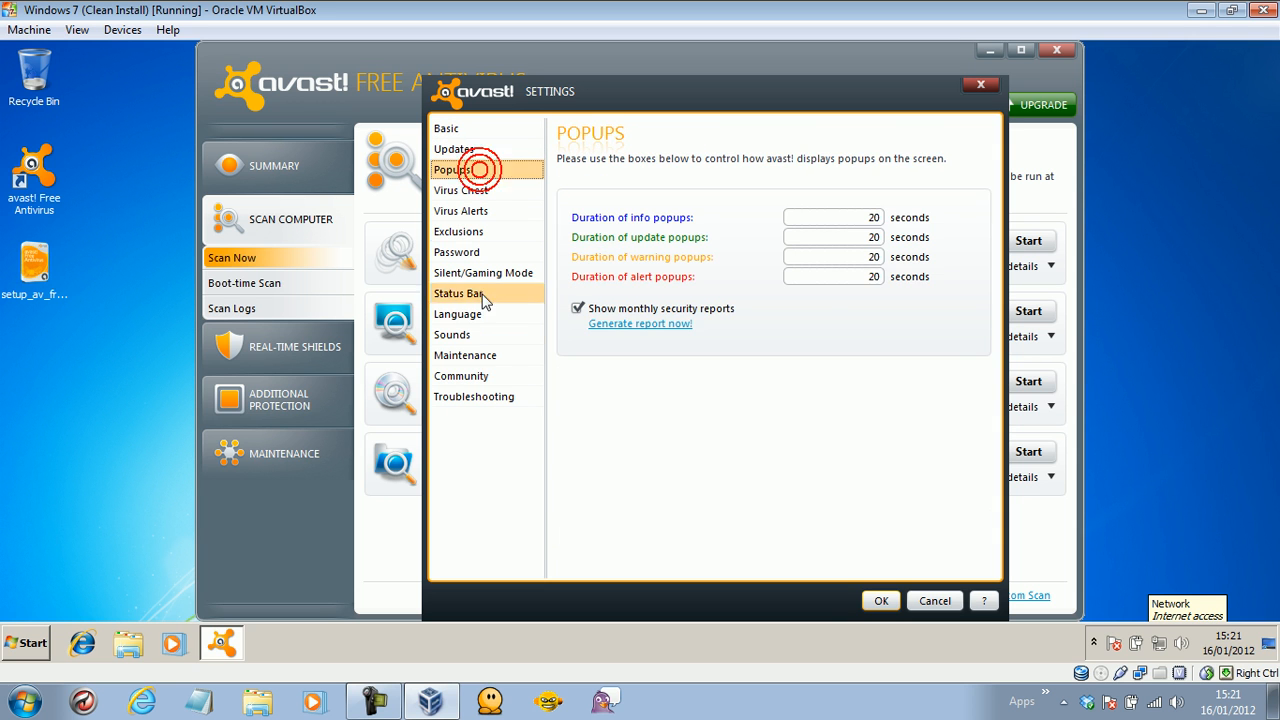
pyautogui.click(483, 358)
pyautogui.click(480, 375)
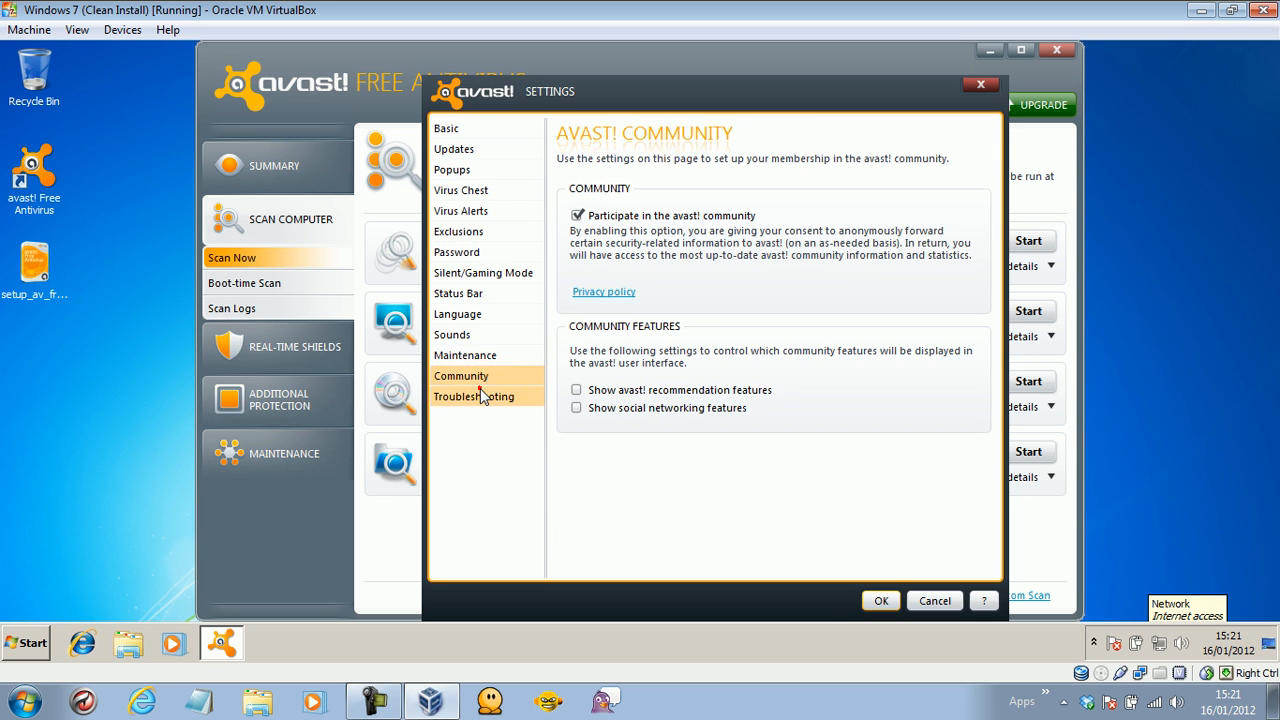
pyautogui.click(481, 395)
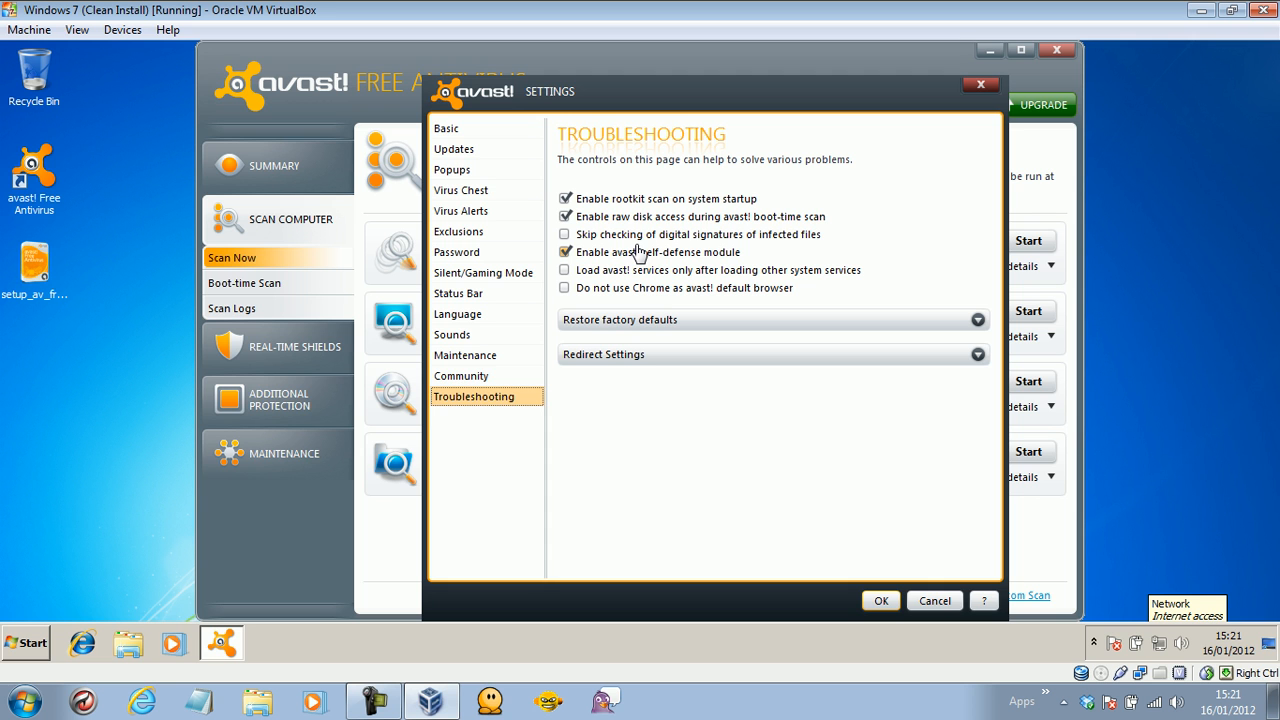
pyautogui.click(935, 600)
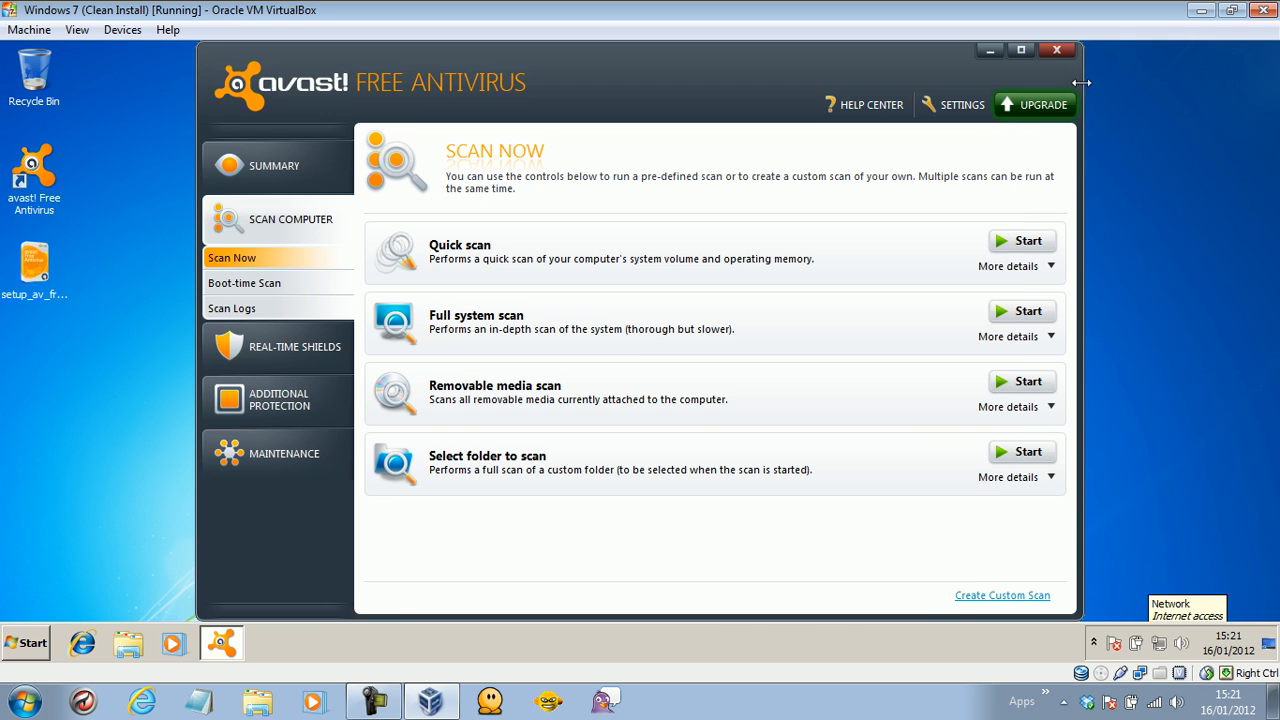
pyautogui.click(1057, 51)
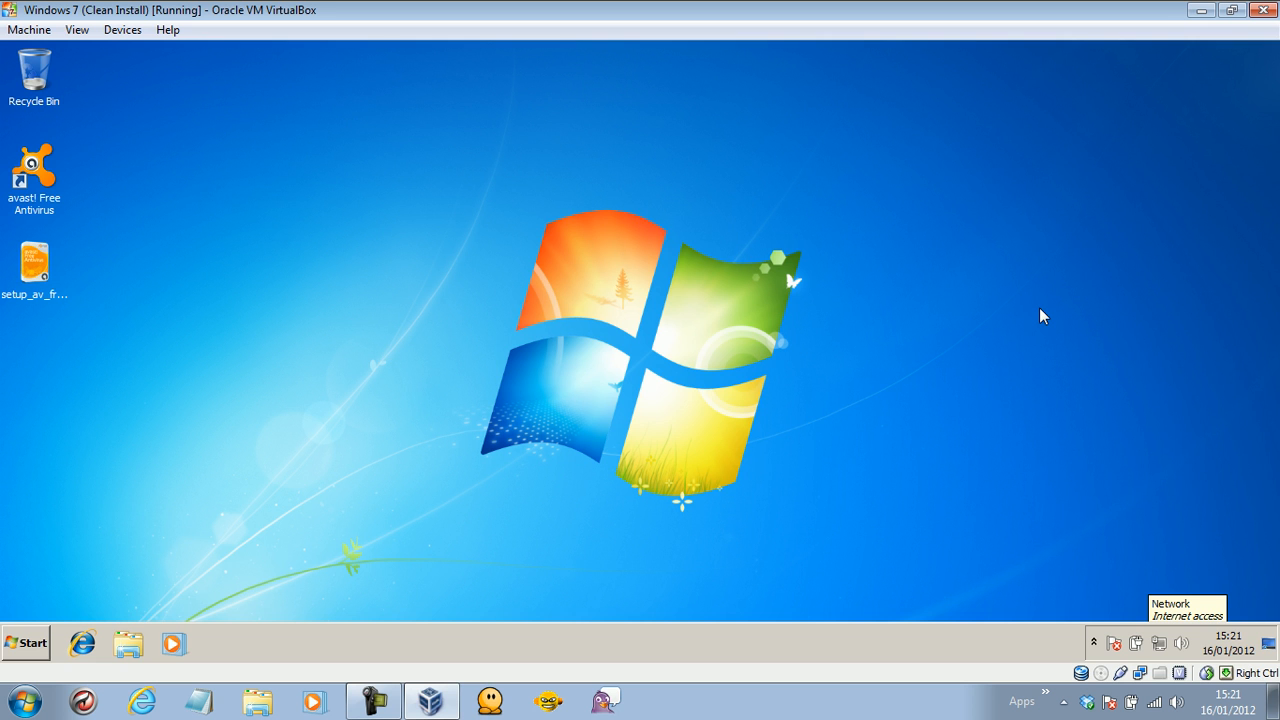
pyautogui.click(1094, 642)
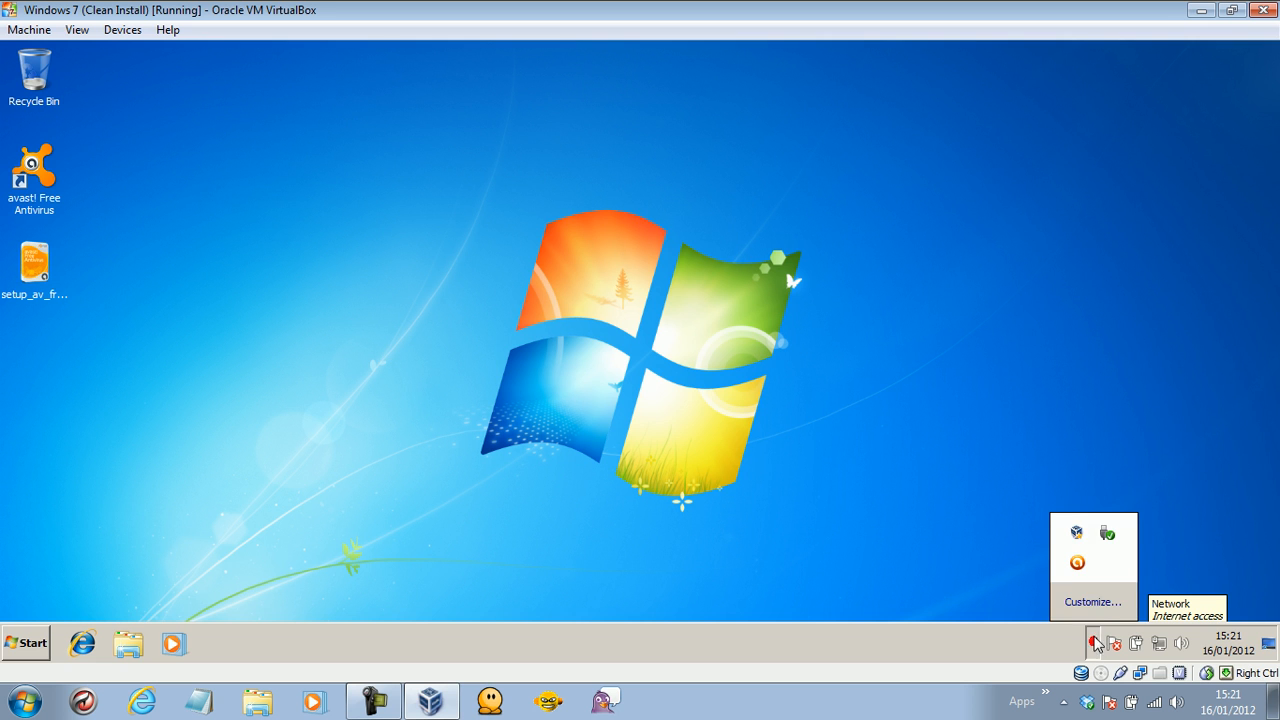
pyautogui.rightClick(1077, 566)
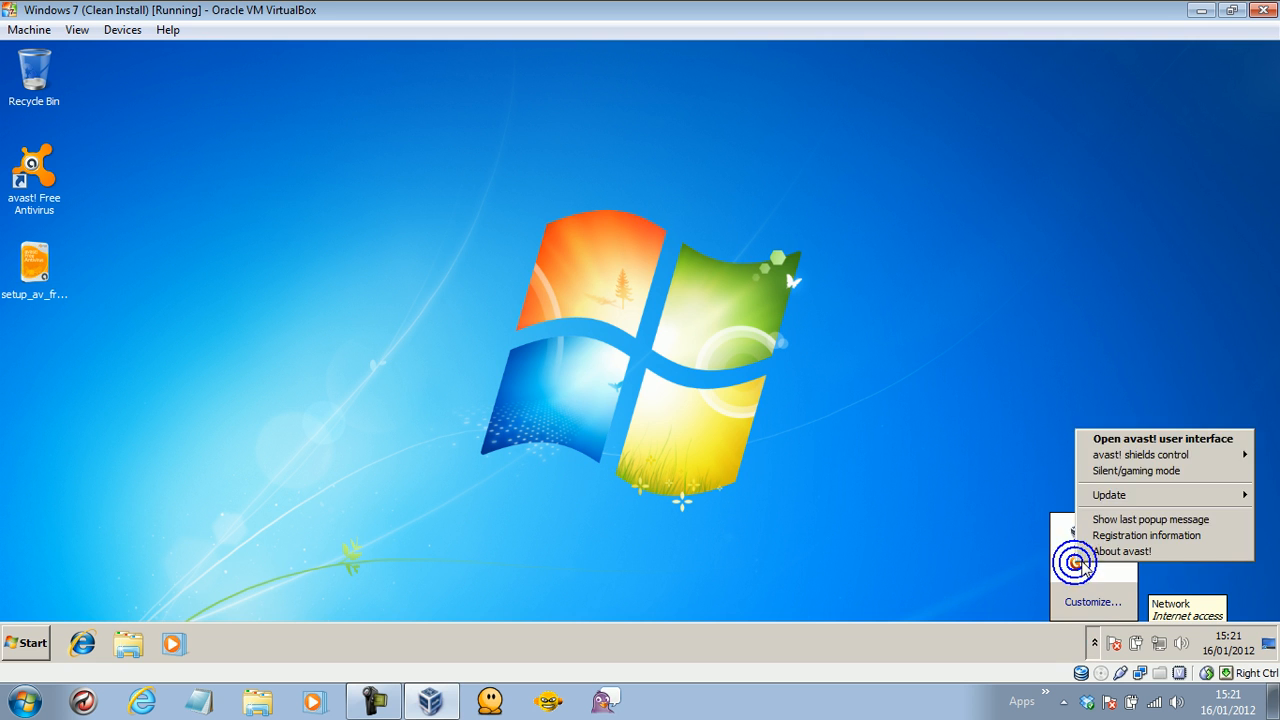
pyautogui.moveTo(1136, 462)
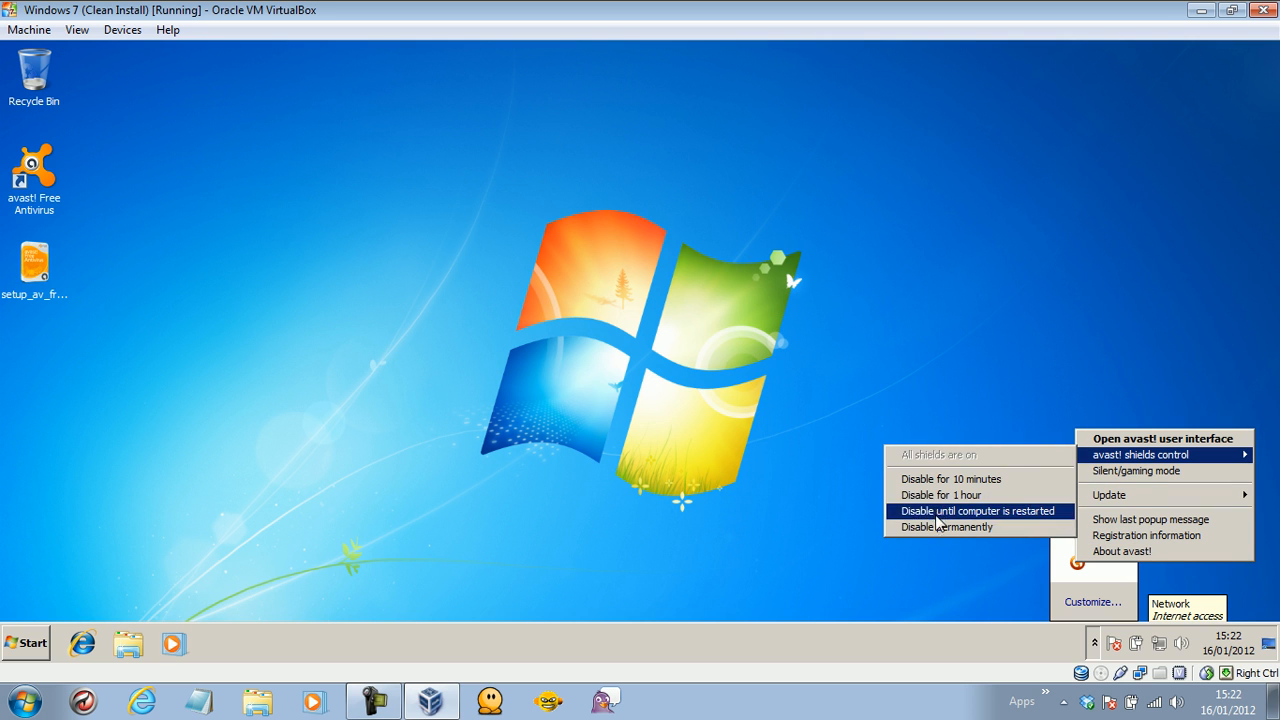
pyautogui.click(936, 479)
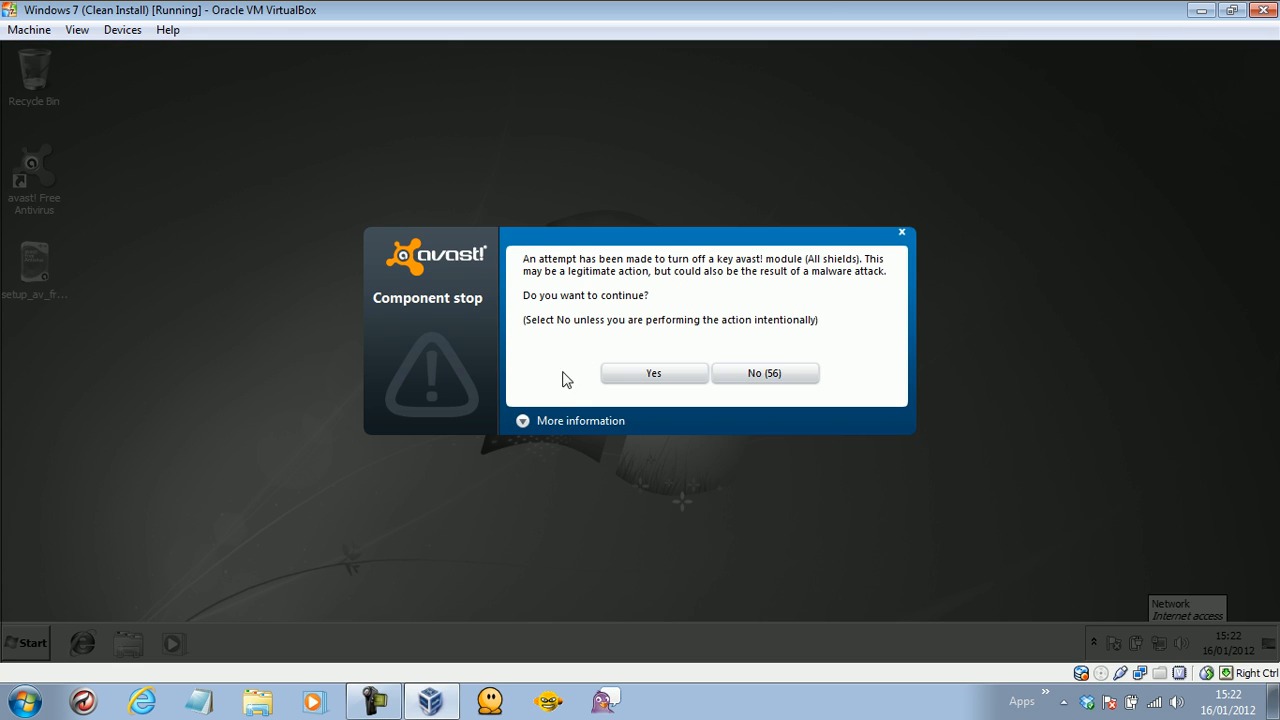
pyautogui.click(523, 421)
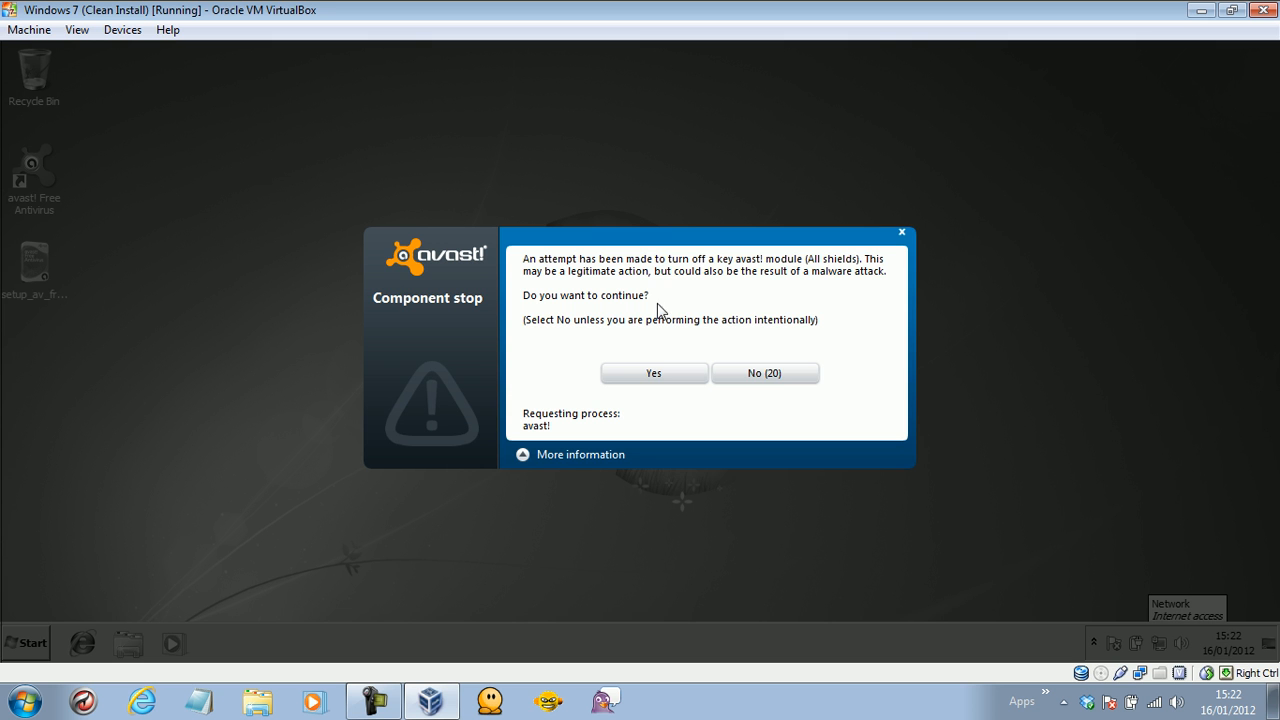
pyautogui.click(745, 370)
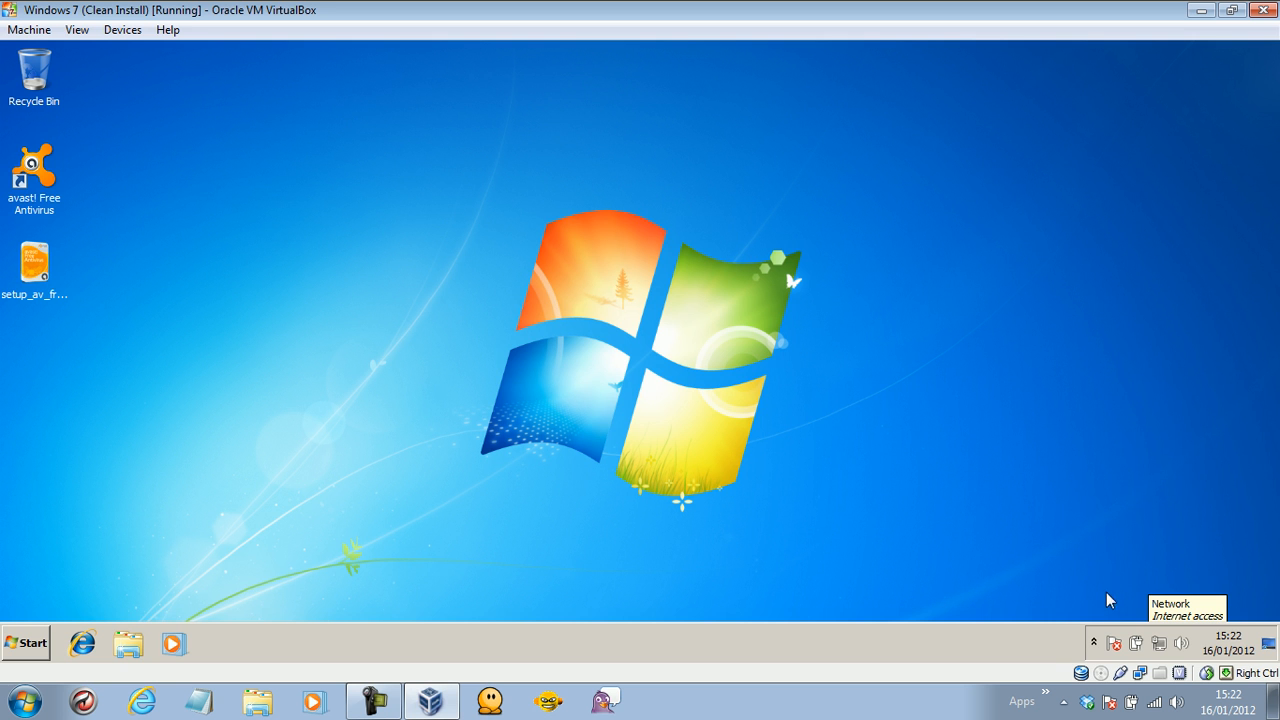
# Open avast and enable potentially unwanted program scanning for the full system scan.
pyautogui.click(1094, 642)
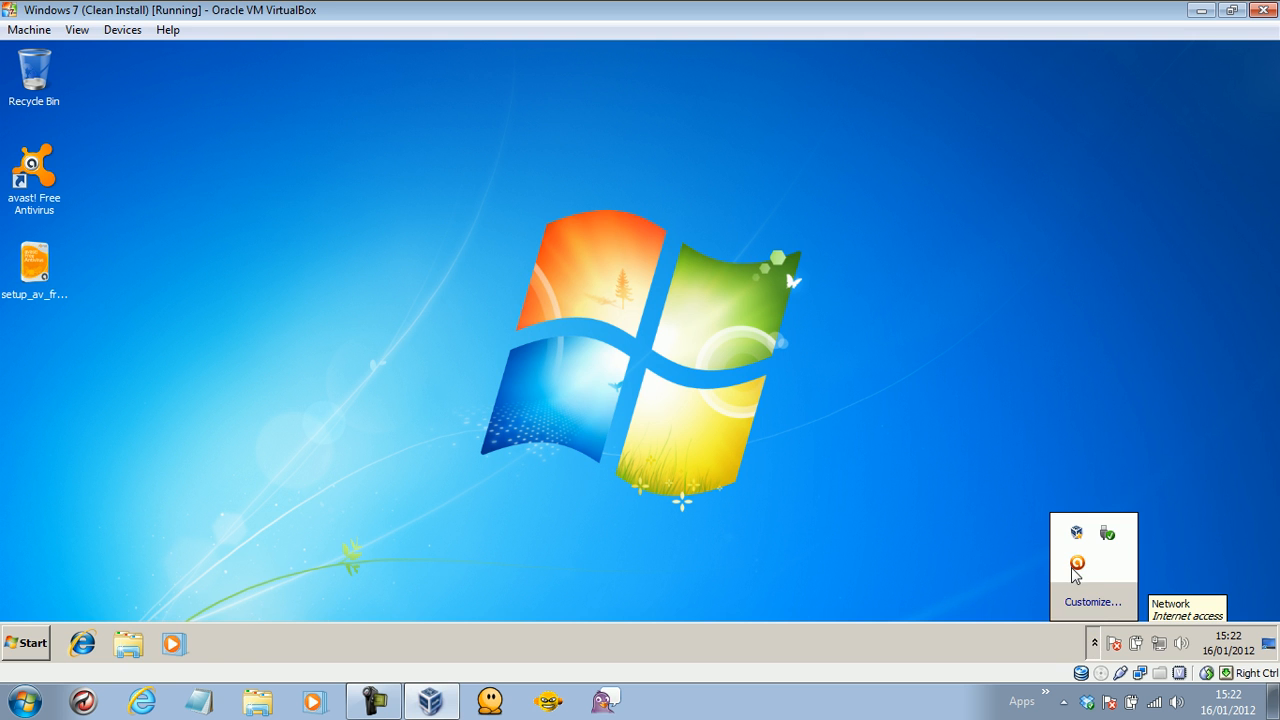
pyautogui.click(1076, 566)
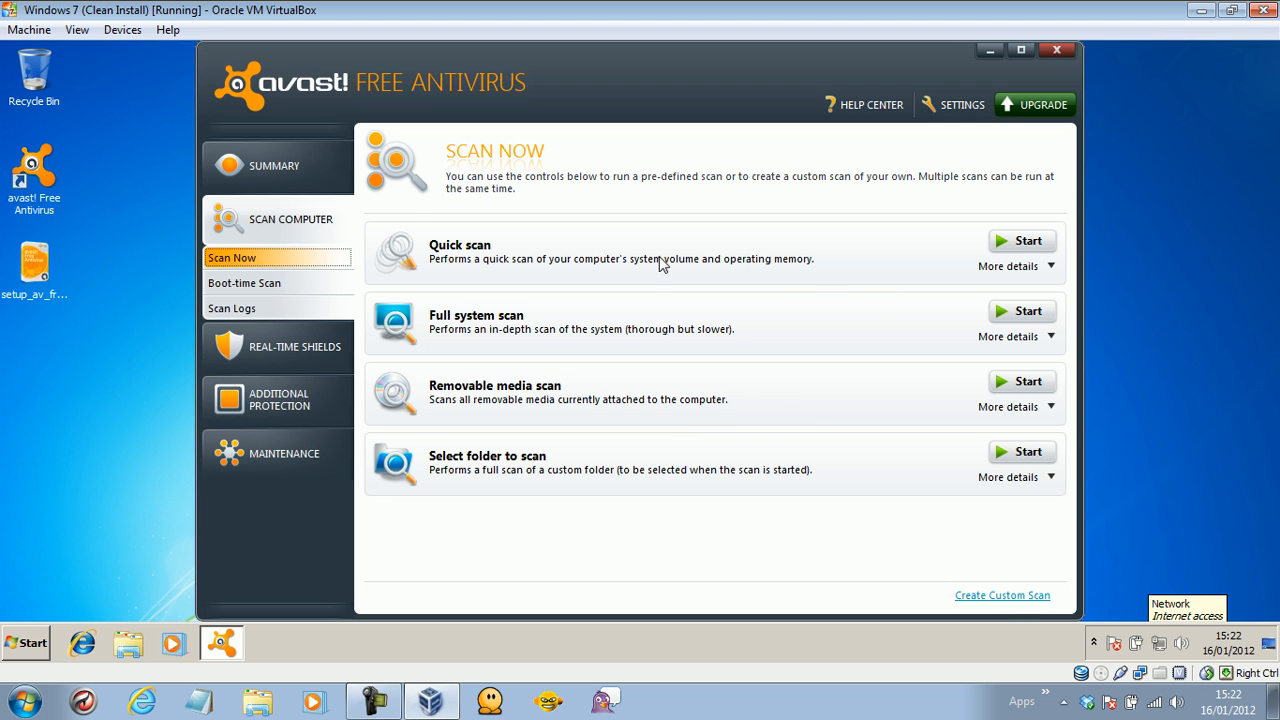
pyautogui.click(1005, 338)
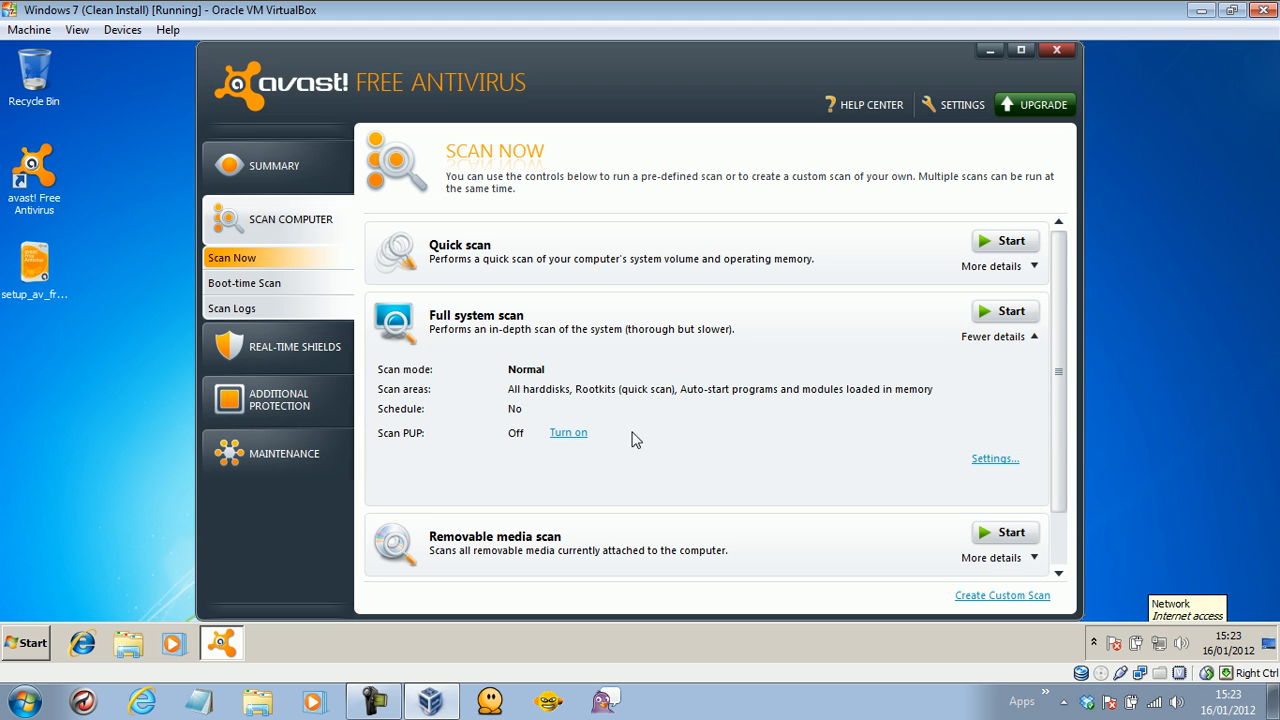
pyautogui.click(588, 432)
# In the full scan's settings, enable 7ZIP, CAB, ISO, ZIP, TAR and Outlook Express packers.
pyautogui.click(997, 457)
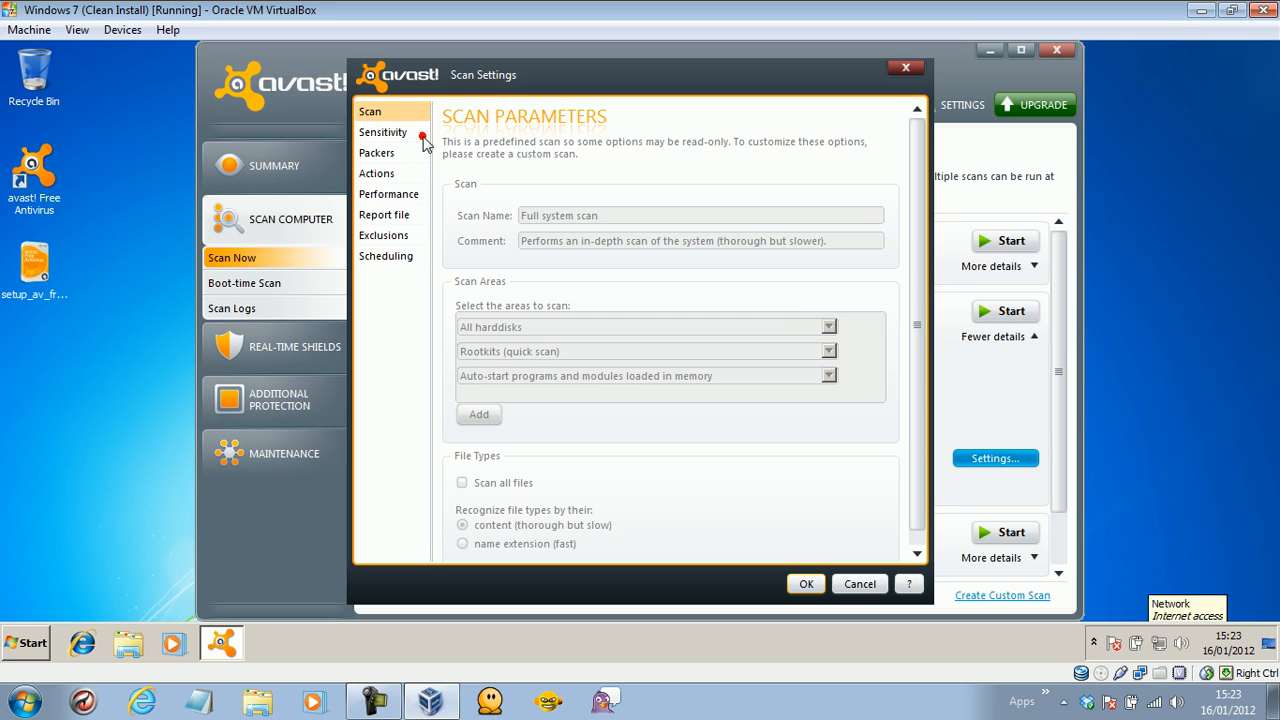
pyautogui.click(389, 134)
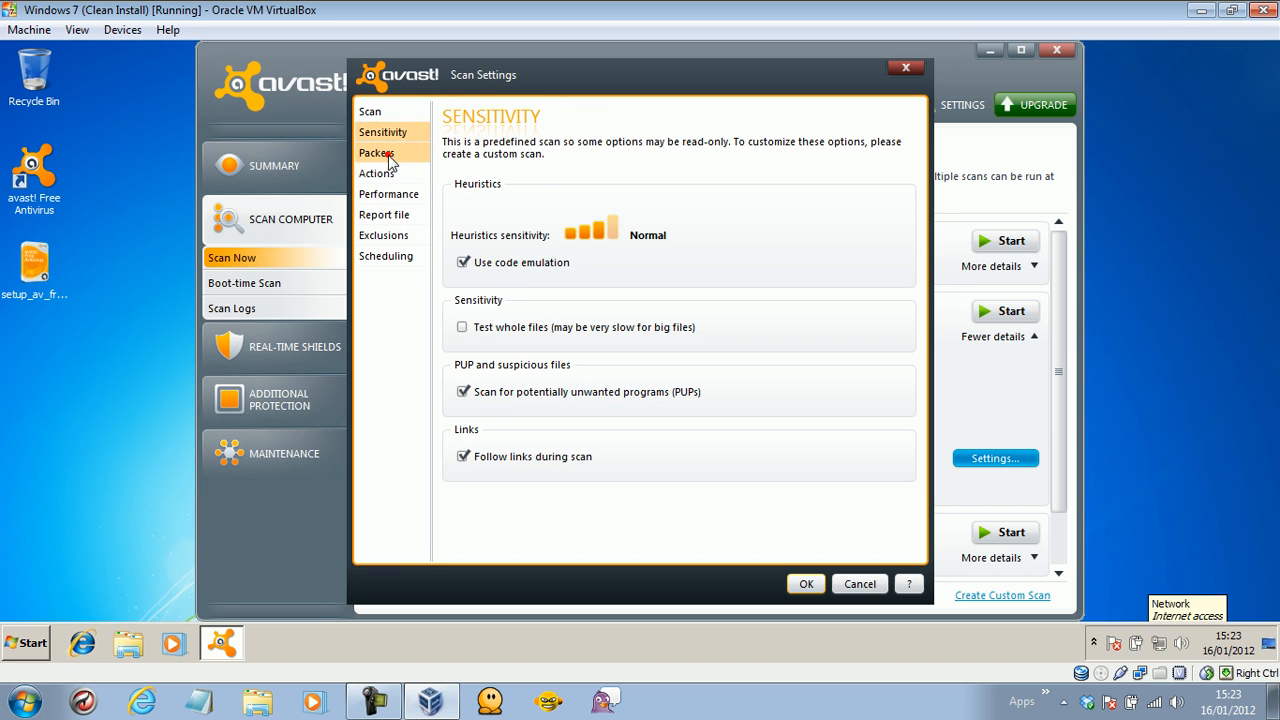
pyautogui.click(390, 157)
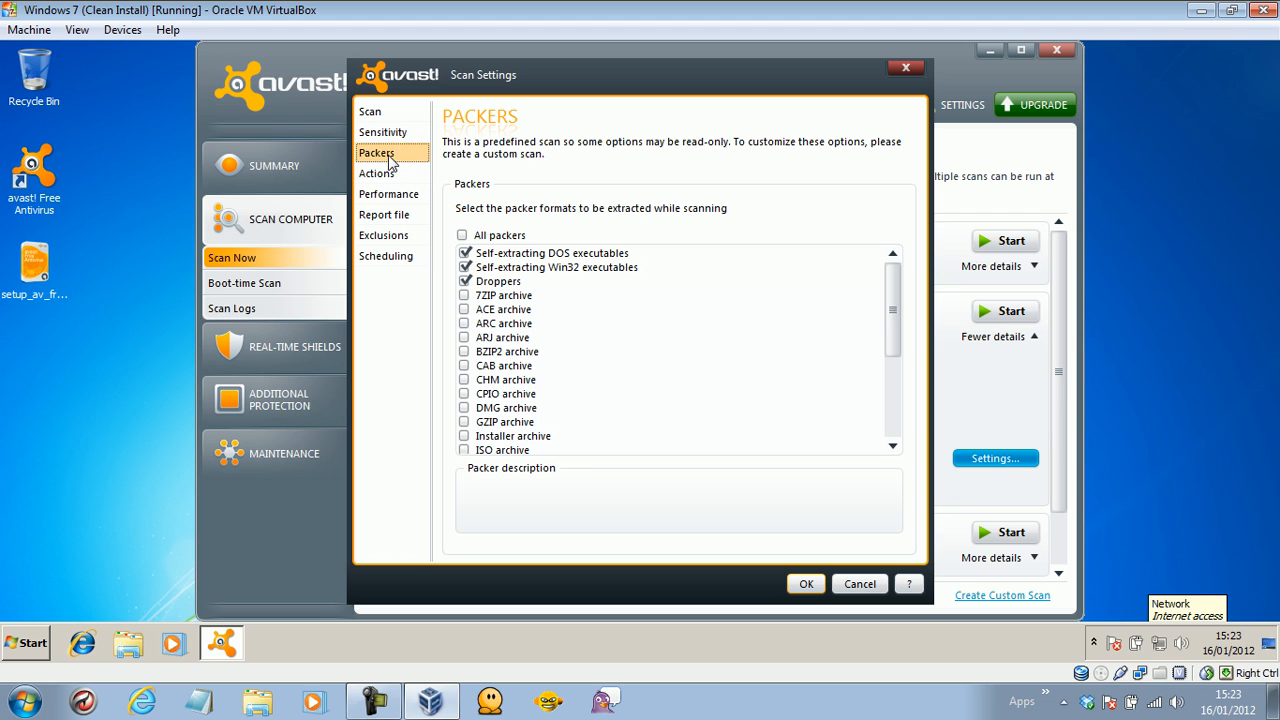
pyautogui.click(465, 297)
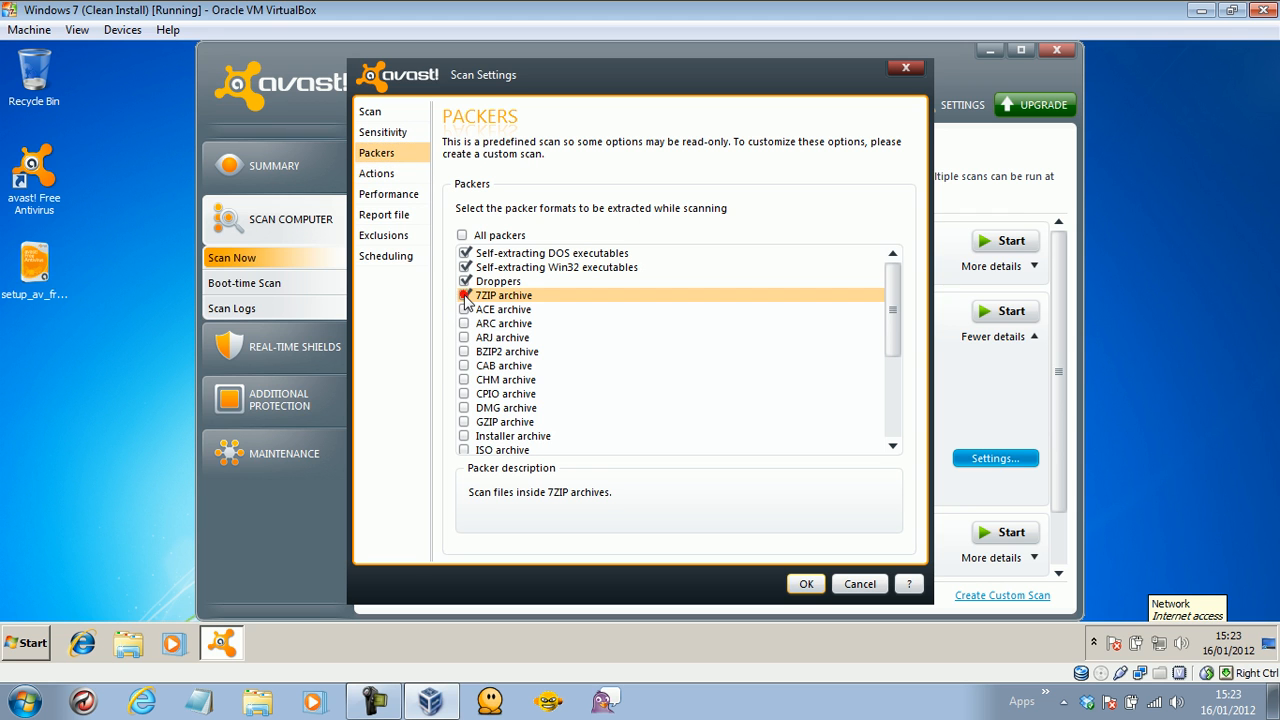
pyautogui.click(465, 366)
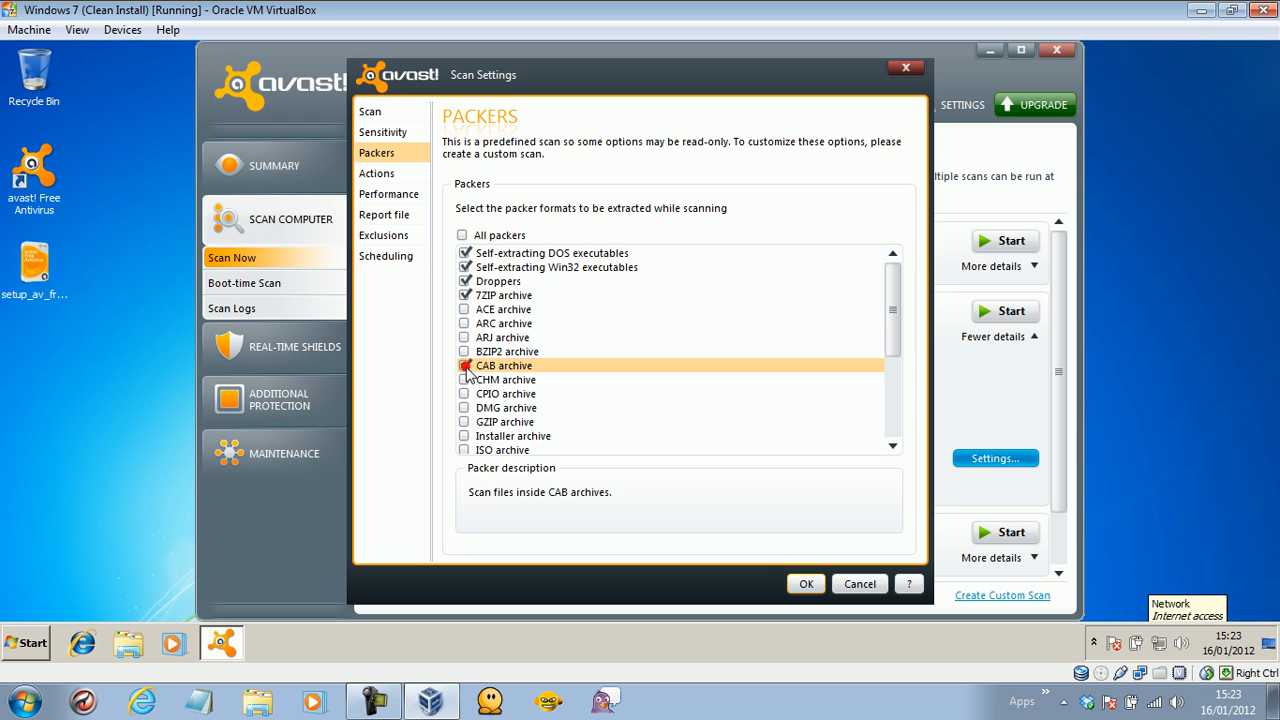
pyautogui.click(464, 450)
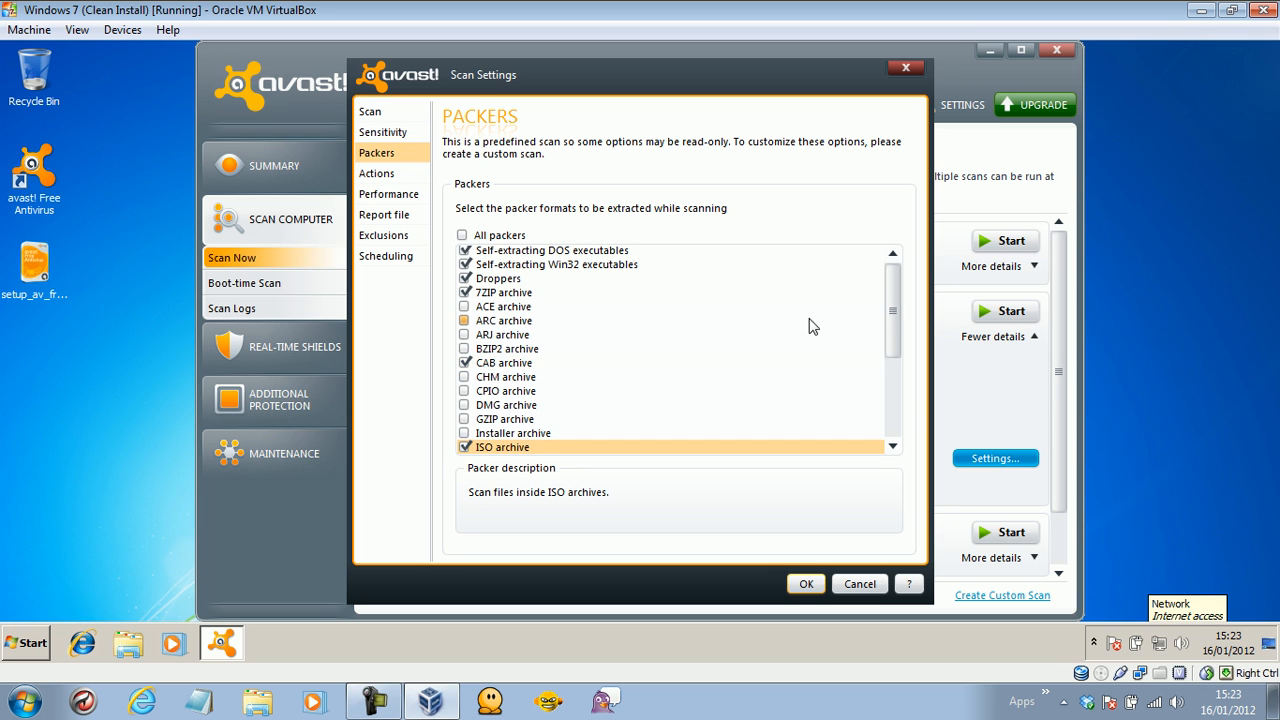
pyautogui.moveTo(898, 295); pyautogui.dragTo(890, 450)
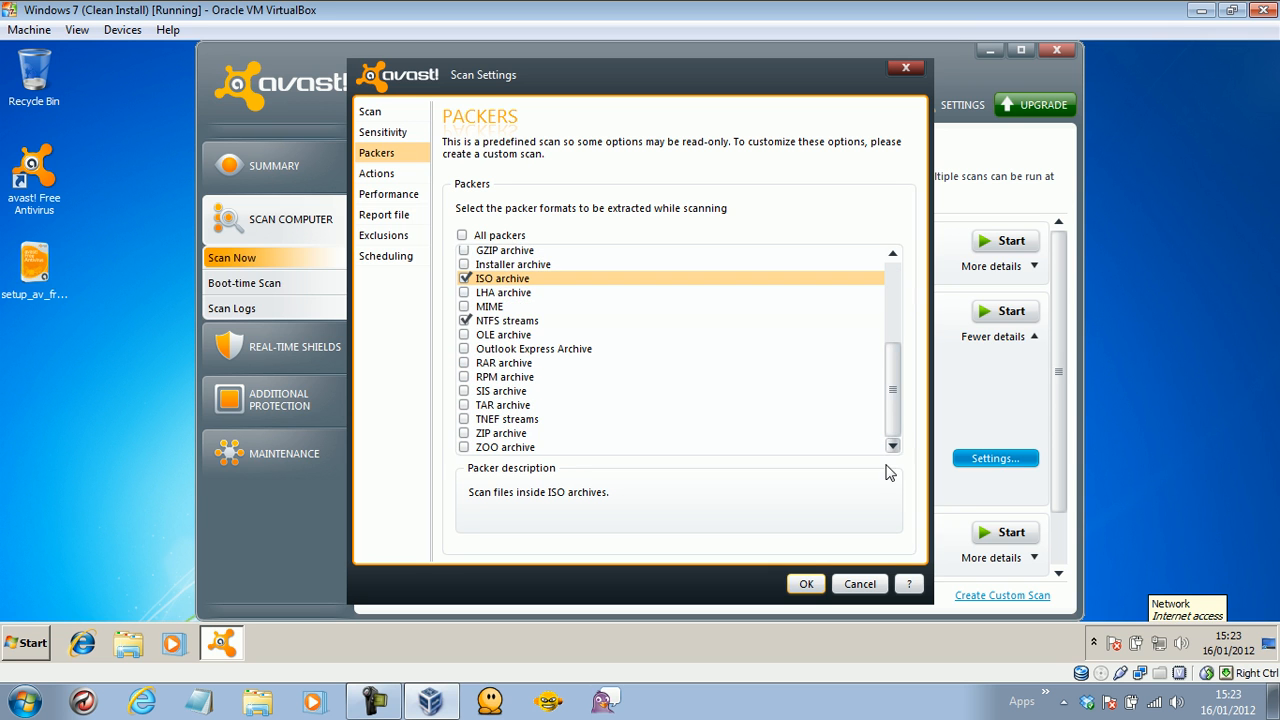
pyautogui.click(464, 433)
pyautogui.click(464, 405)
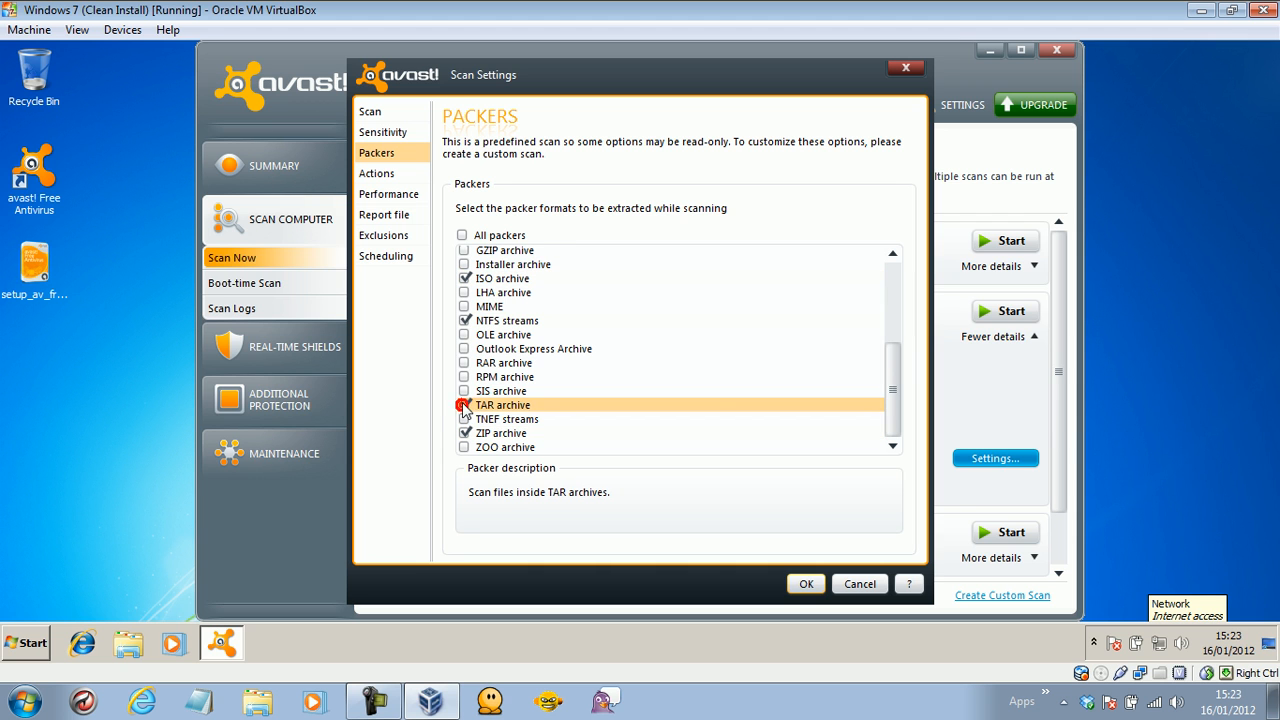
pyautogui.click(464, 348)
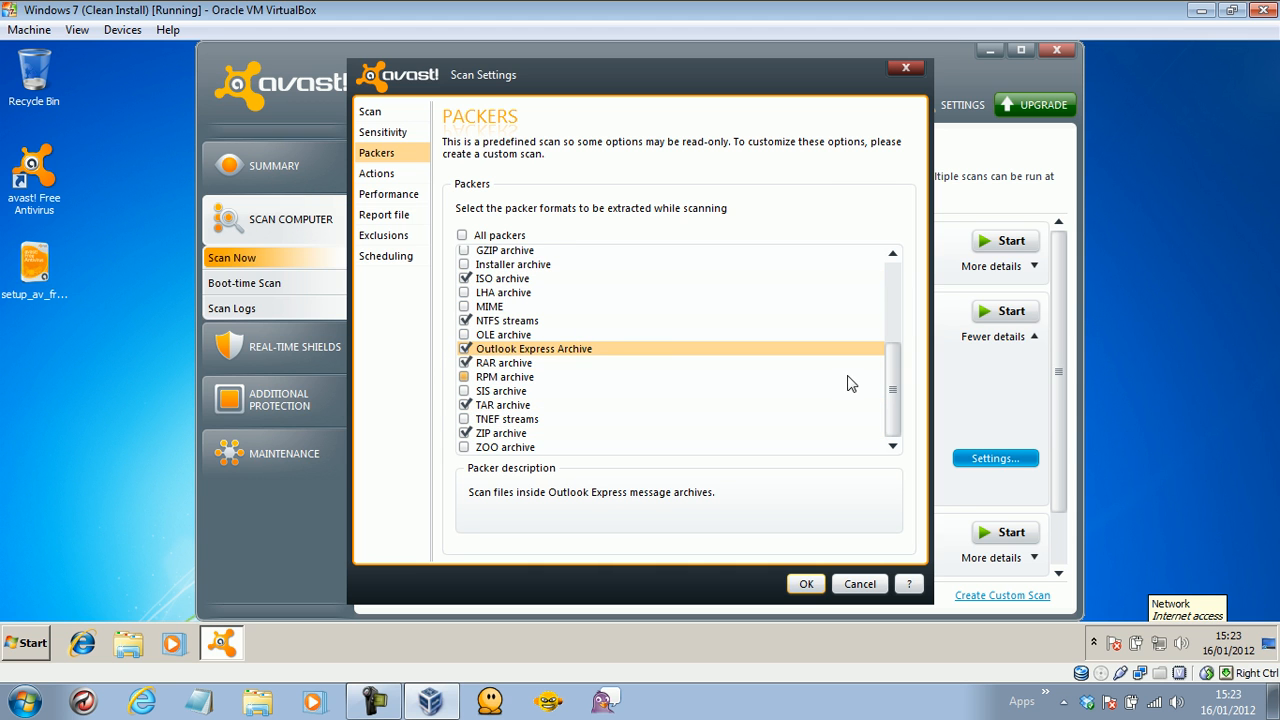
pyautogui.moveTo(897, 360); pyautogui.dragTo(898, 272)
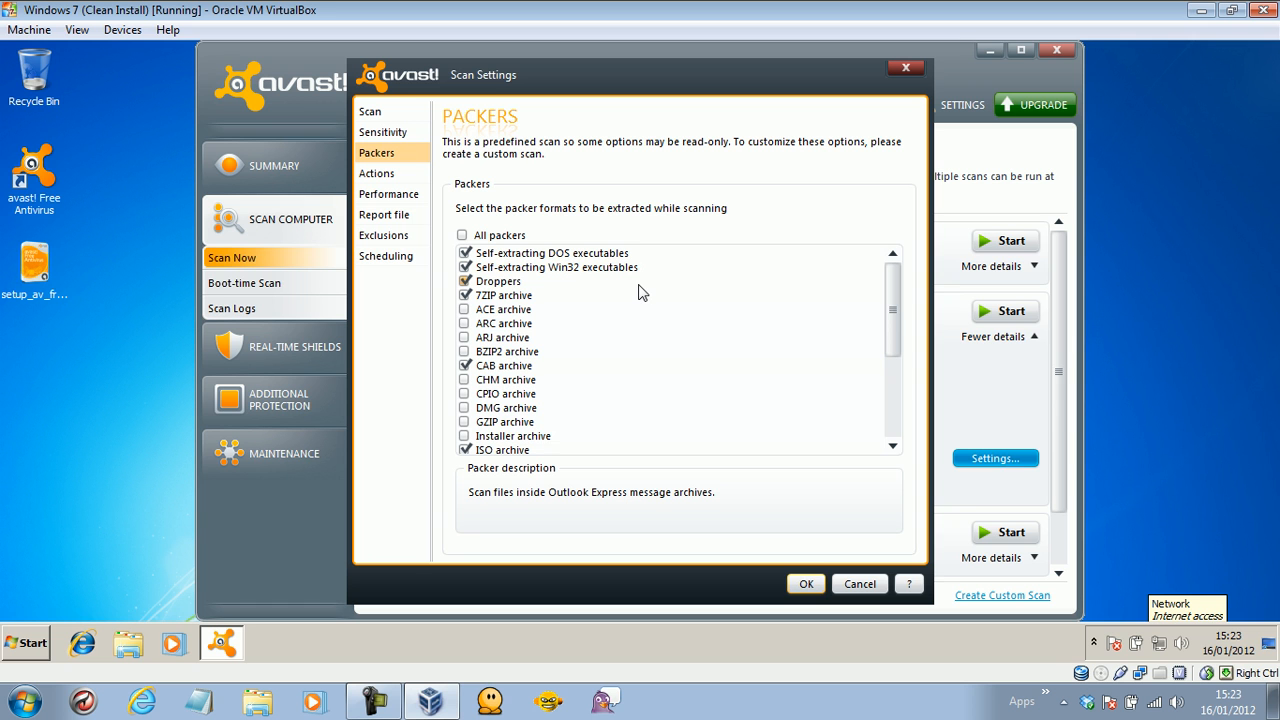
# Review the Actions, Performance, Report file, Exclusions and Scheduling pages, then confirm with scheduling off.
pyautogui.click(377, 174)
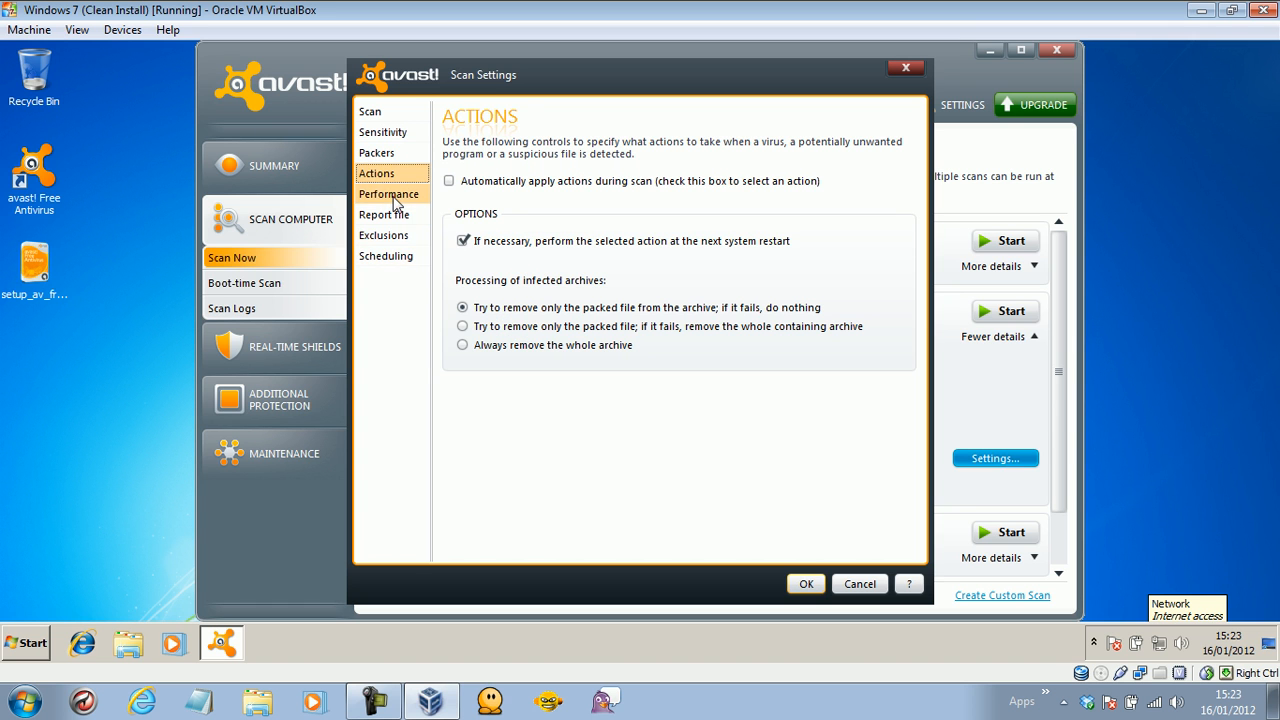
pyautogui.click(395, 198)
pyautogui.click(390, 213)
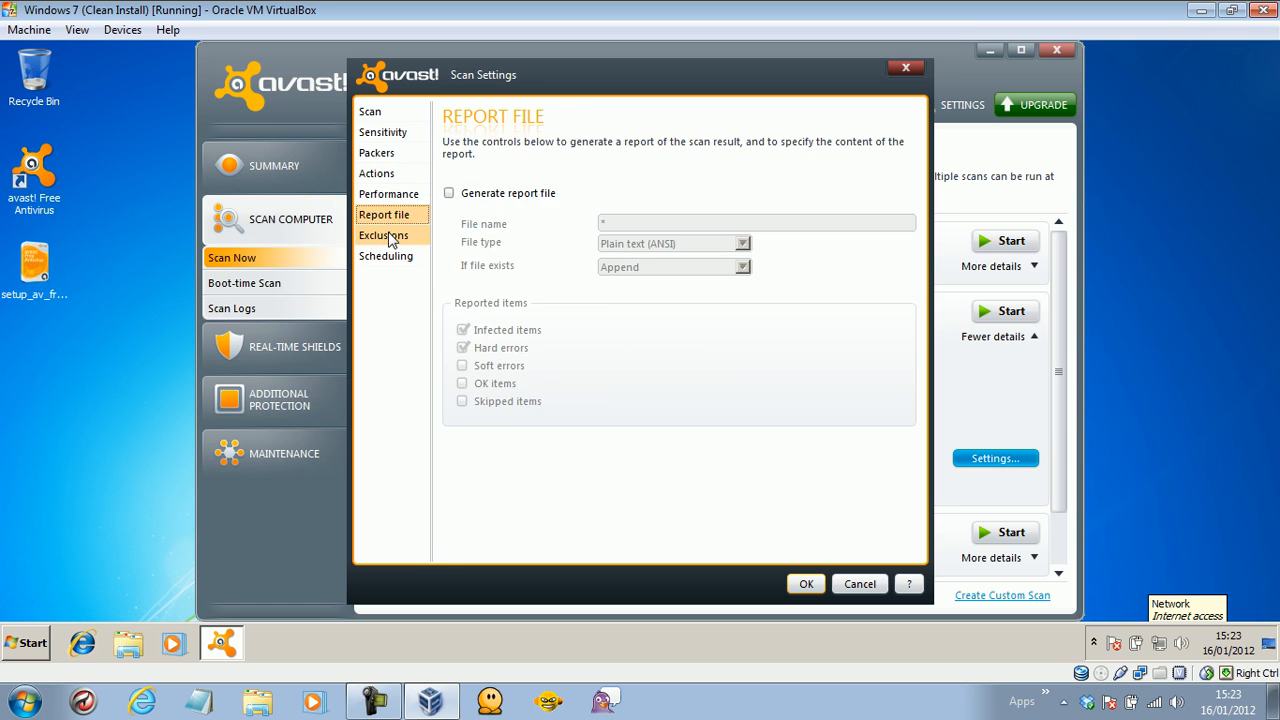
pyautogui.click(389, 234)
pyautogui.click(389, 258)
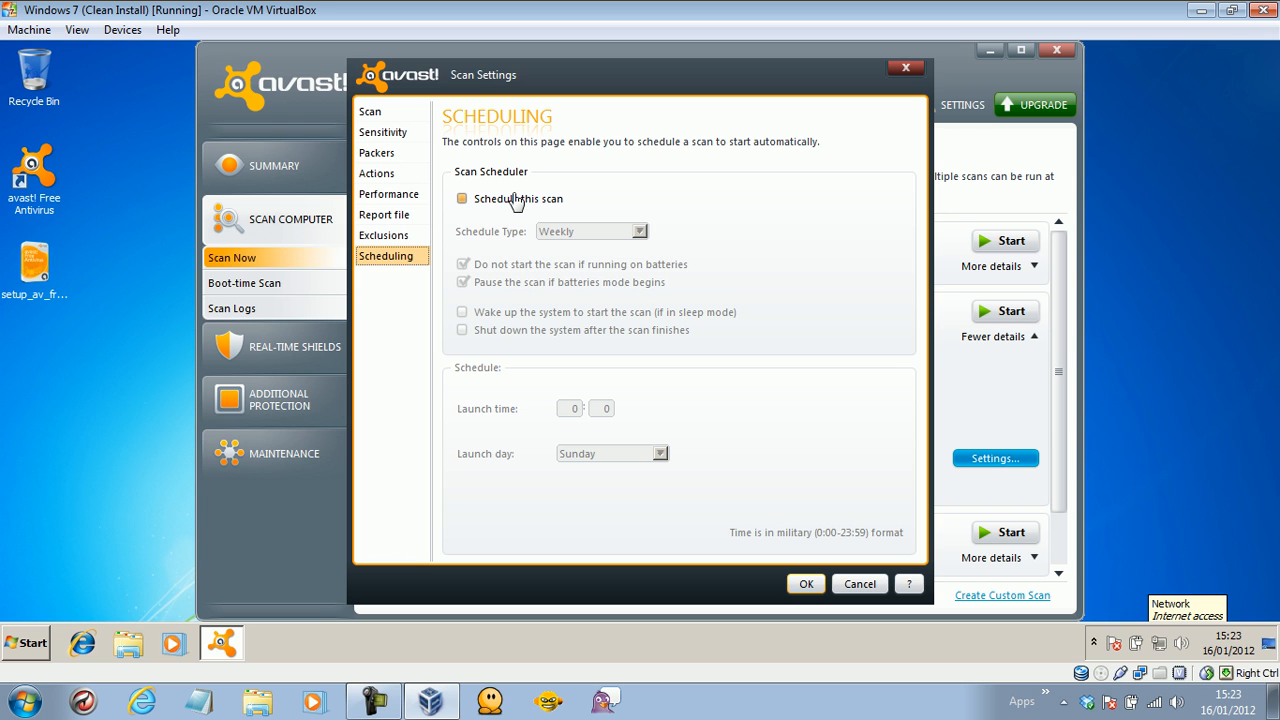
pyautogui.click(386, 699)
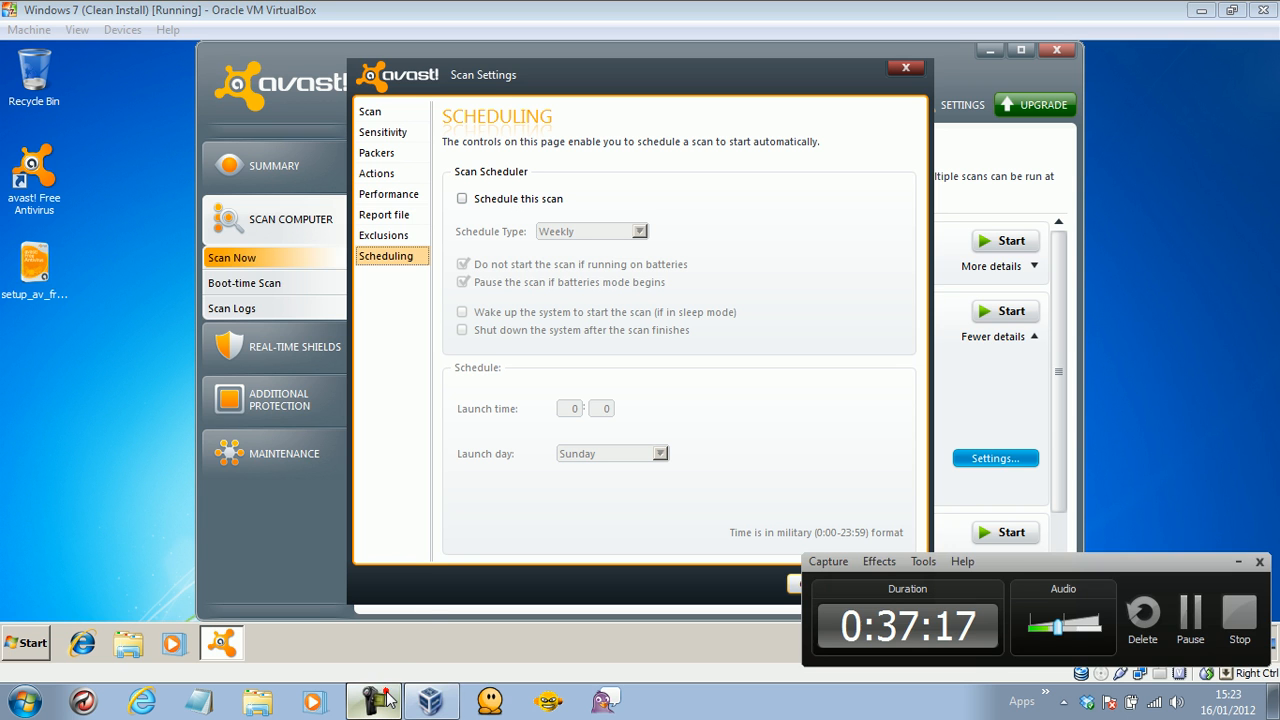
pyautogui.click(386, 699)
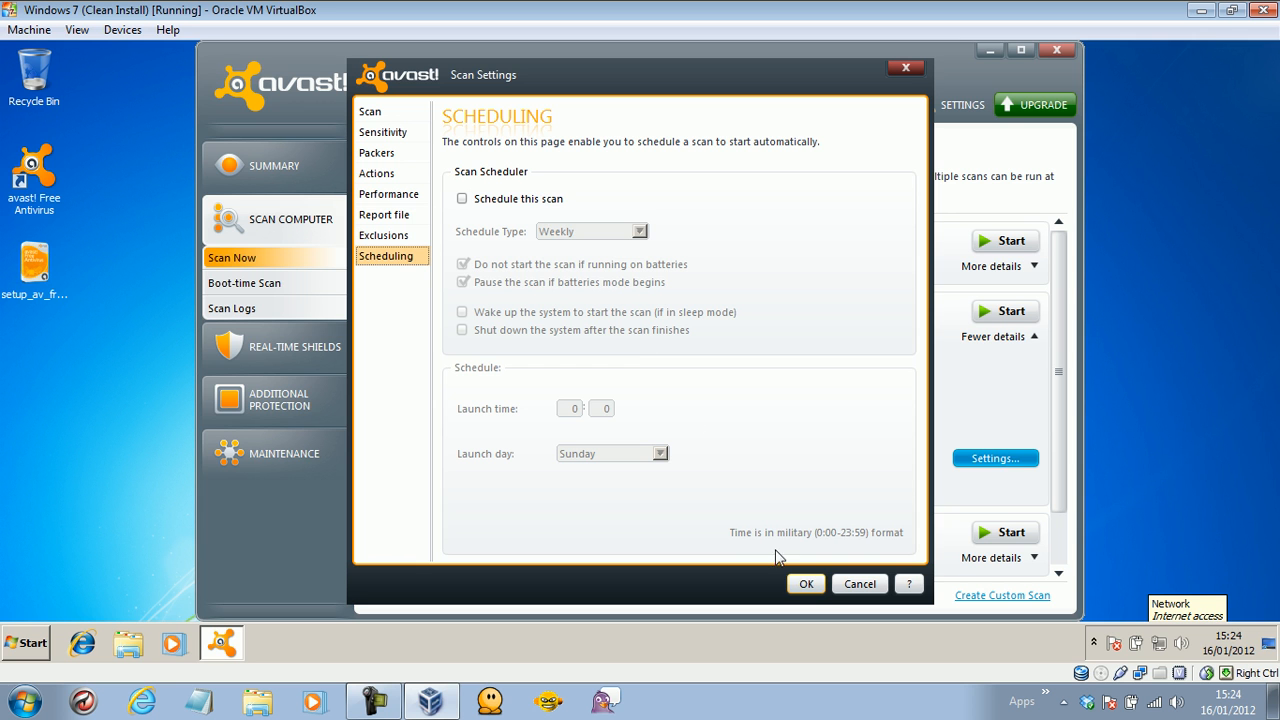
pyautogui.click(806, 584)
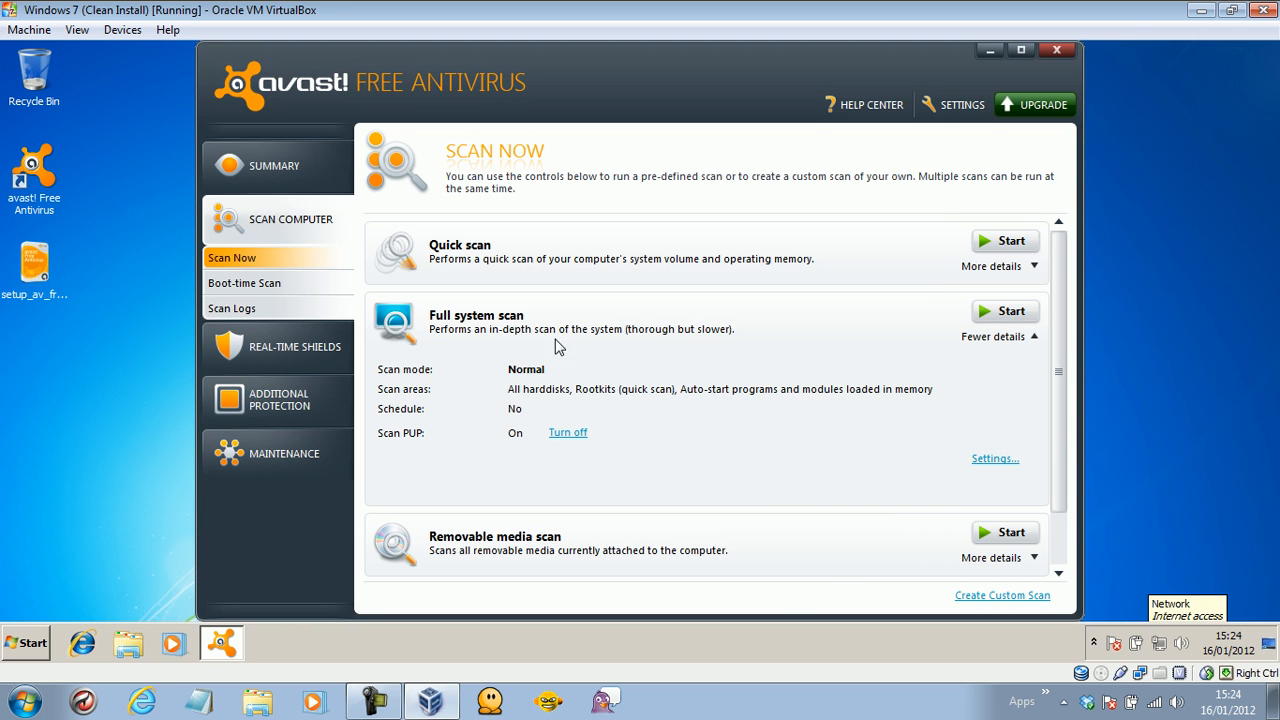
# Run a full system scan briefly, stop it, and dismiss the cancelled result.
pyautogui.moveTo(1050, 252); pyautogui.dragTo(1051, 349)
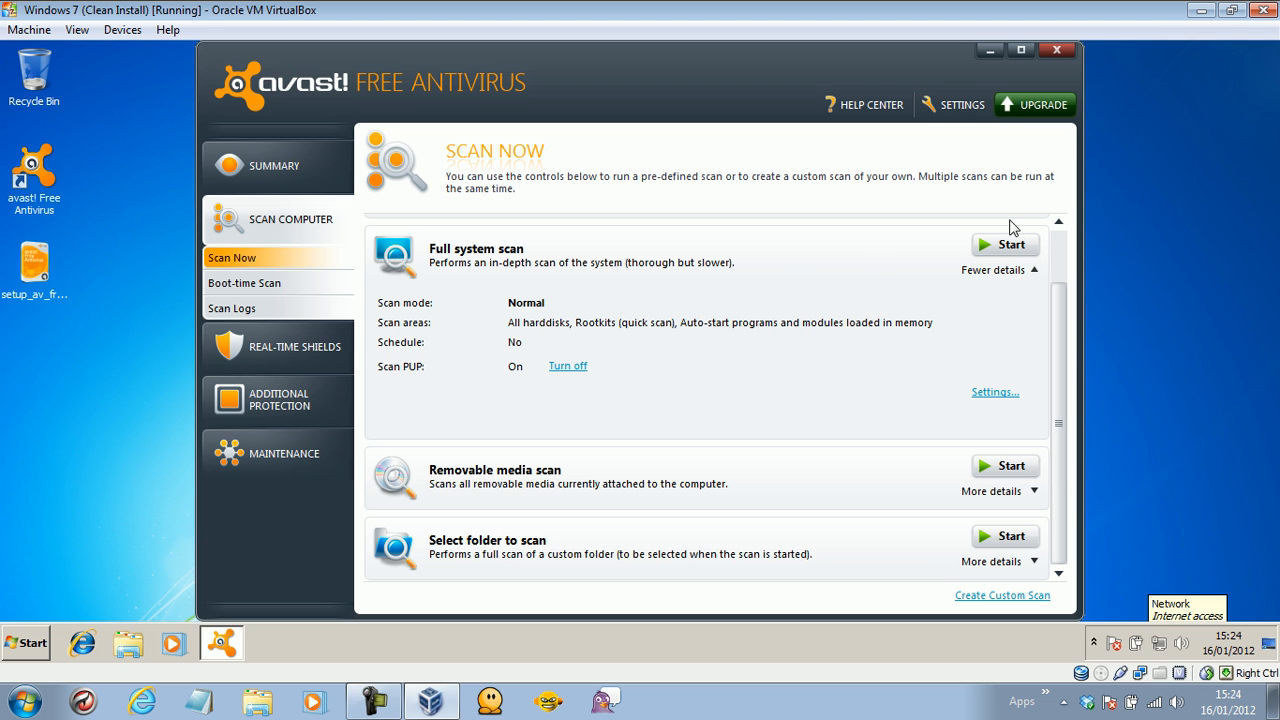
pyautogui.click(990, 245)
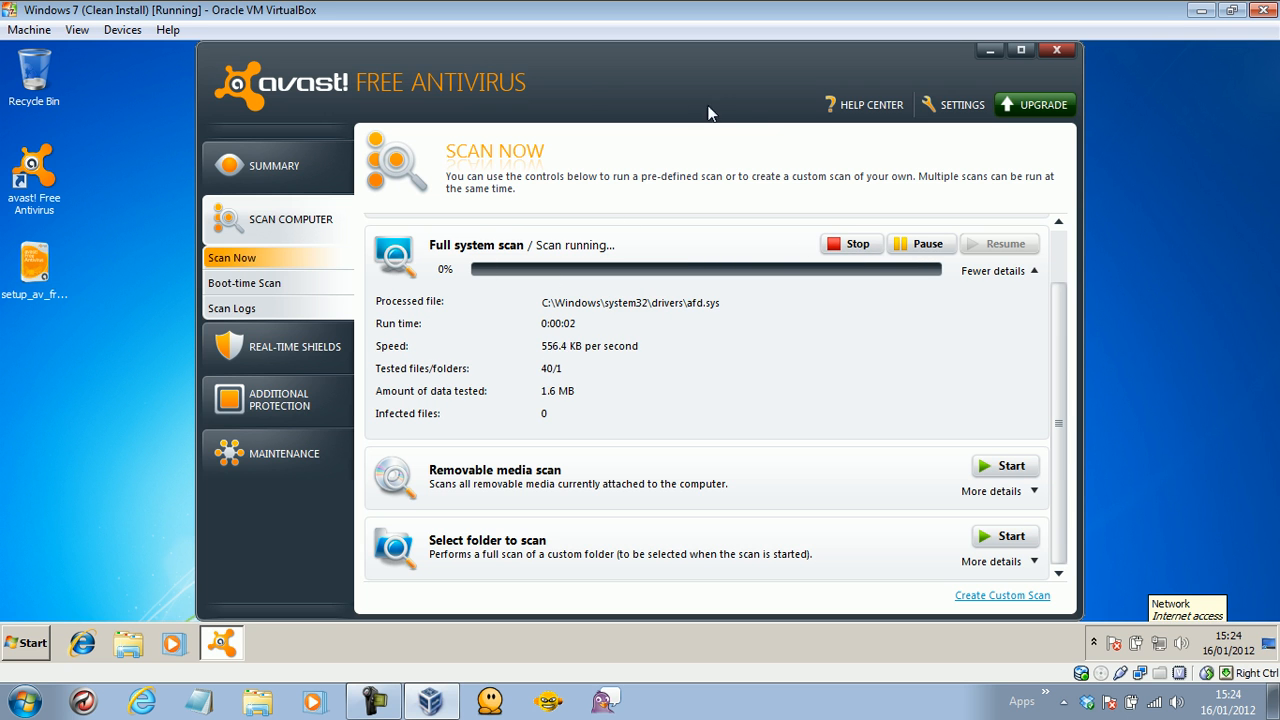
pyautogui.click(850, 244)
pyautogui.click(970, 244)
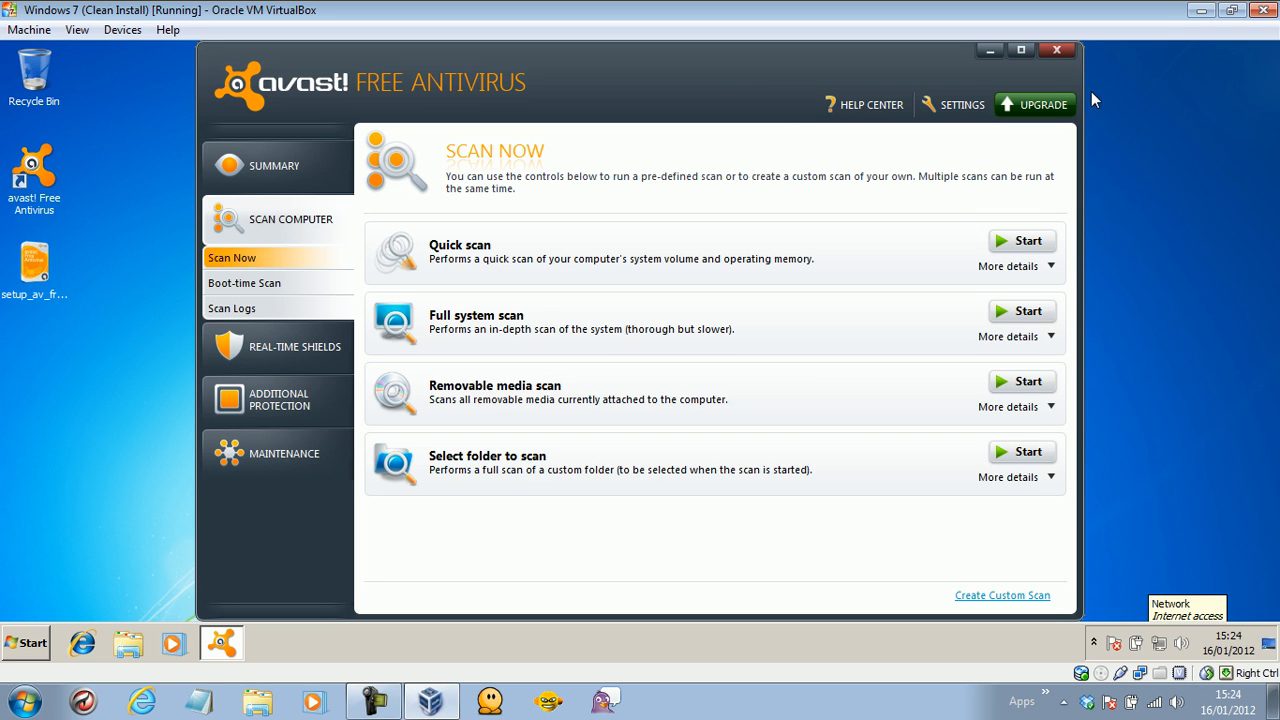
pyautogui.moveTo(707, 84); pyautogui.dragTo(697, 84)
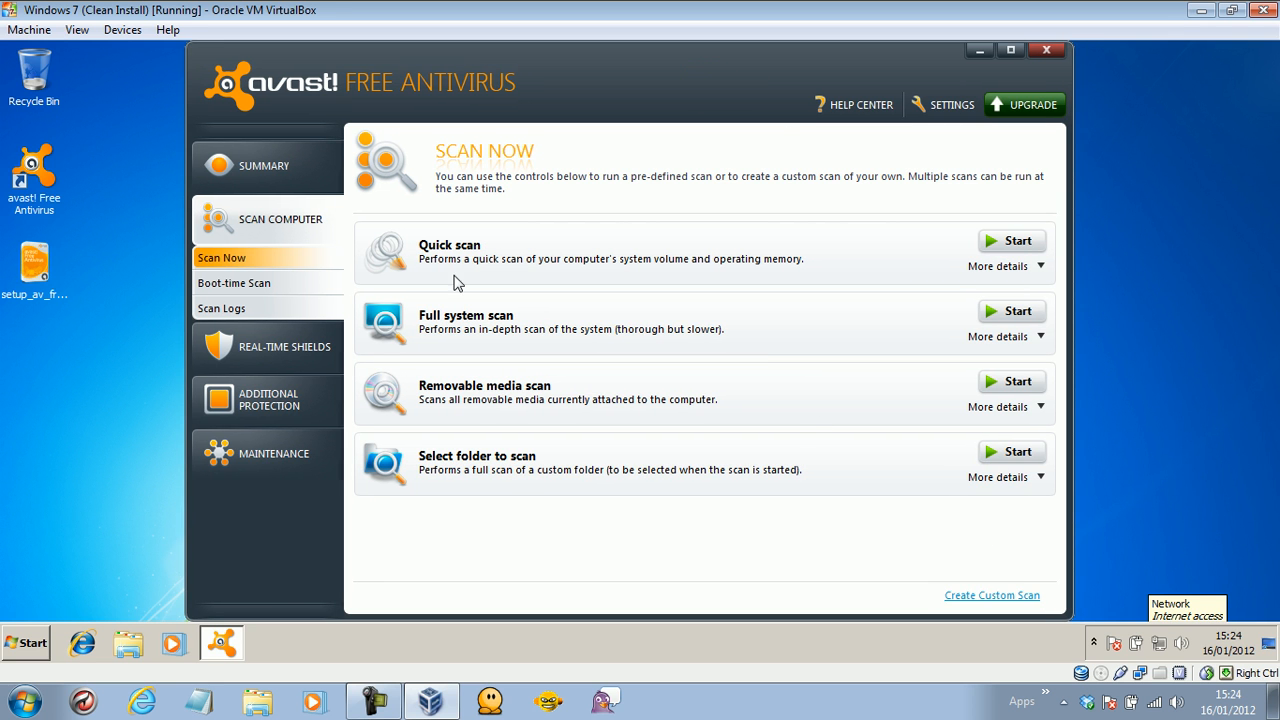
# View the Real-Time Shields and Statistics pages, then maximize the avast window.
pyautogui.click(229, 338)
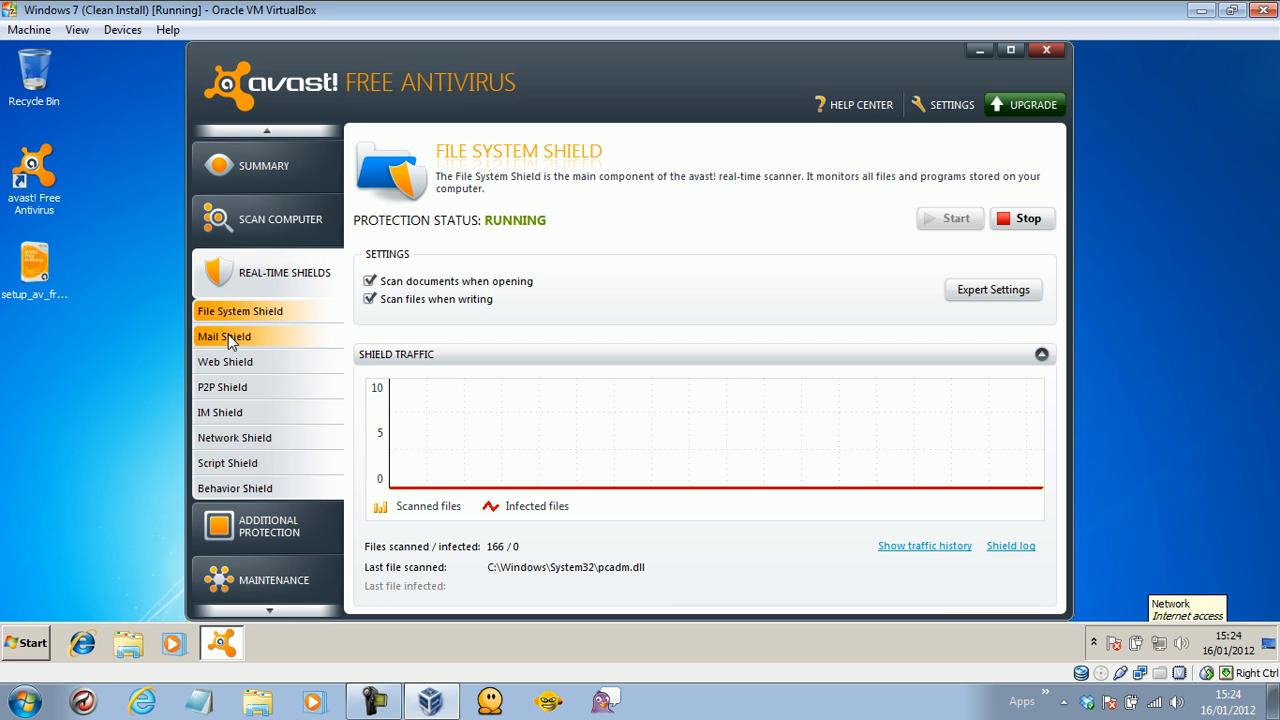
pyautogui.click(256, 190)
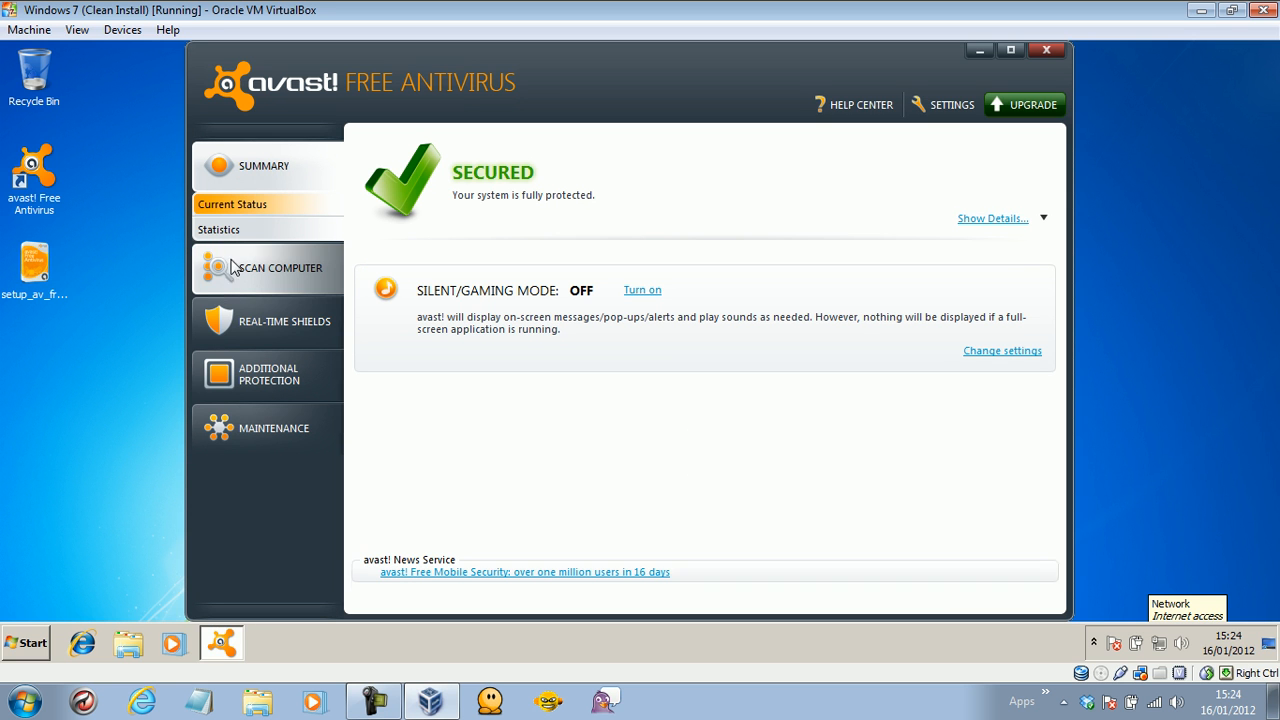
pyautogui.click(220, 232)
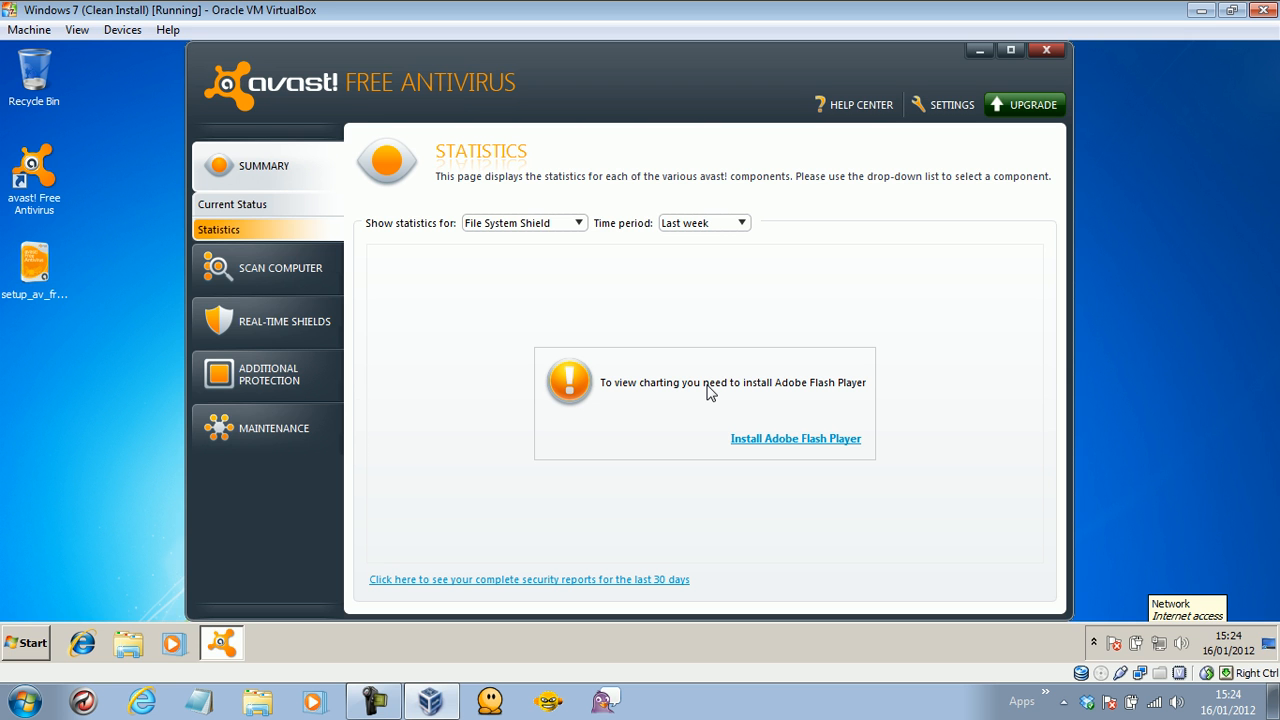
pyautogui.moveTo(666, 79); pyautogui.dragTo(421, 104)
pyautogui.moveTo(608, 92); pyautogui.dragTo(814, 84)
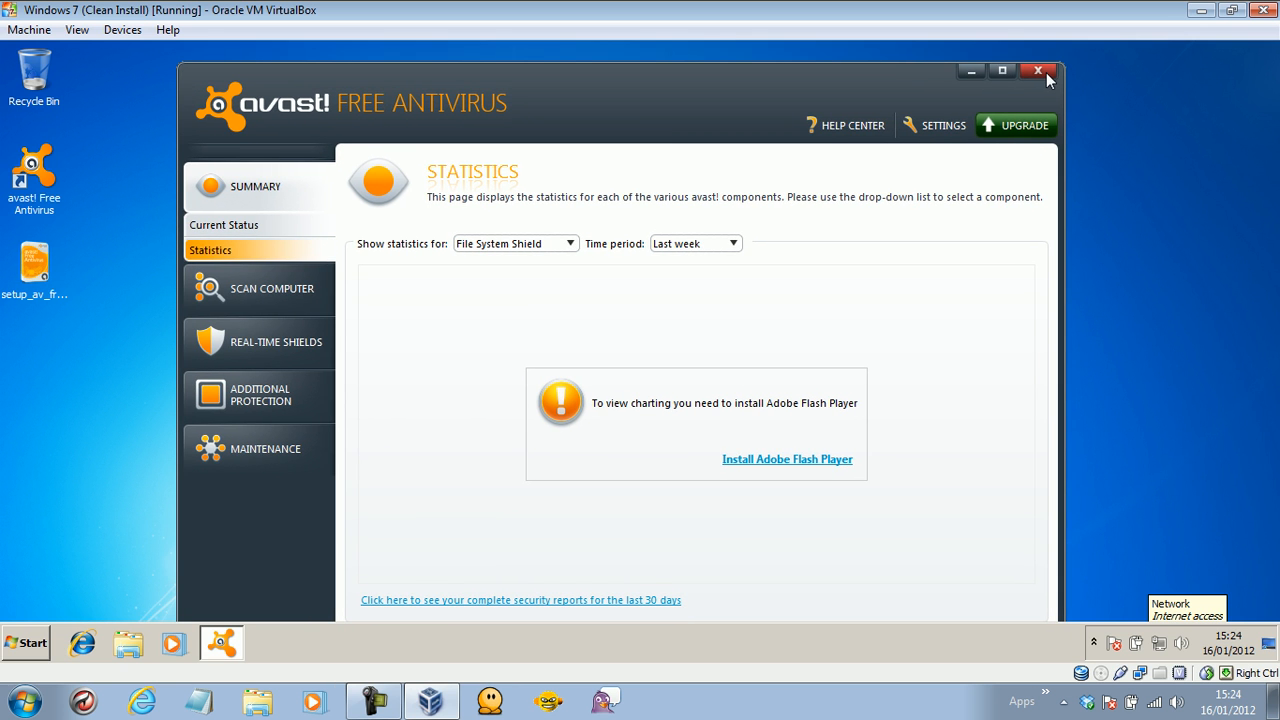
pyautogui.doubleClick(792, 96)
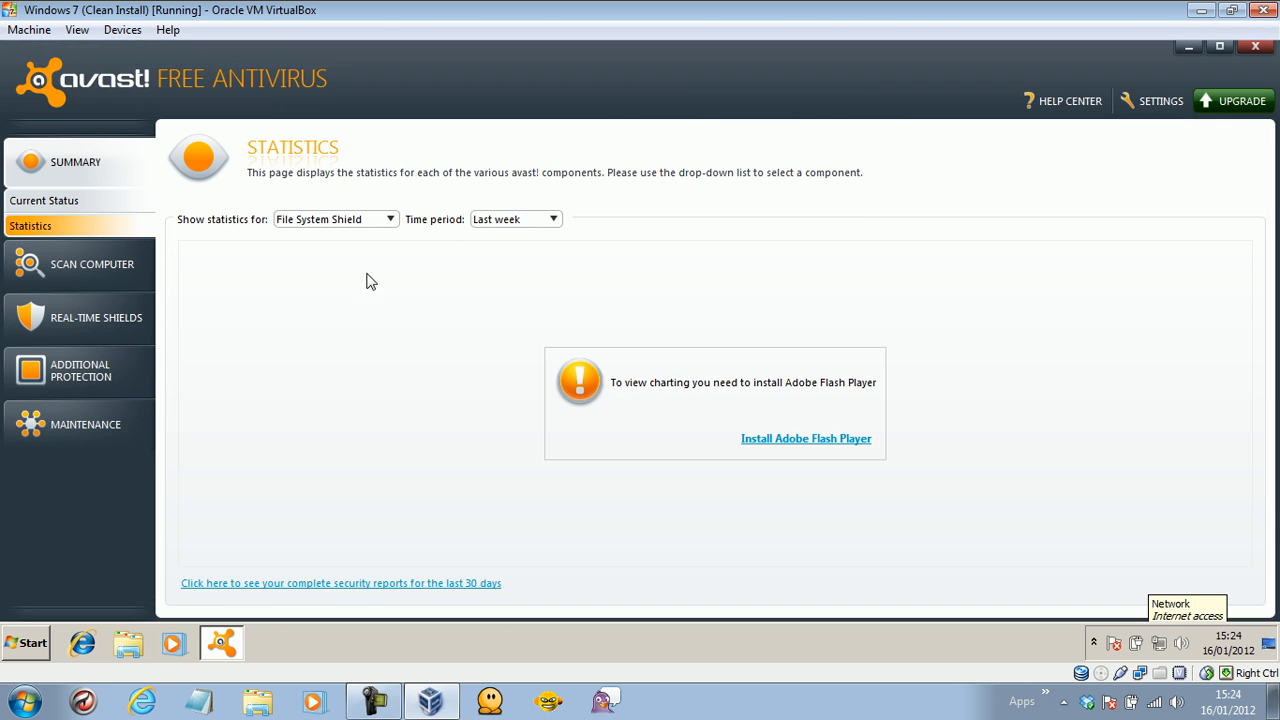
# Check the Update, Registration, Virus Chest and About avast! pages, then close avast.
pyautogui.click(79, 436)
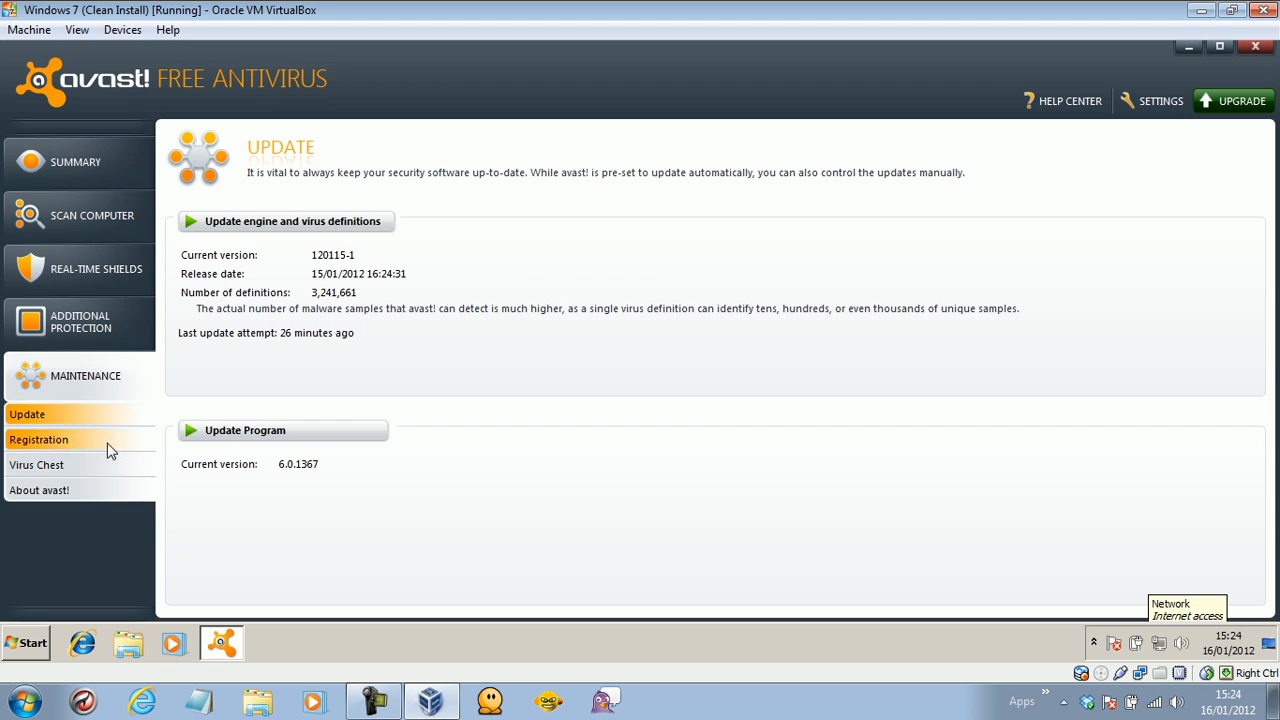
pyautogui.click(38, 441)
pyautogui.click(66, 466)
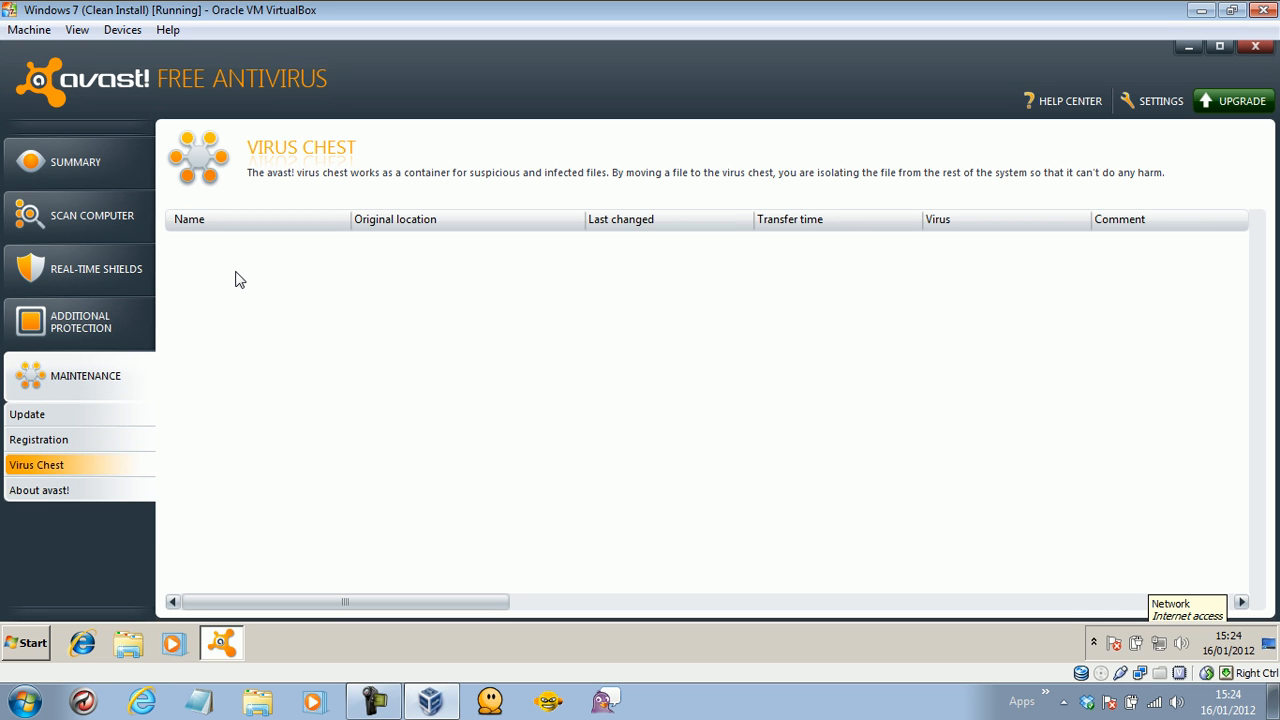
pyautogui.click(97, 491)
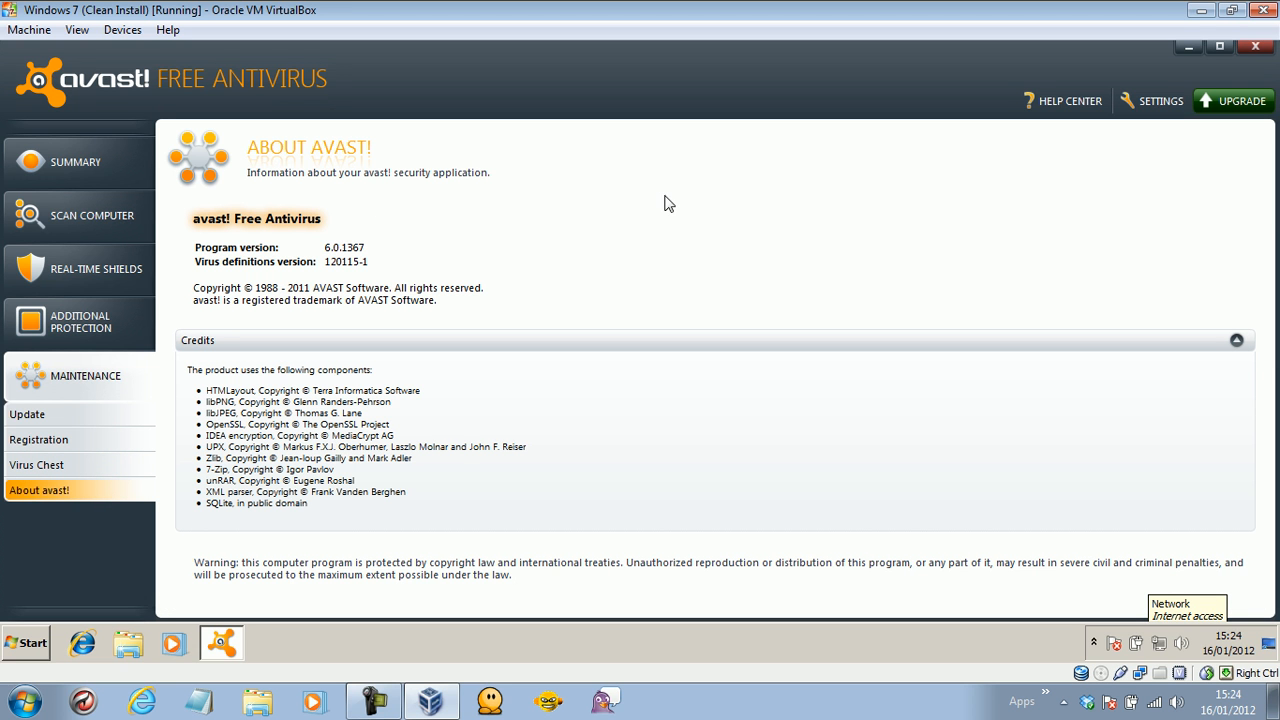
pyautogui.click(1255, 46)
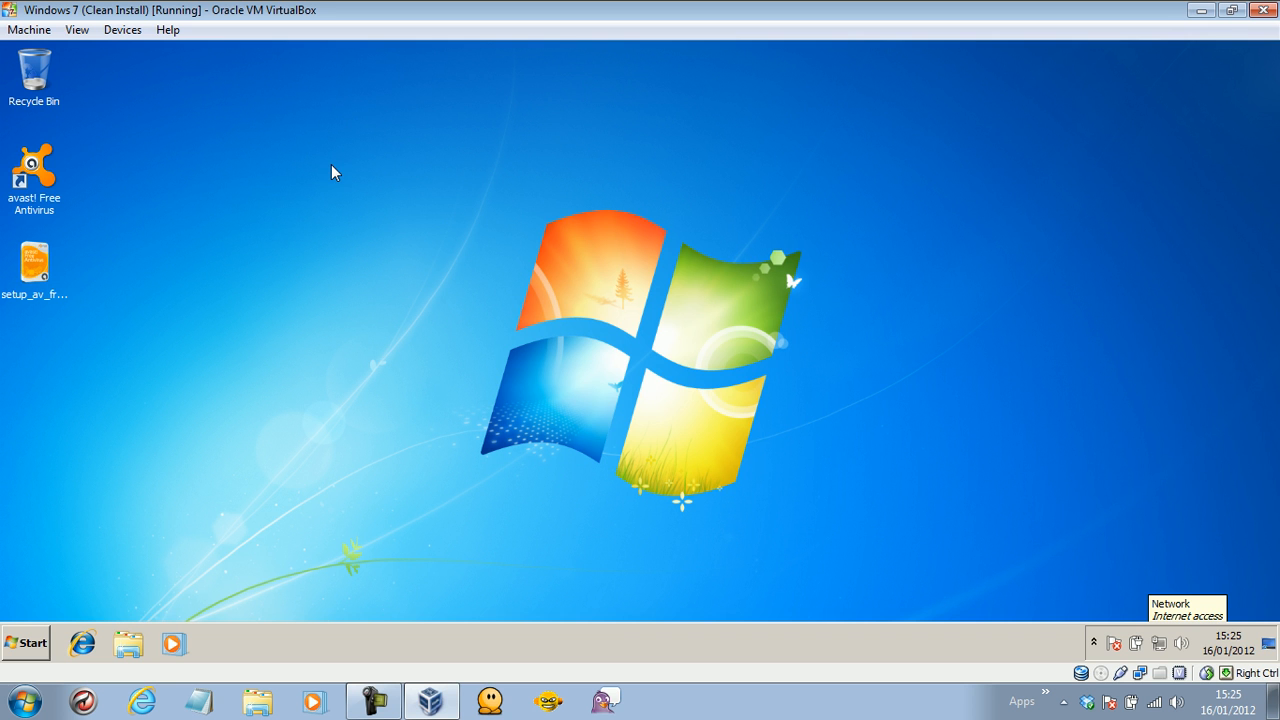
# Close the Windows 7 VM window, choosing Power off the machine.
pyautogui.click(1263, 9)
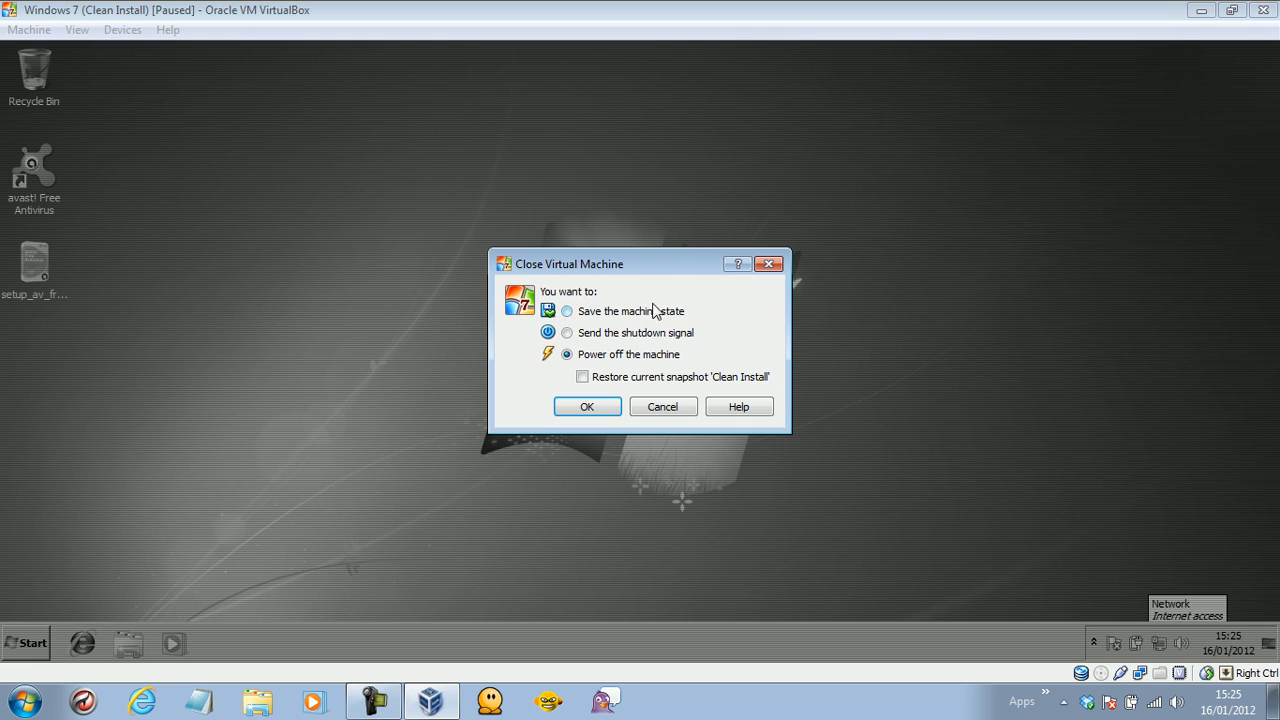
pyautogui.click(600, 410)
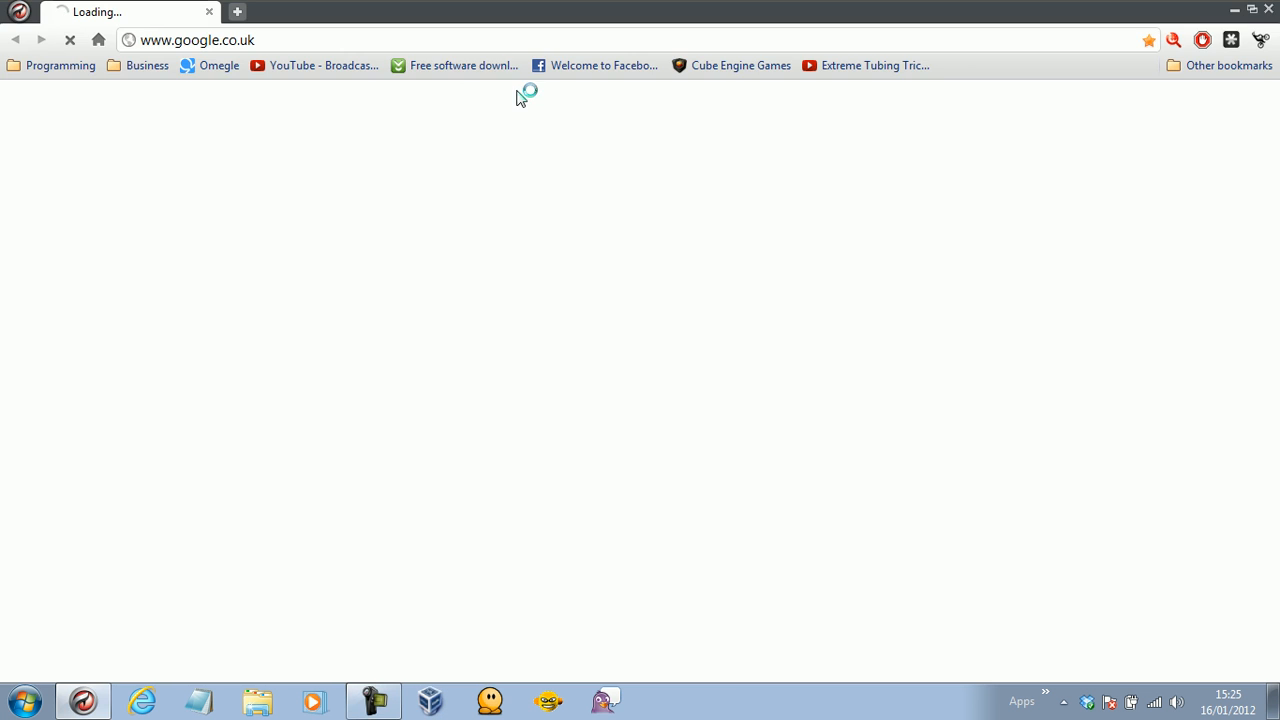
# Go to avast.com by entering 'avast' in the address bar.
pyautogui.click(410, 42)
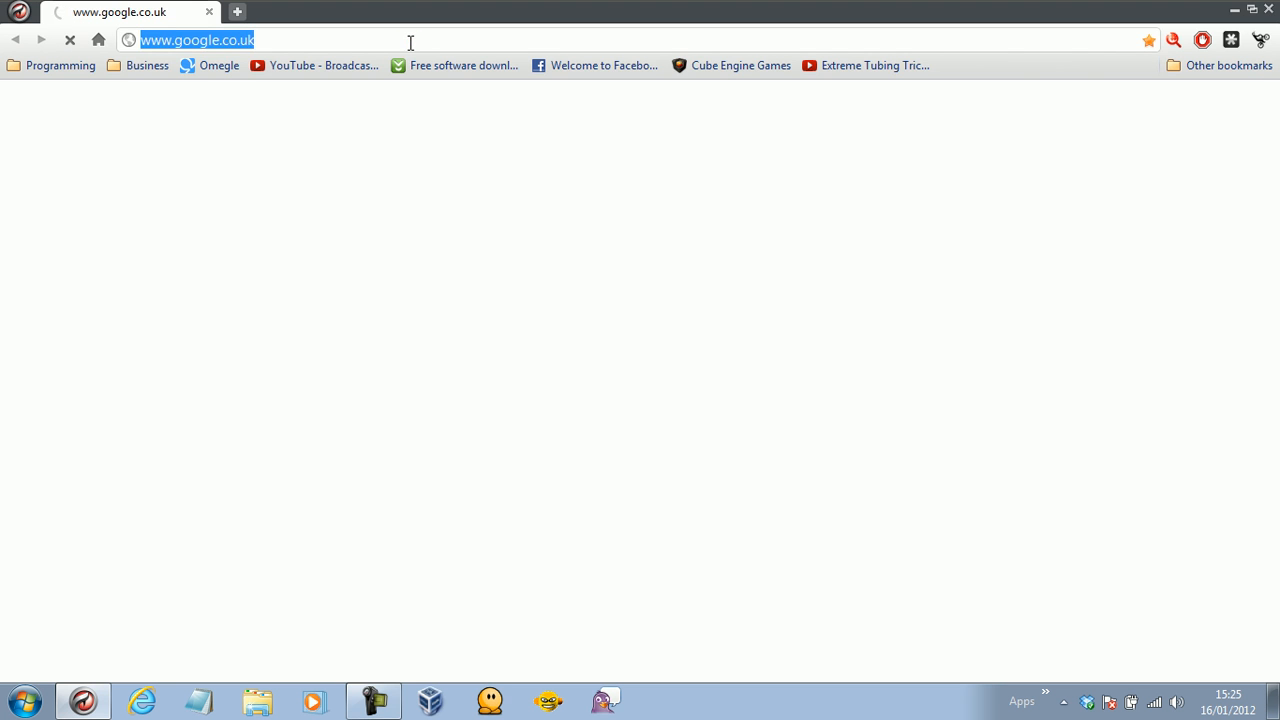
pyautogui.write('avast.com')
pyautogui.press('Return')
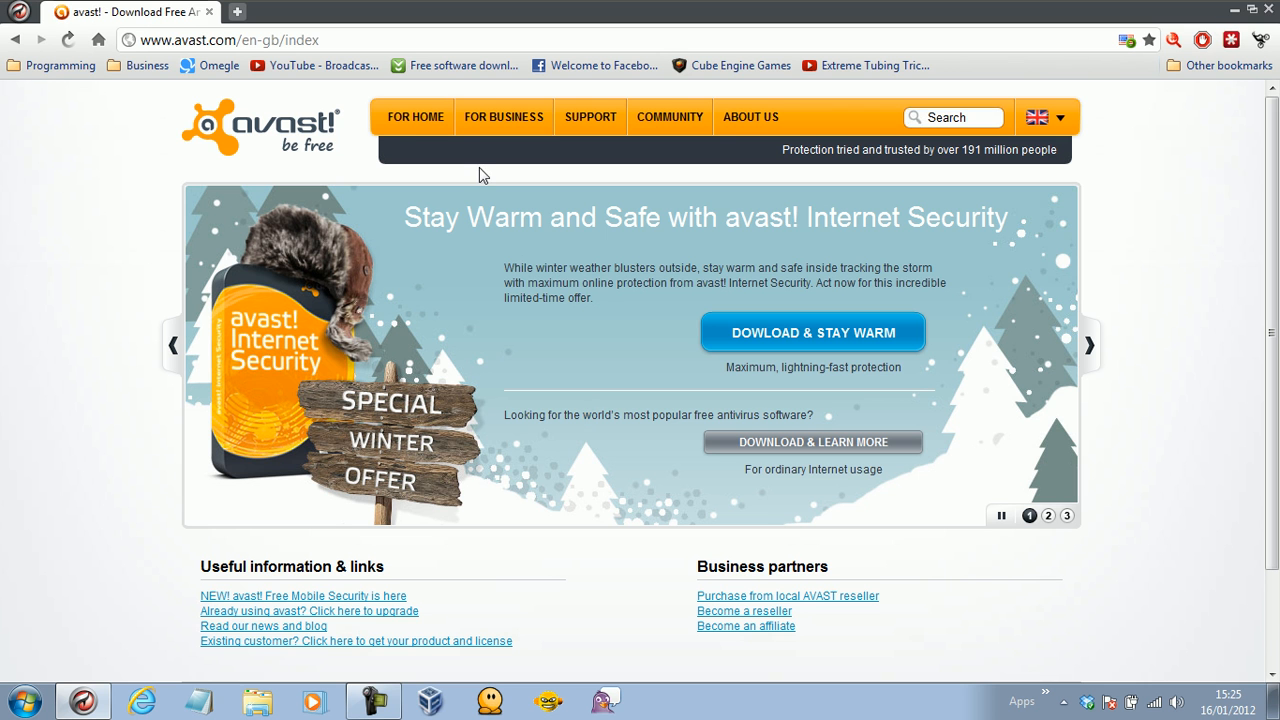
# Navigate via FOR HOME and Other Products & Upgrades to the Internet Security 6 page.
pyautogui.click(423, 122)
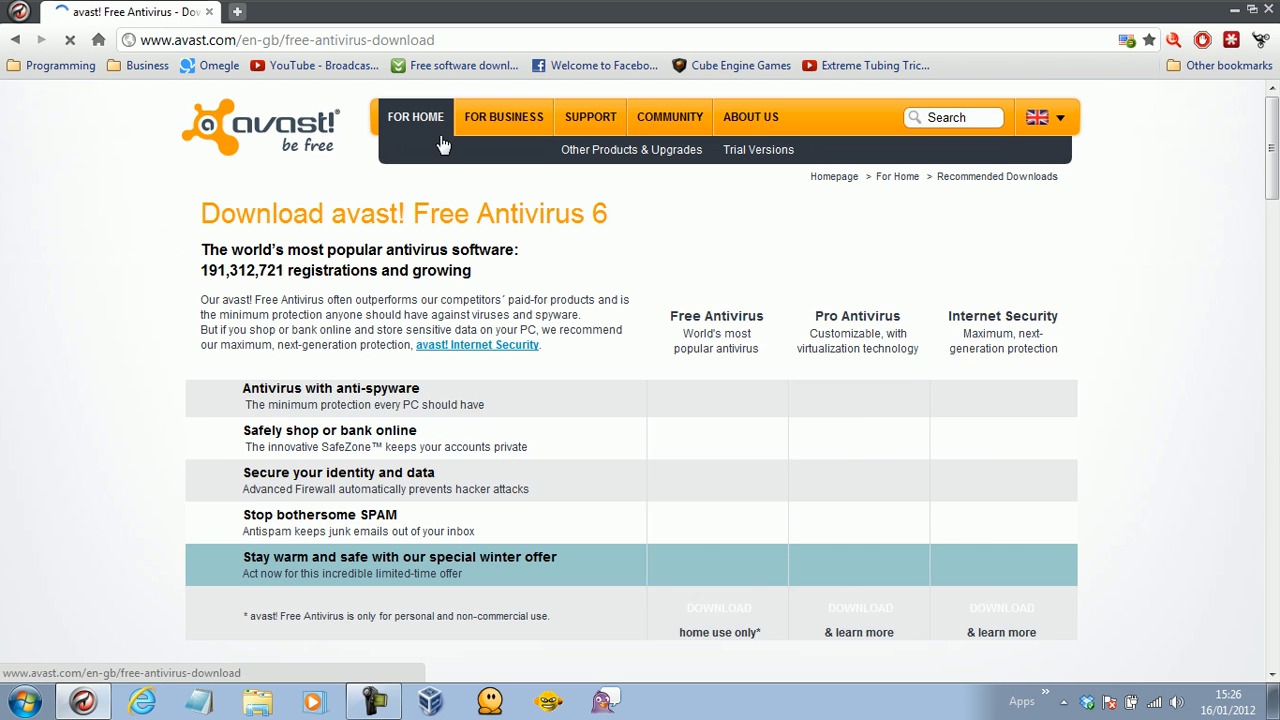
pyautogui.moveTo(1272, 254); pyautogui.dragTo(1223, 223)
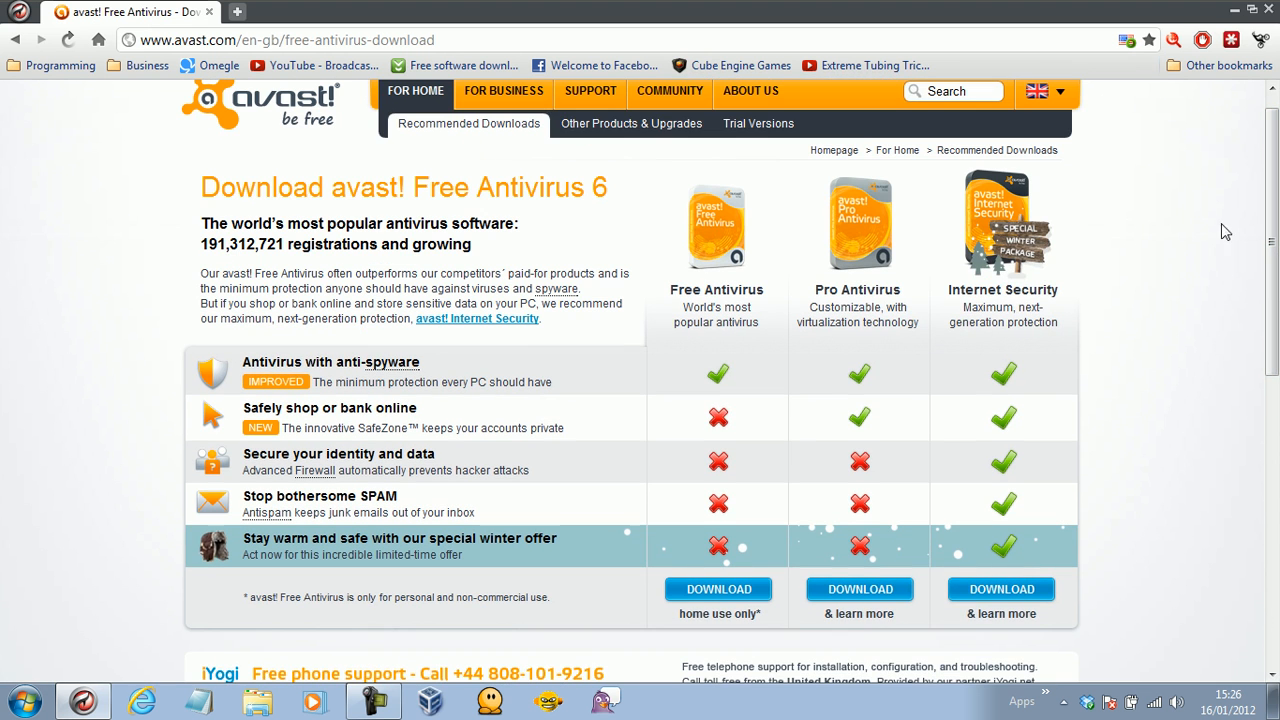
pyautogui.click(583, 135)
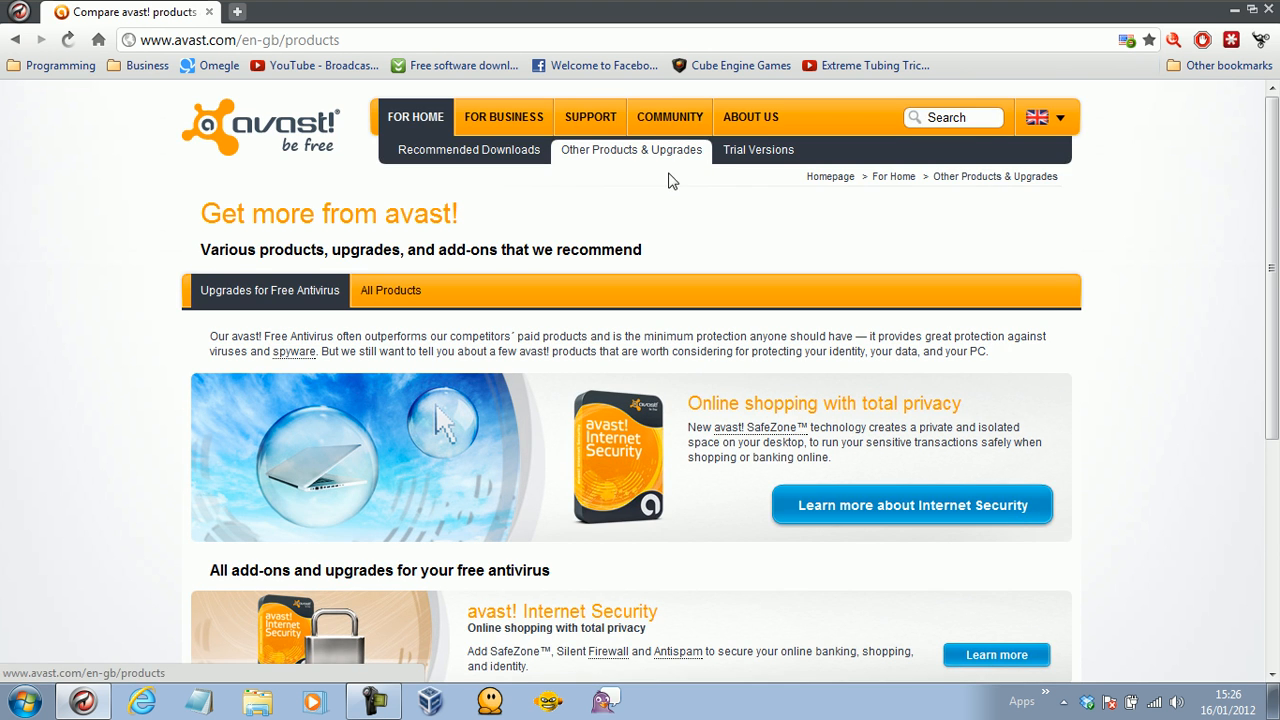
pyautogui.moveTo(1272, 325); pyautogui.dragTo(1277, 444)
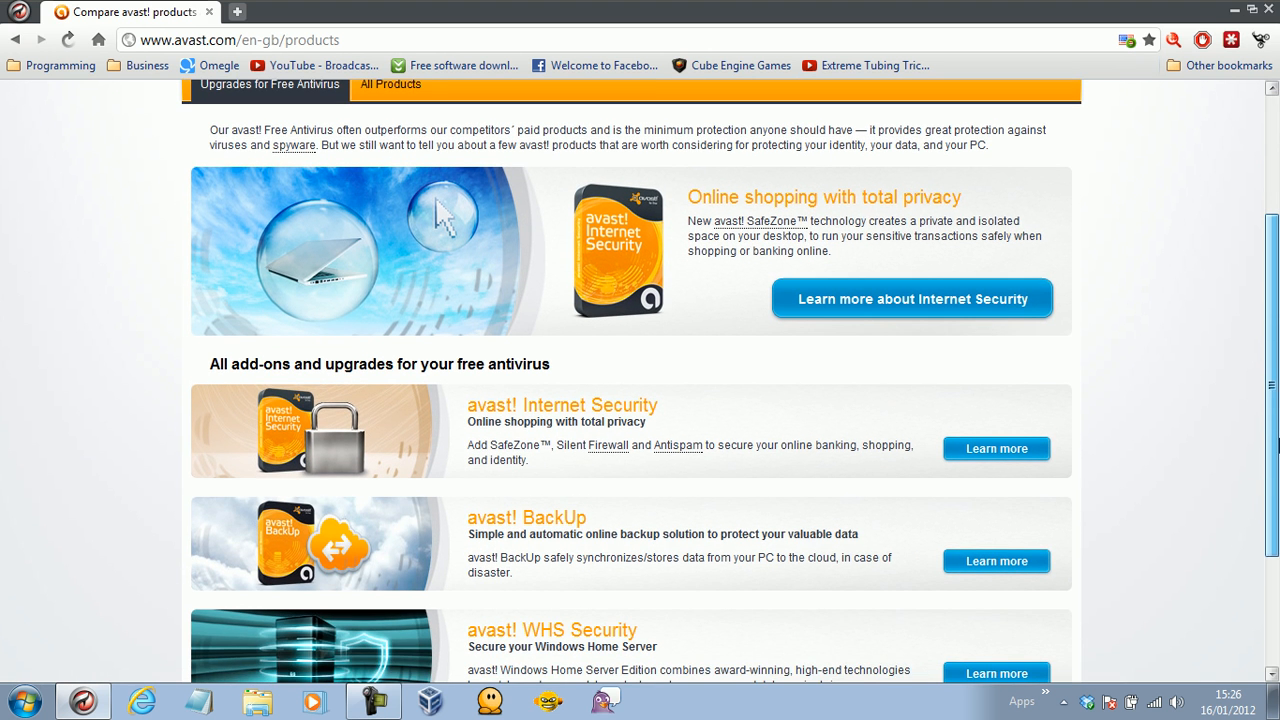
pyautogui.click(993, 458)
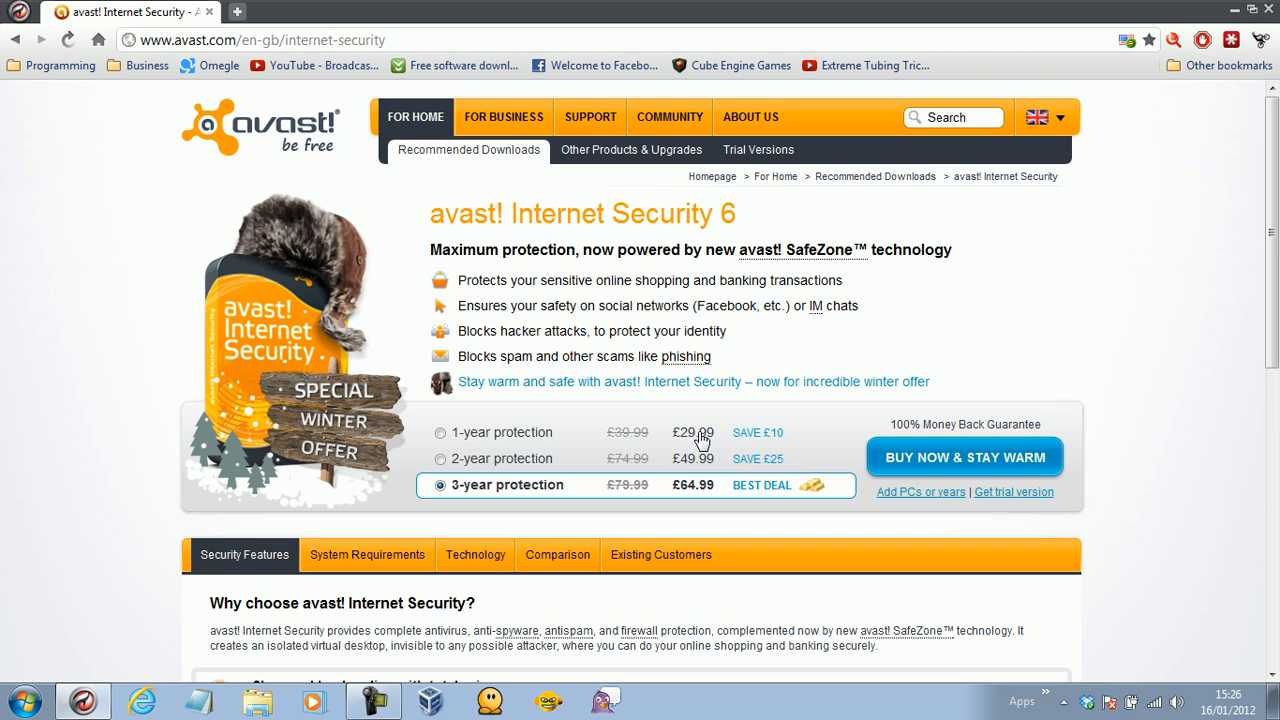
# Select the 3-year protection option, restore the browser to a smaller window, and close Comodo Dragon.
pyautogui.click(441, 484)
pyautogui.moveTo(1268, 230)
pyautogui.mouseDown()
pyautogui.moveTo(1271, 420)
pyautogui.moveTo(1271, 232)
pyautogui.mouseUp()
pyautogui.moveTo(892, 4); pyautogui.dragTo(404, 61)
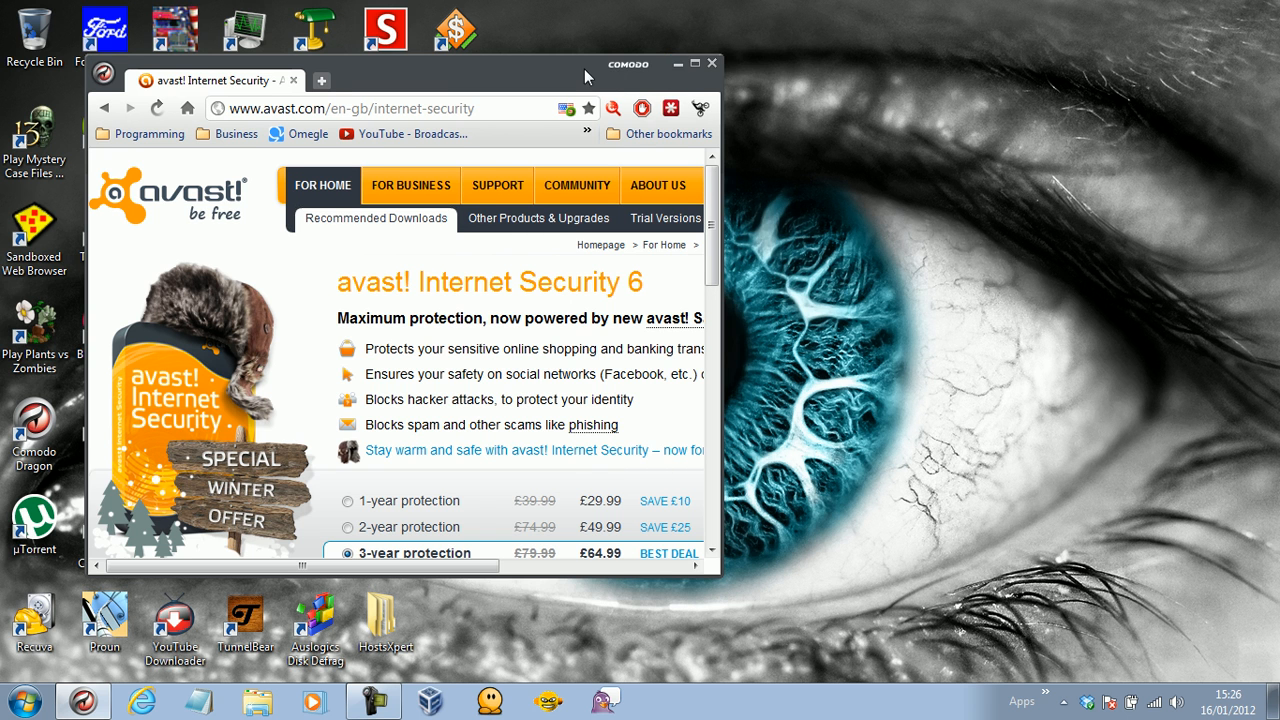
pyautogui.moveTo(584, 69); pyautogui.dragTo(708, 57)
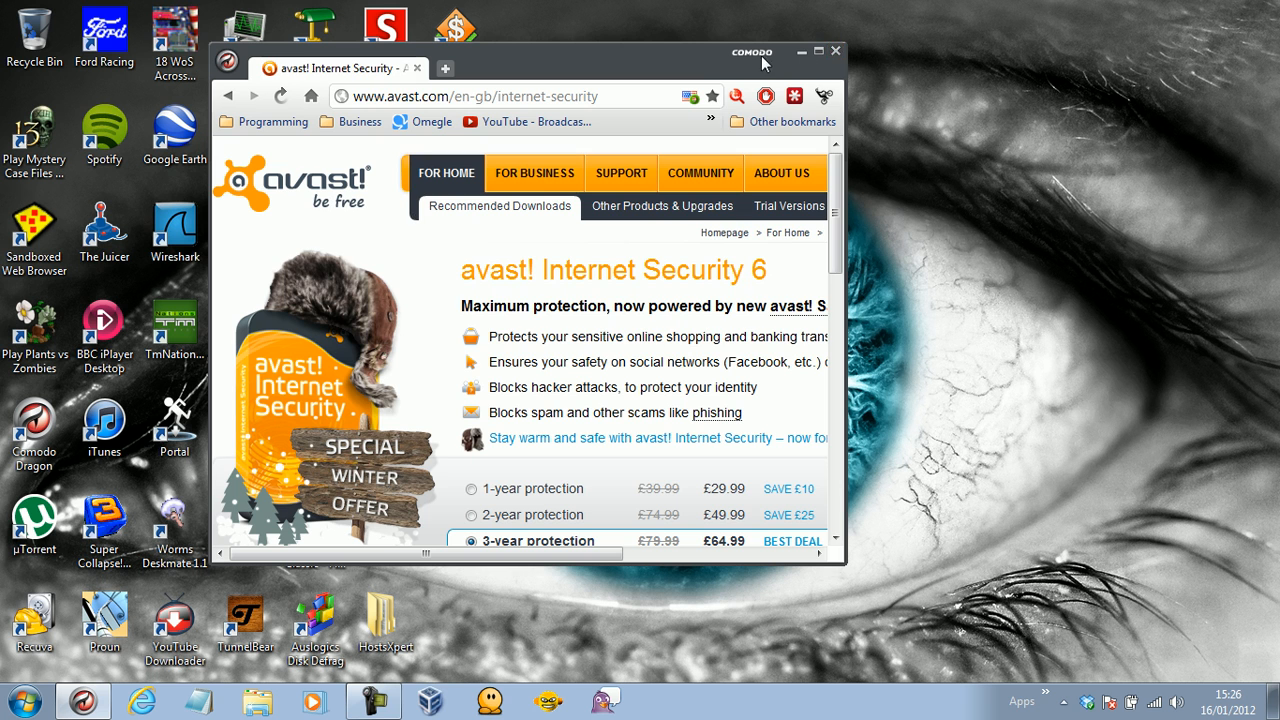
pyautogui.click(835, 51)
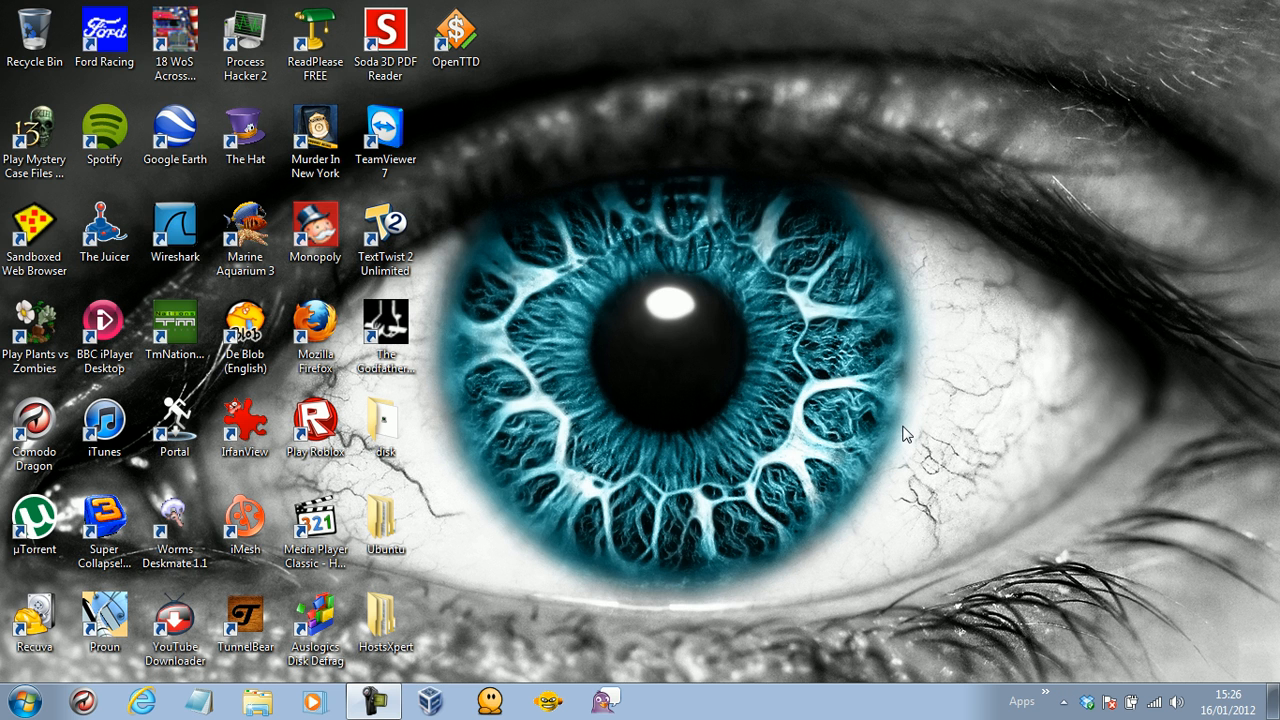
pyautogui.click(385, 693)
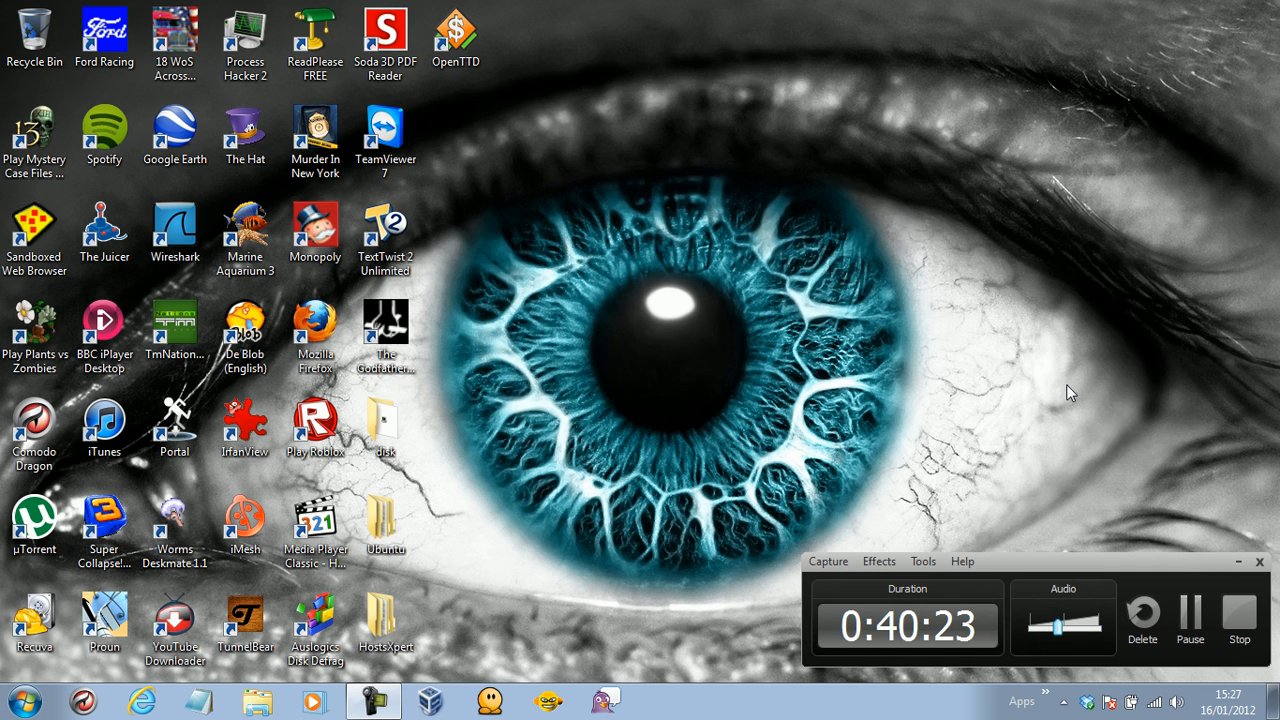